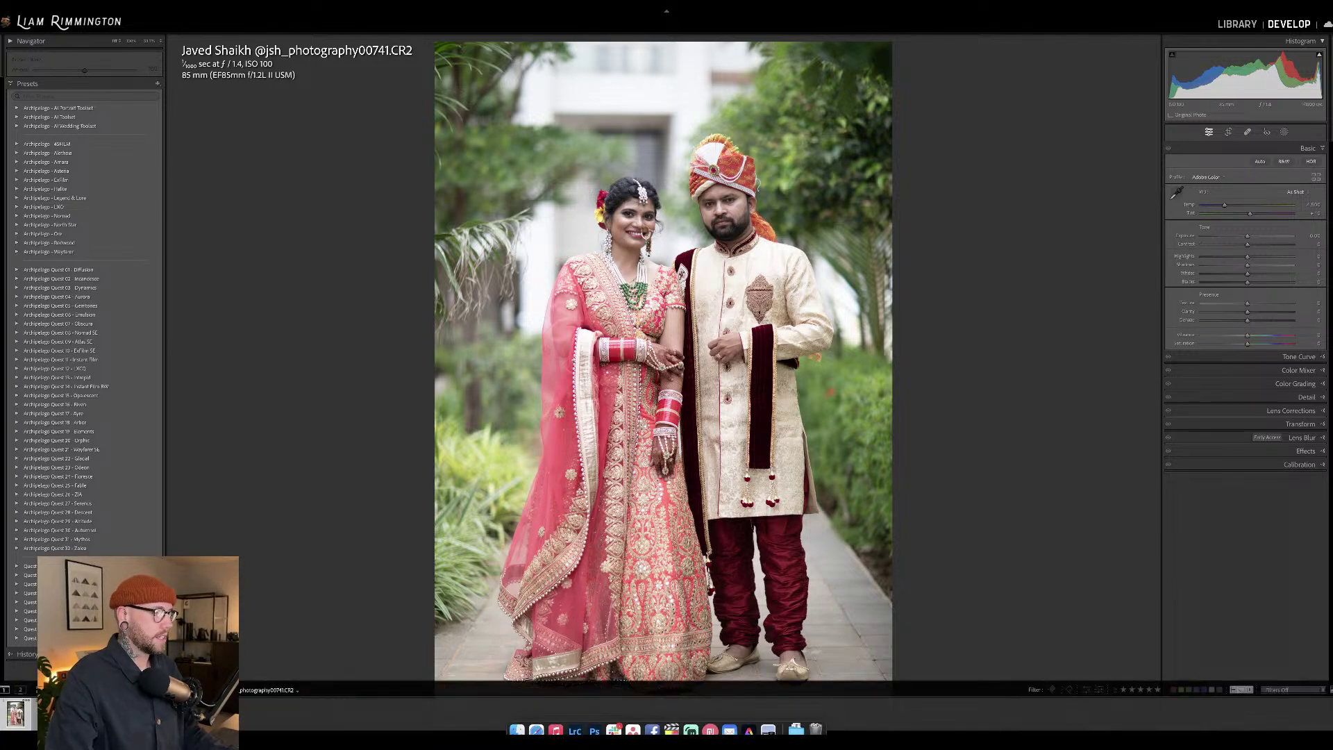
- Quit Slack and return to the wedding portrait
right_click(614, 727)
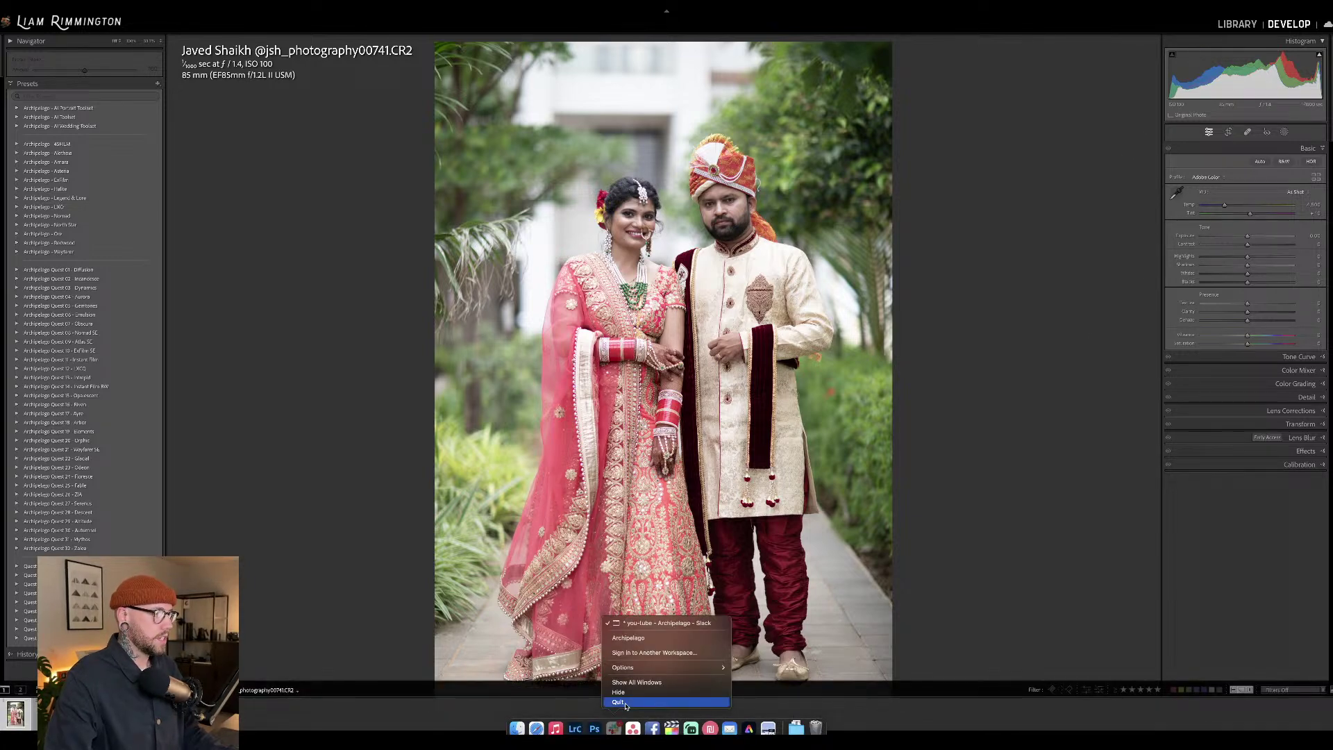
left_click(1035, 381)
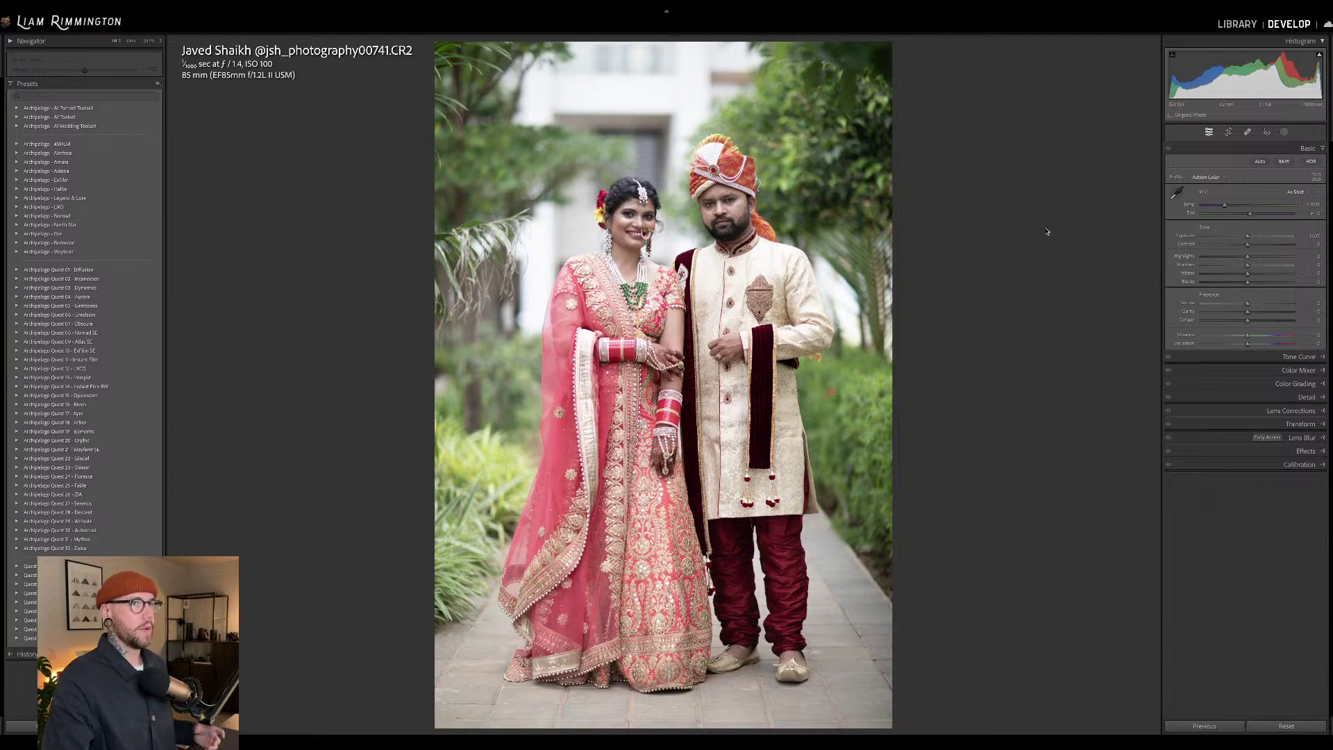
- Lower the exposure to about -0.14, warm the white balance slightly, and apply the Archipelago Alethea Color Base preset
left_click_drag(1247, 71, 1253, 72)
left_click_drag(1225, 206, 1229, 208)
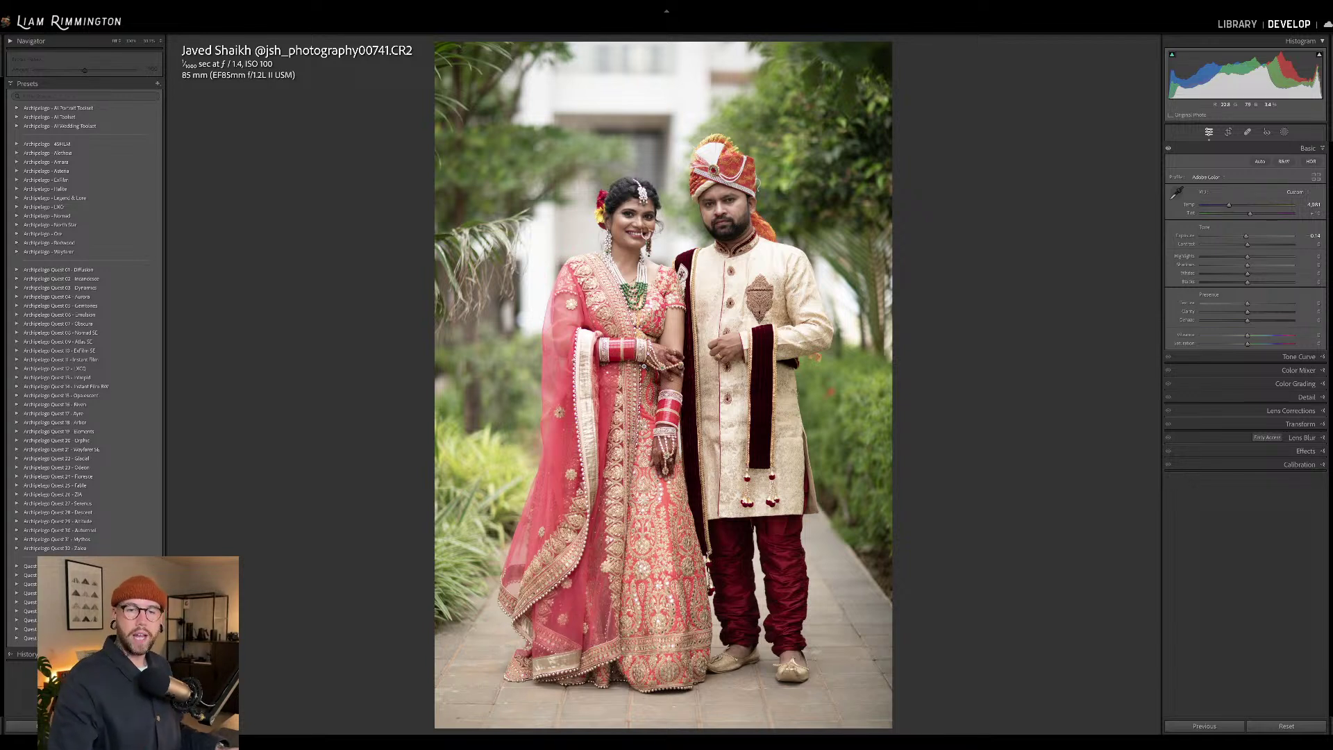
left_click(17, 153)
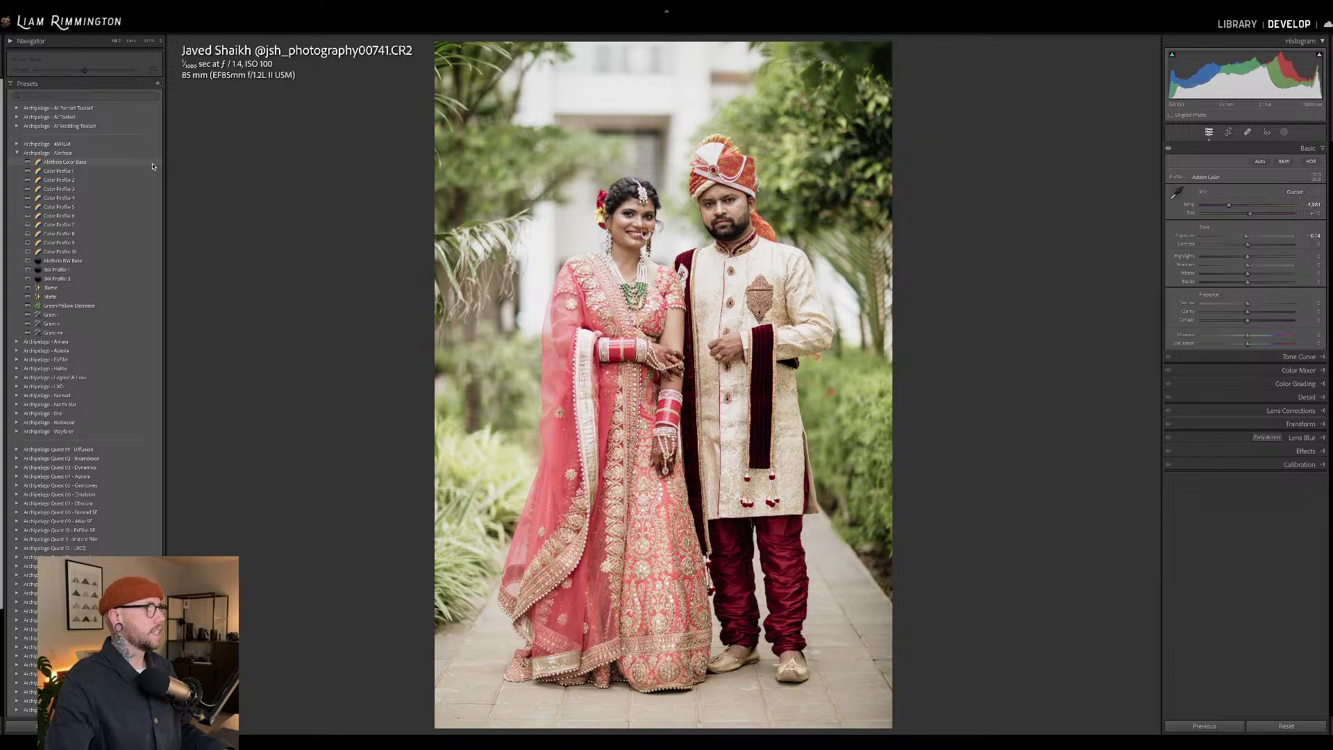
left_click(153, 165)
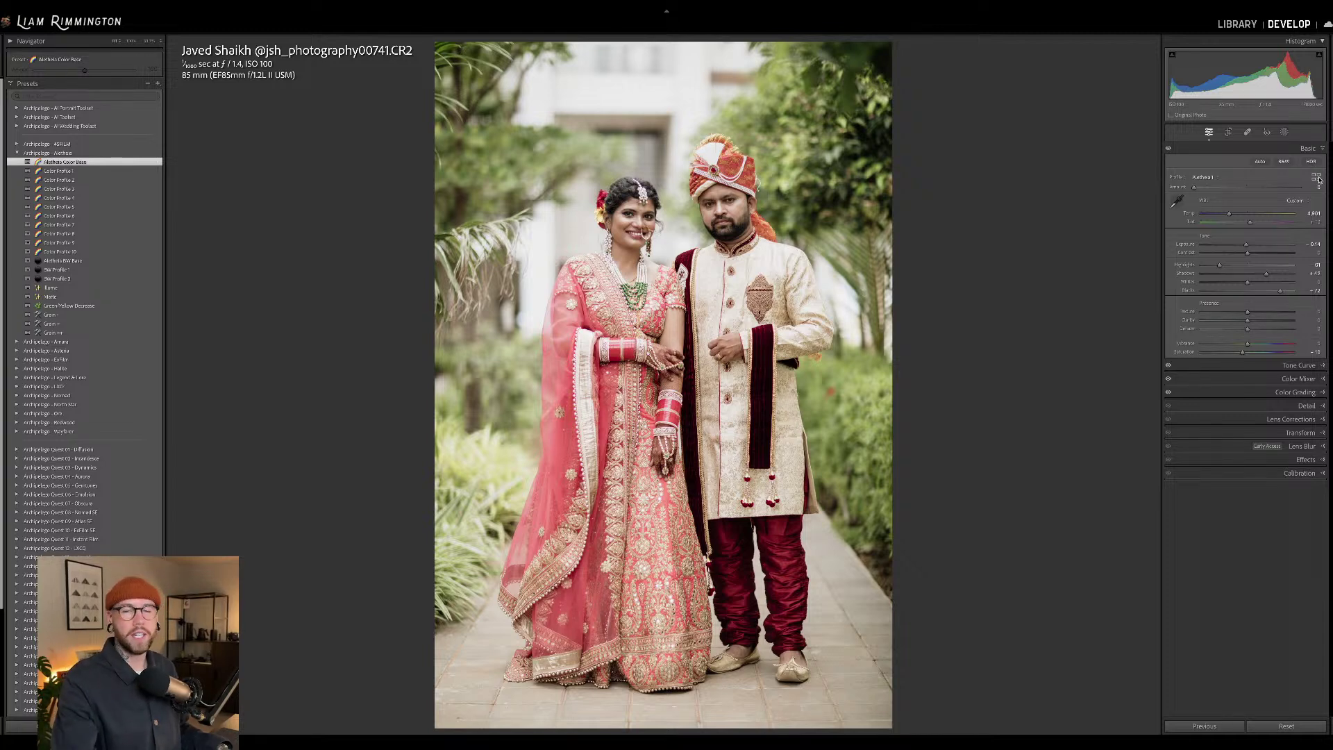
- Browse the colour profiles and apply Zalea Sea-Green from the Archipelago Quest Zalea group
left_click(1317, 179)
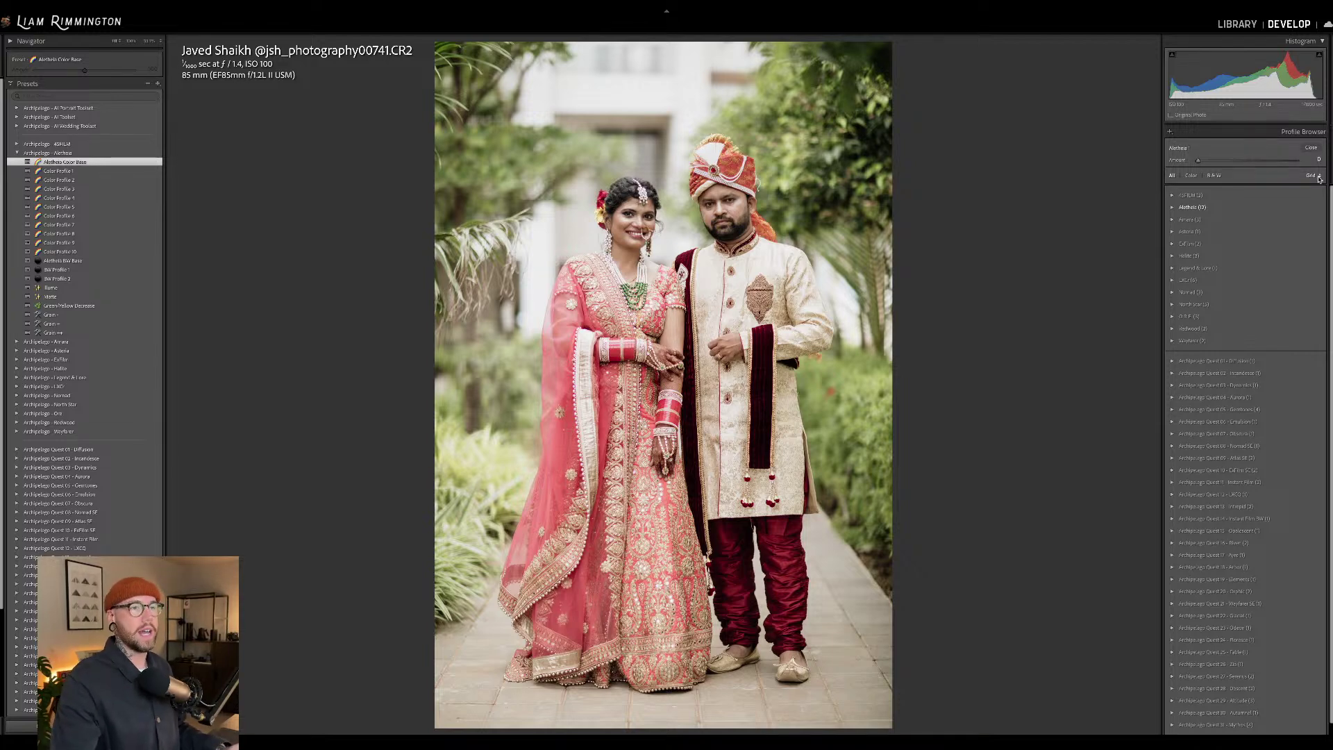
left_click(1172, 209)
left_click(1172, 209)
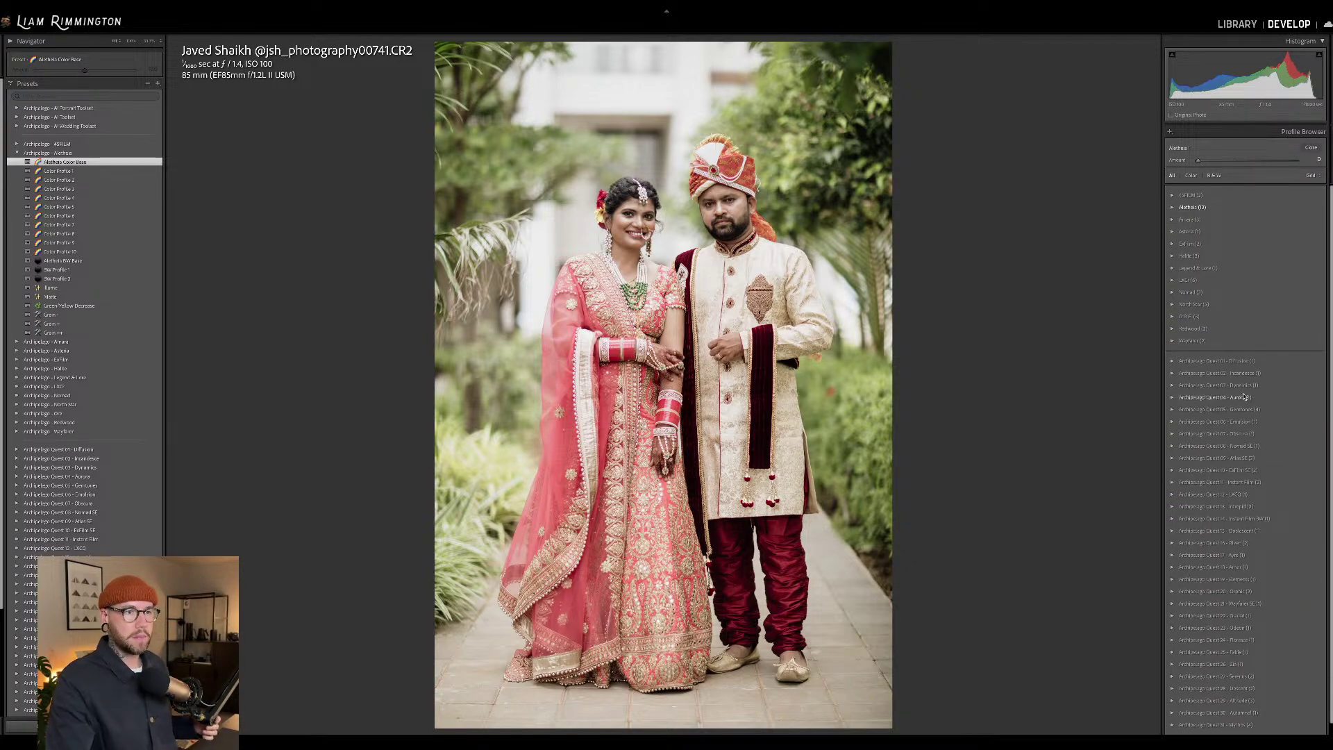
scroll(1250, 403, "down", 1)
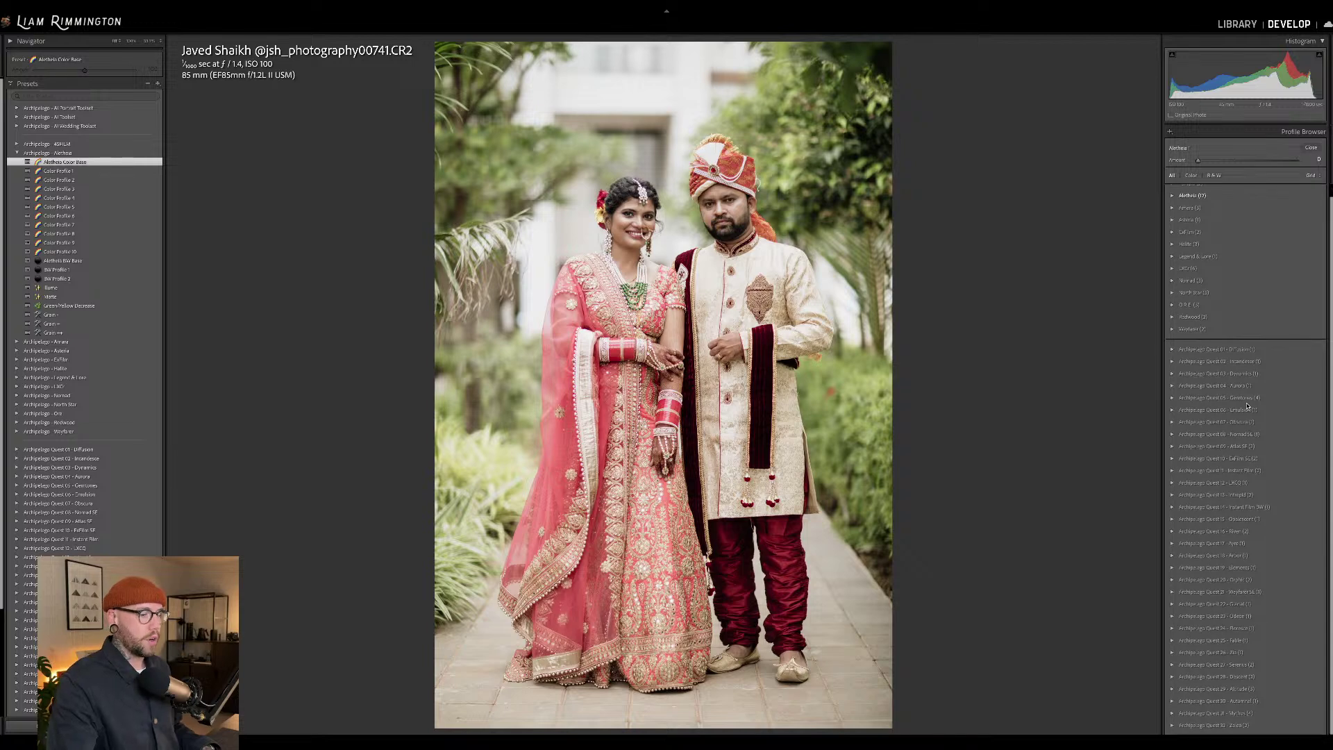
left_click(1171, 726)
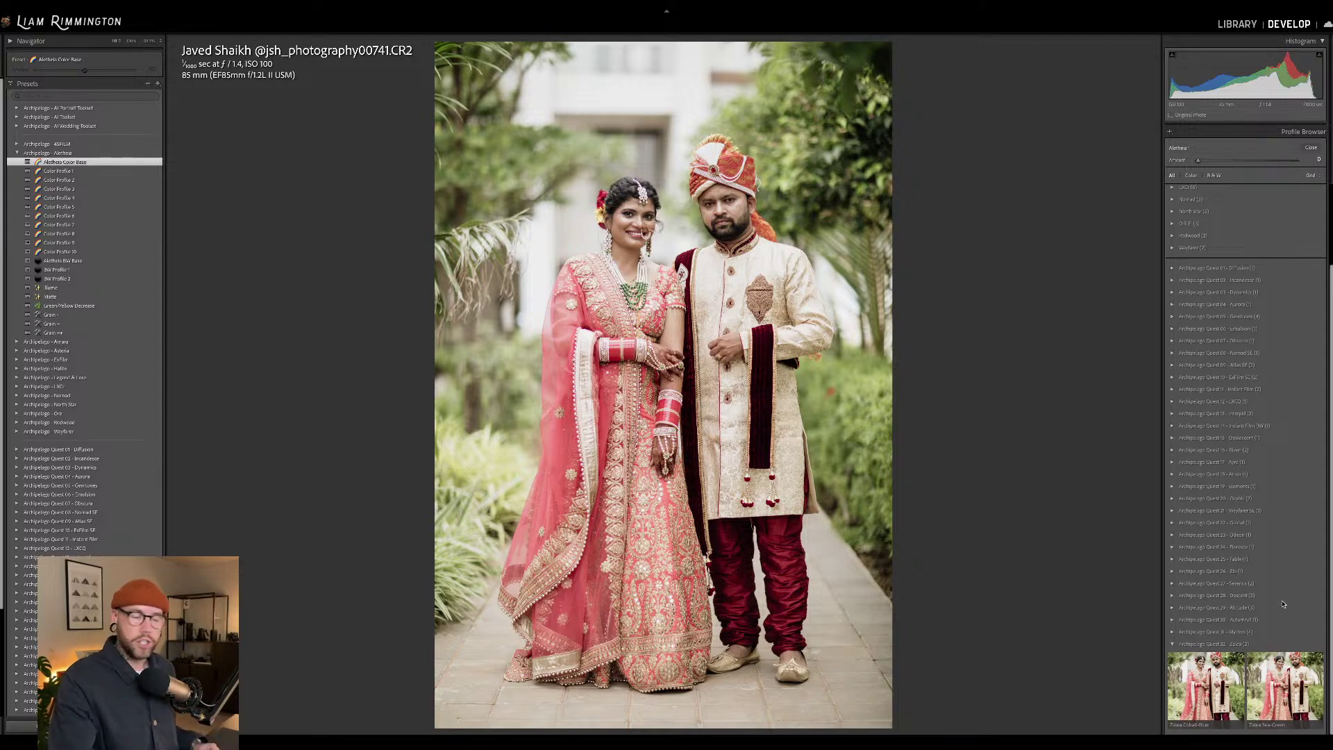
left_click(1281, 661)
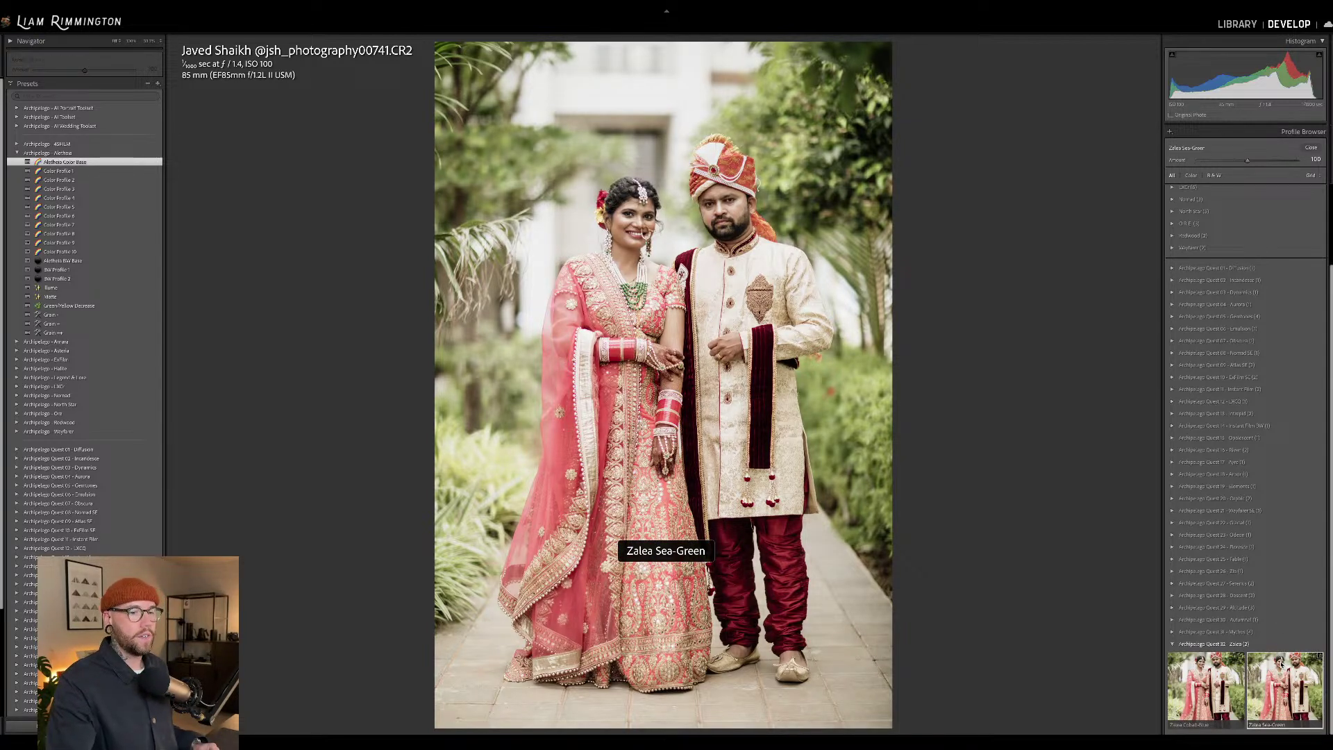
- Raise the Zalea Sea-Green profile amount to about 155 and close the profile browser
left_click(1246, 162)
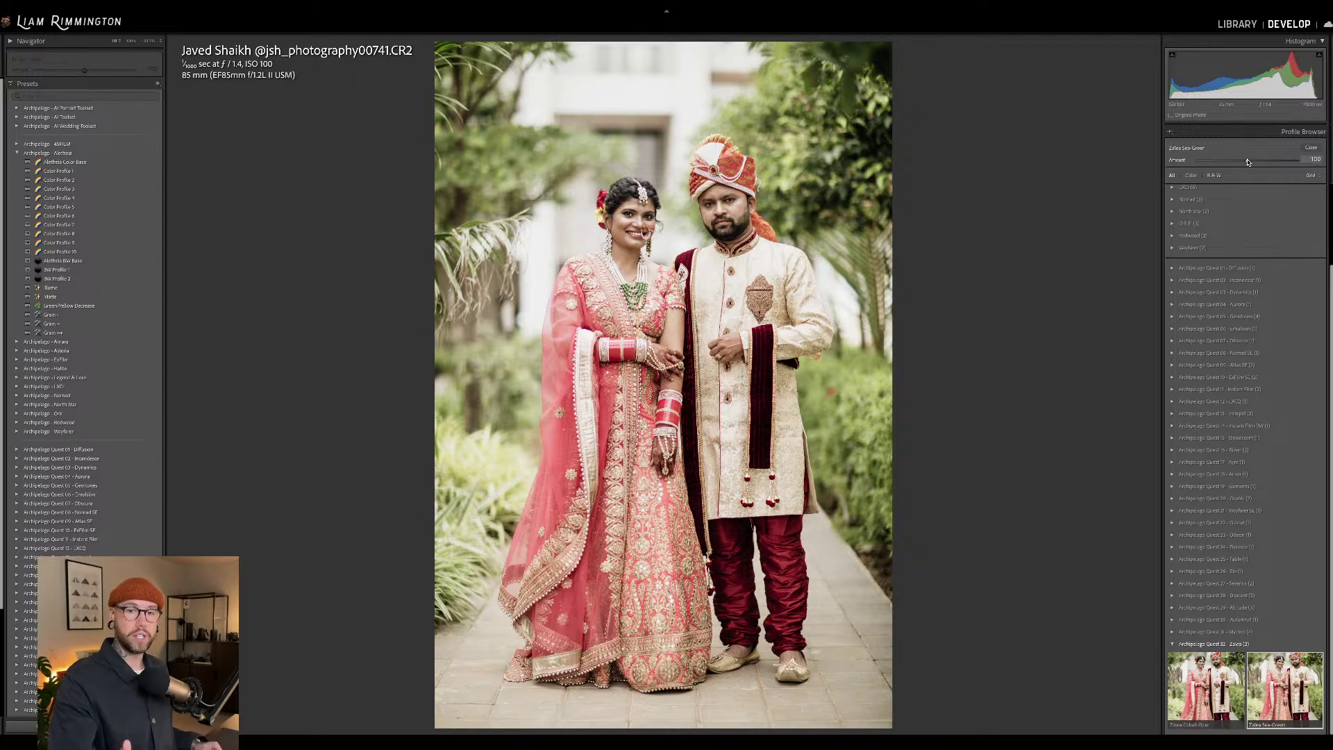
left_click_drag(1247, 161, 1275, 163)
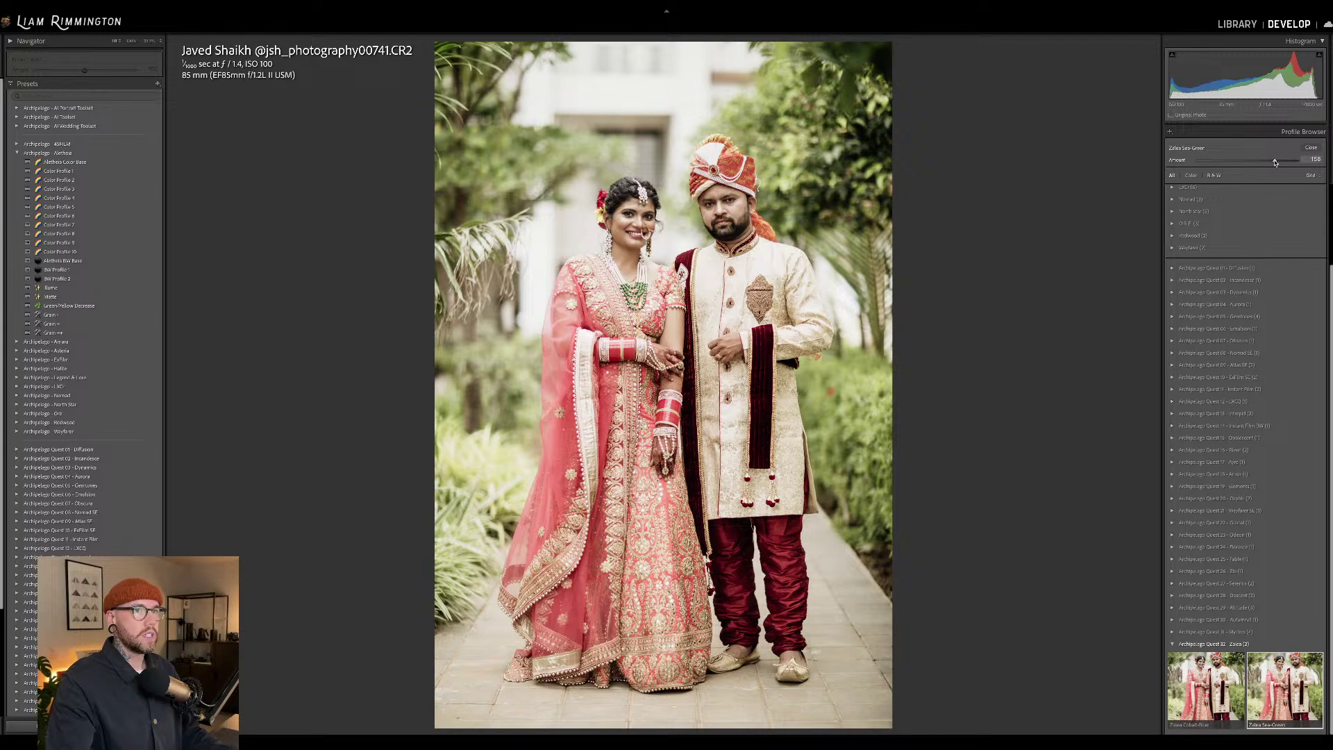
left_click(1311, 148)
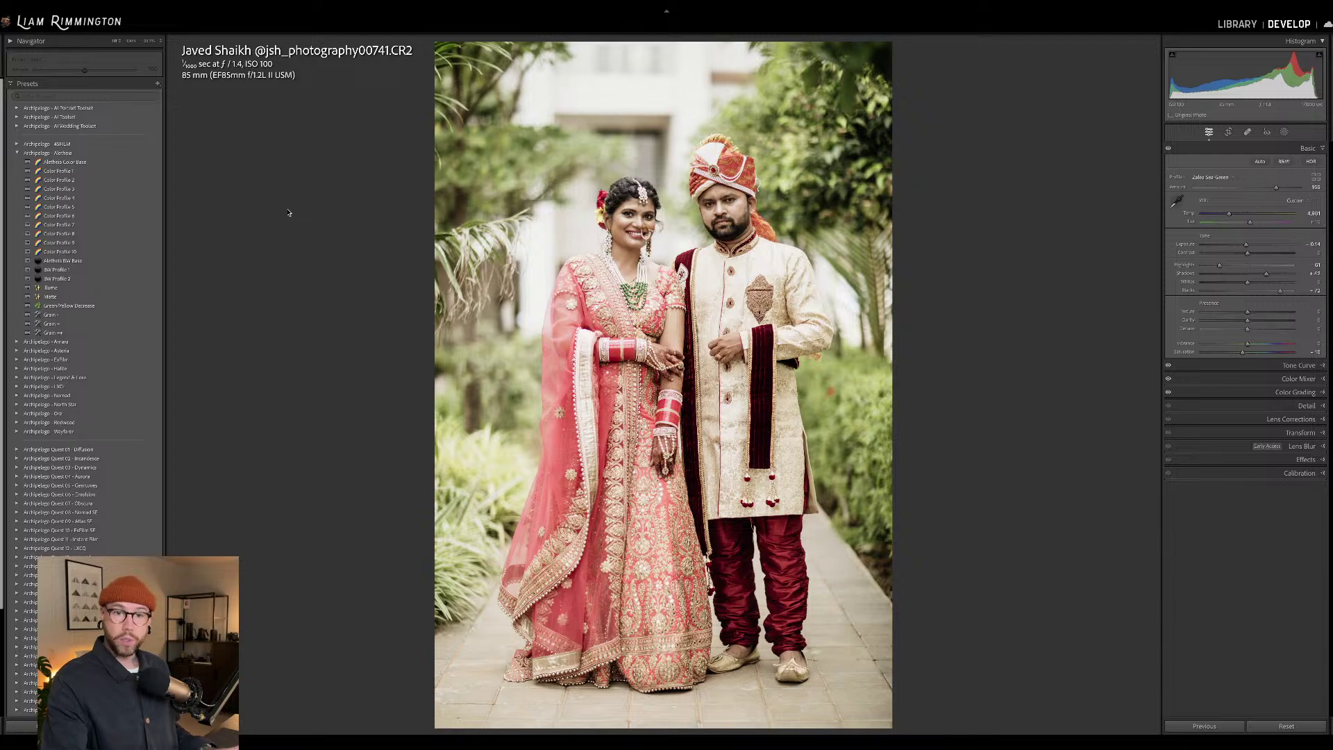
- Apply the Scene - Harsh Light Repair preset from the Archipelago AI Wedding Toolset and compare the photo with and without it
left_click(79, 126)
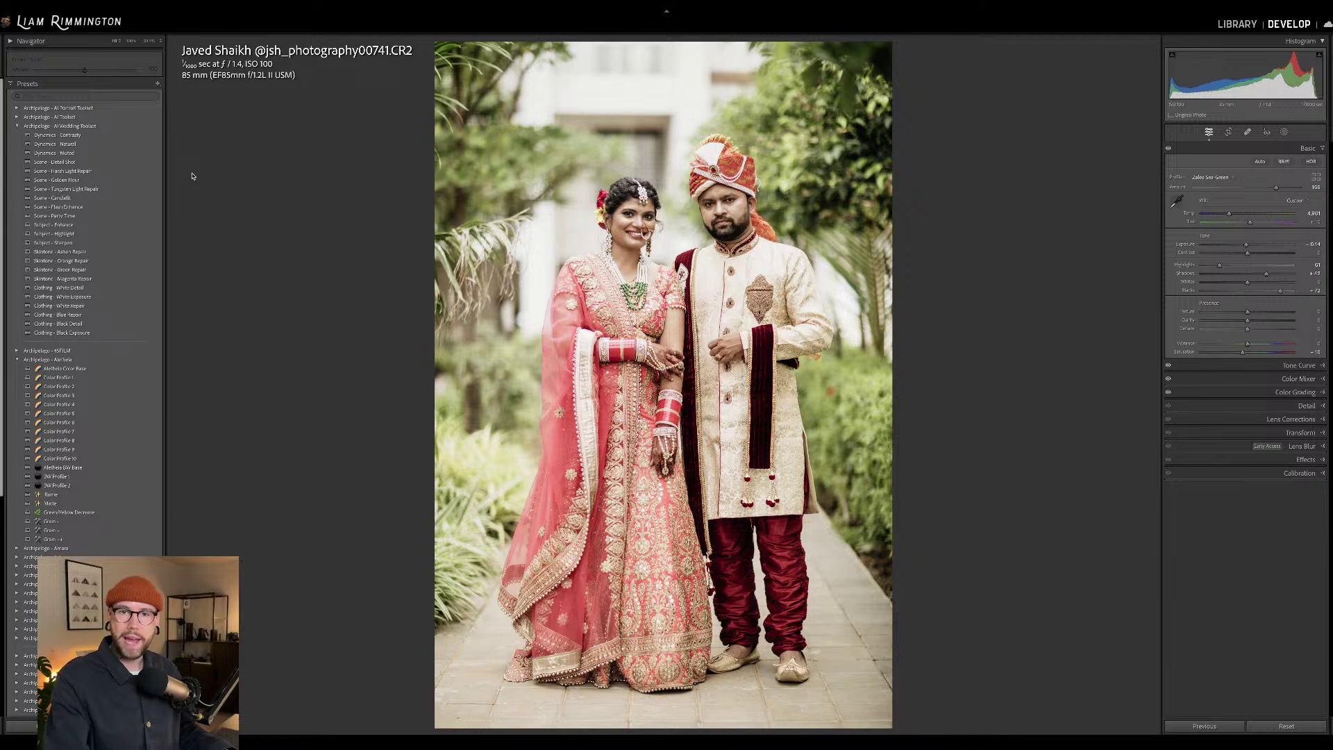
left_click(139, 172)
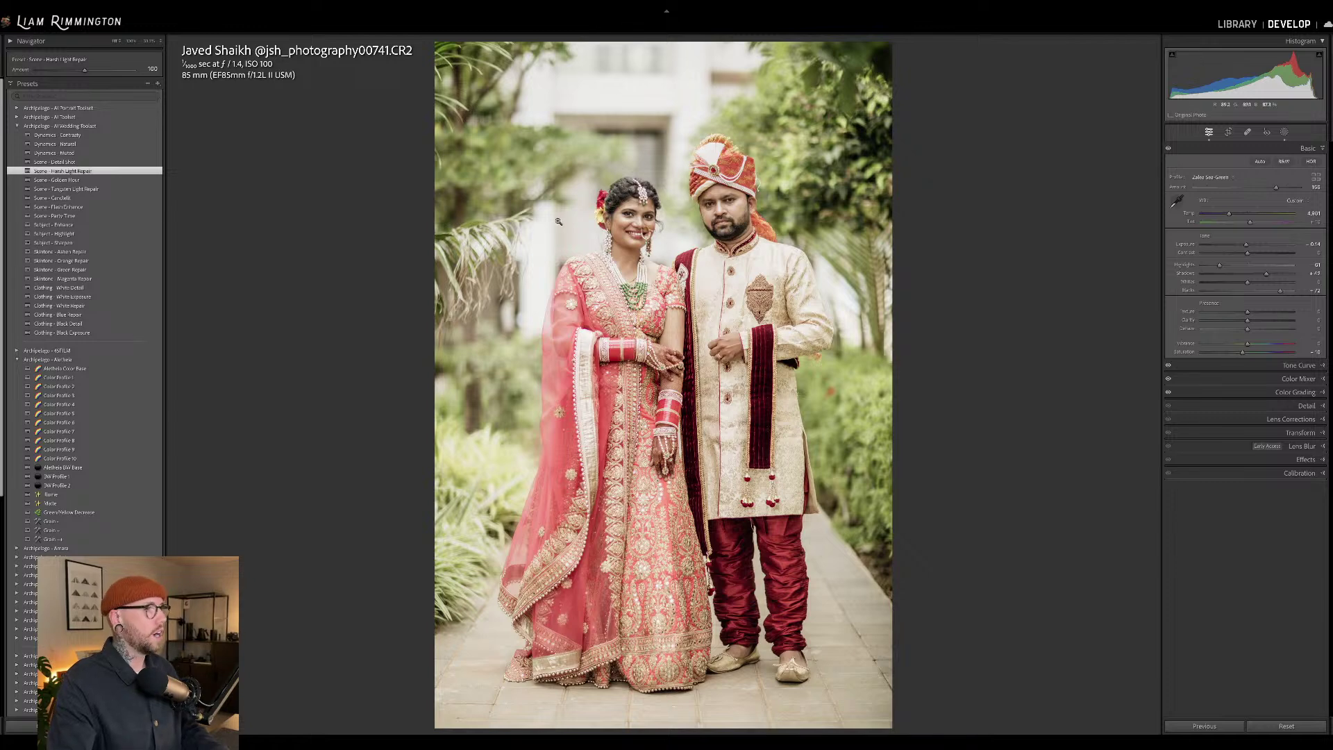
key("ctrl+z")
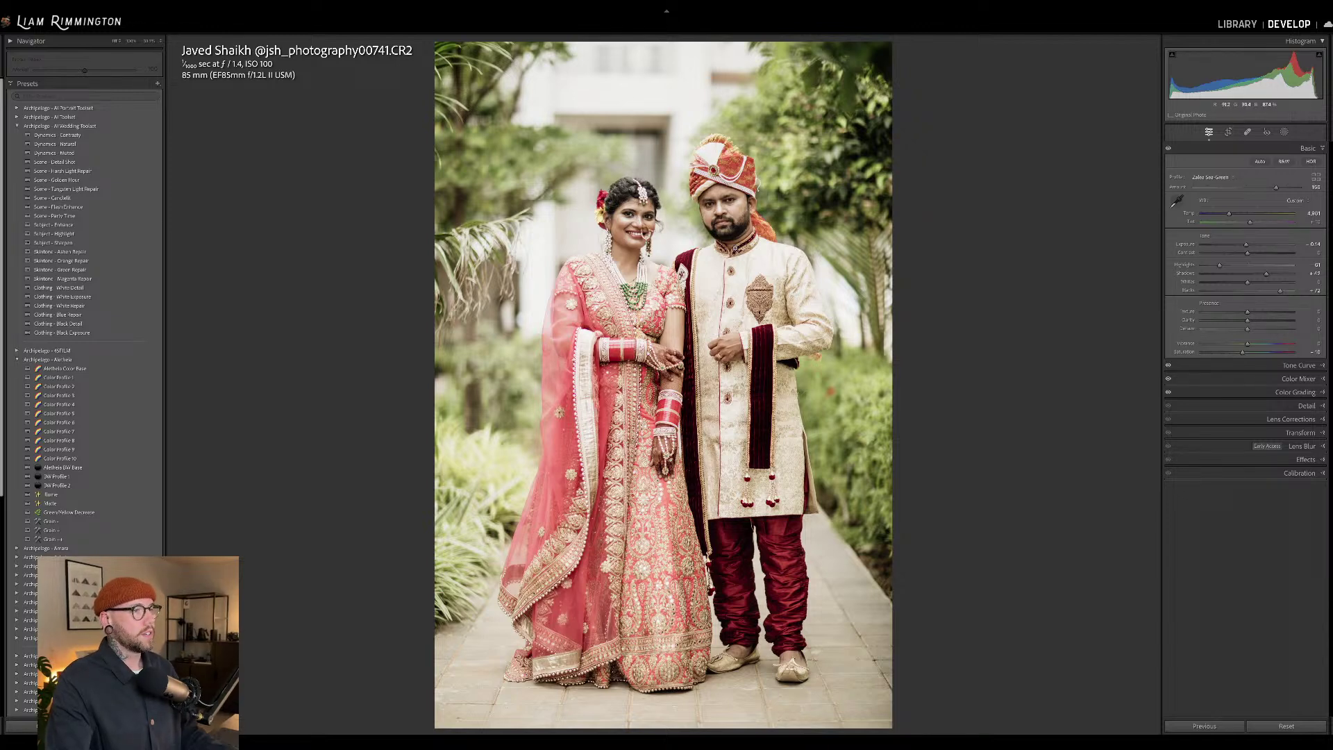
key("ctrl+shift+z")
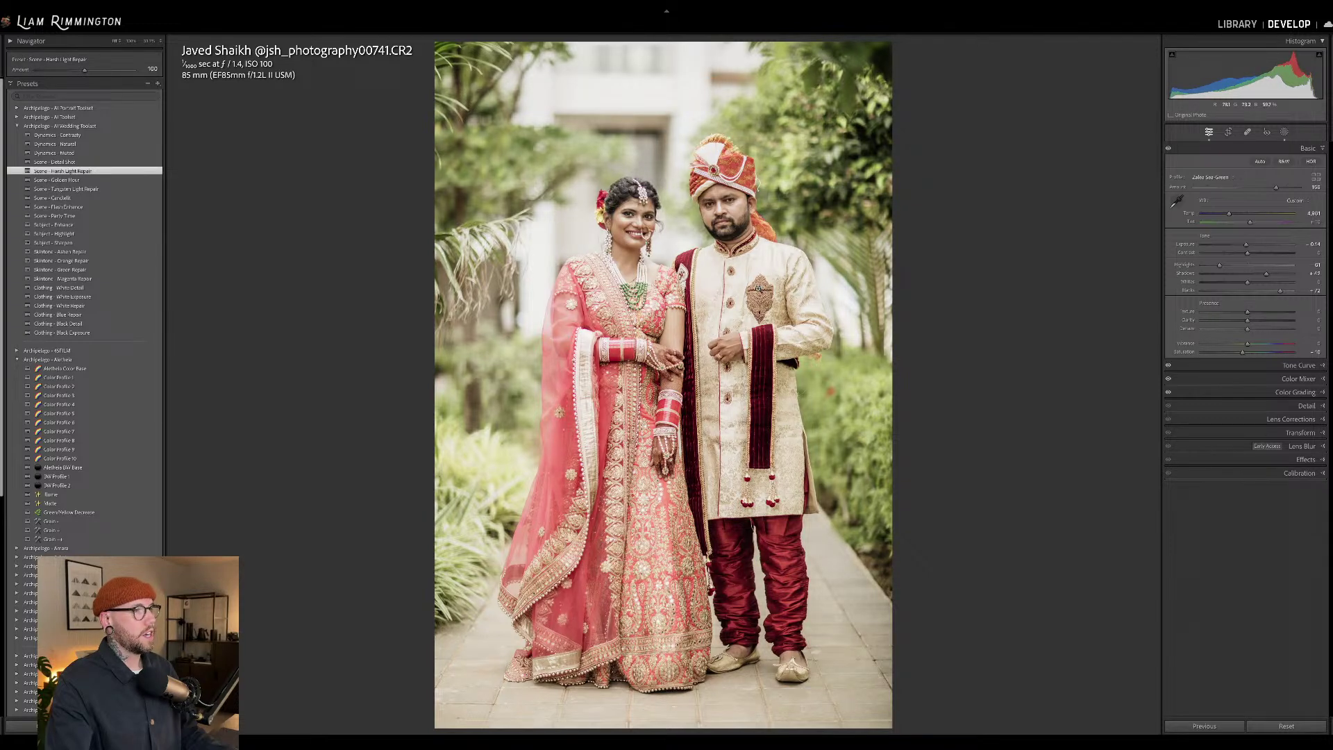
key("ctrl+z")
key("ctrl+shift+z")
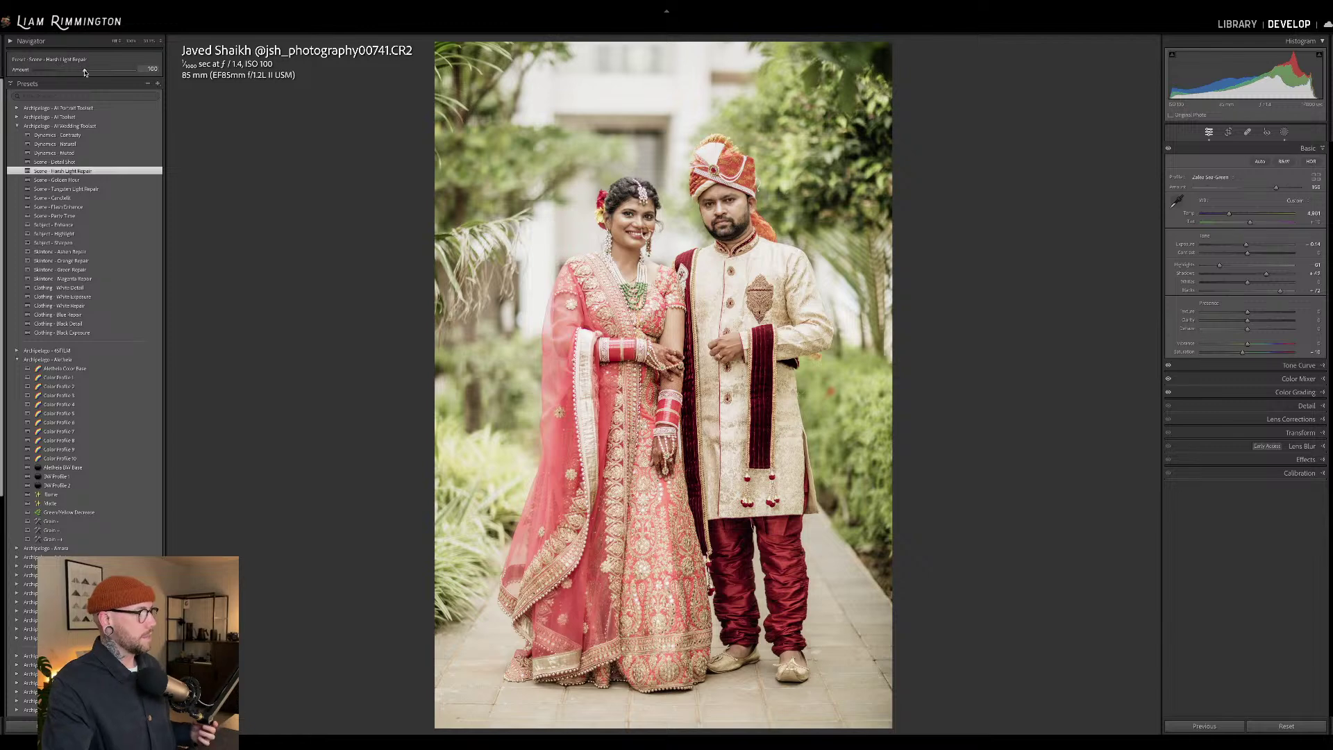
- Reduce the Harsh Light Repair preset's amount to 64 and compare the photo before and after editing
left_click_drag(85, 71, 65, 73)
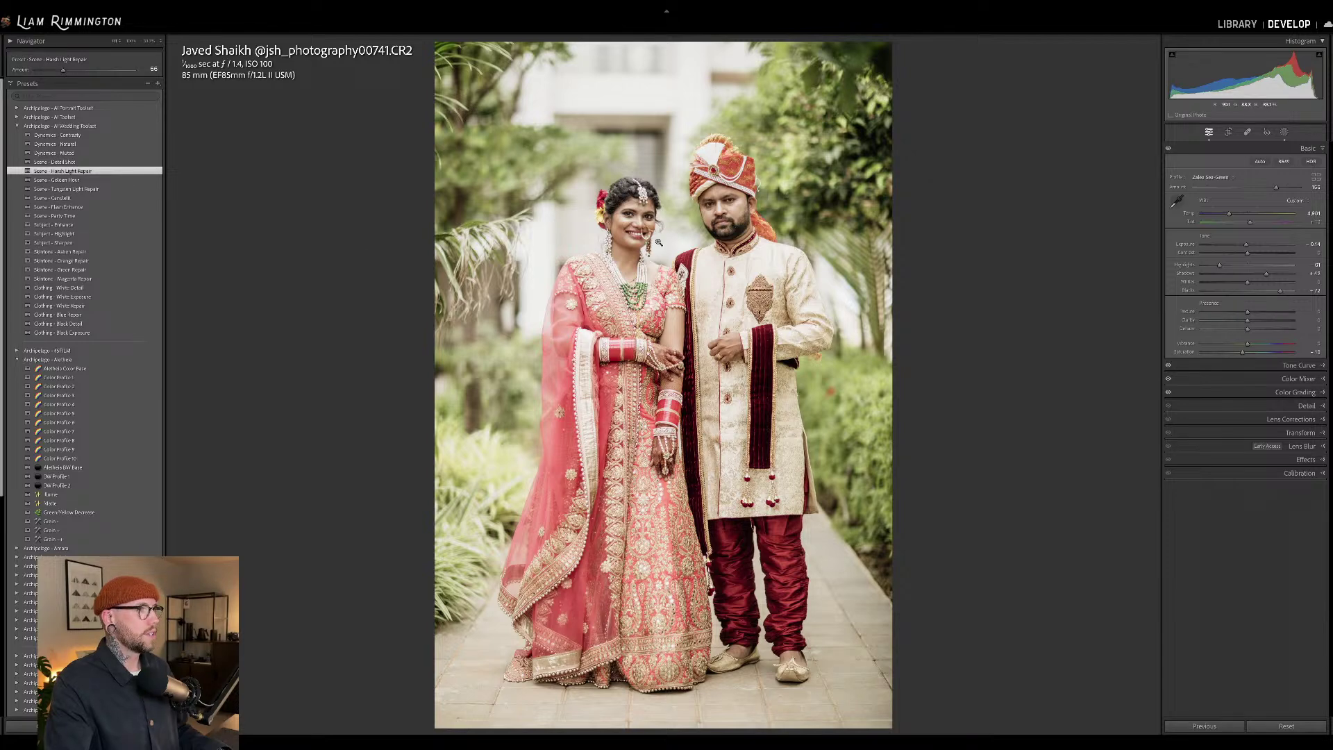
left_click_drag(62, 70, 67, 72)
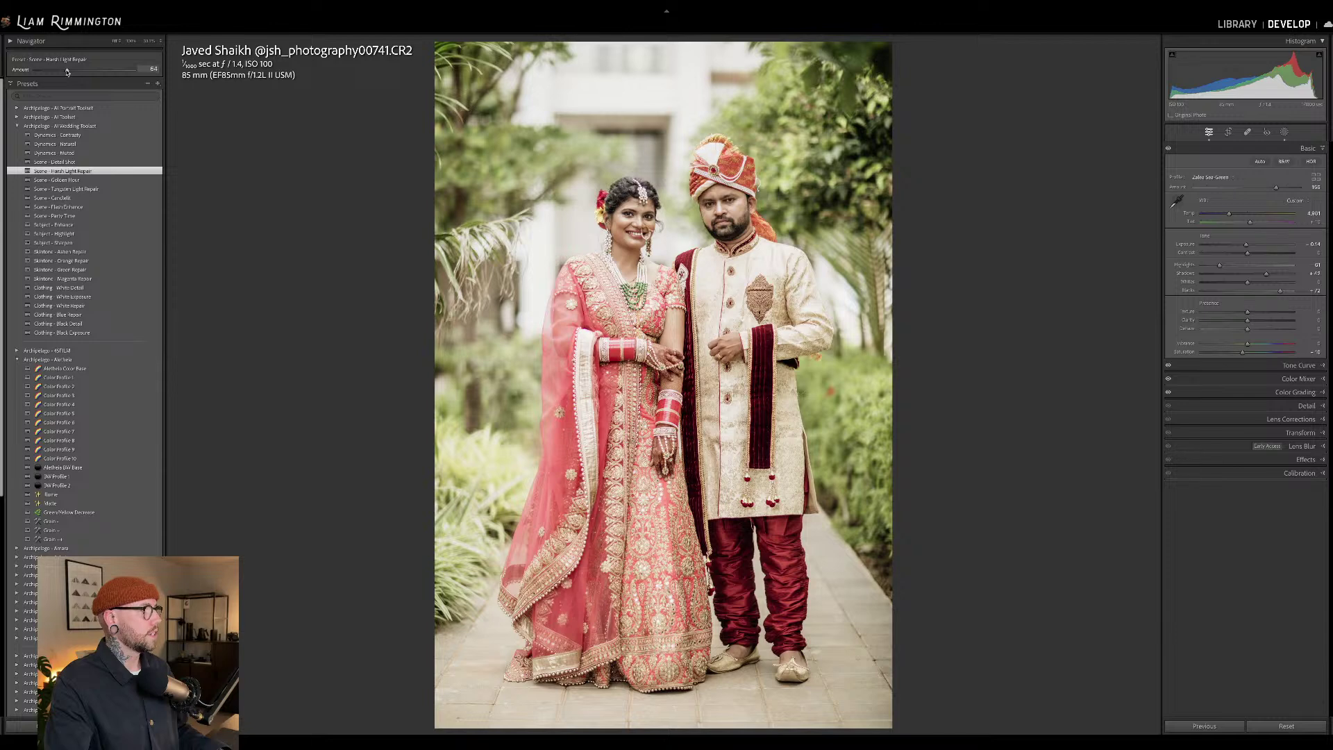
key("backslash")
key("backslash")
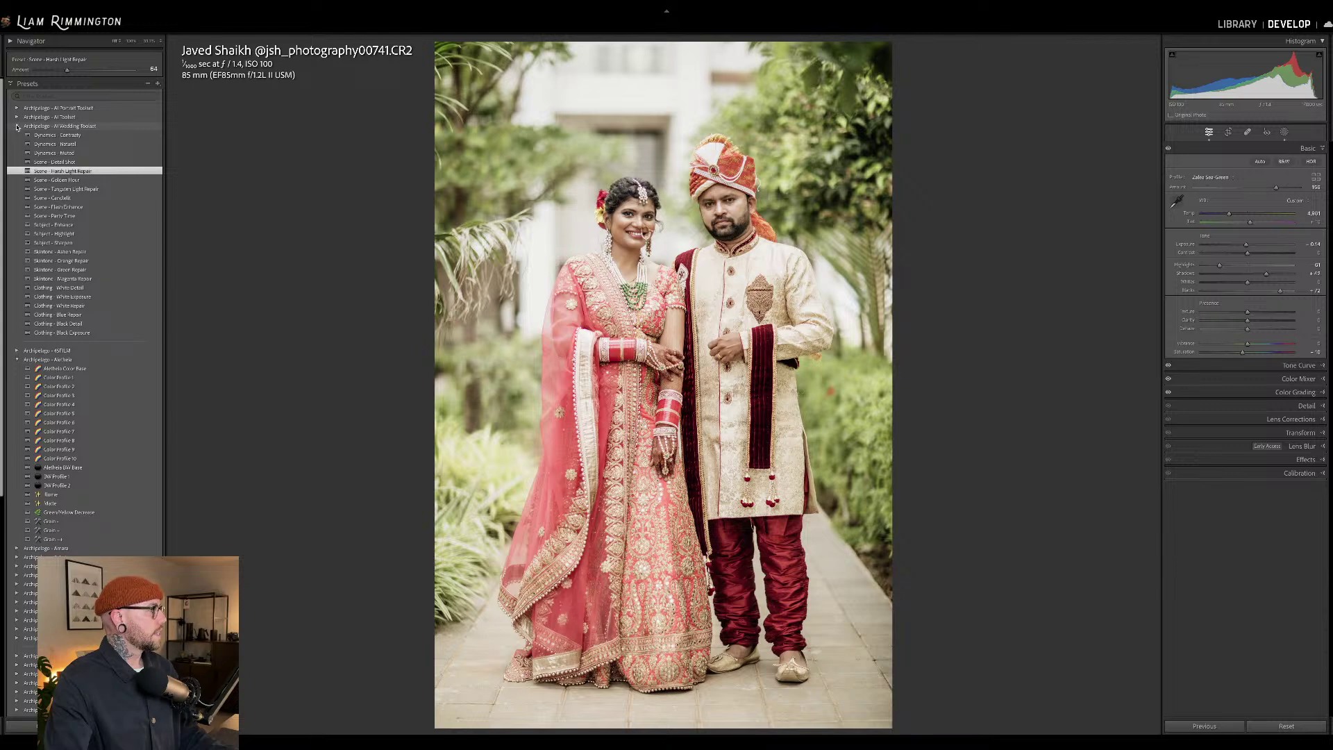
- Apply the purple Skin Shift preset from the Archipelago AI Portrait Toolset, test its amount range, keep about 100, and compare before and after
left_click(18, 126)
left_click(18, 152)
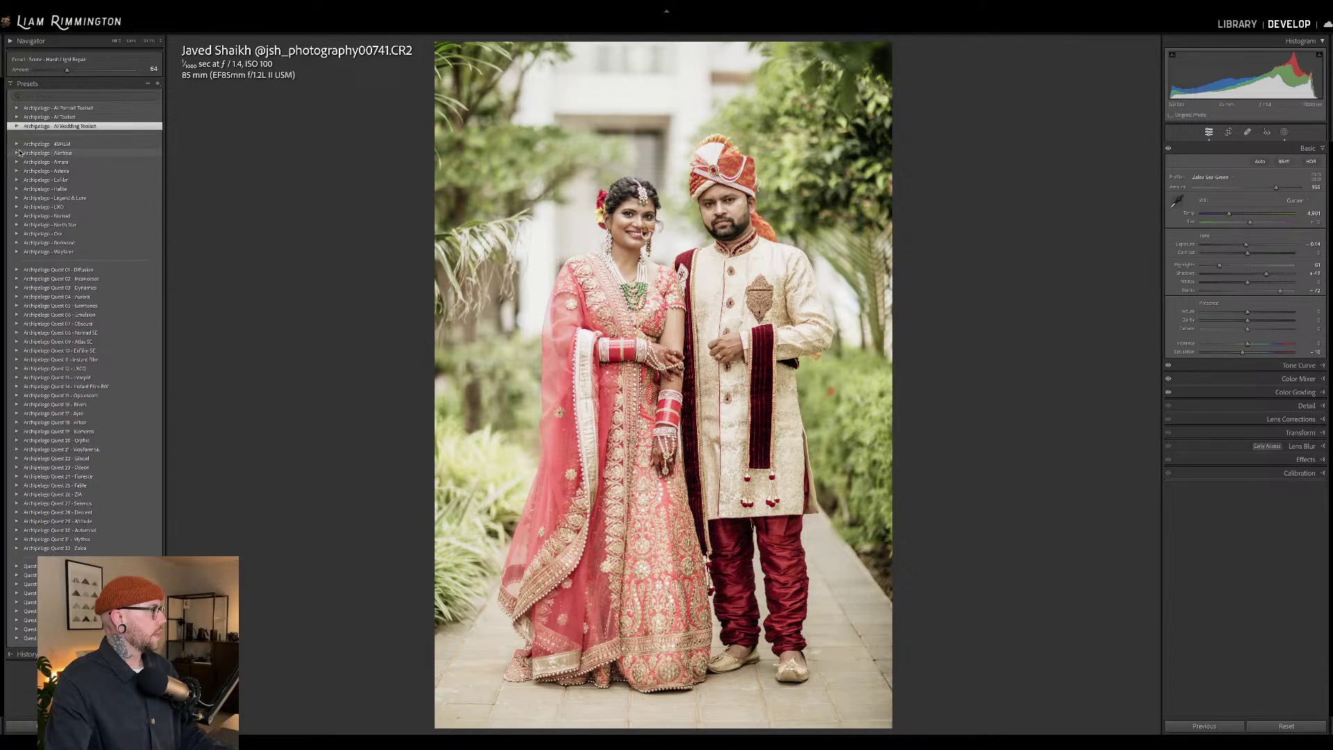
left_click(17, 109)
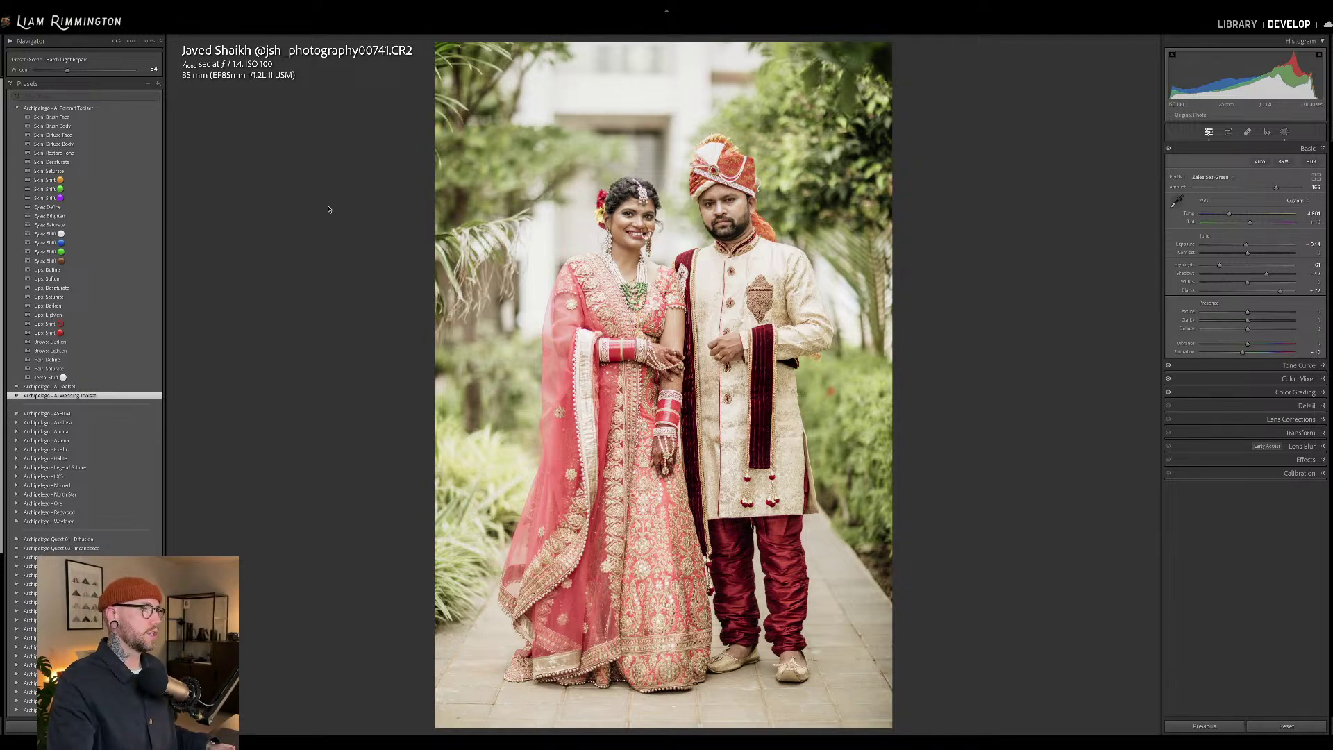
left_click(685, 215)
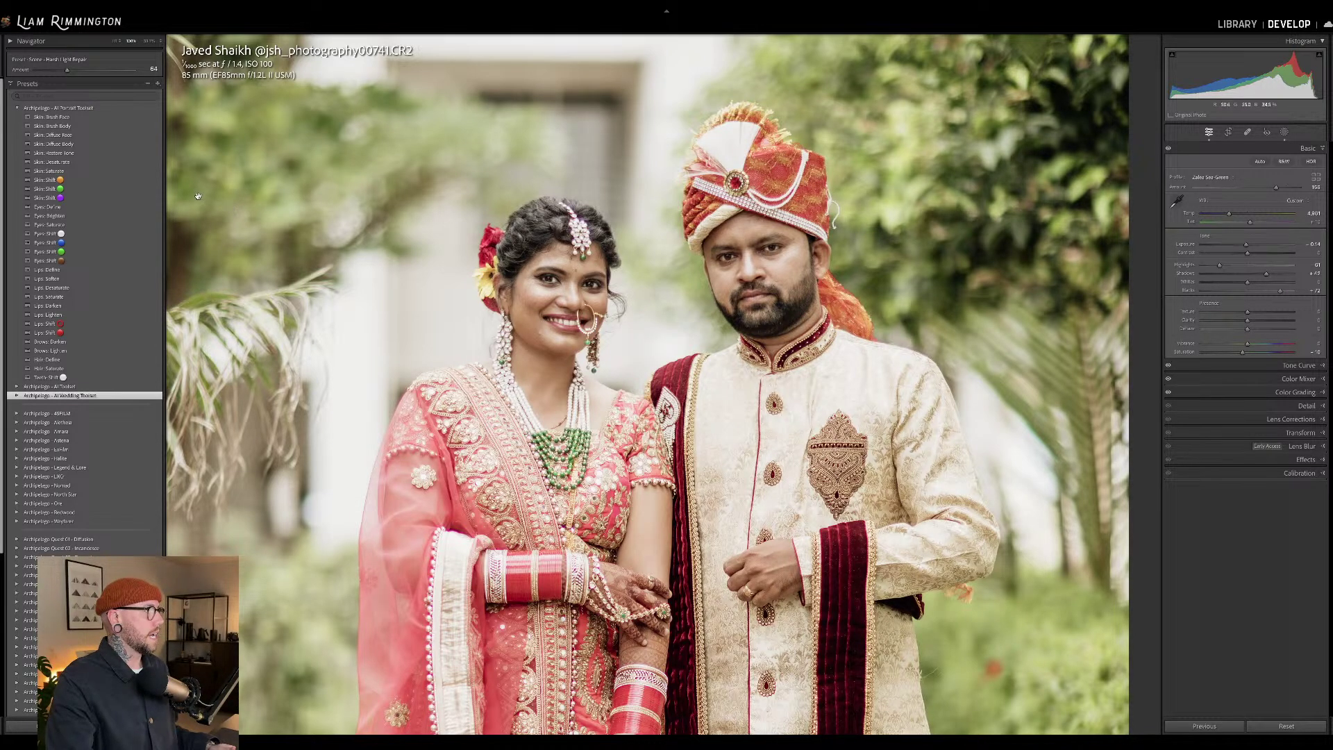
left_click(148, 198)
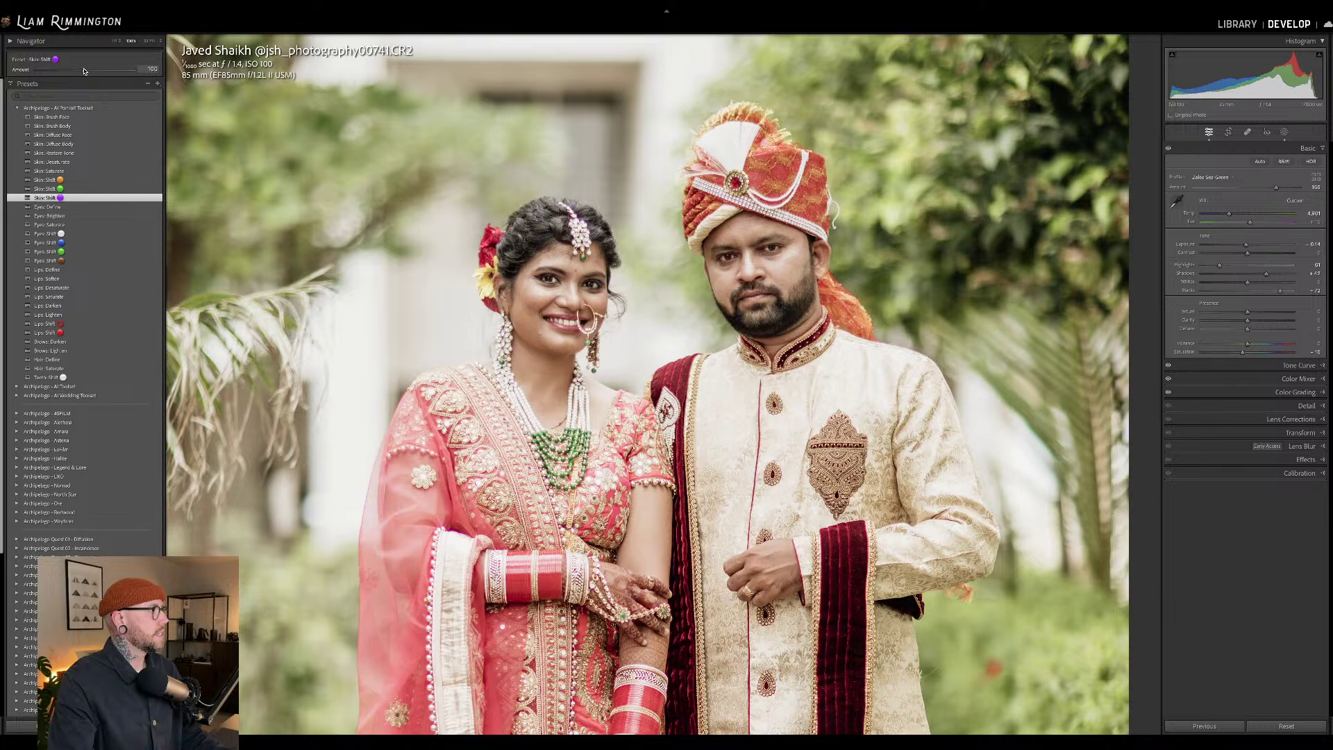
left_click_drag(84, 71, 211, 77)
left_click_drag(3, 61, 83, 64)
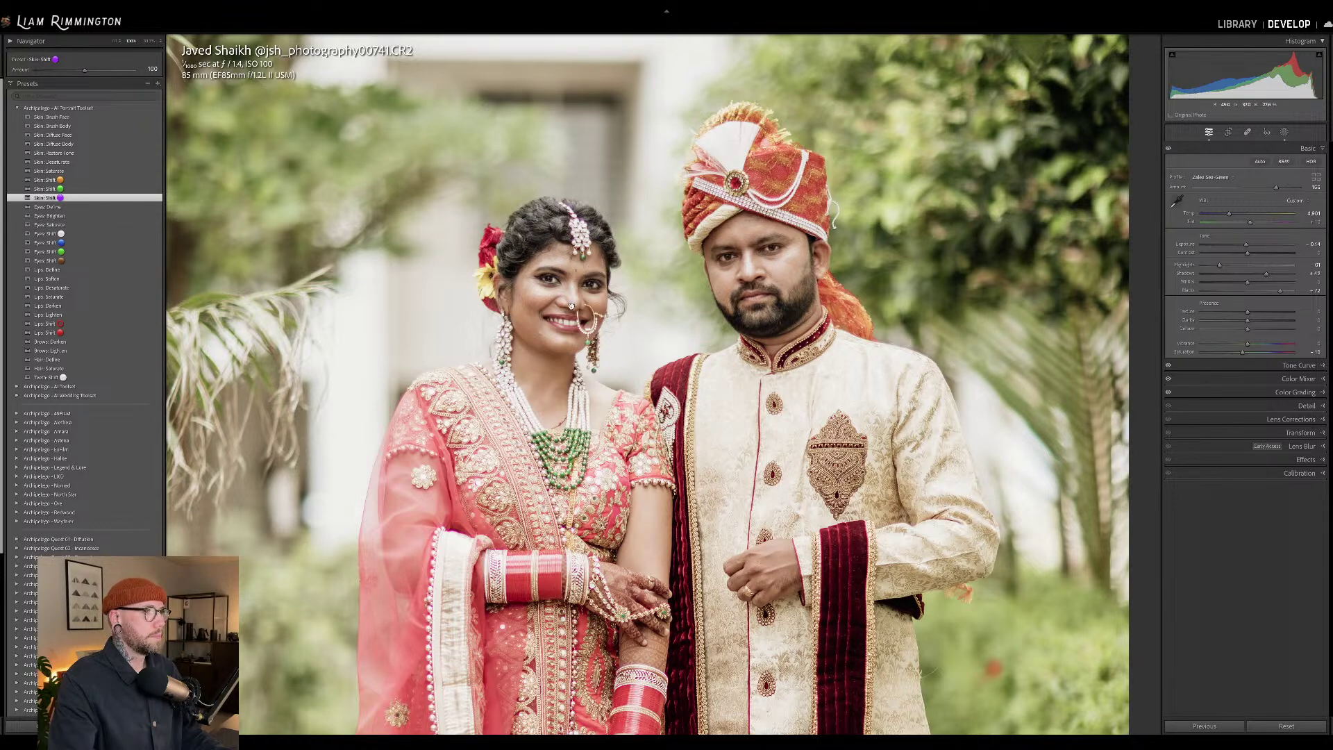
key("backslash")
key("backslash")
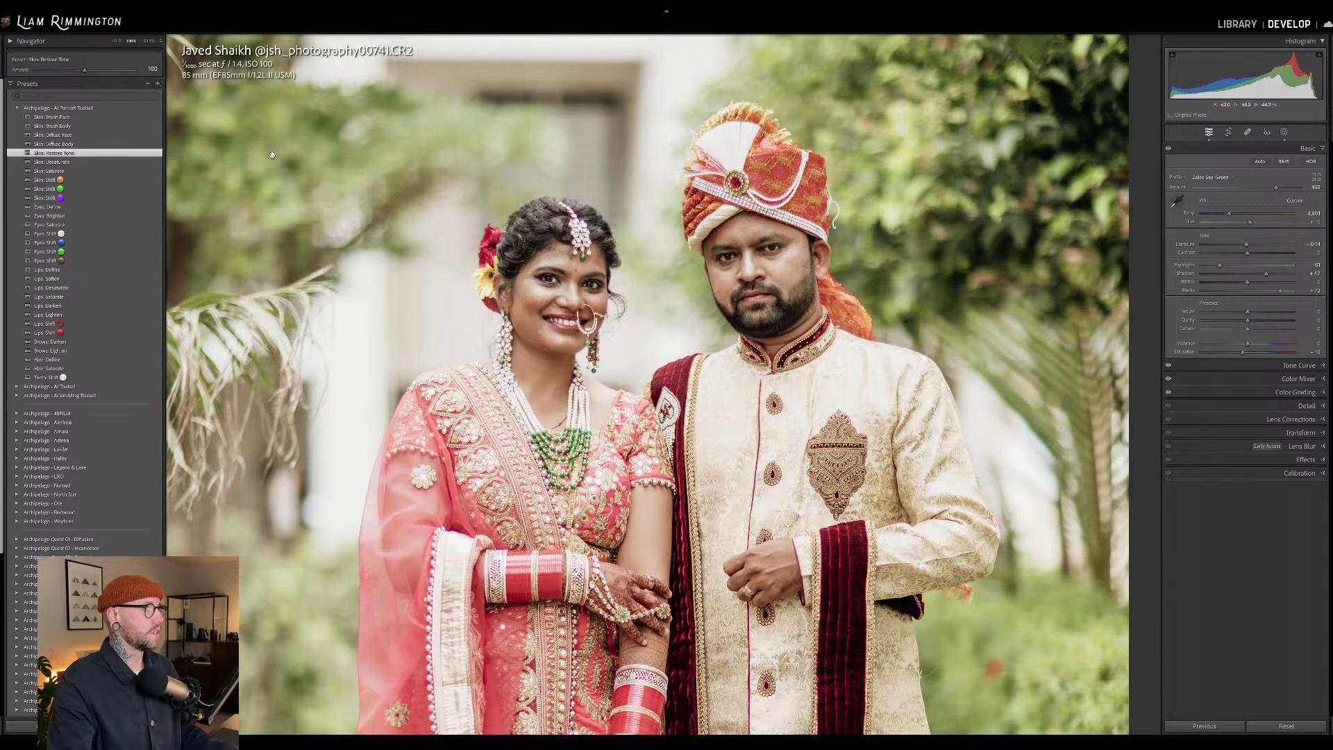
- Apply the Skin Restore Tone preset at amount 130, compare before and after, and return to the full photo view
left_click_drag(84, 70, 176, 74)
left_click_drag(80, 70, 100, 71)
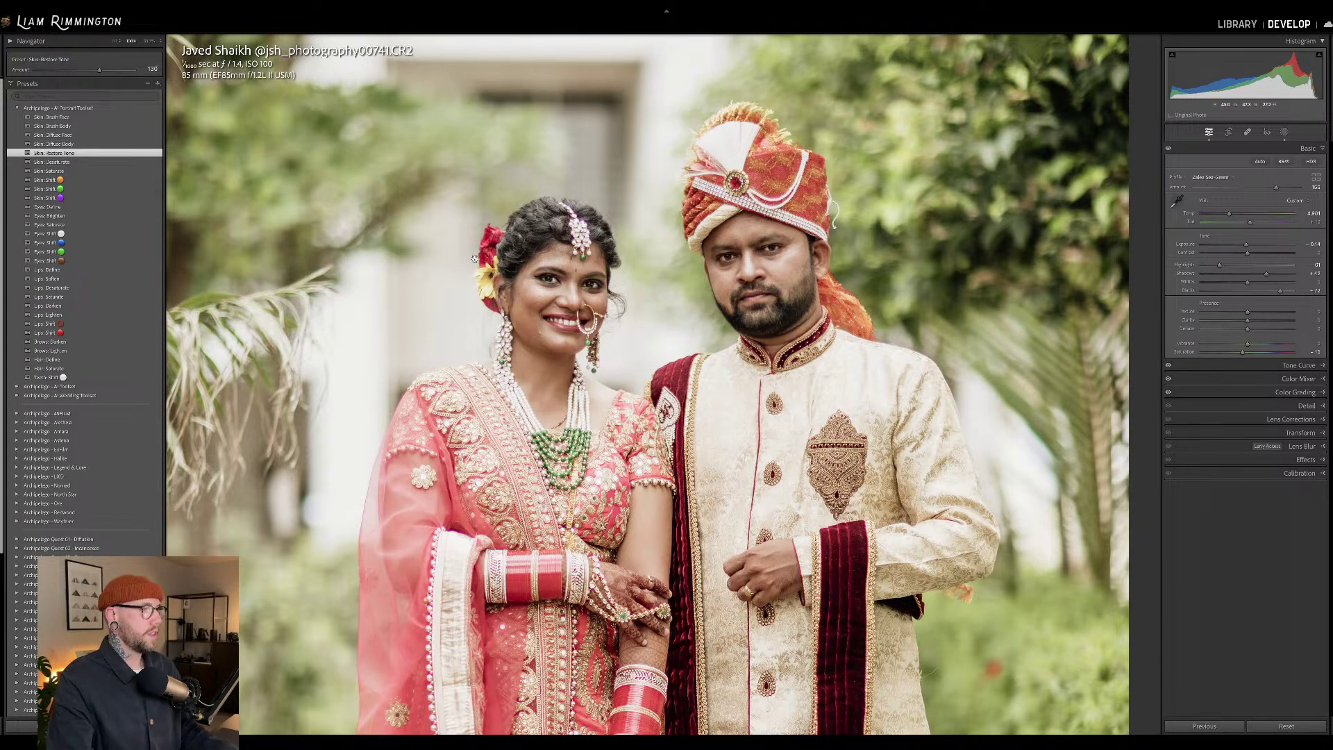
key("backslash")
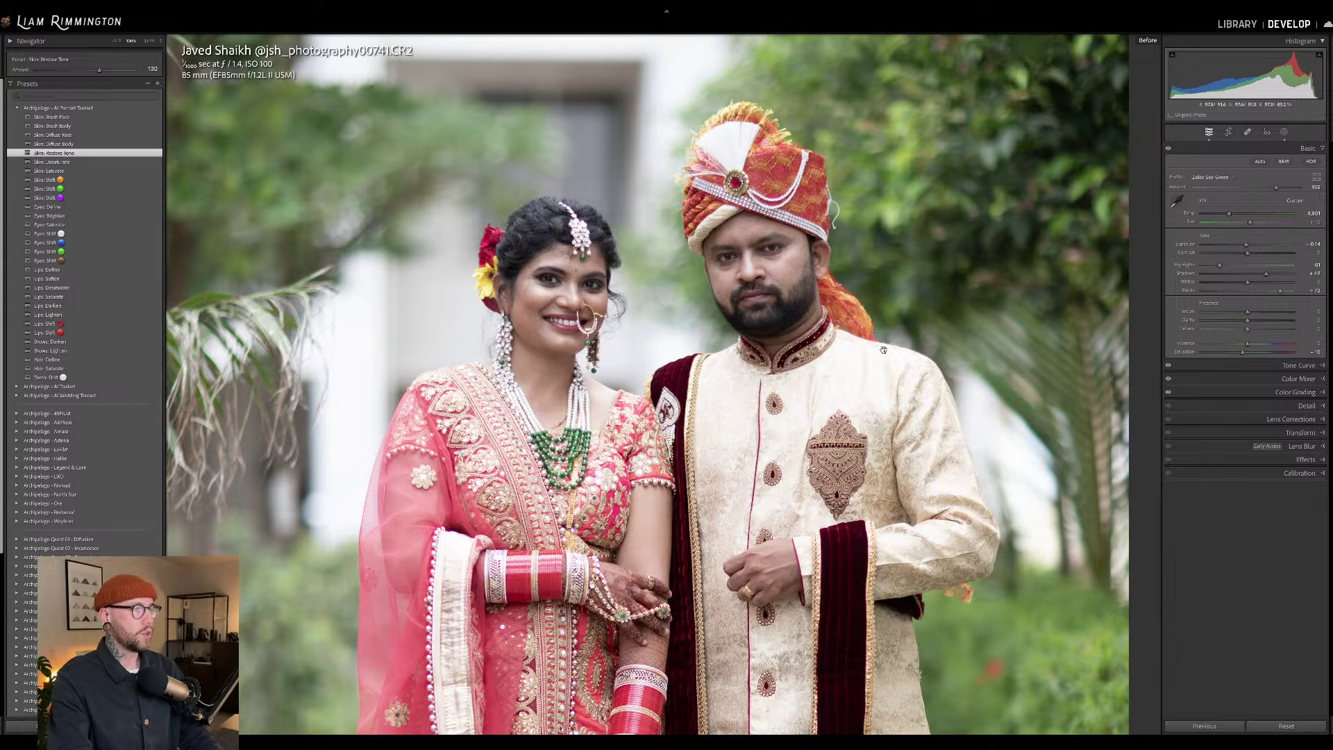
key("backslash")
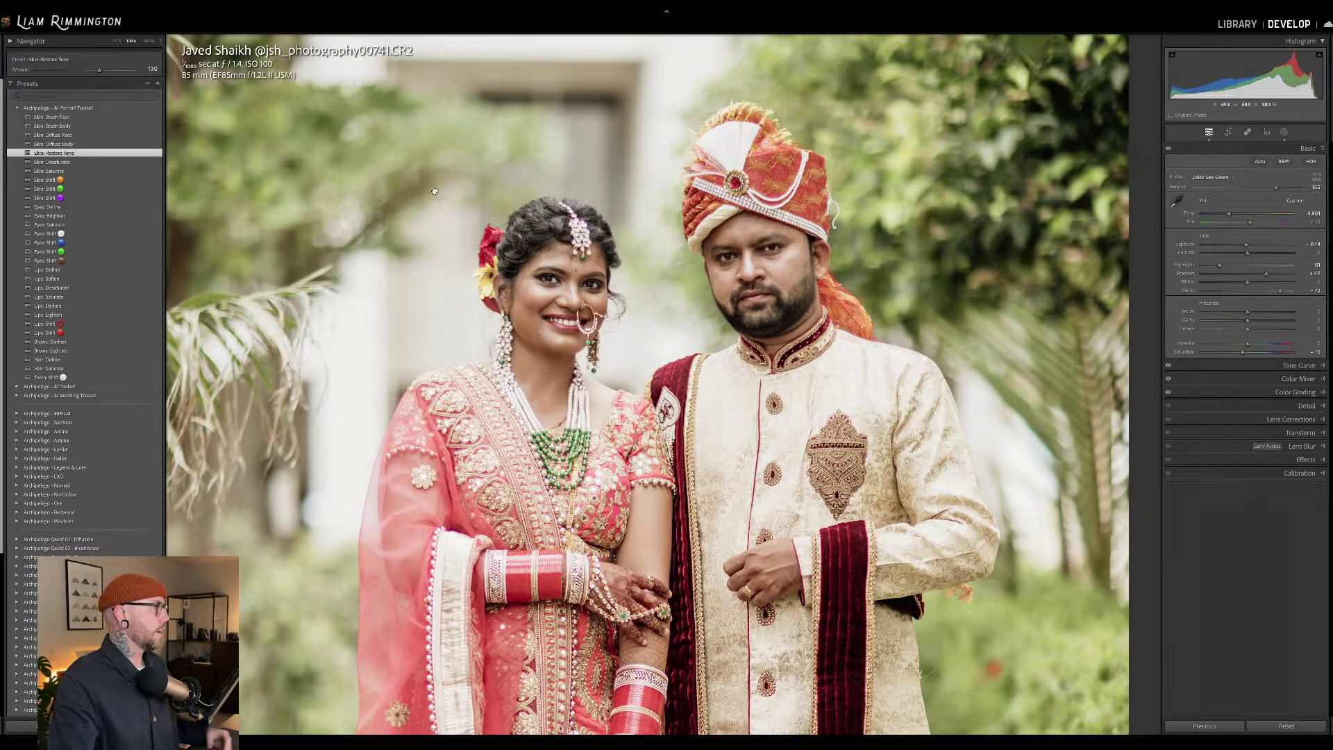
left_click(17, 107)
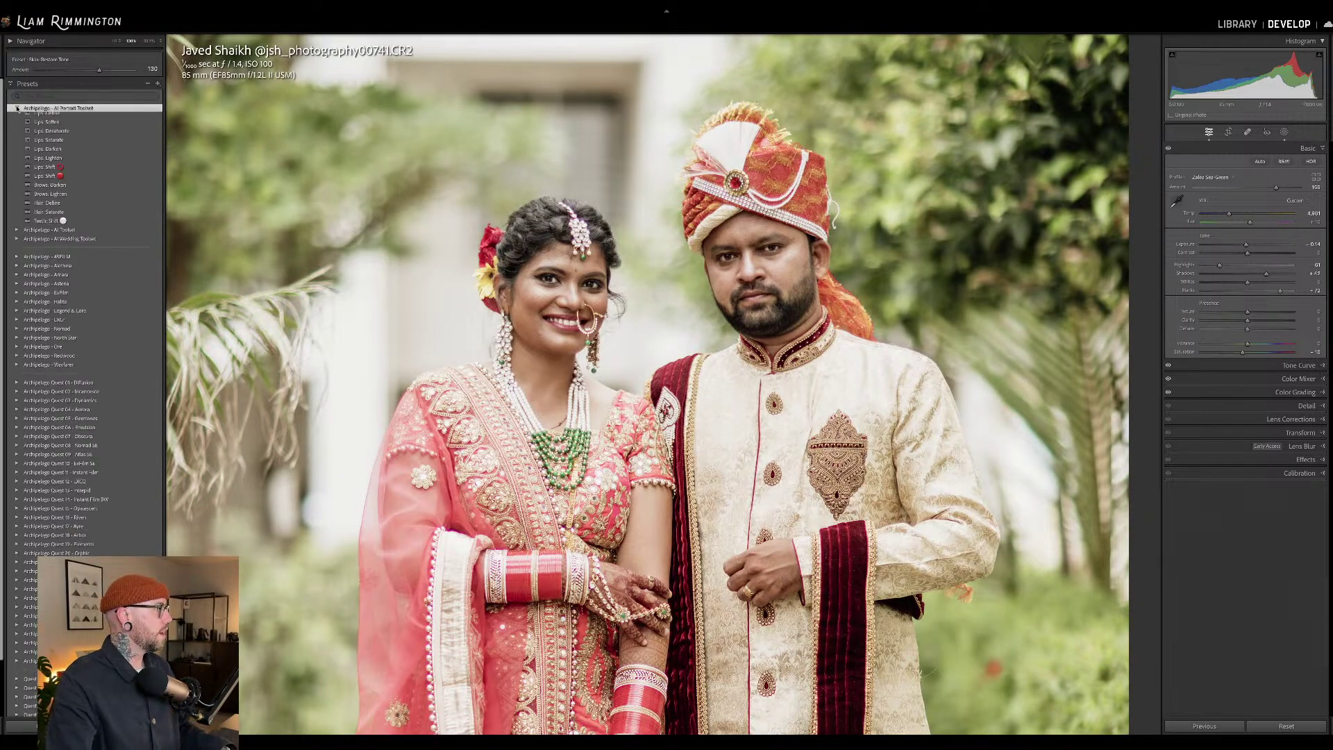
left_click(785, 335)
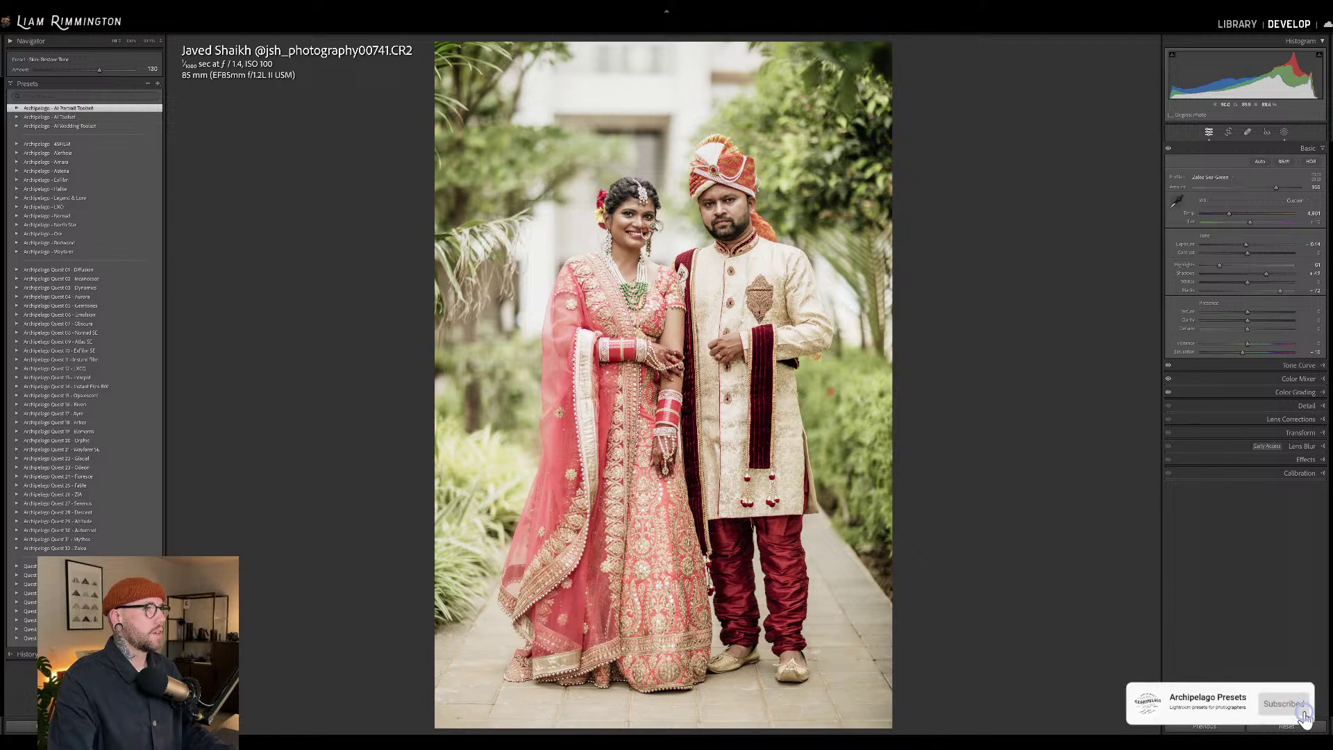
- Create a luminance range mask sampled from the bright building behind the couple and extend its lower falloff
left_click(1285, 132)
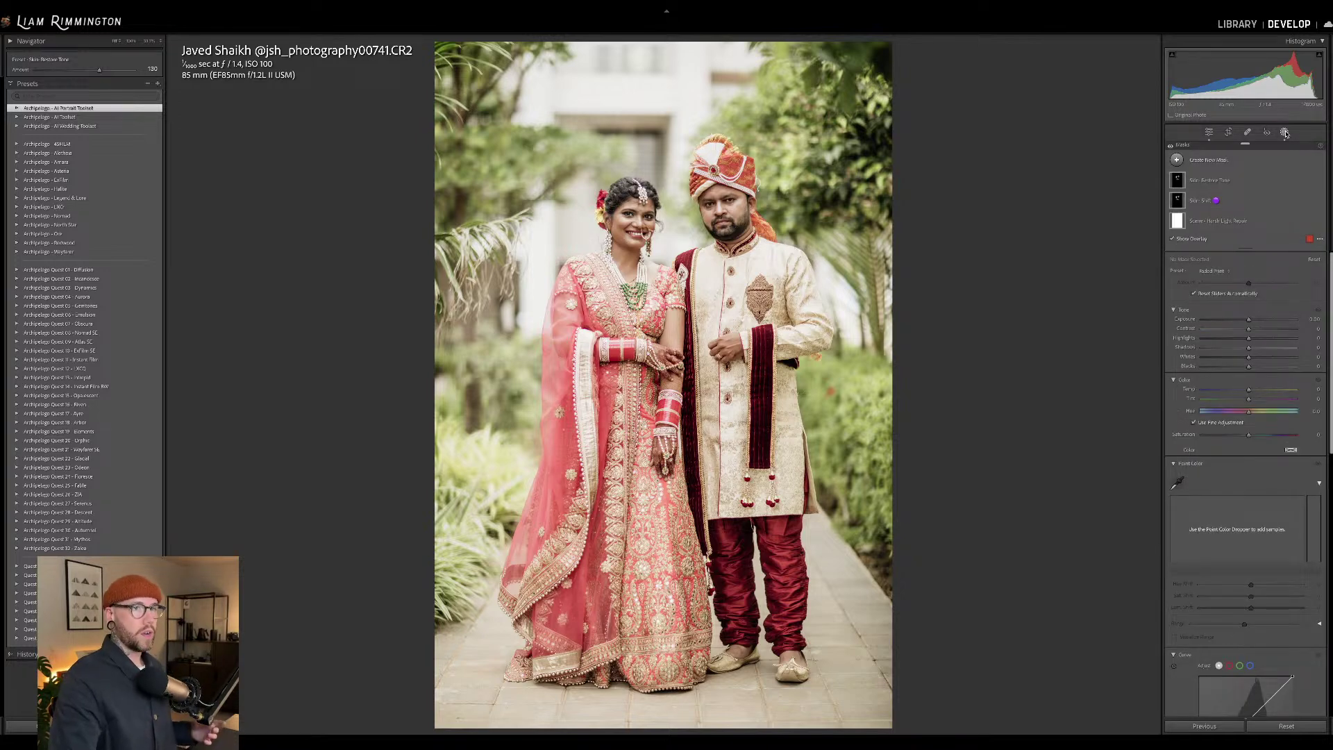
left_click(1211, 164)
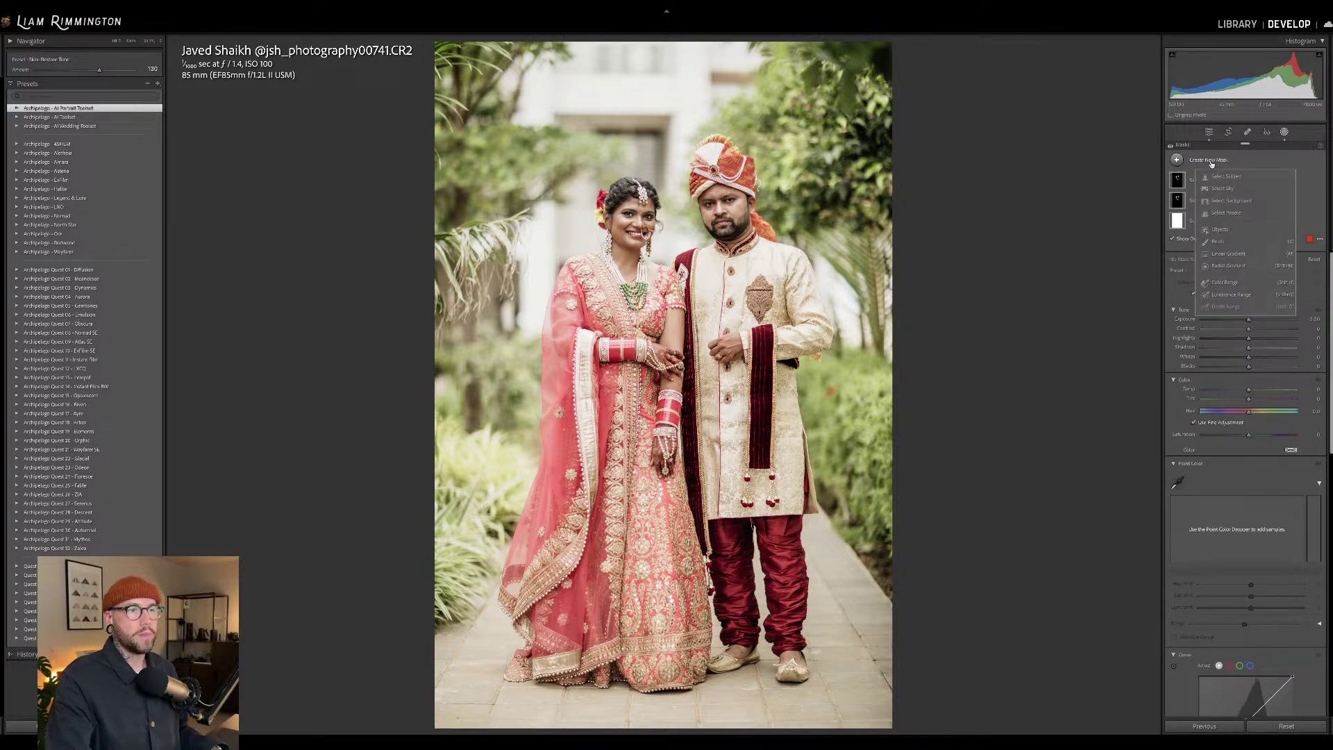
left_click(1222, 296)
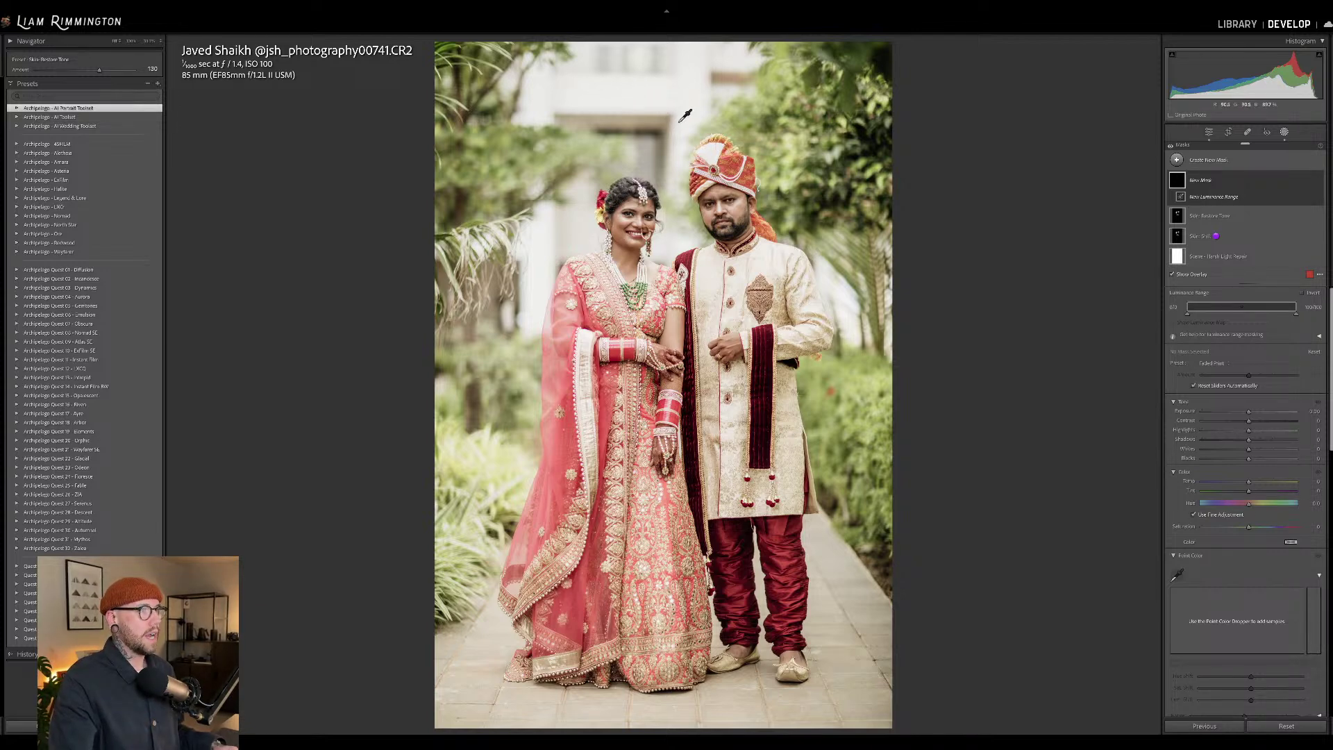
left_click(616, 91)
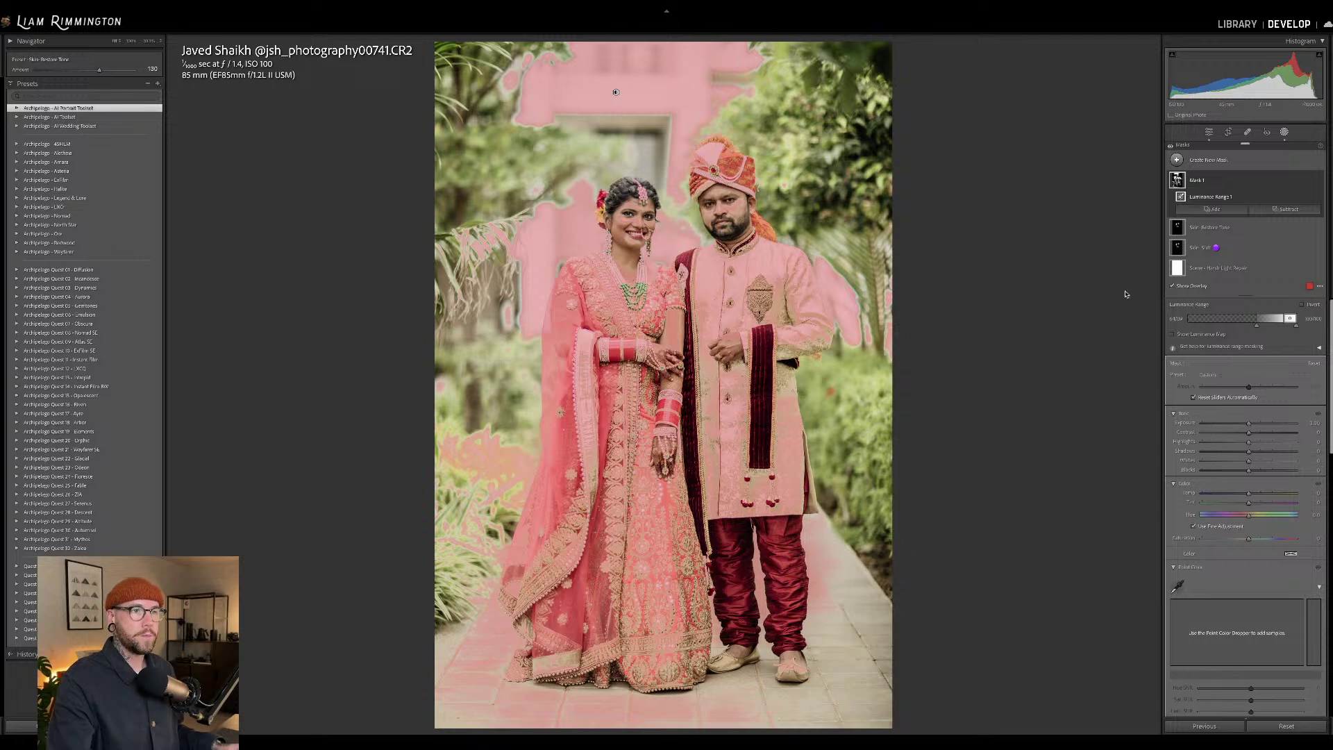
mouse_move(1255, 329)
left_mouse_down()
mouse_move(1237, 329)
mouse_move(1277, 325)
left_mouse_up()
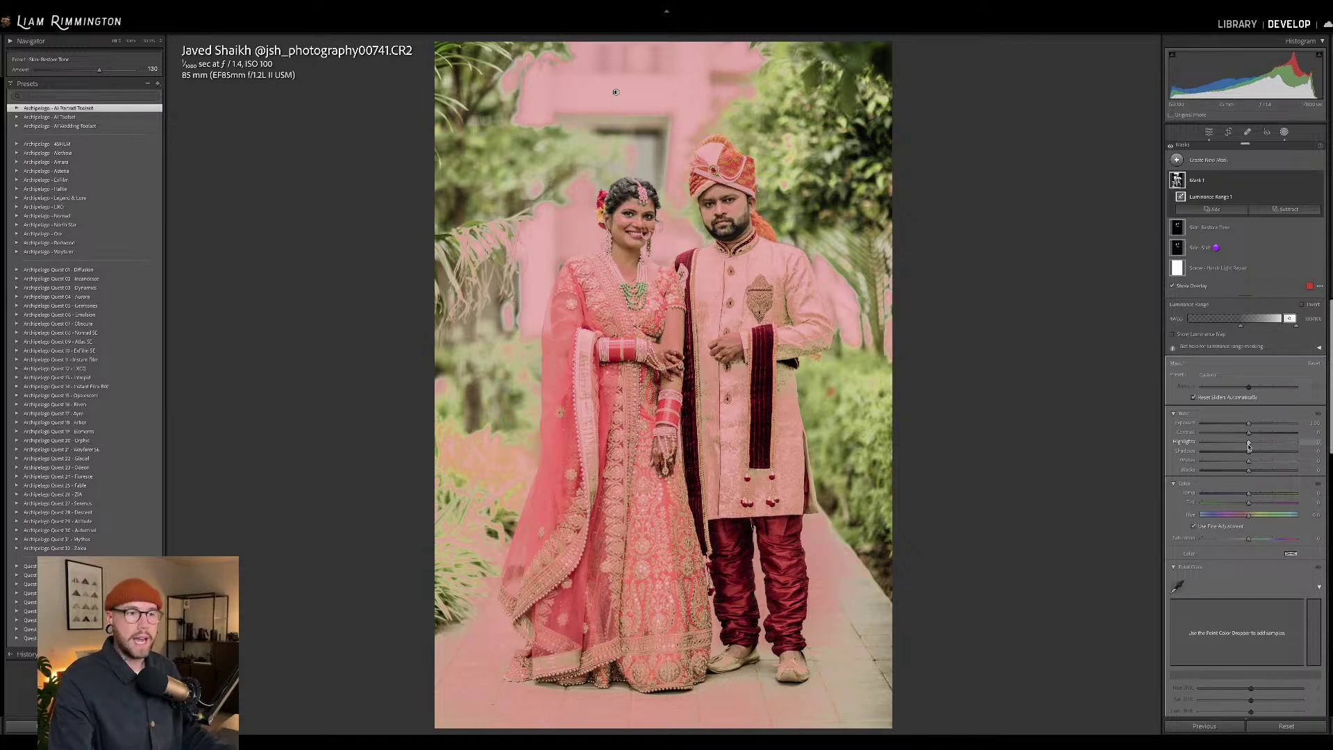
- Lower the luminance mask's highlights to about -44, compare the photo with the mask on and off, and deselect it
mouse_move(1248, 445)
left_mouse_down()
mouse_move(1225, 442)
mouse_move(1236, 442)
left_mouse_up()
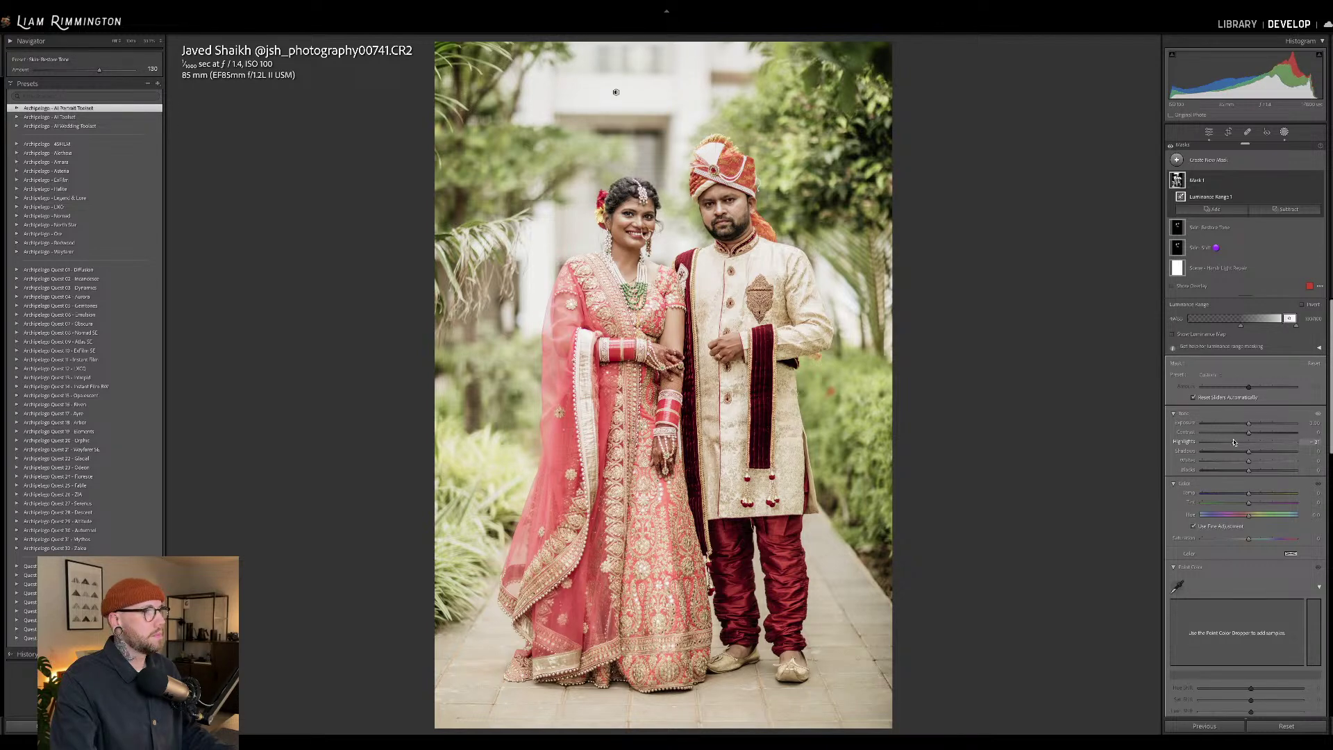
left_click(1318, 182)
left_click(1318, 182)
left_click(1318, 182)
left_click(1319, 182)
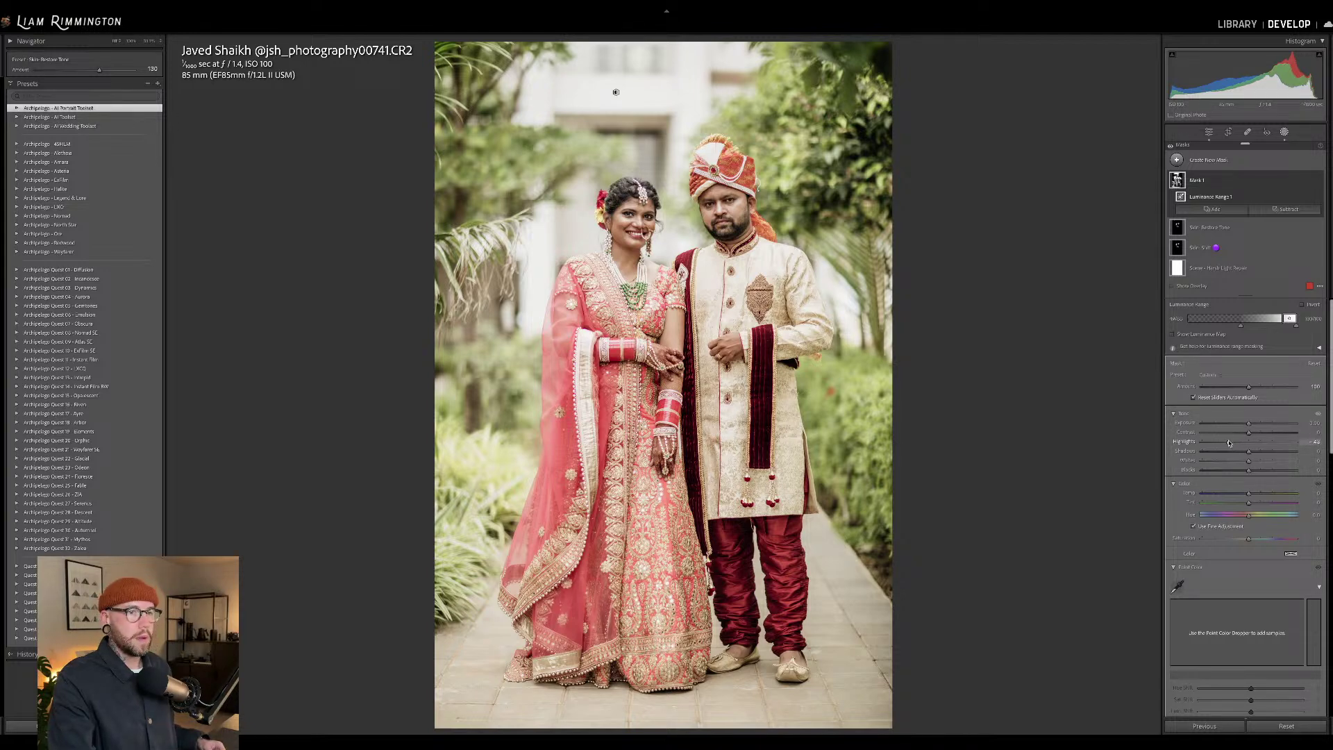
left_click(1318, 182)
left_click(1318, 182)
left_click(1318, 182)
left_click(1318, 182)
left_click(1318, 182)
left_click(1318, 182)
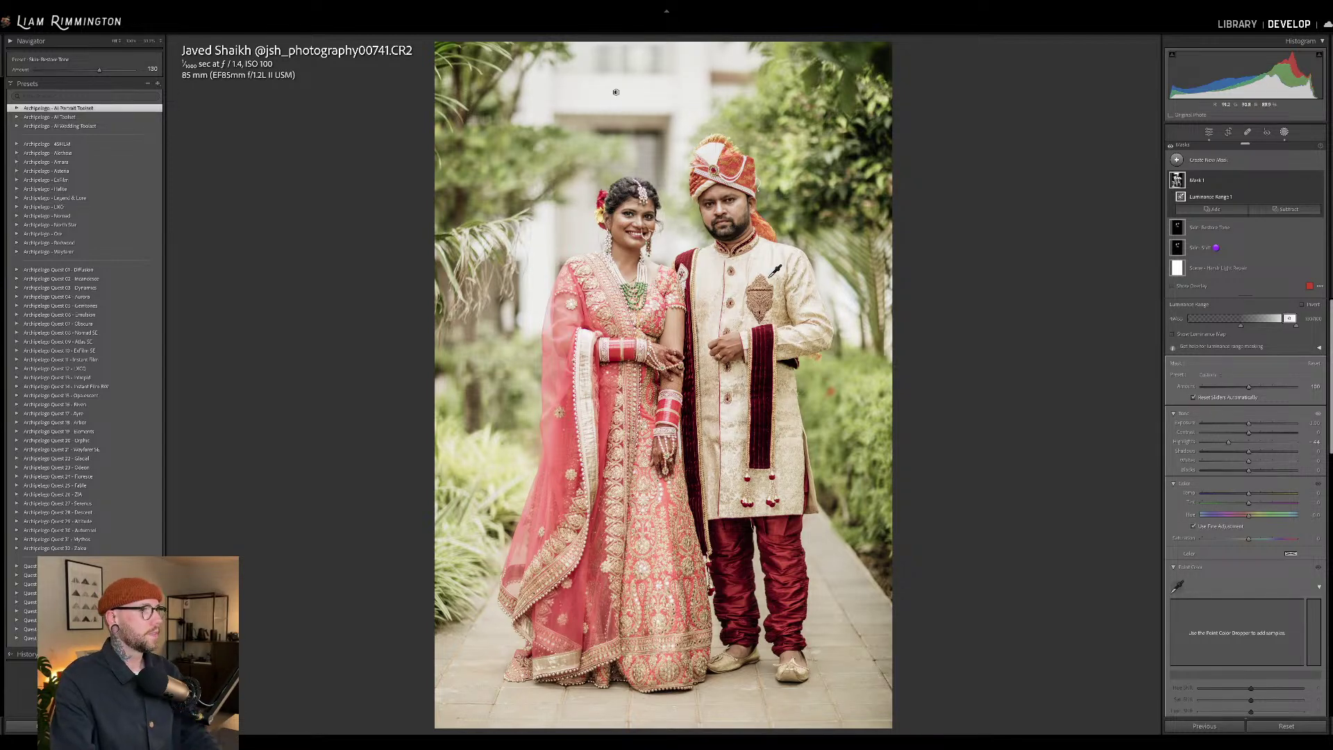
left_click(849, 281)
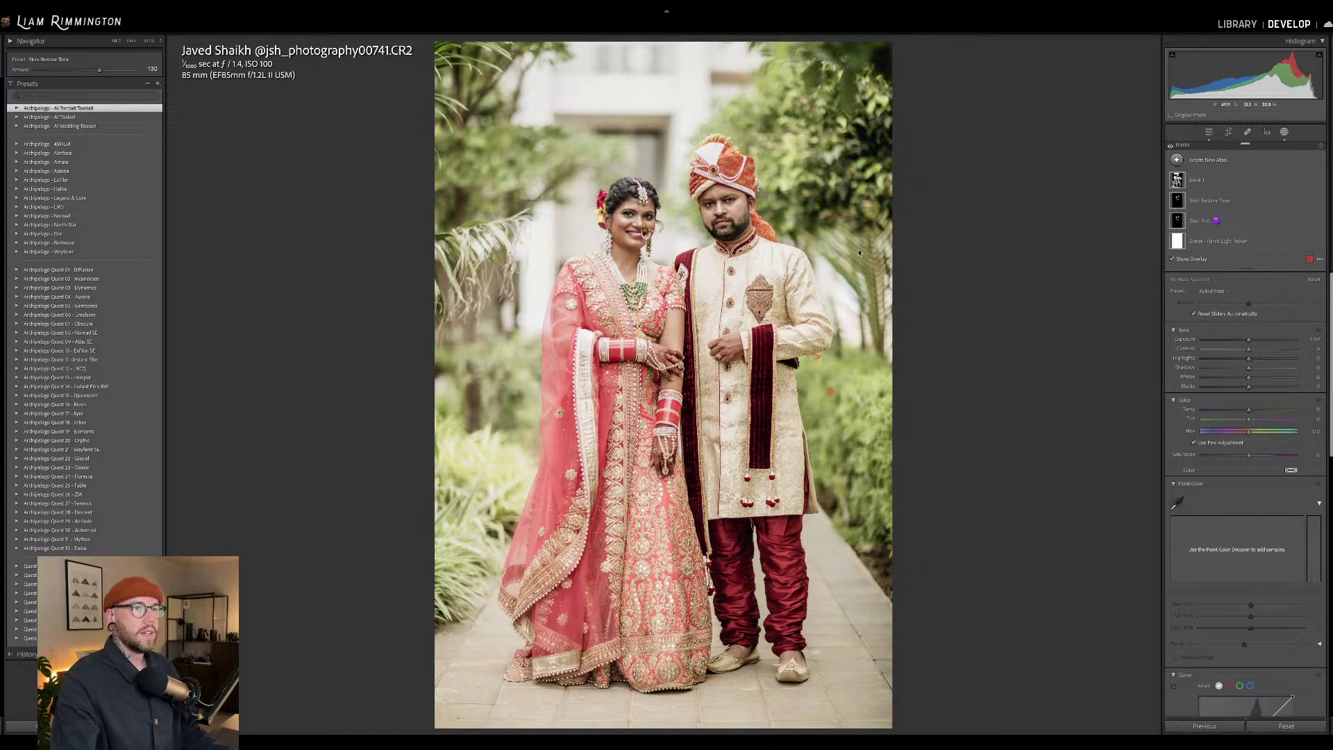
- Zoom into the bride's jewelled hand and remove the purple fringing by sampling its colour with the Defringe selector in Lens Corrections
left_click(1266, 132)
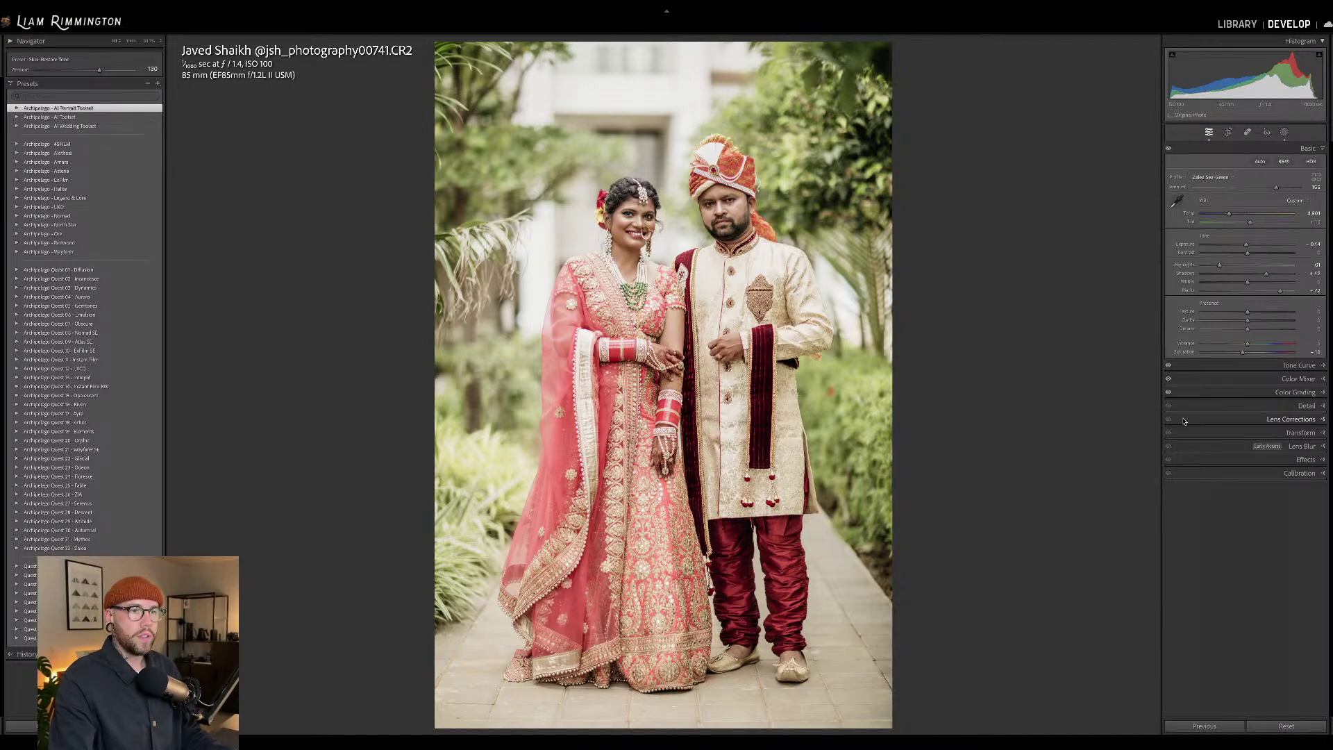
left_click(743, 392)
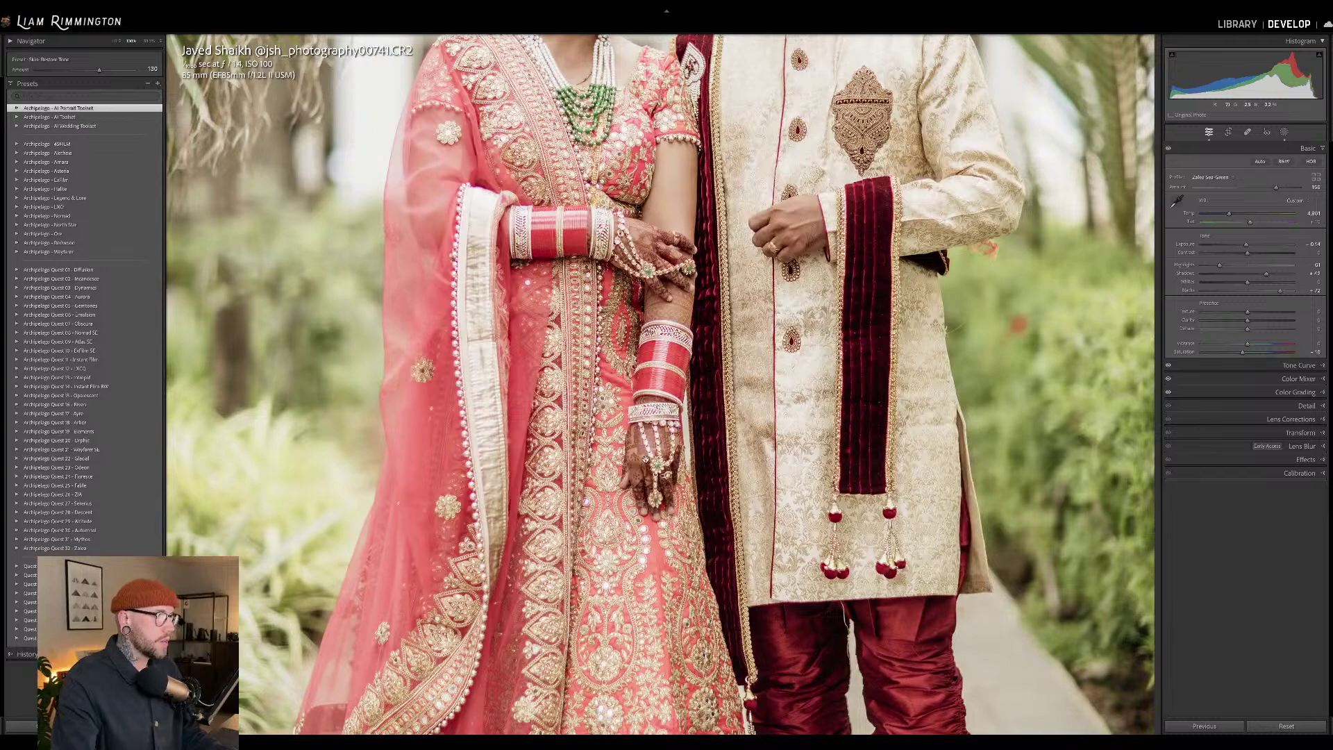
left_click_drag(651, 460, 645, 403)
scroll(694, 394, "up", 3)
scroll(694, 395, "up", 3)
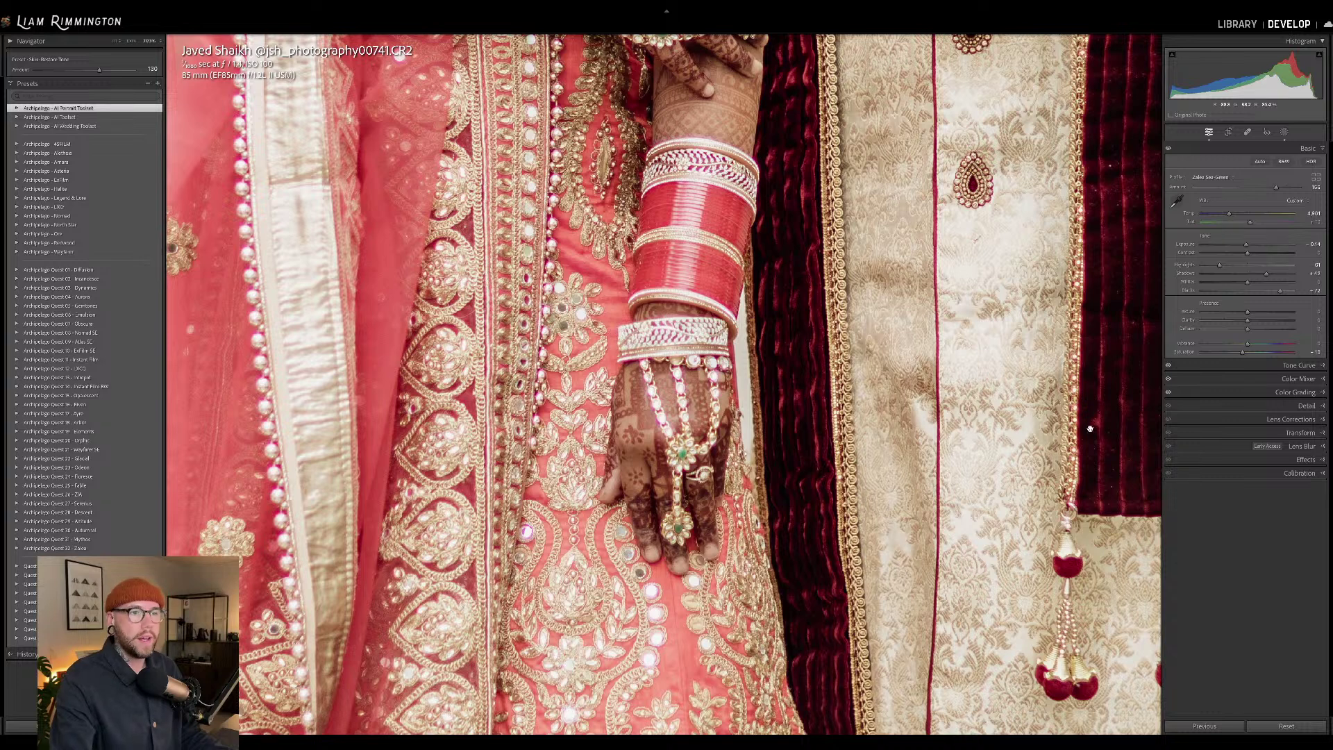
left_click(1280, 419)
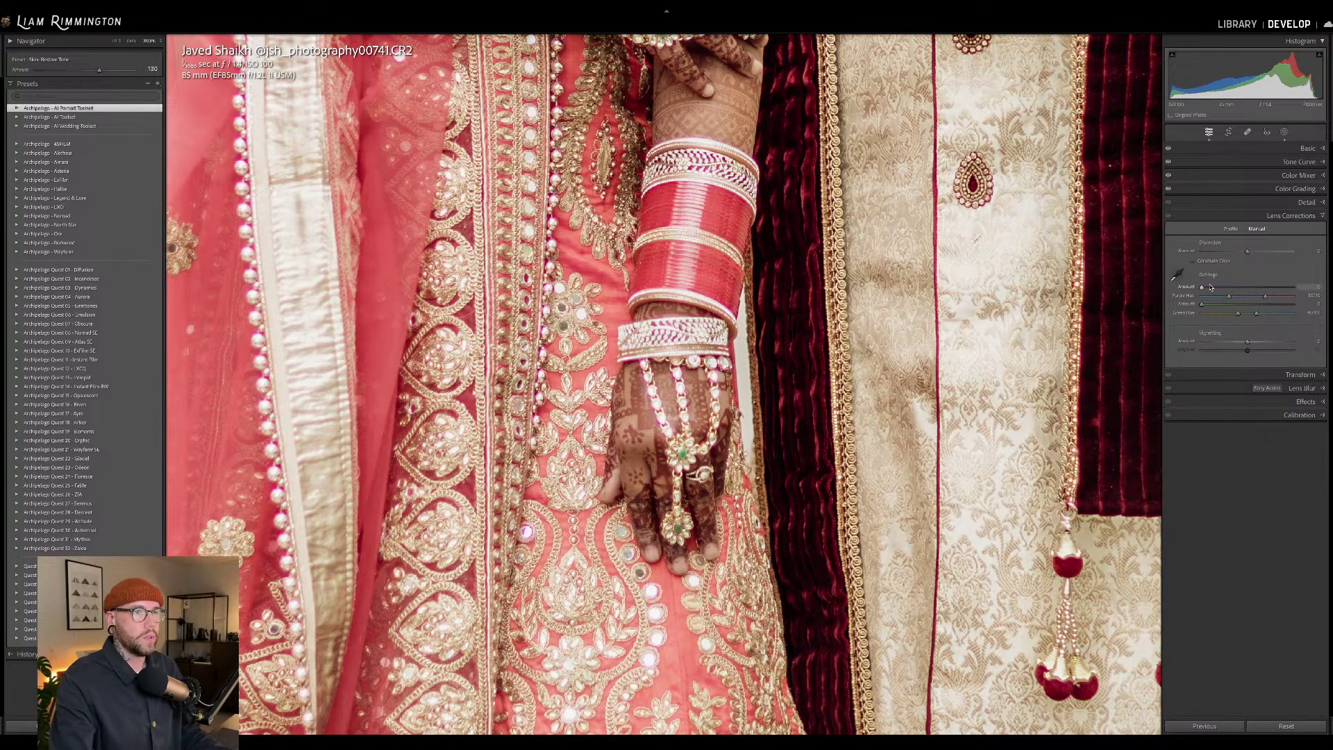
left_click(1177, 275)
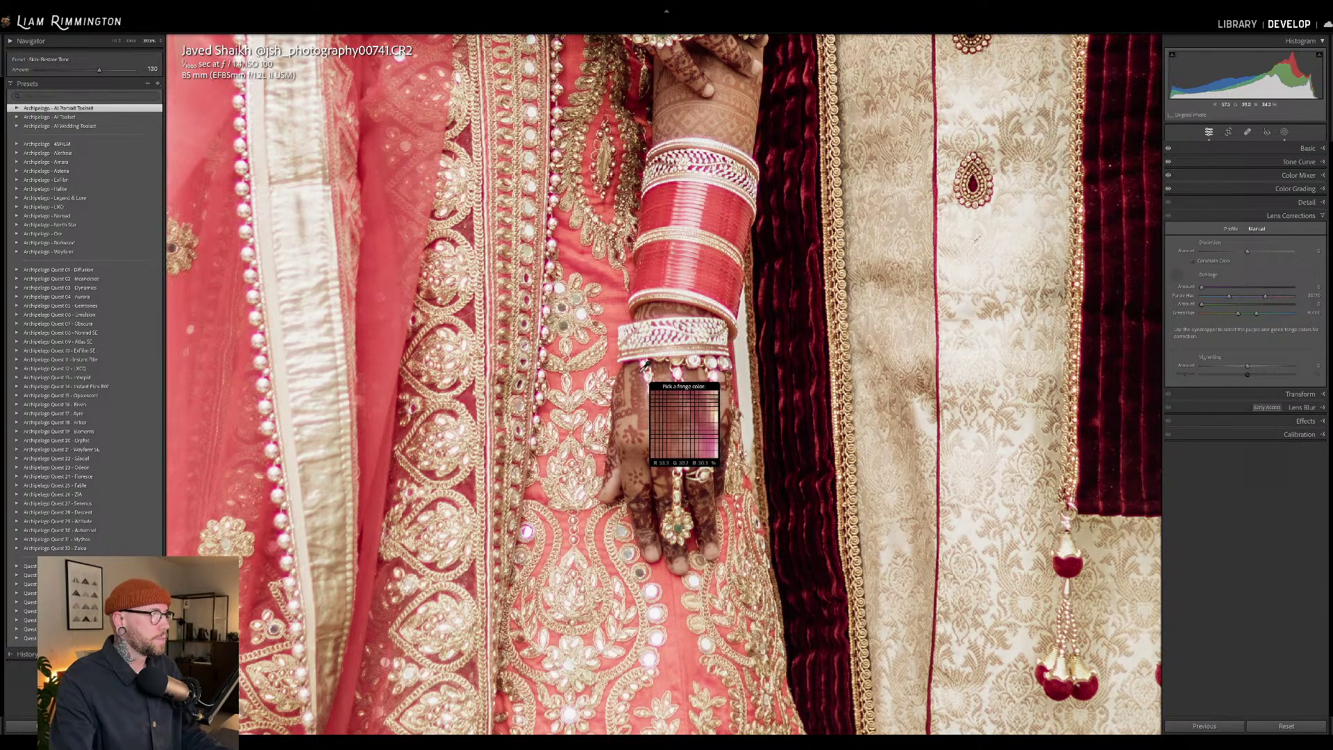
left_click(548, 321)
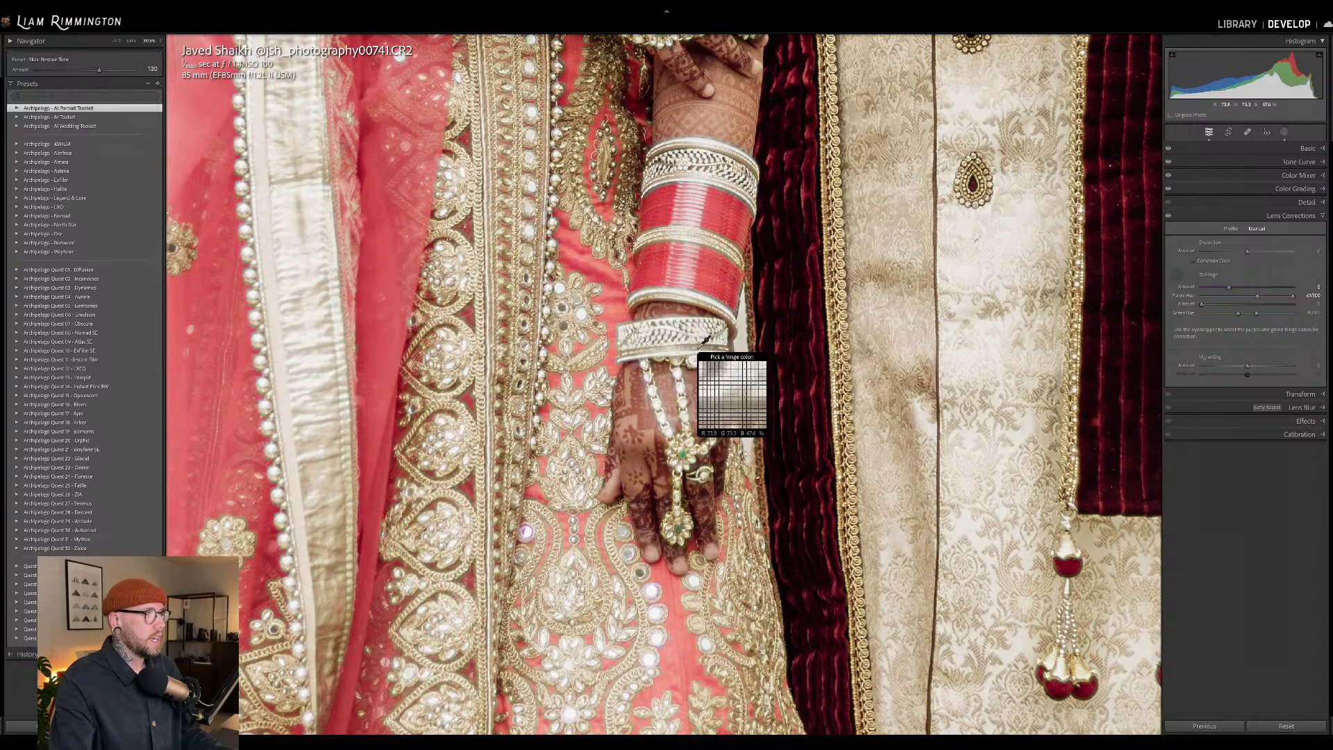
left_click(1174, 275)
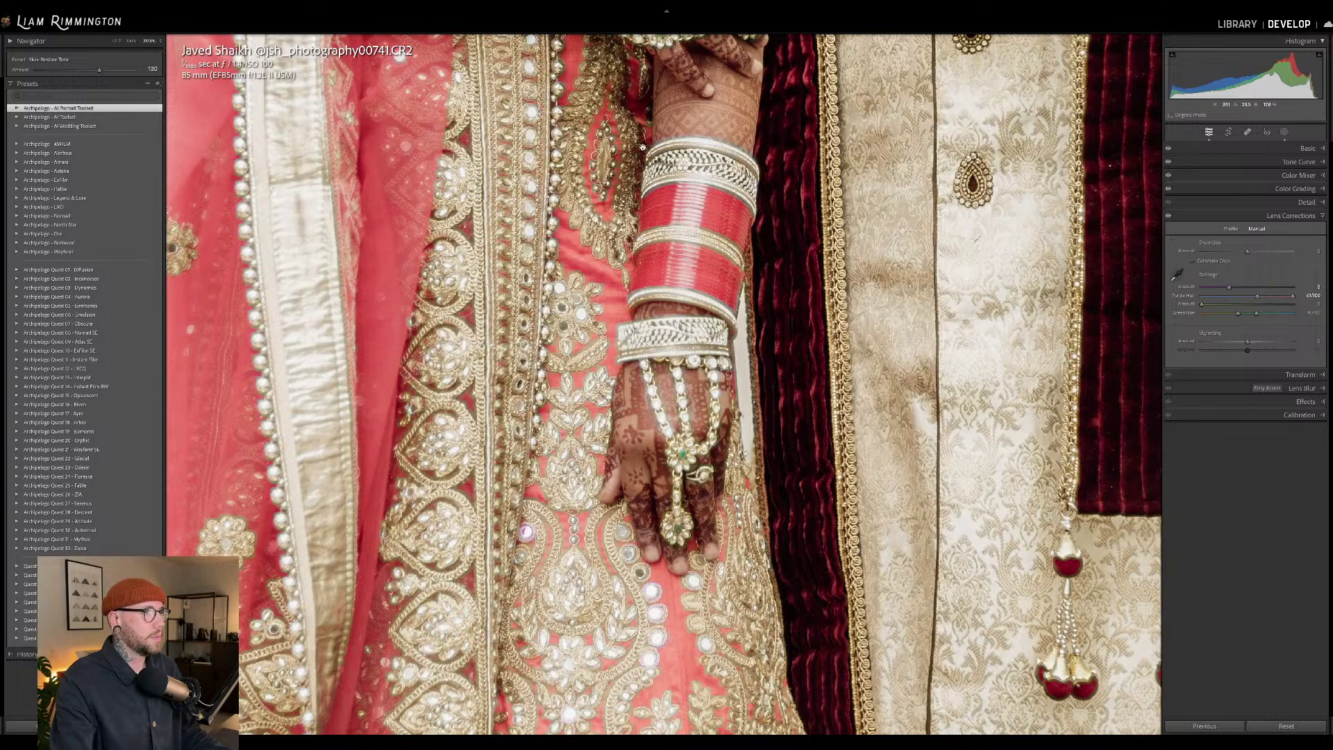
- Reduce the purple defringe amount to about 2, fine-tune the purple hue range, and compare the full photo before and after
left_click_drag(1229, 288, 1208, 288)
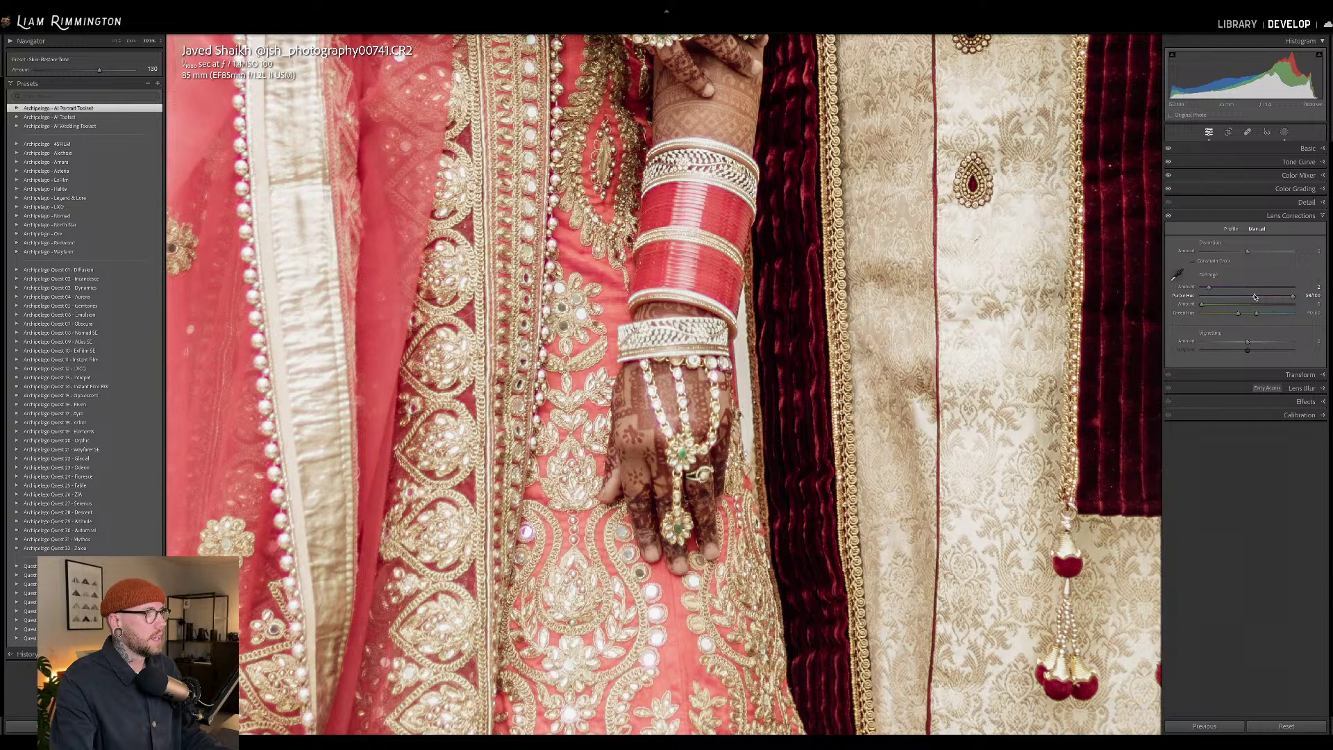
left_click_drag(1252, 297, 1255, 296)
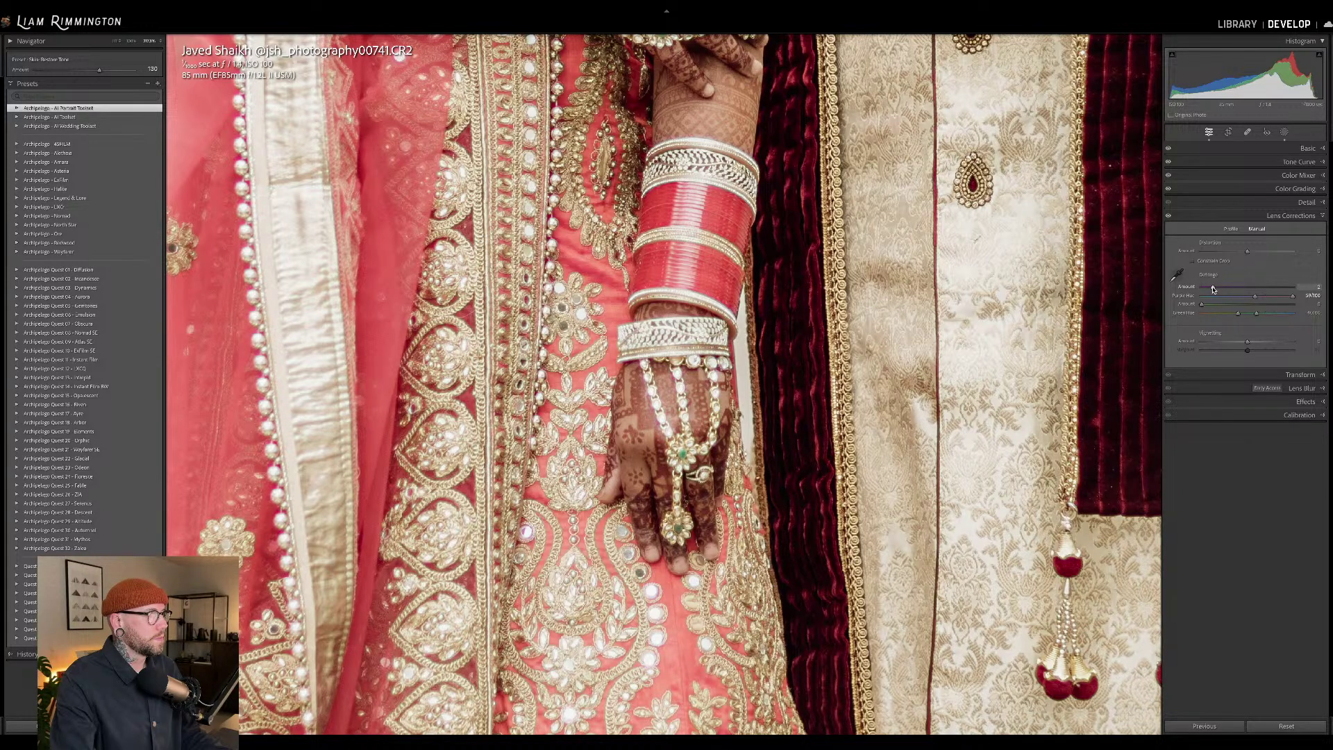
left_click(793, 345)
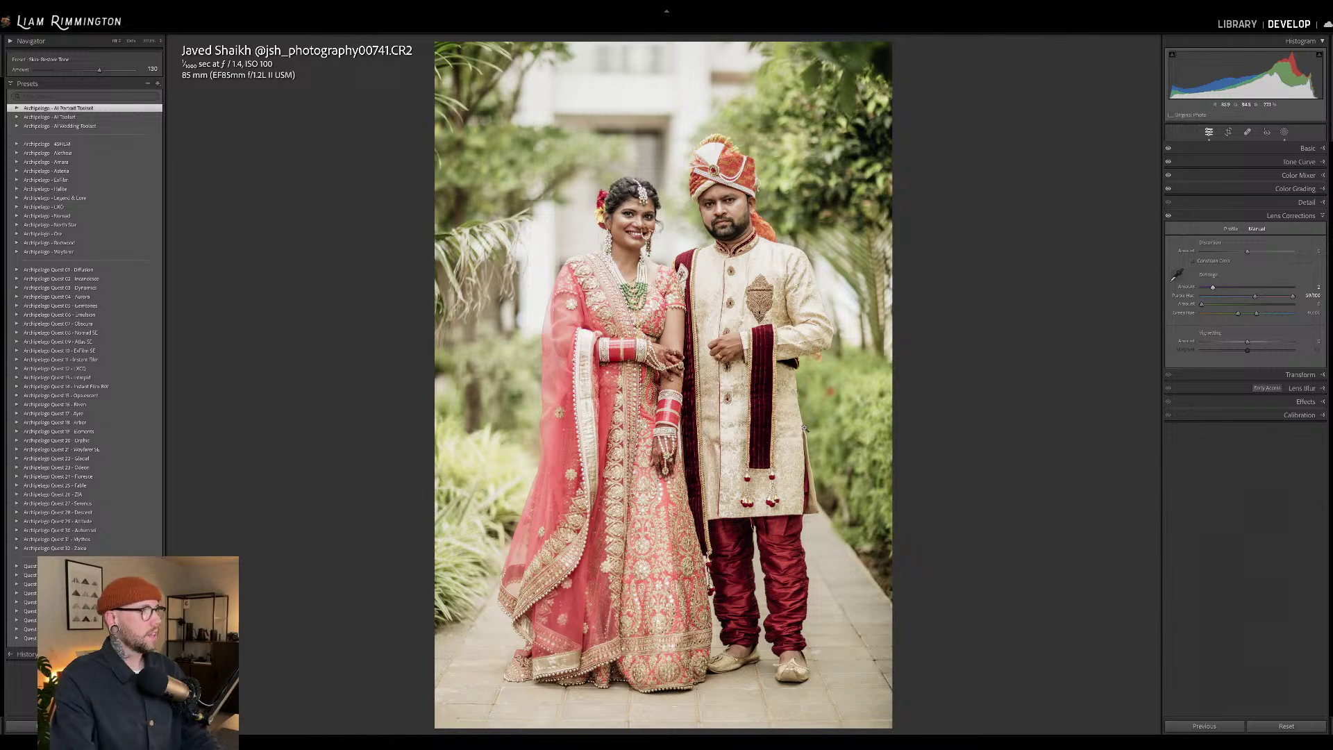
key("backslash")
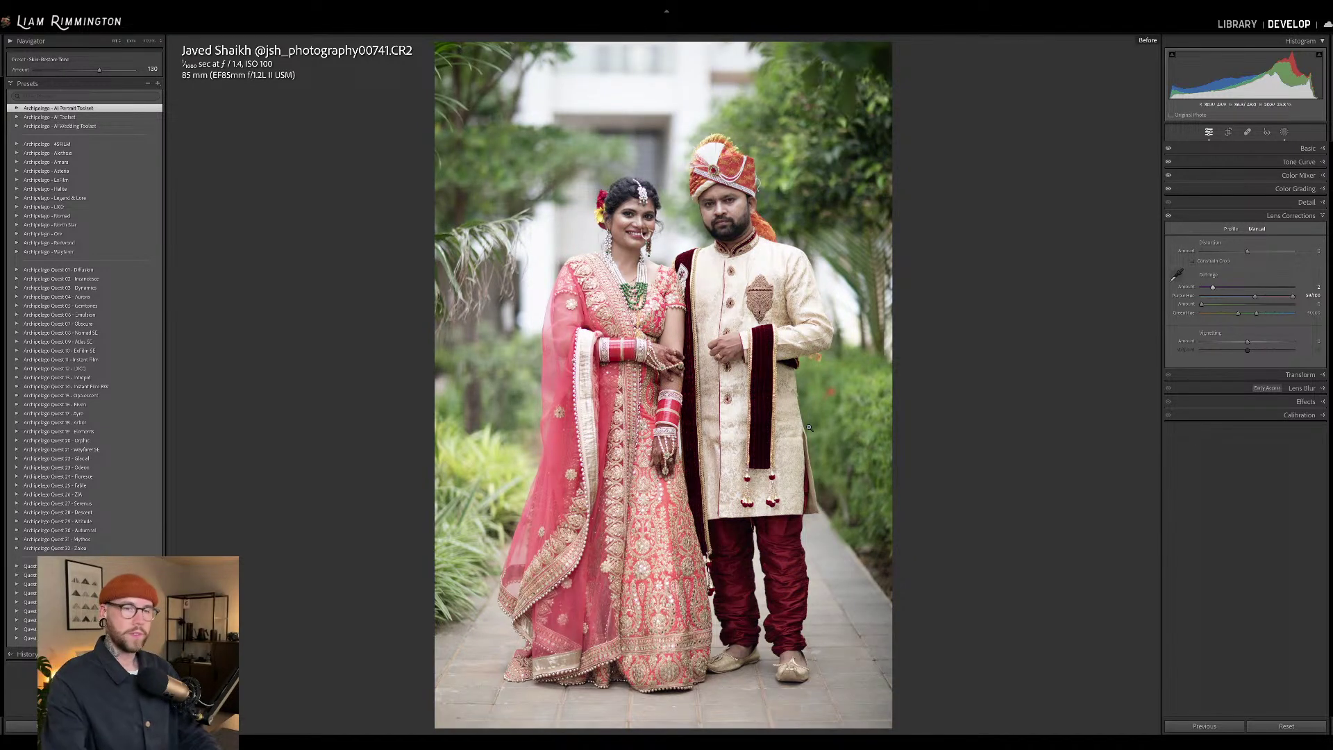
key("backslash")
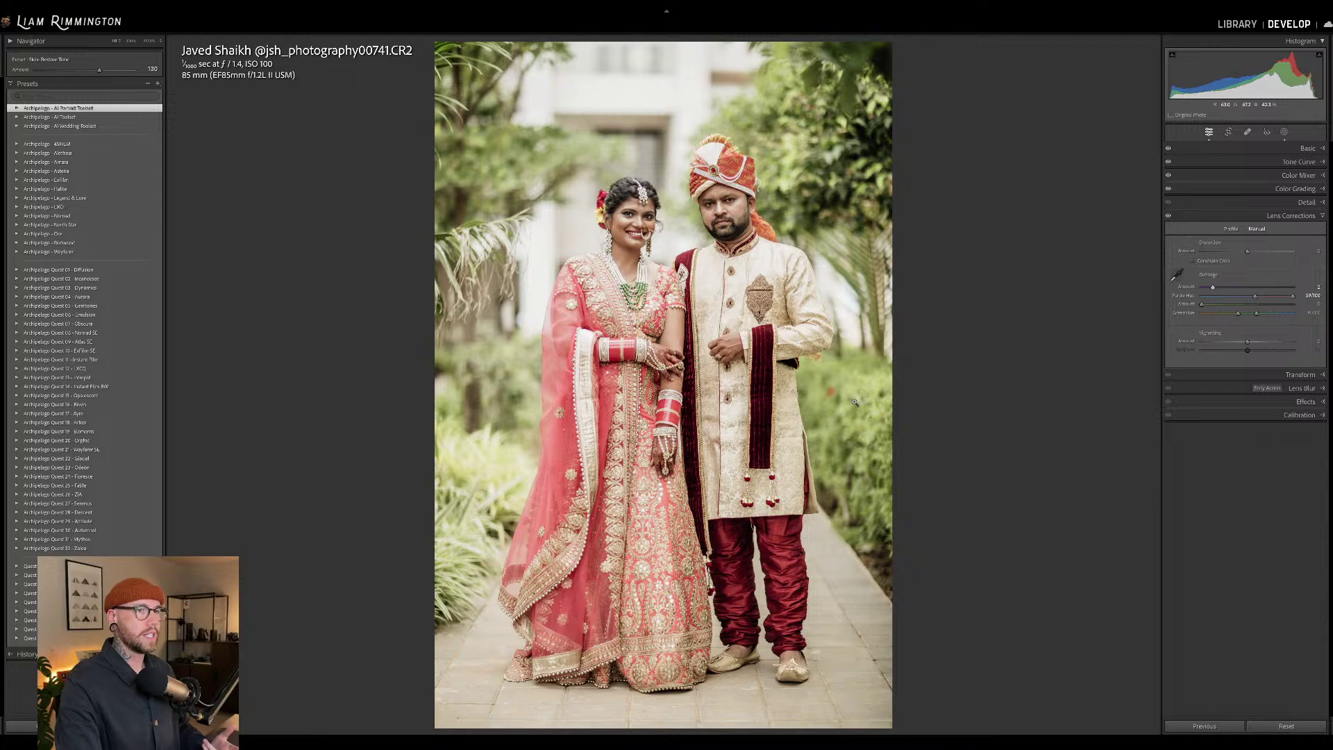
- Compare the original and edited wedding portrait side by side at several zoom levels, including the couple's faces, and as a full photo
left_click(1283, 148)
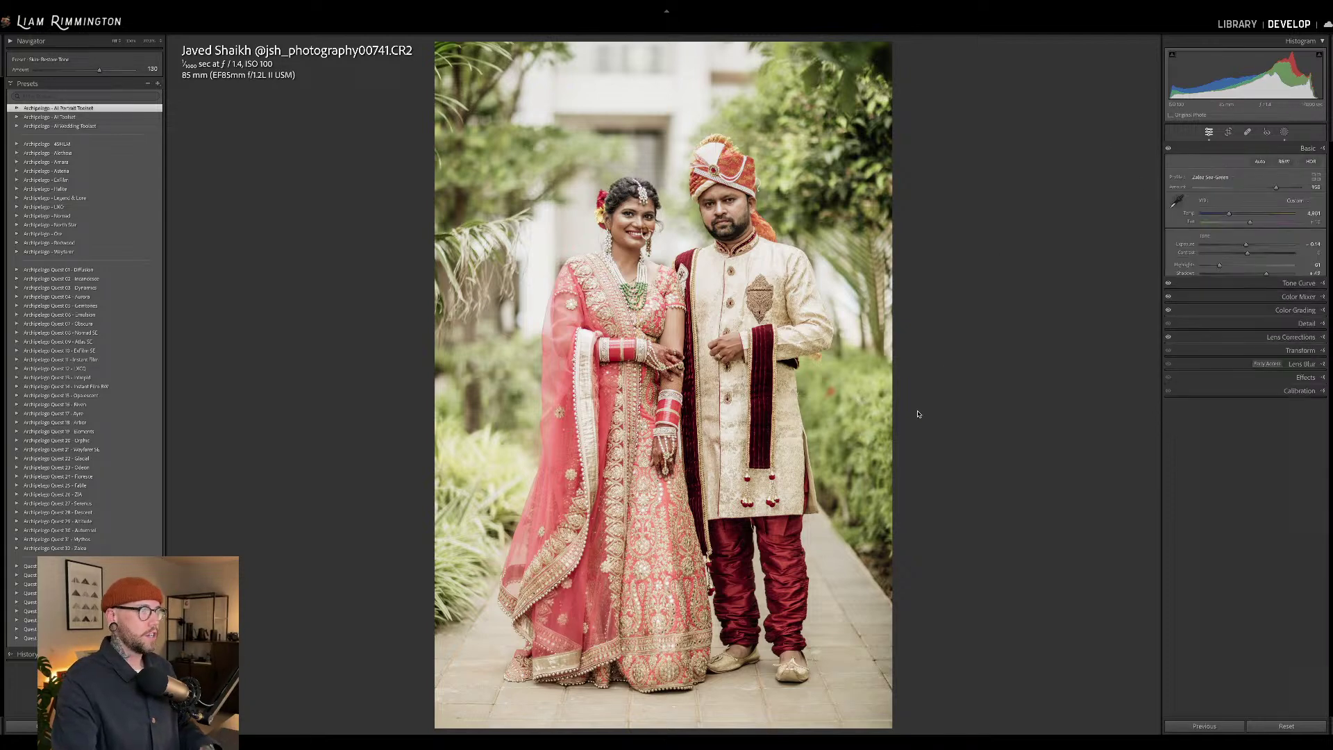
key("y")
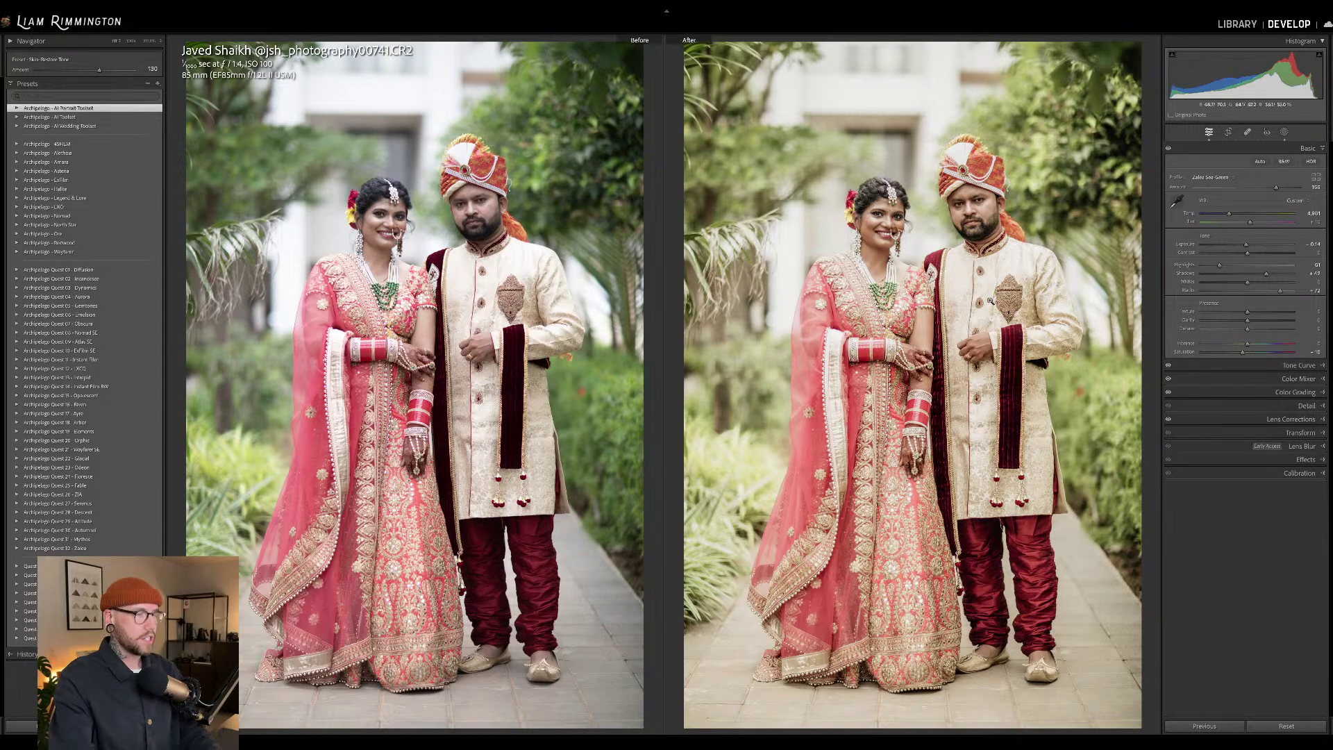
left_click(910, 229)
left_click_drag(953, 381, 1045, 329)
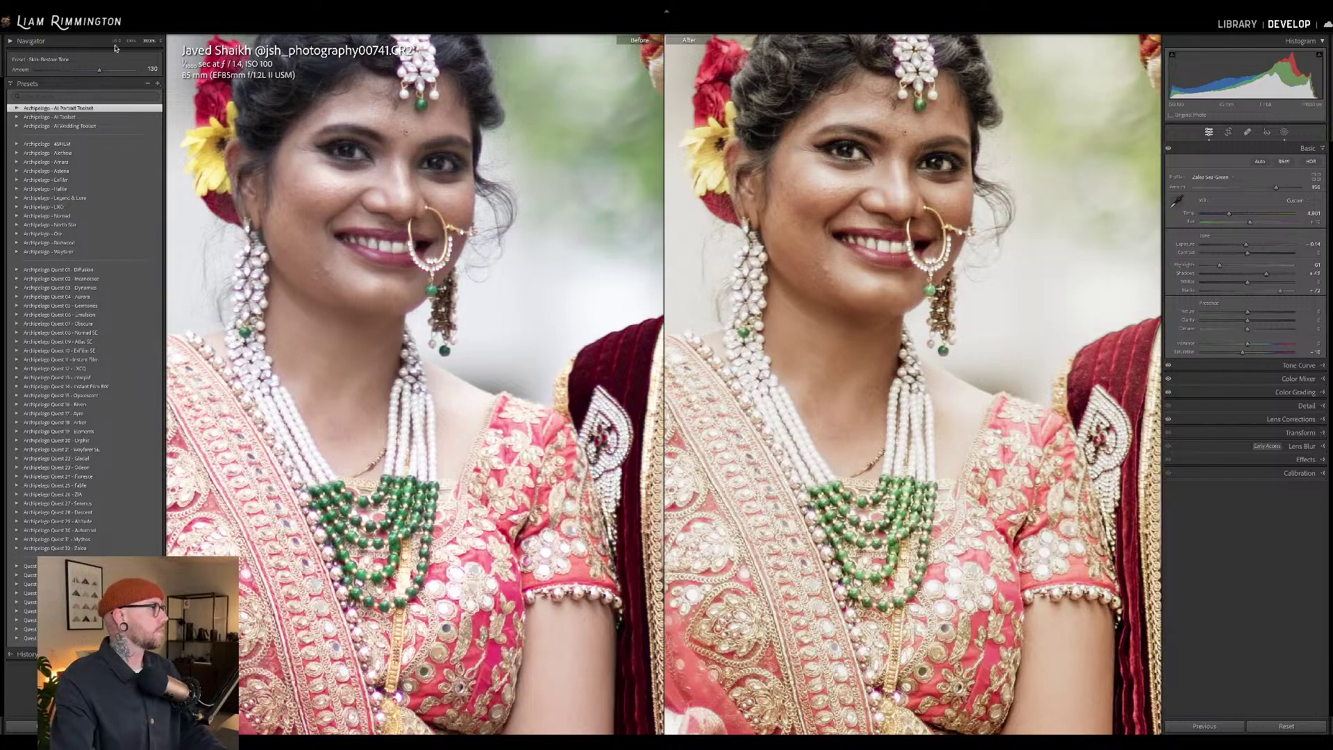
left_click(41, 41)
left_click(134, 43)
left_click(32, 41)
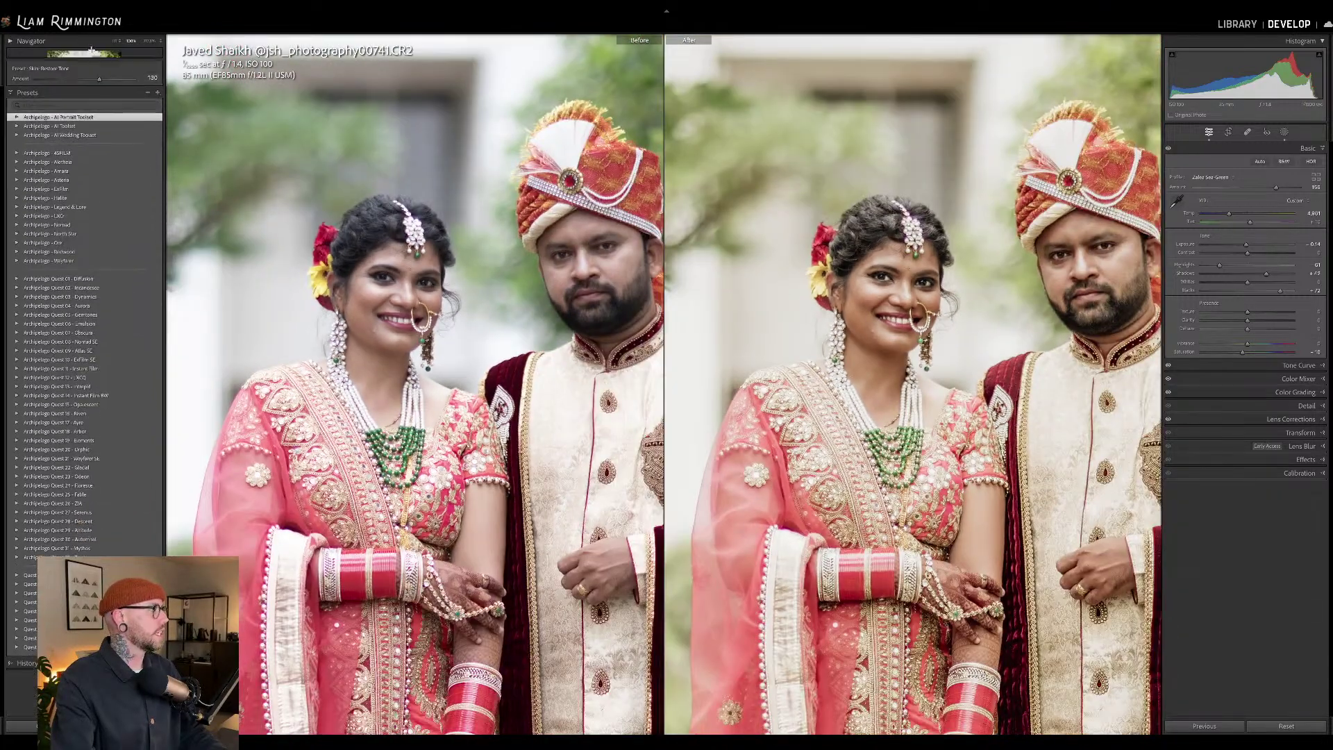
left_click_drag(866, 387, 868, 343)
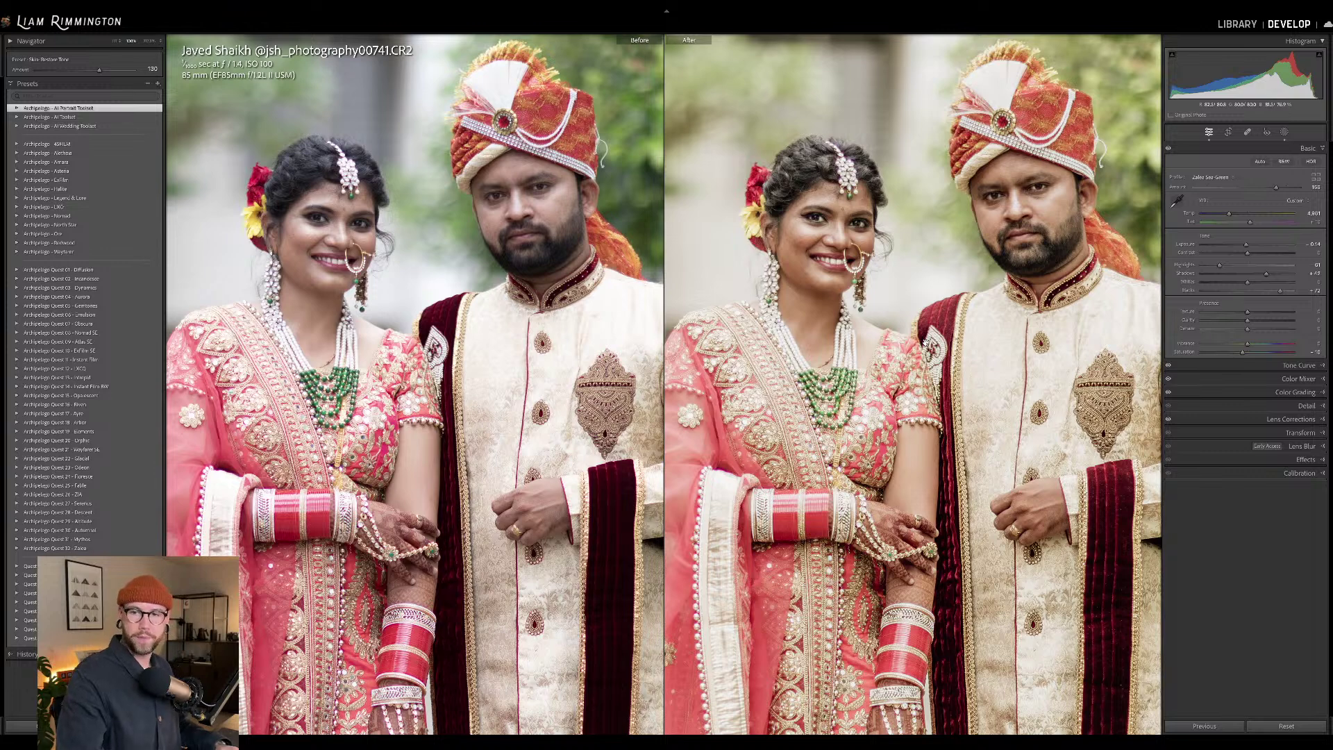
left_click(925, 341)
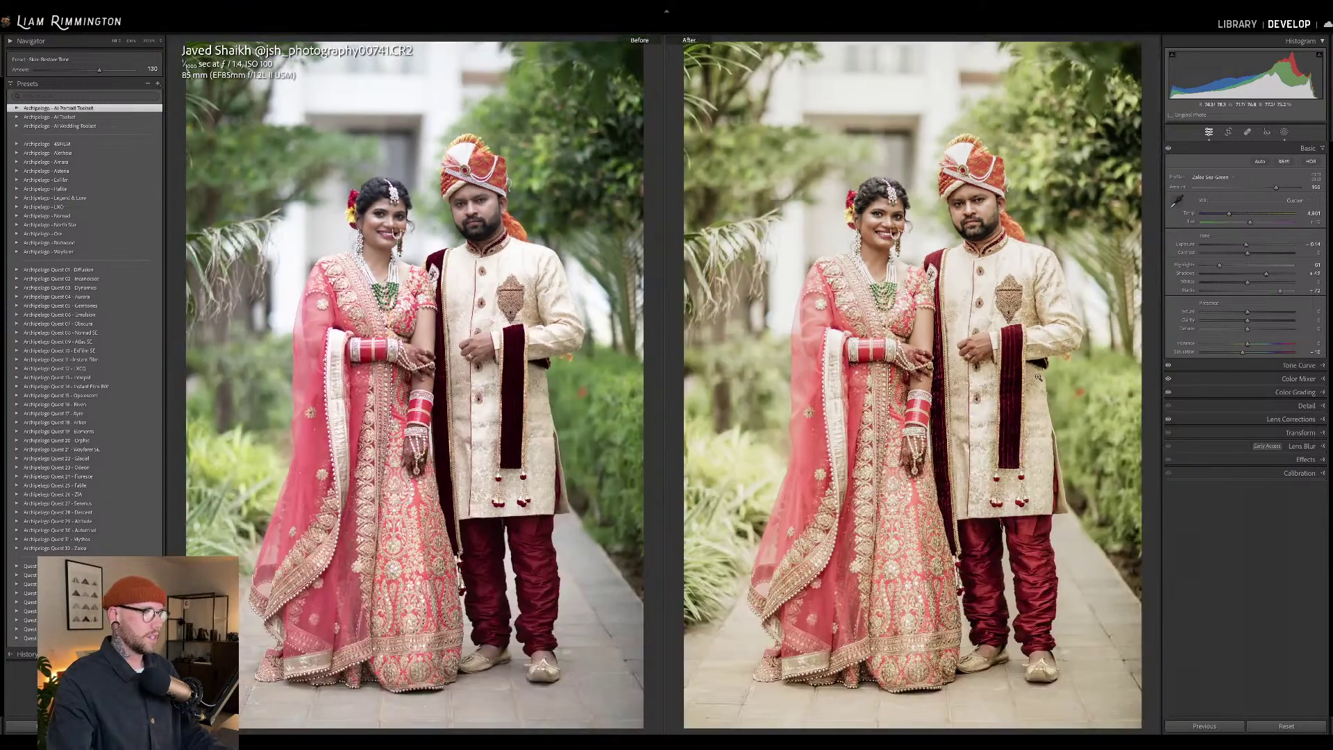
key("backslash")
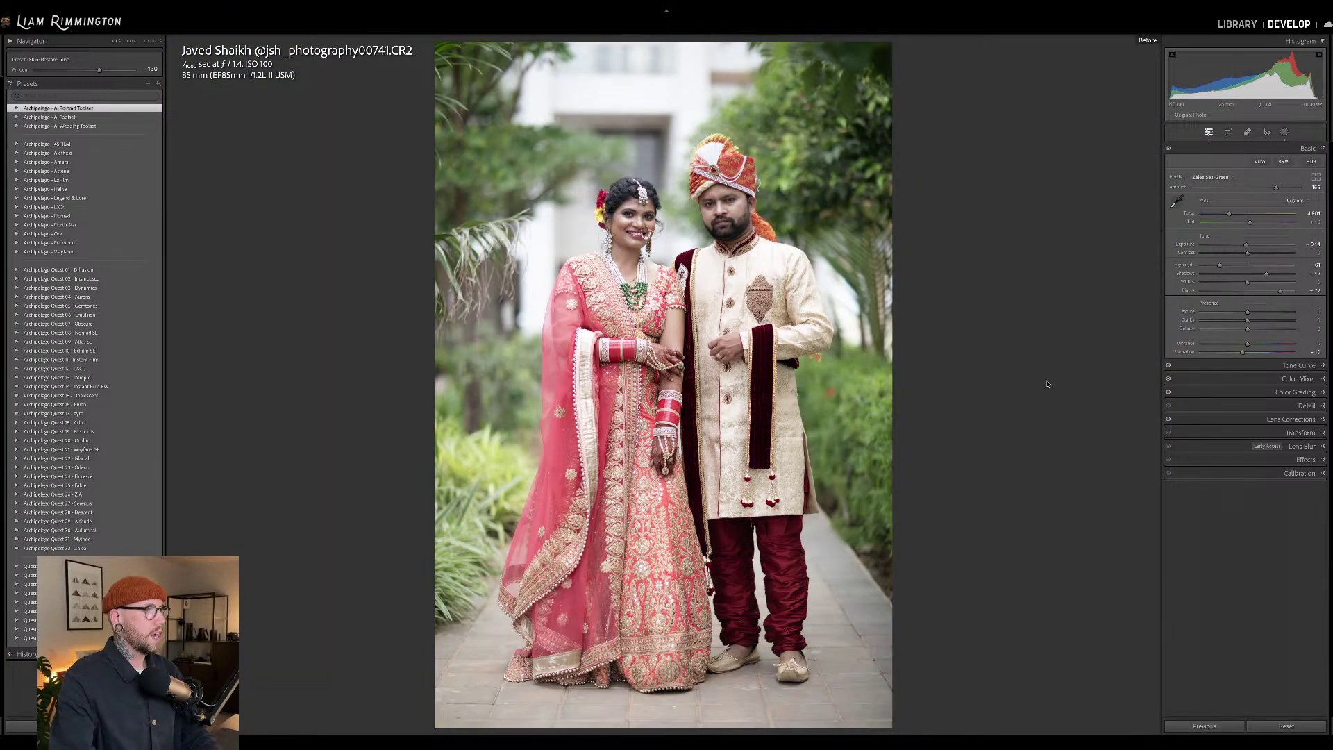
key("backslash")
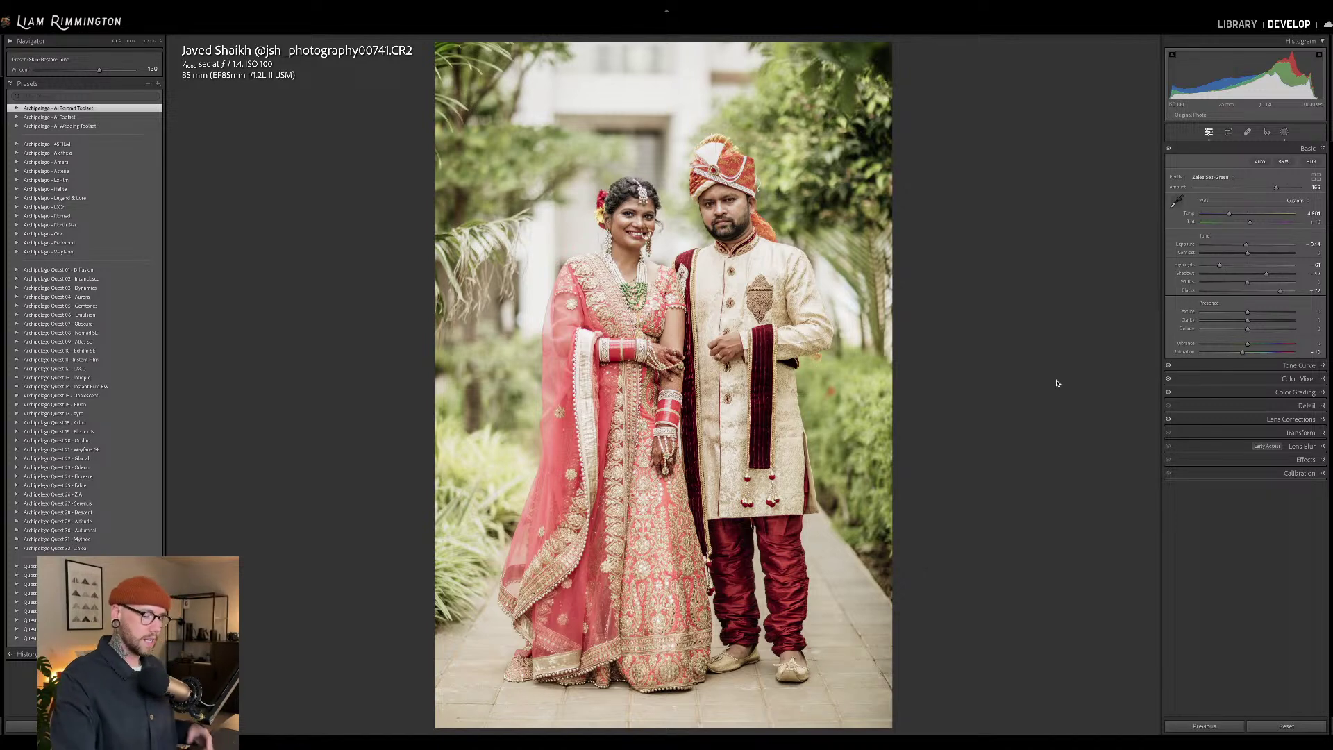
- Move to the portrait of the woman in the pink sweater, raise its exposure slightly, and increase the temperature and tint
key("Right")
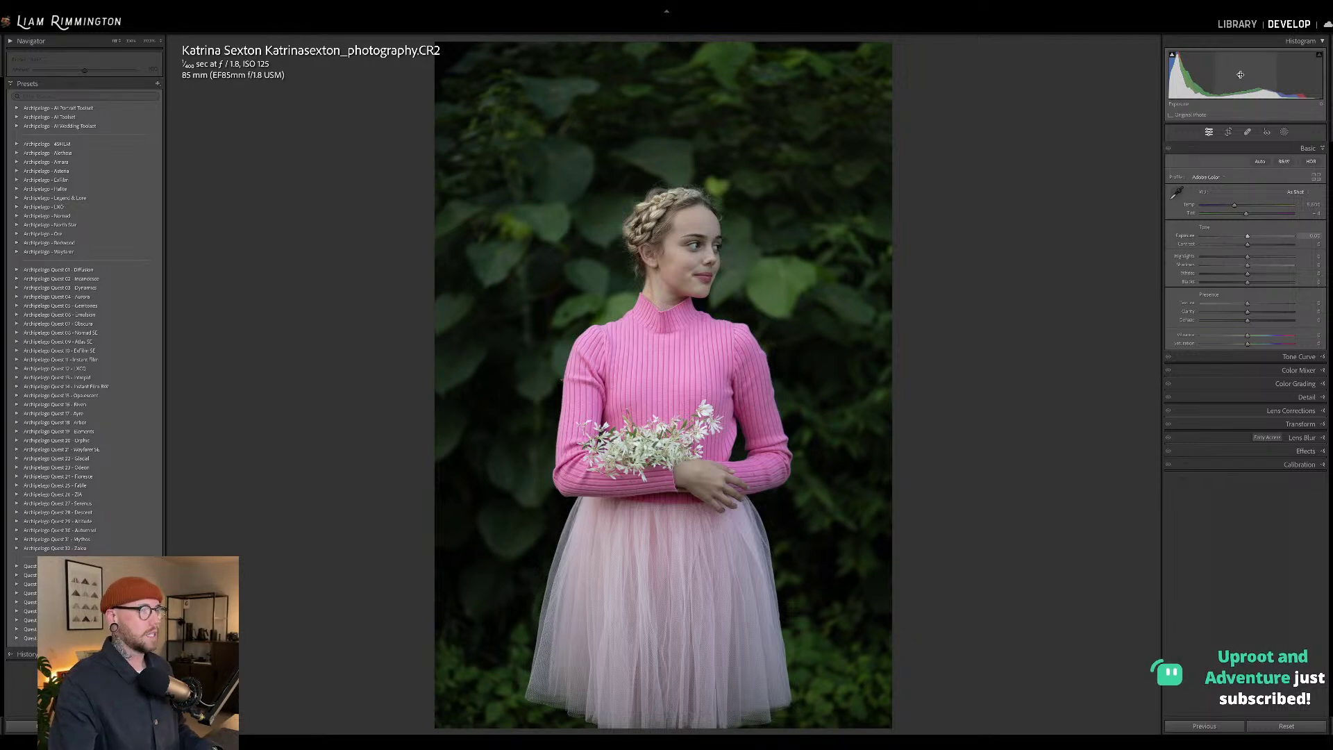
left_click_drag(1240, 74, 1247, 74)
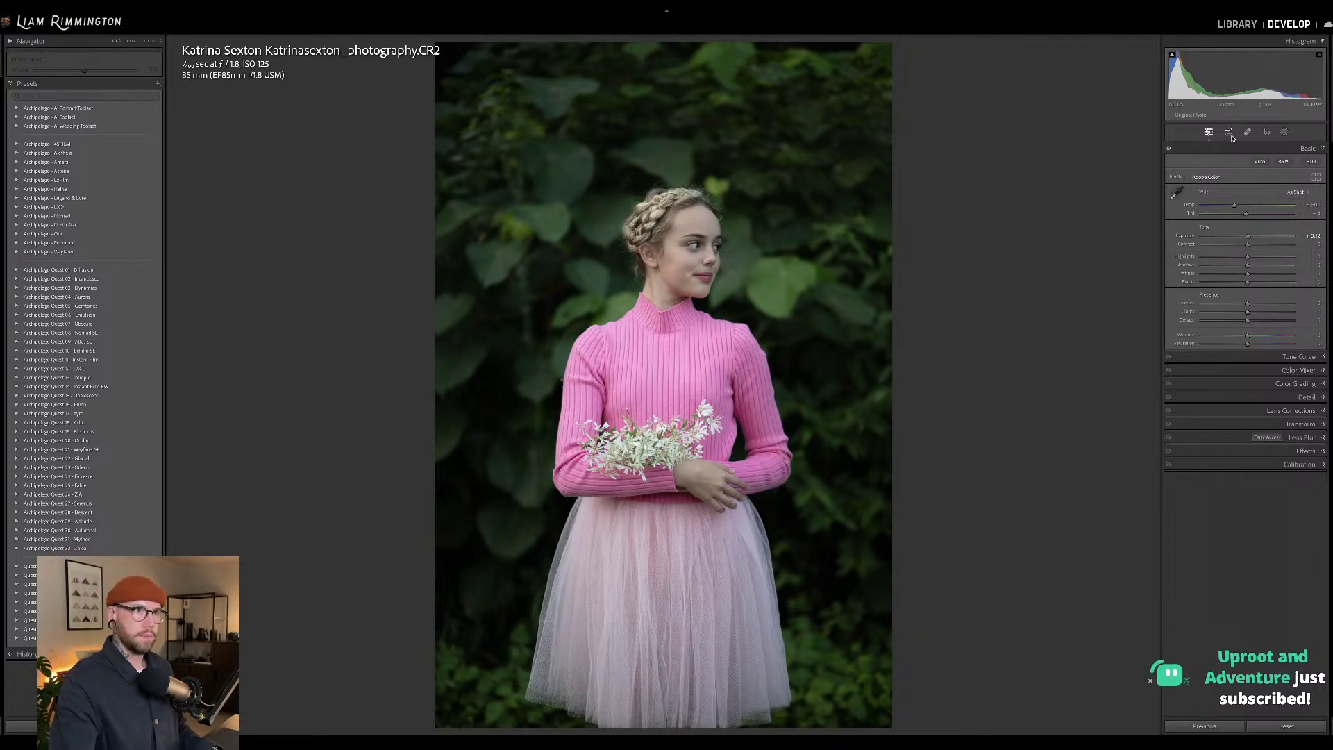
left_click_drag(1234, 205, 1246, 209)
left_click_drag(1247, 213, 1251, 217)
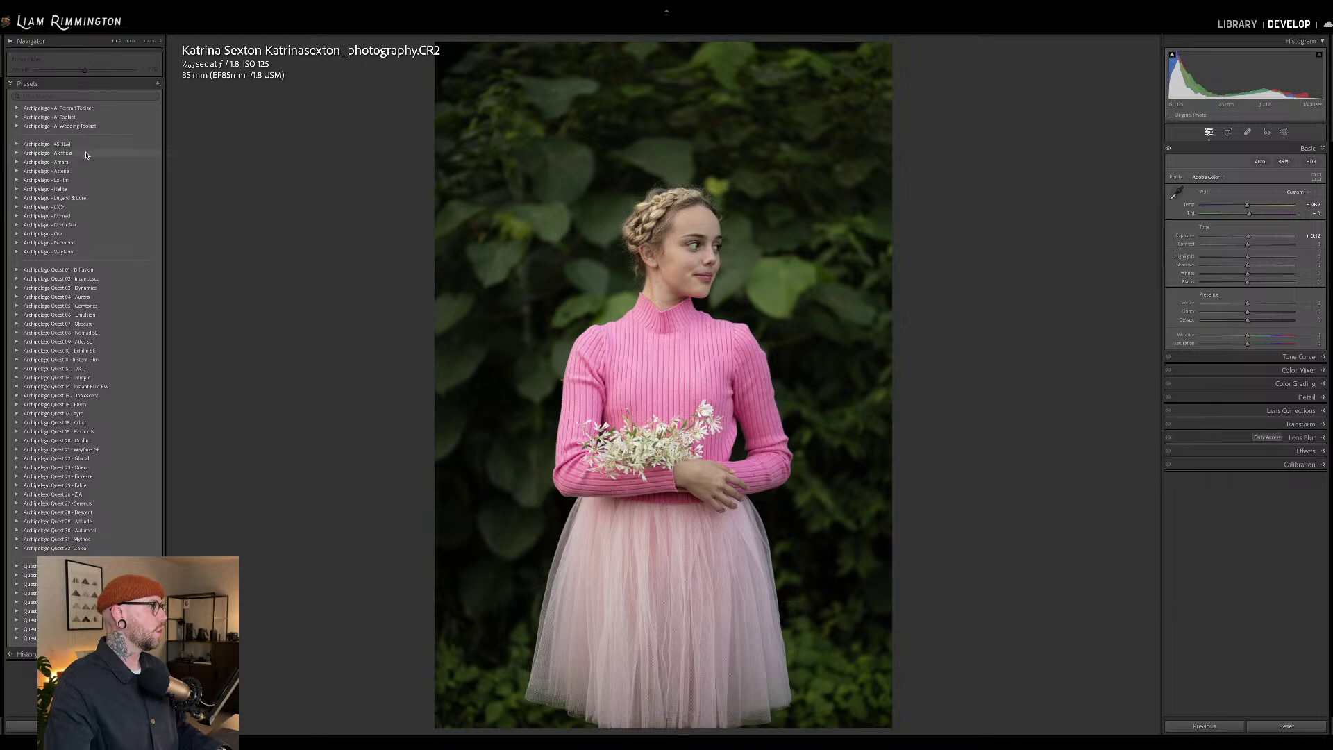
- Try the AP45 01 preset on the pink sweater portrait and undo it to compare the photo without it
left_click(17, 144)
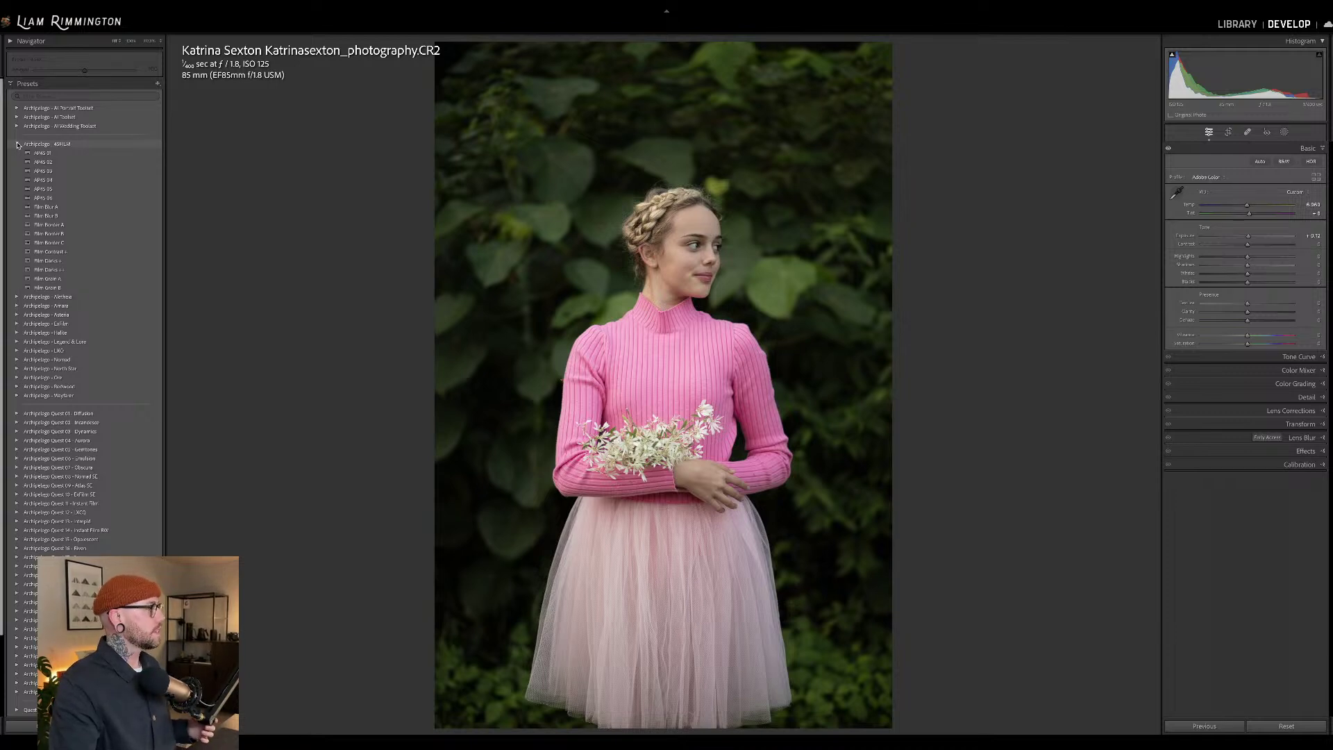
left_click(65, 153)
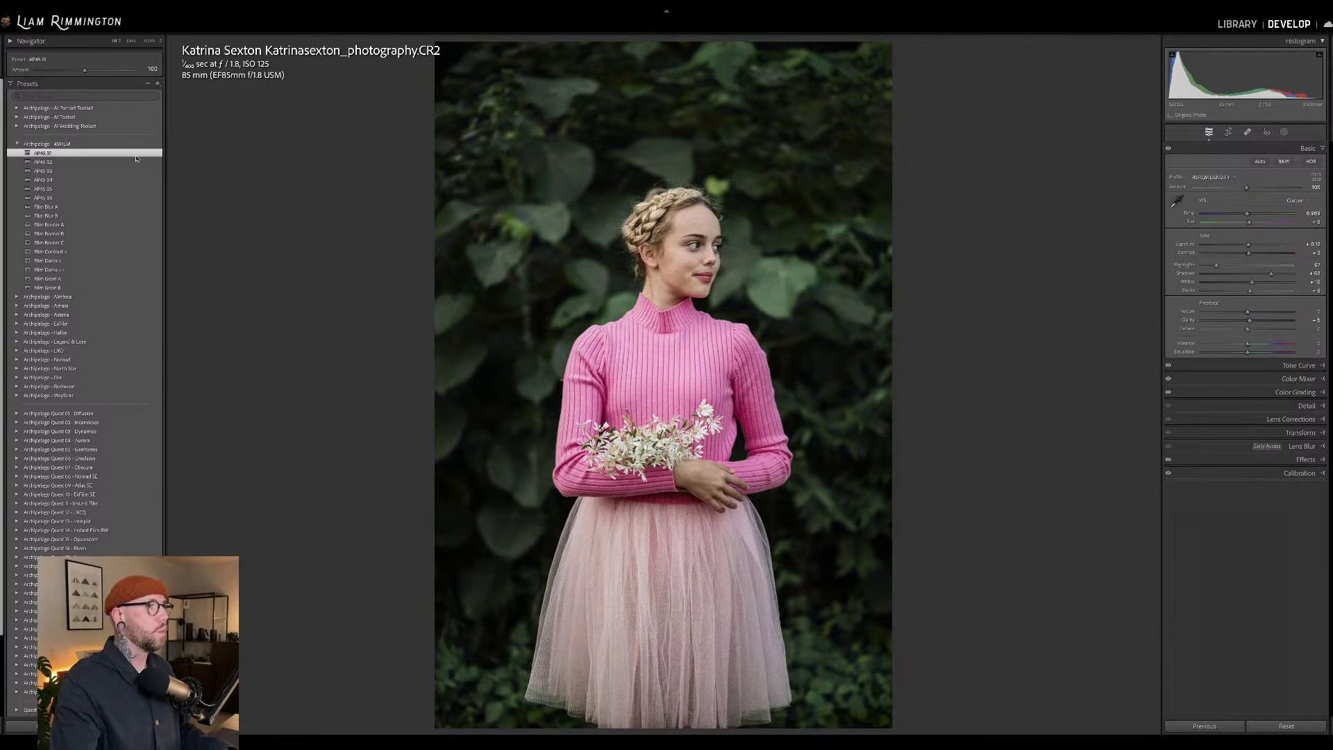
key("ctrl+z")
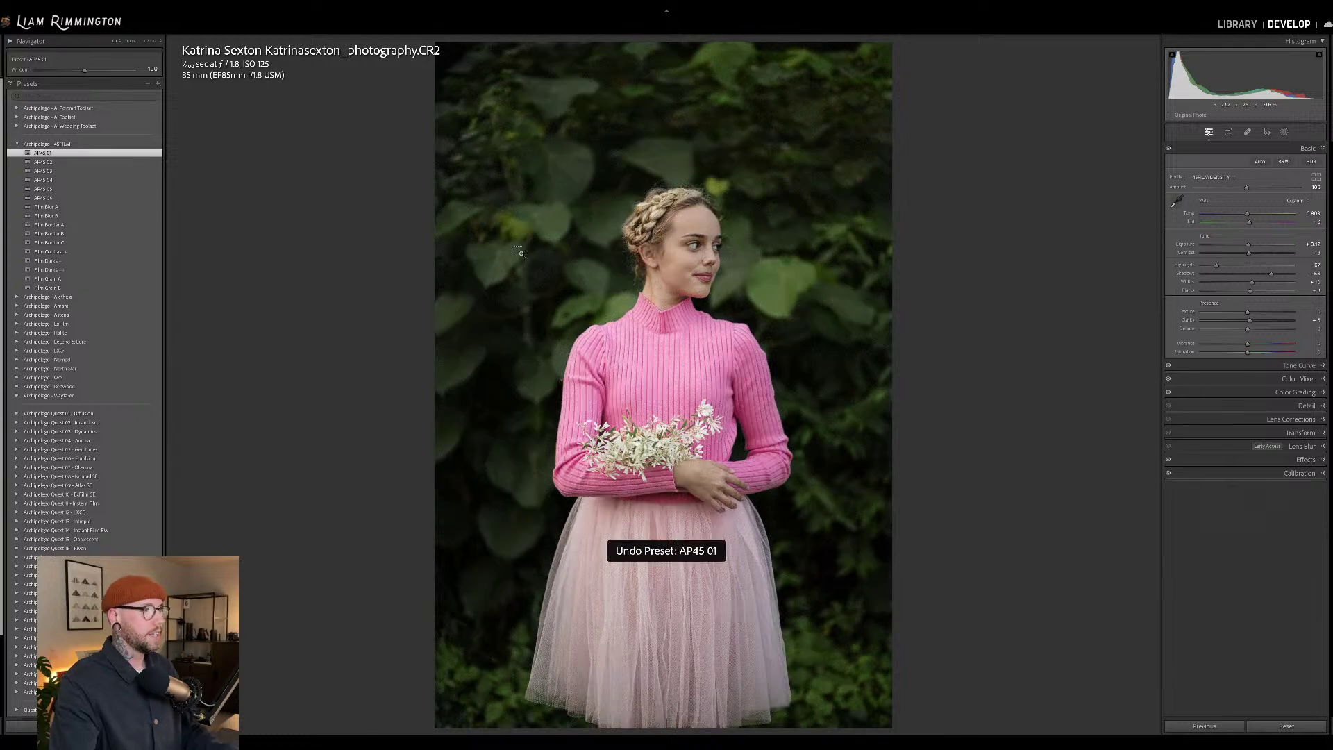
- Compare the pink sweater portrait without the AP45 01 preset and restore the preset
key("ctrl+z")
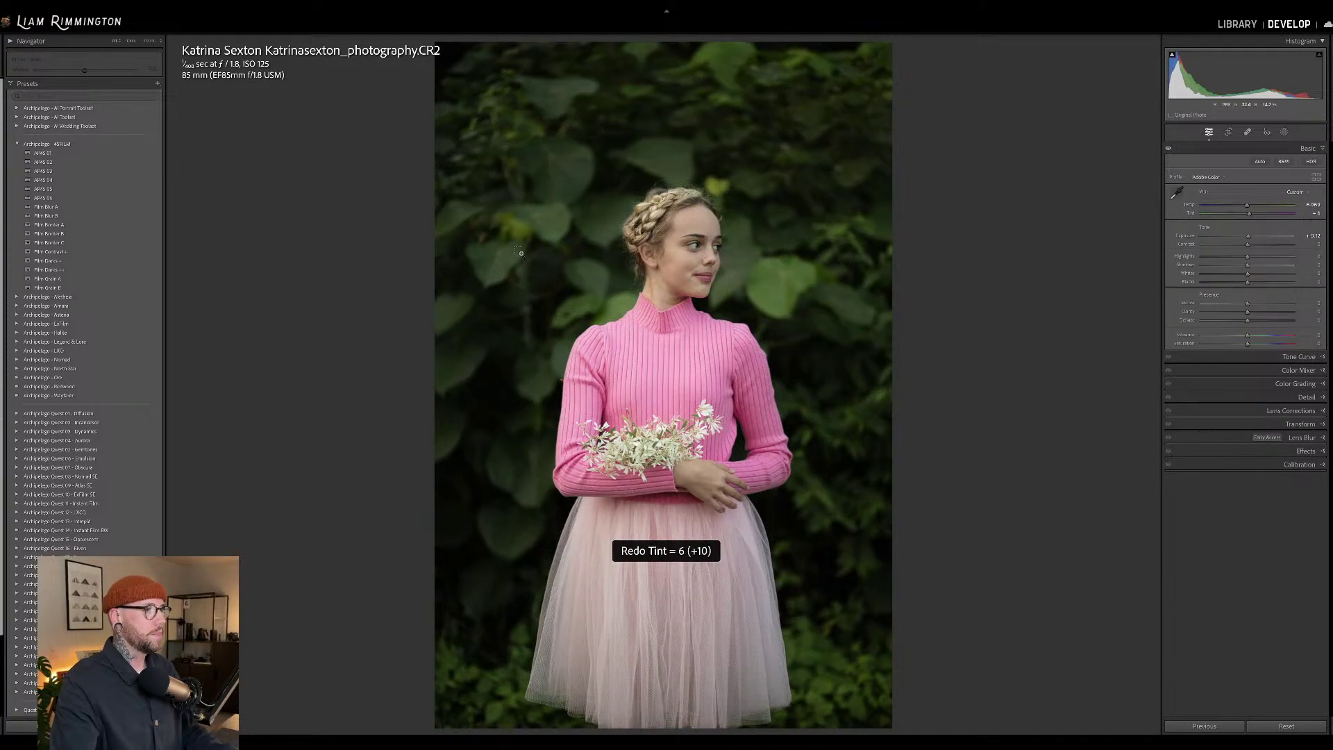
key("ctrl+y")
key("ctrl+y")
key("backslash")
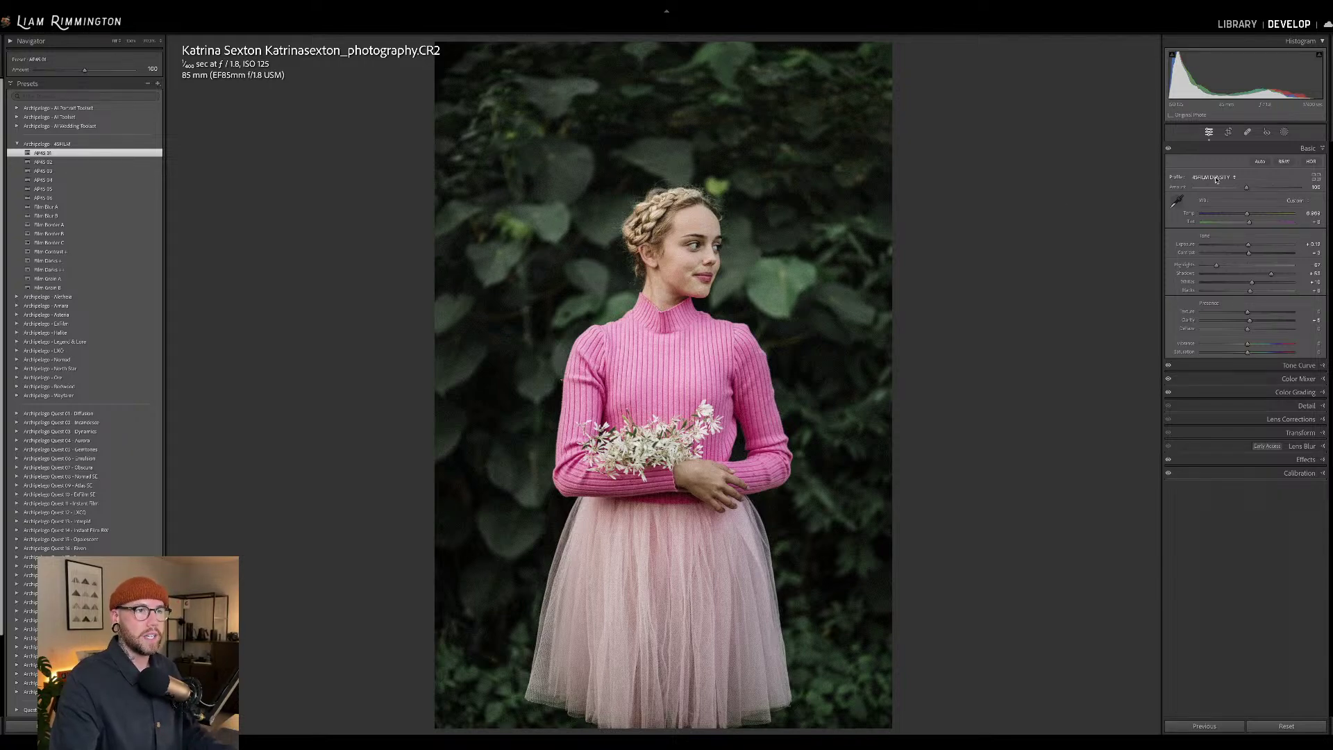
- Browse the profile groups and apply the Dynamics profile from the Archipelago Quest 03 - Dynamics group
left_click(1315, 178)
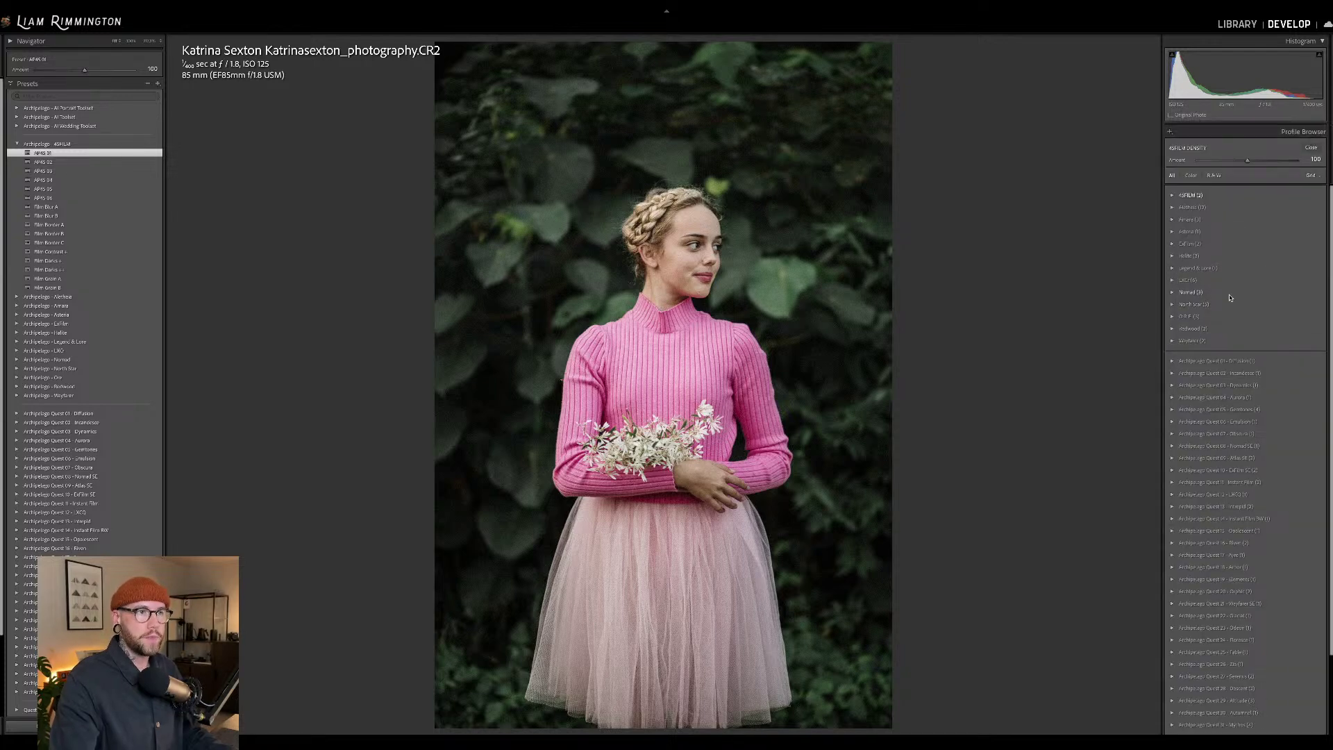
scroll(1176, 654, "down", 2)
left_click(1172, 671)
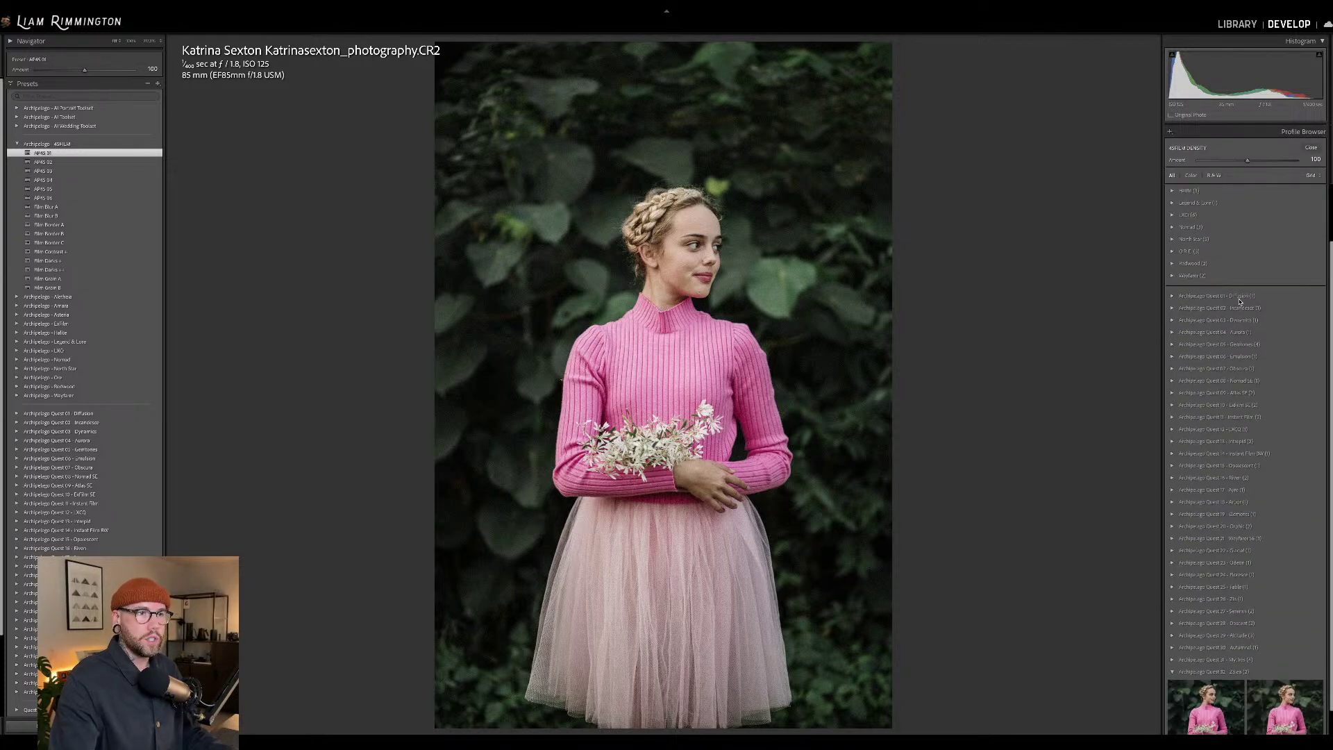
left_click(1172, 672)
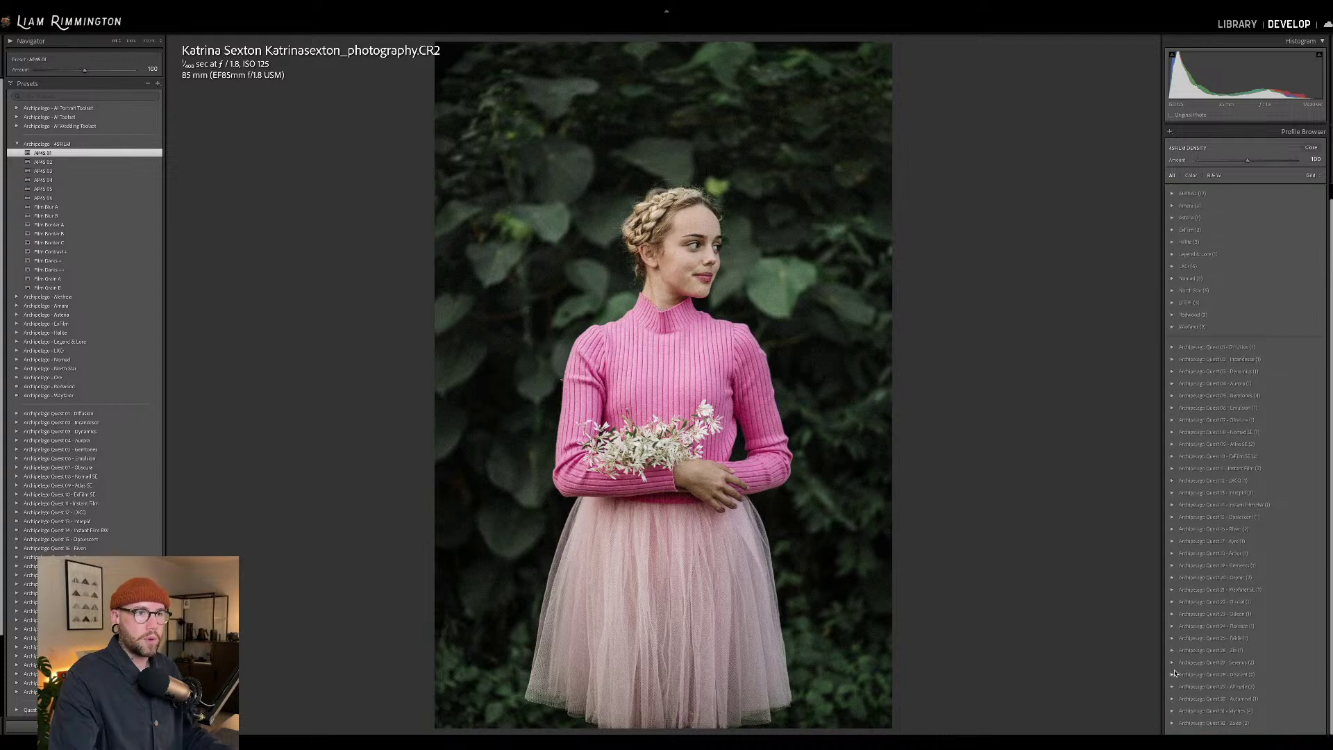
left_click(1172, 375)
scroll(1292, 359, "down", 1)
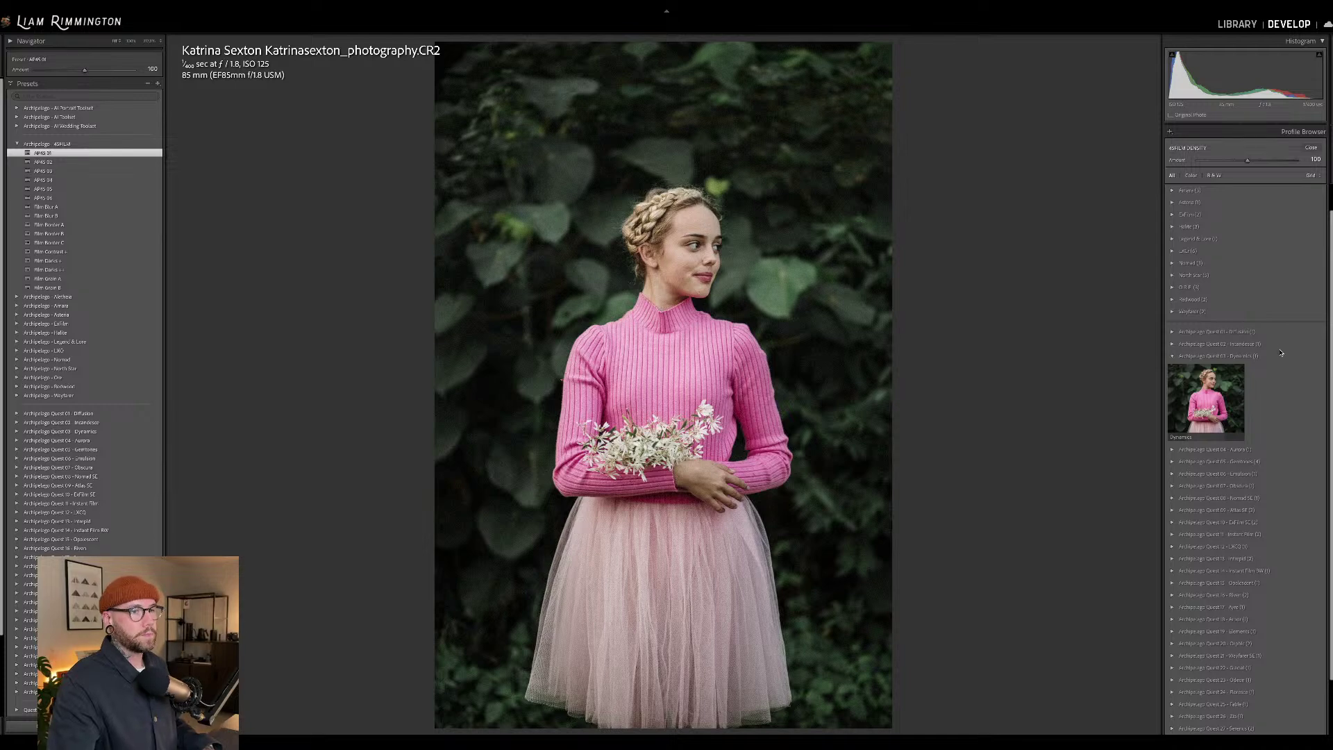
left_click(1206, 399)
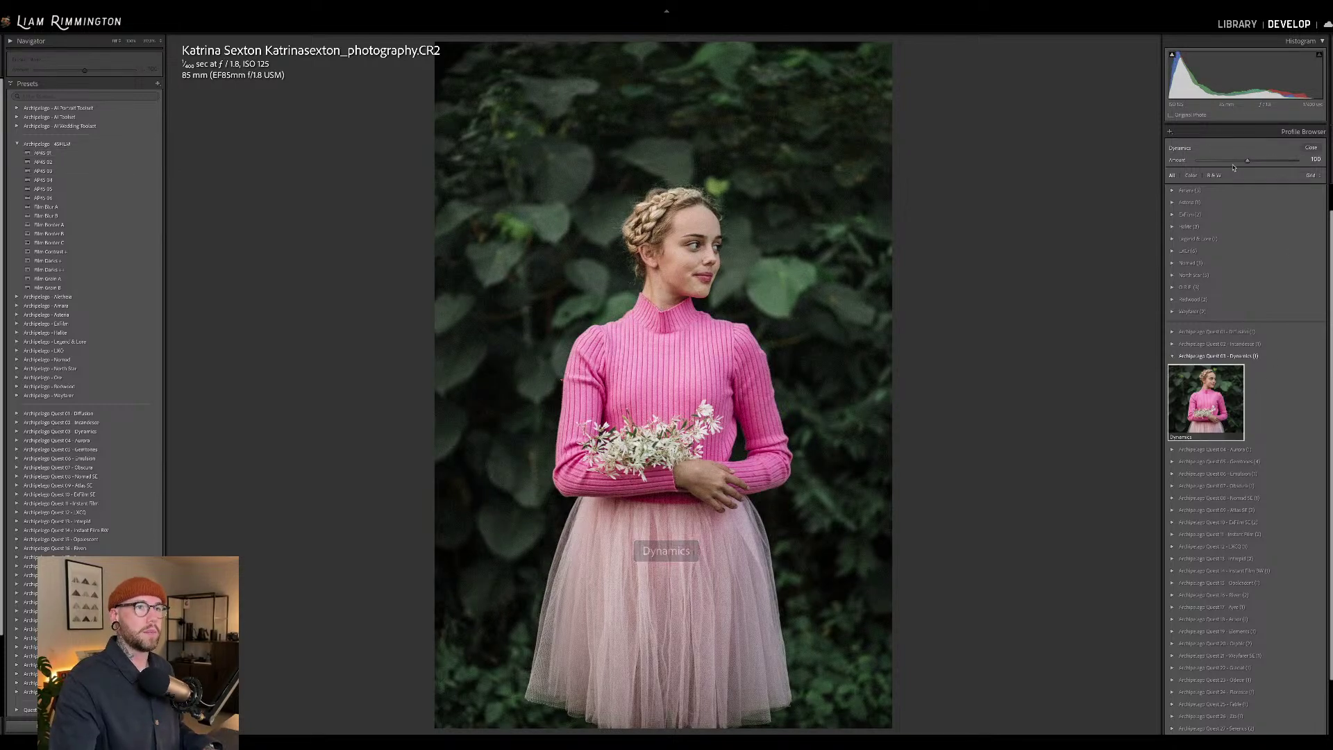
- Test stronger settings for the Dynamics profile's amount, settle on about 180, and close the profile browser
left_click_drag(1247, 161, 1295, 160)
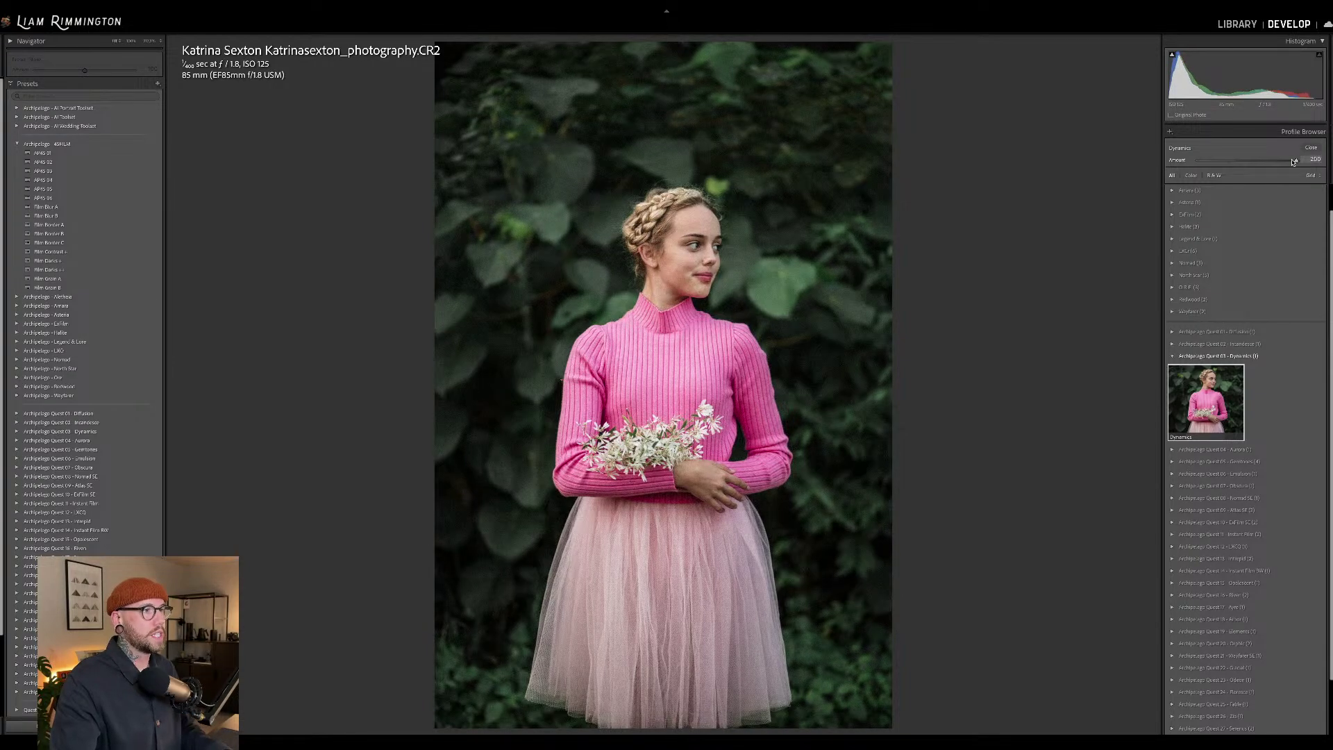
left_click_drag(1295, 160, 1293, 162)
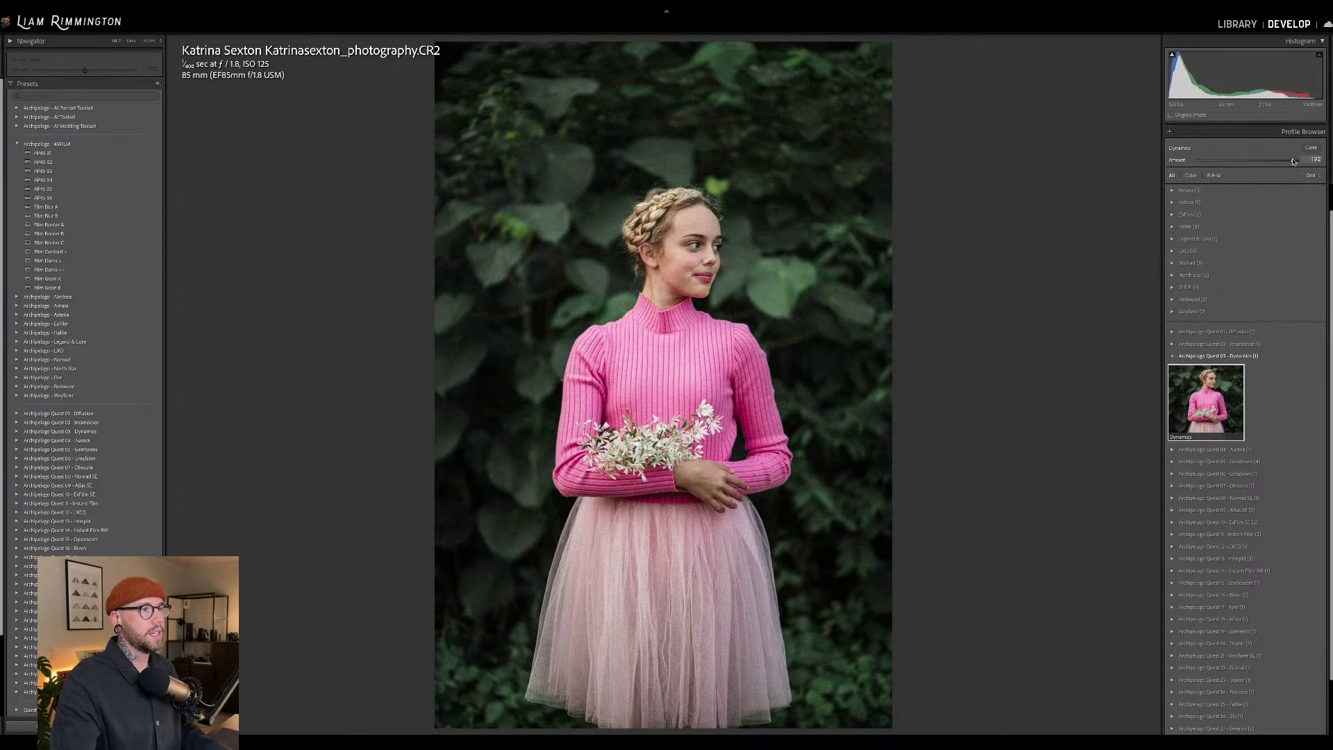
left_click_drag(1293, 161, 1270, 162)
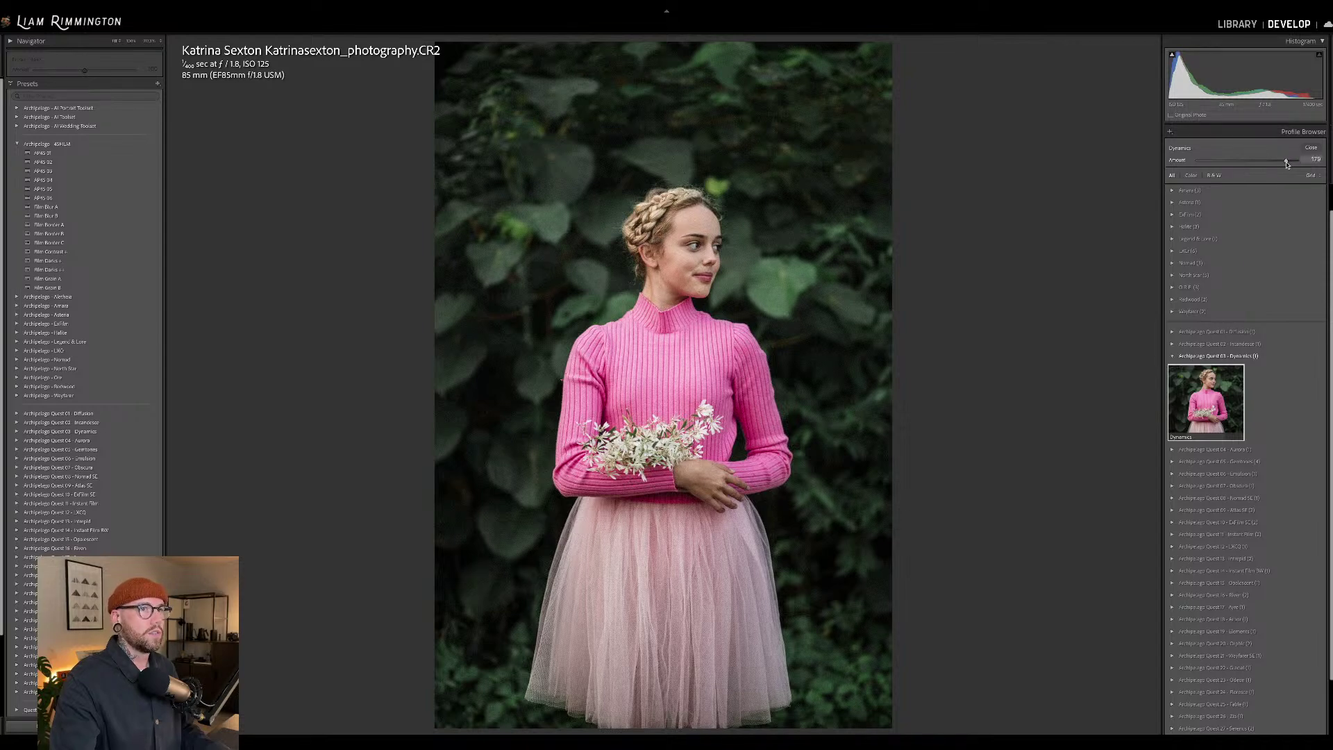
left_click(1311, 148)
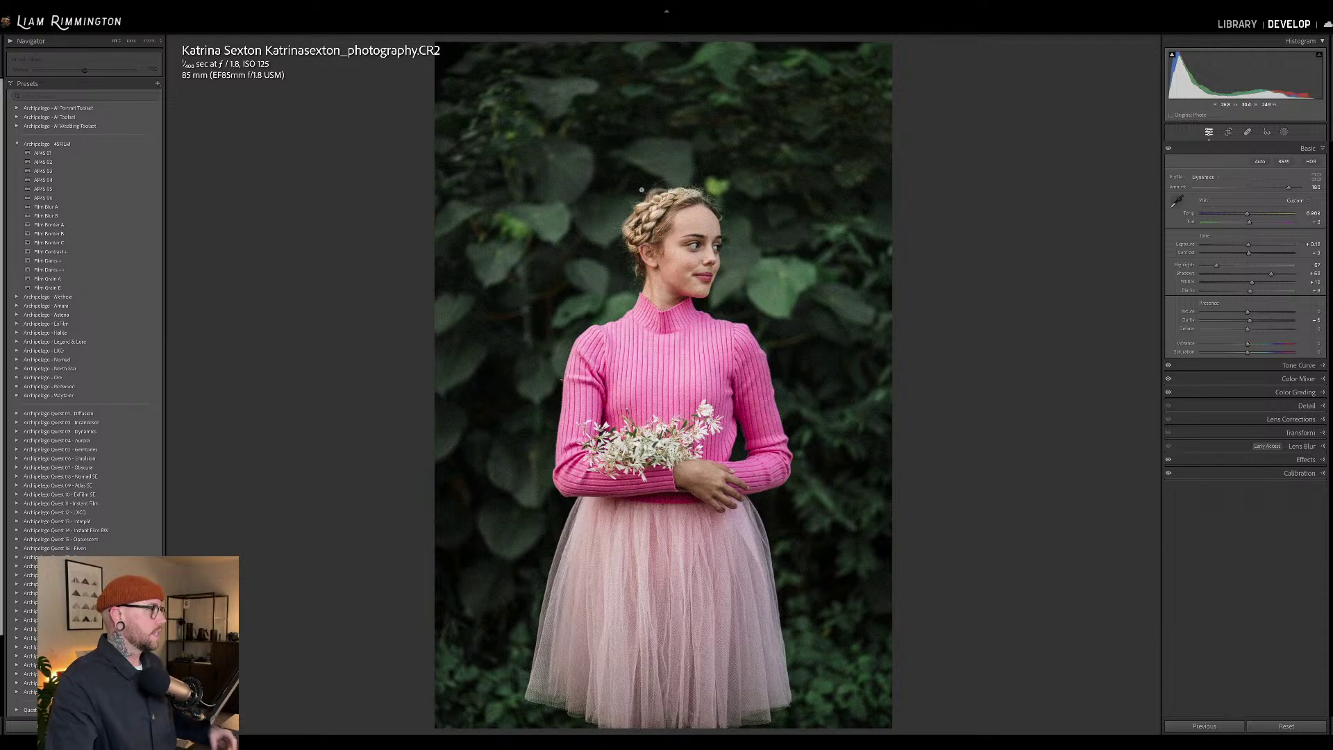
- Apply the first background preset of the Archipelago Redwood set, raise its amount to 200, and collapse the set
left_click(17, 143)
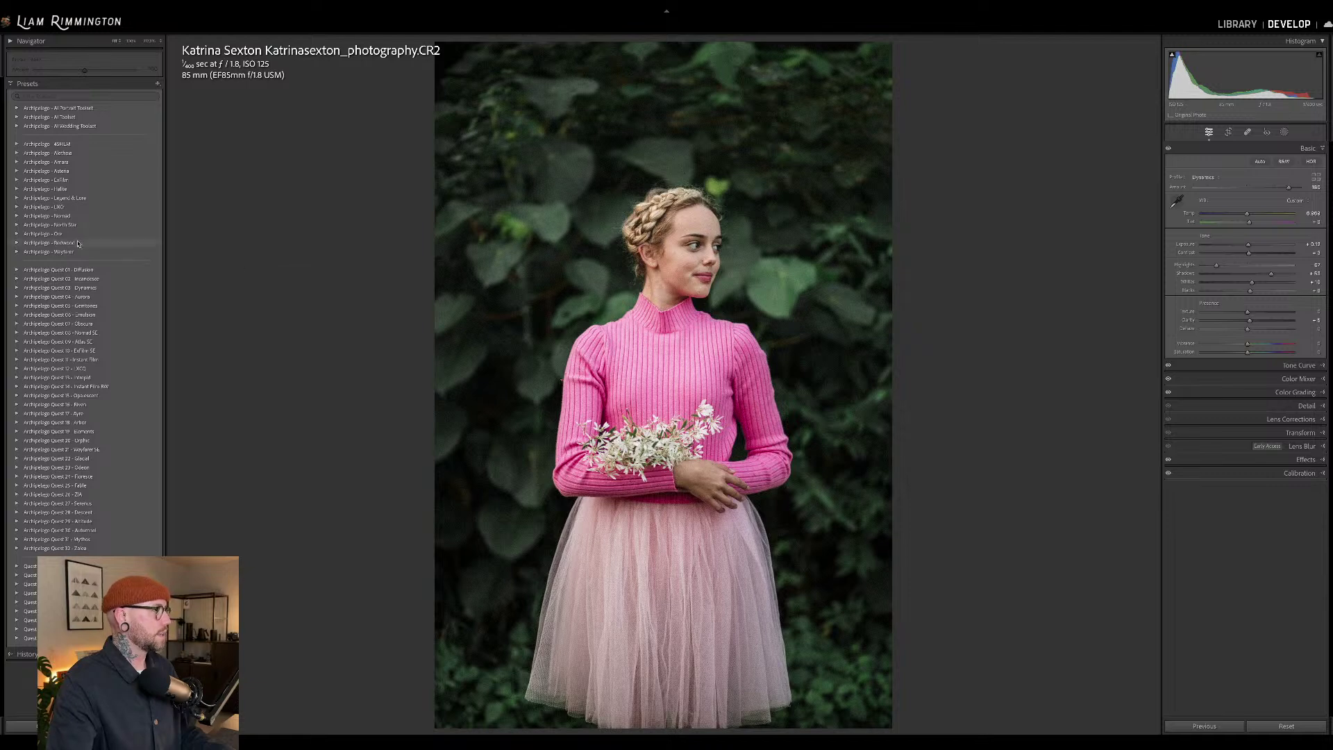
left_click(16, 242)
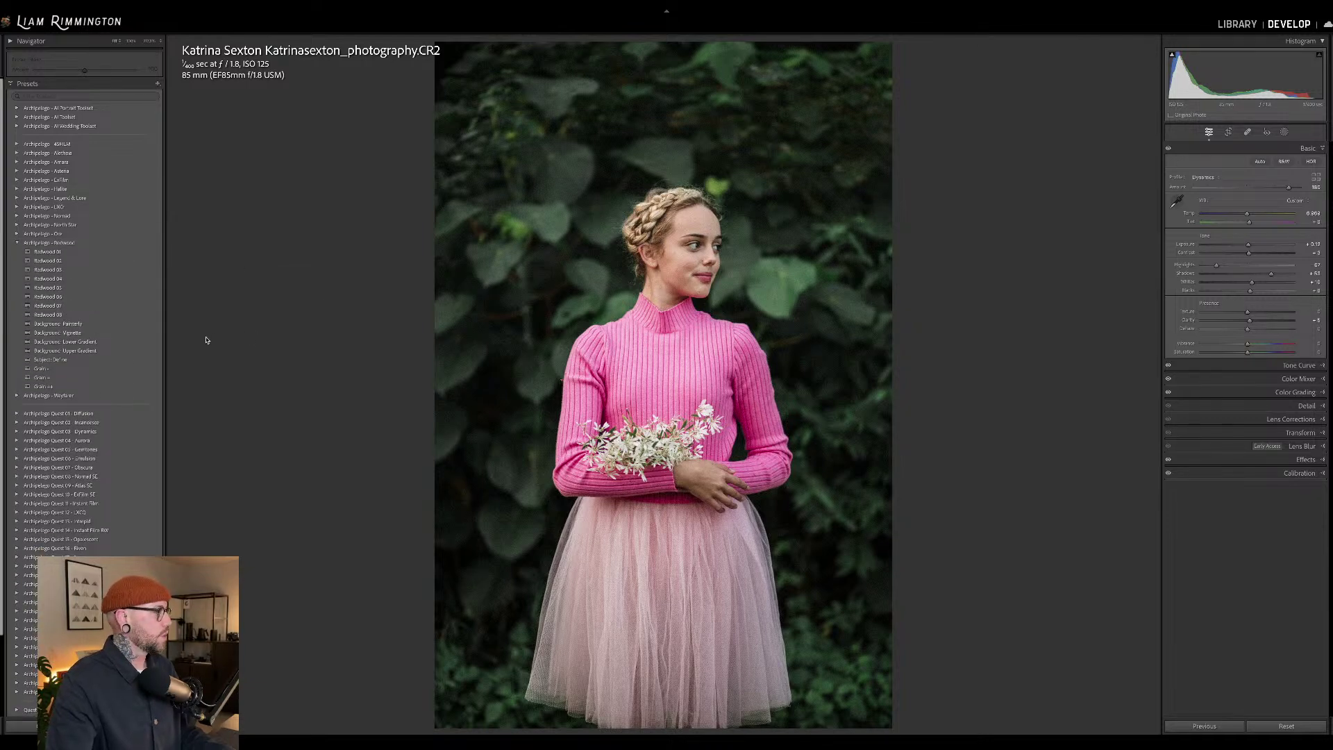
left_click(147, 326)
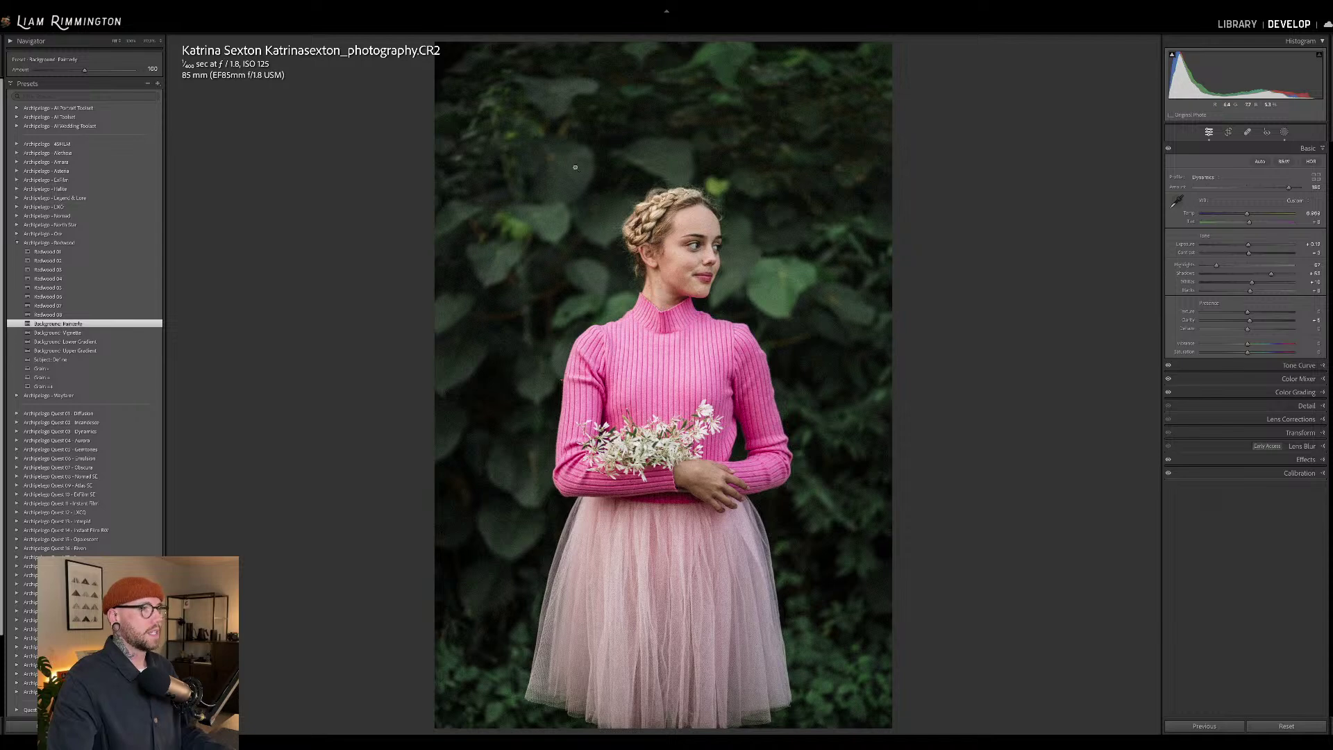
mouse_move(84, 70)
left_mouse_down()
mouse_move(11, 78)
mouse_move(274, 74)
left_mouse_up()
left_click_drag(24, 70, 306, 63)
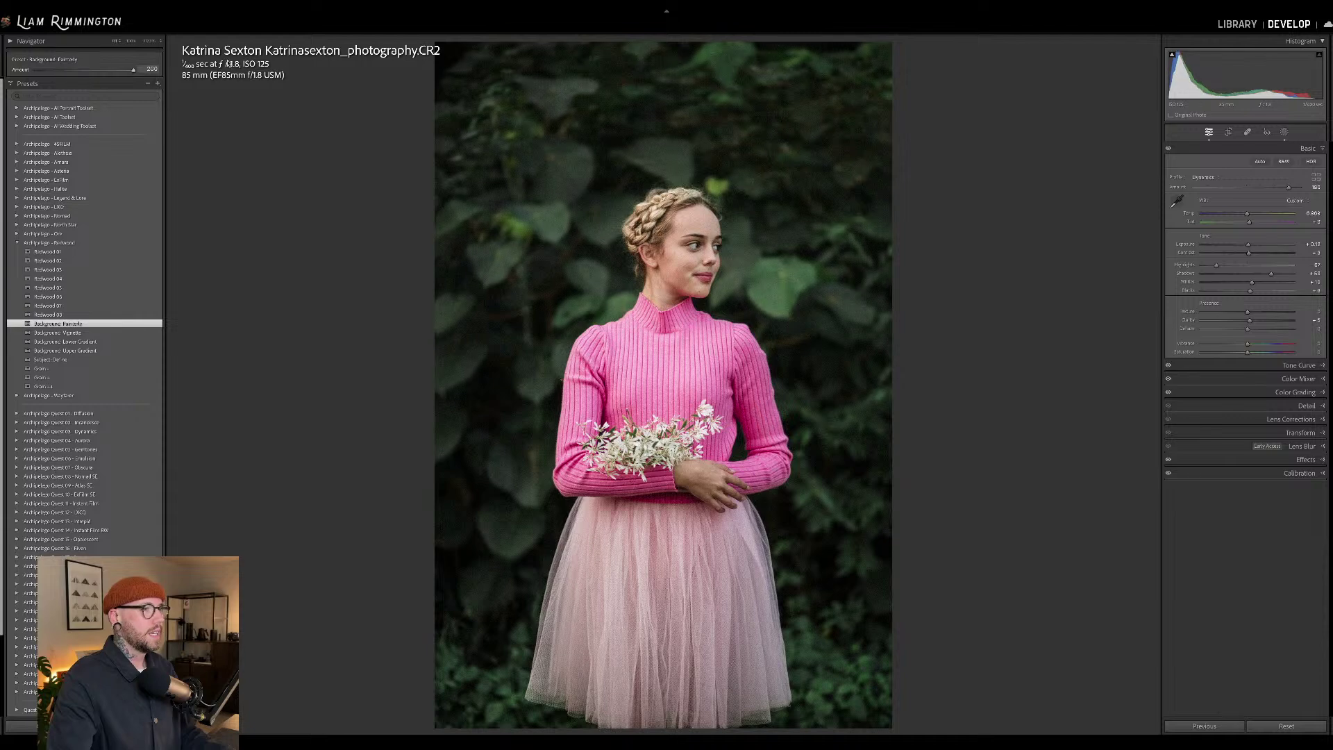
left_click_drag(122, 60, 283, 59)
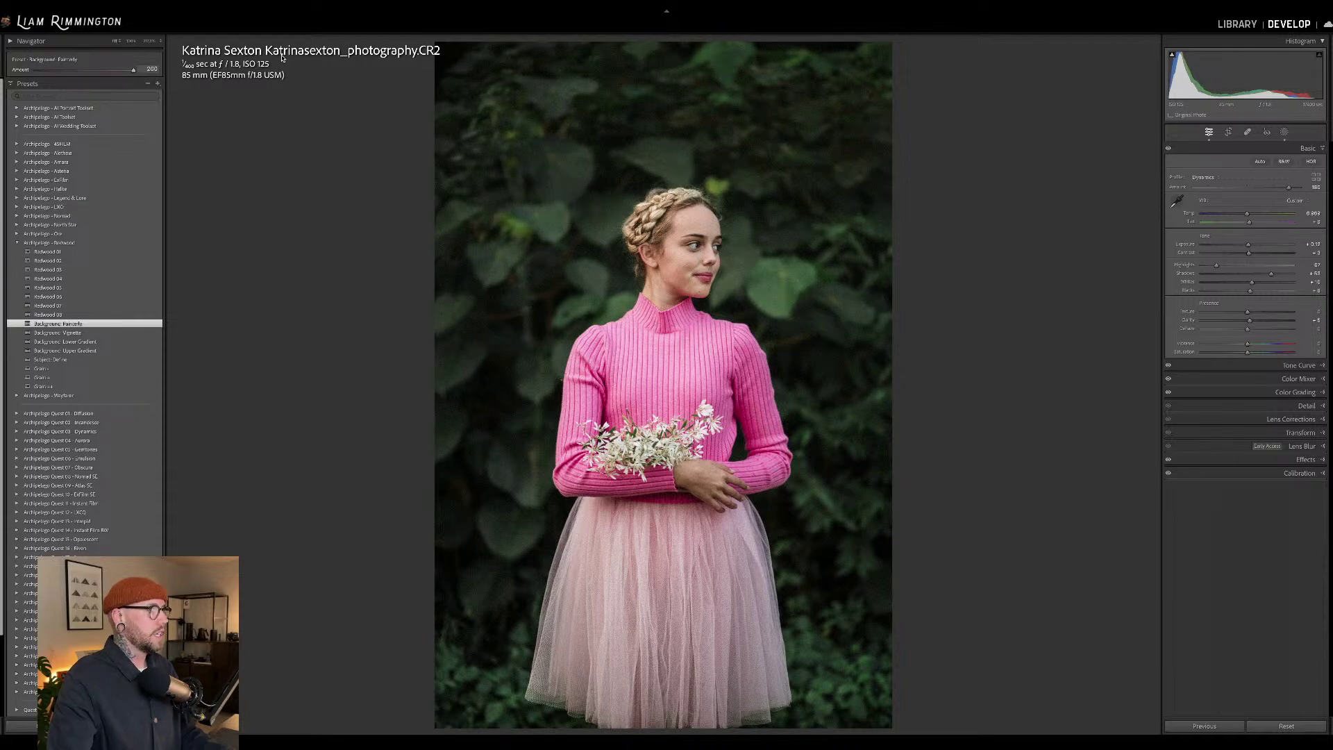
mouse_move(134, 69)
left_mouse_down()
mouse_move(81, 69)
mouse_move(135, 69)
left_mouse_up()
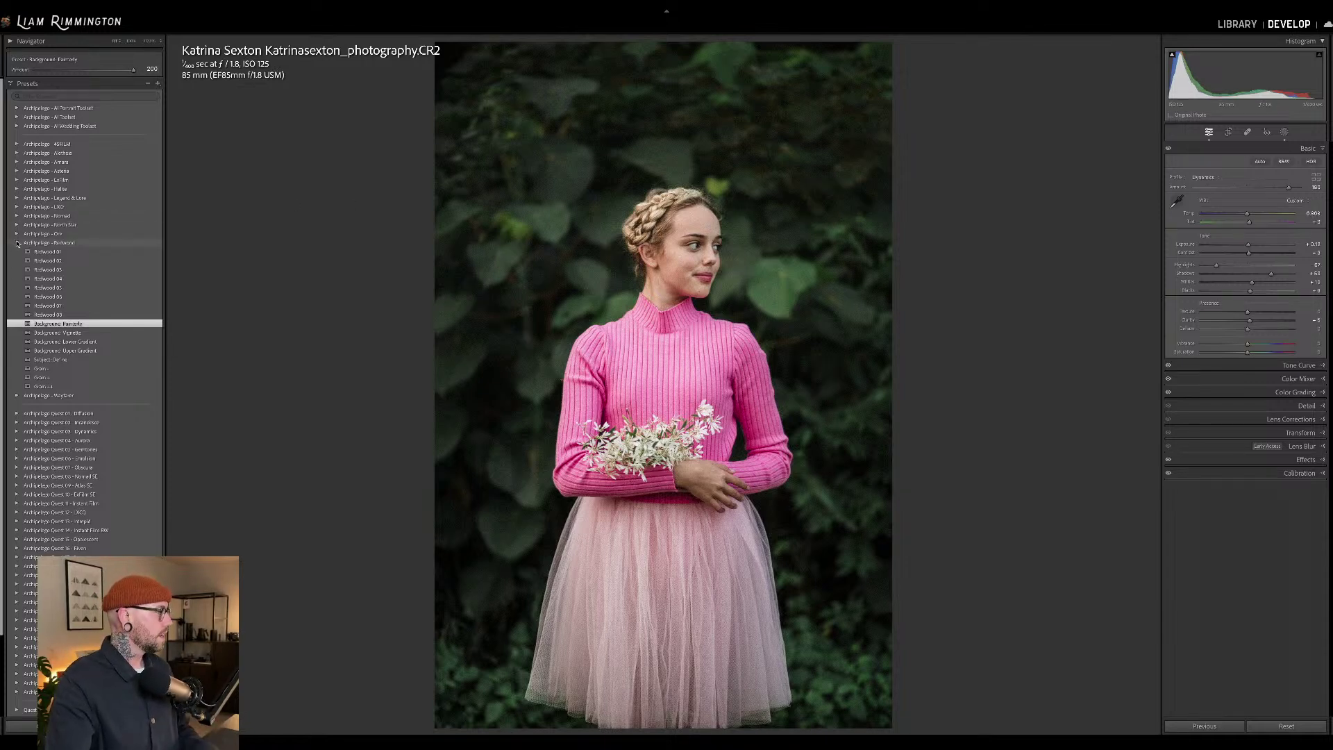
left_click(18, 243)
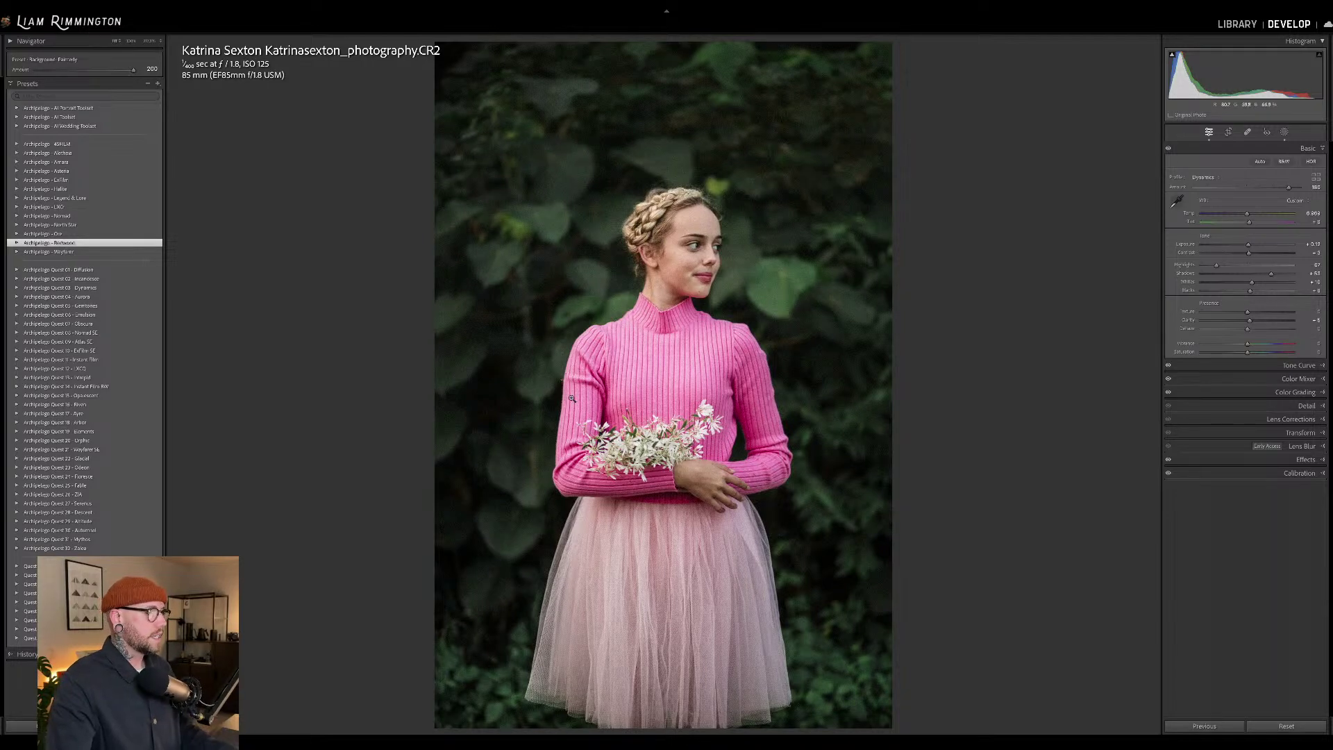
- Create a new mask that automatically selects the background behind the woman
left_click(1285, 133)
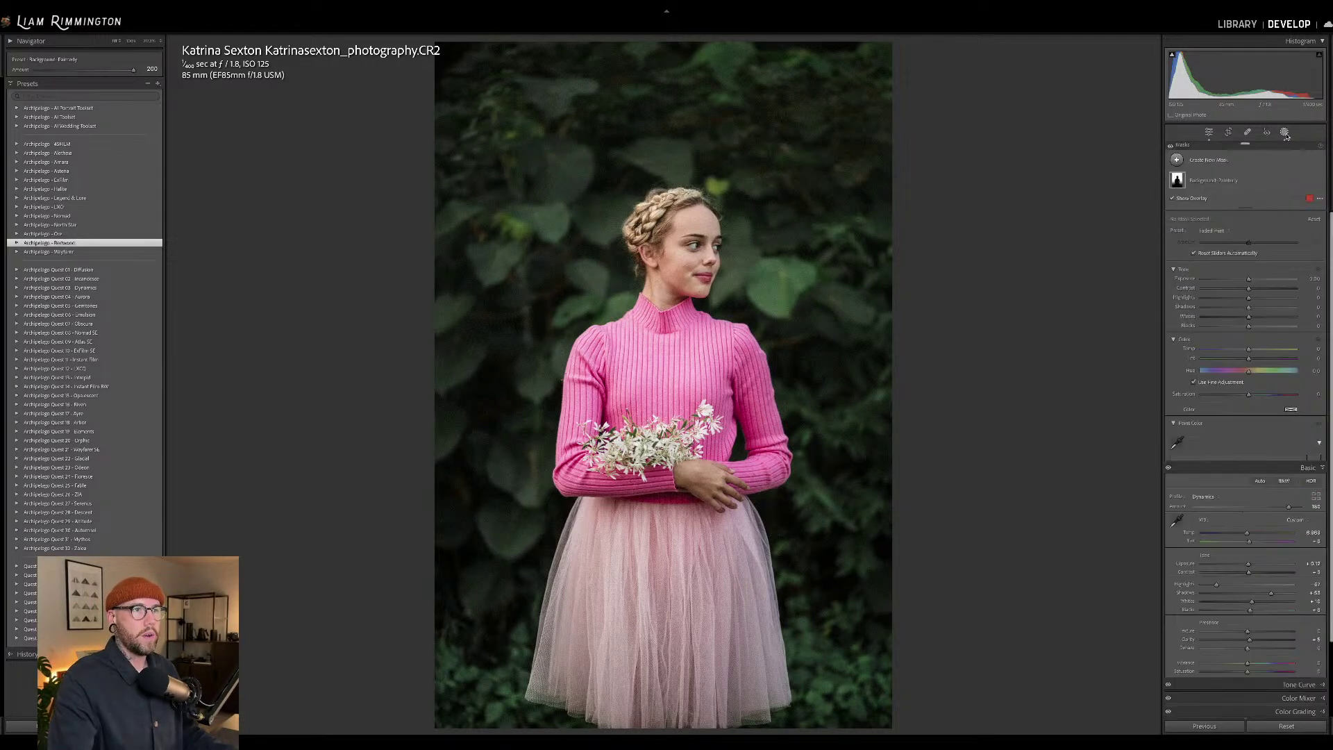
left_click(1207, 161)
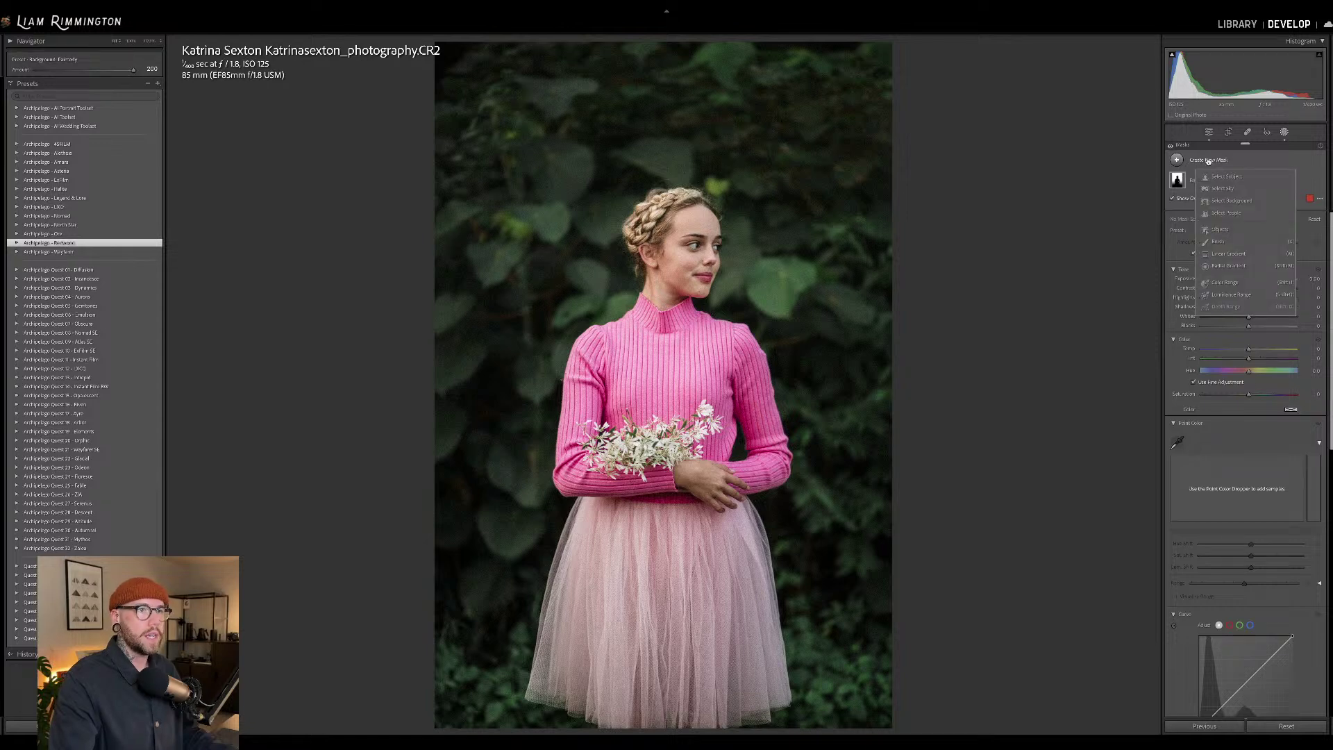
left_click(1225, 202)
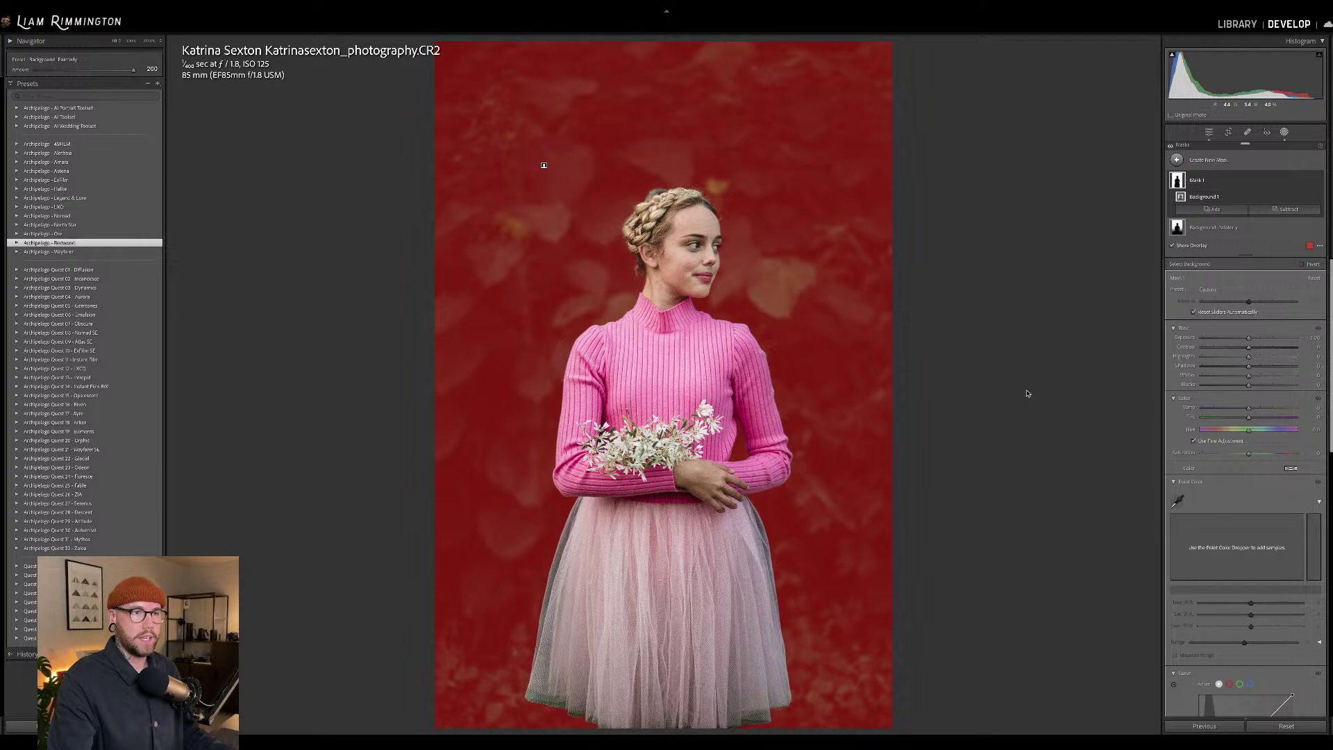
- Warm the background mask's temperature to about 27 and slightly lower its highlights, contrast and exposure
left_click_drag(1251, 410, 1255, 410)
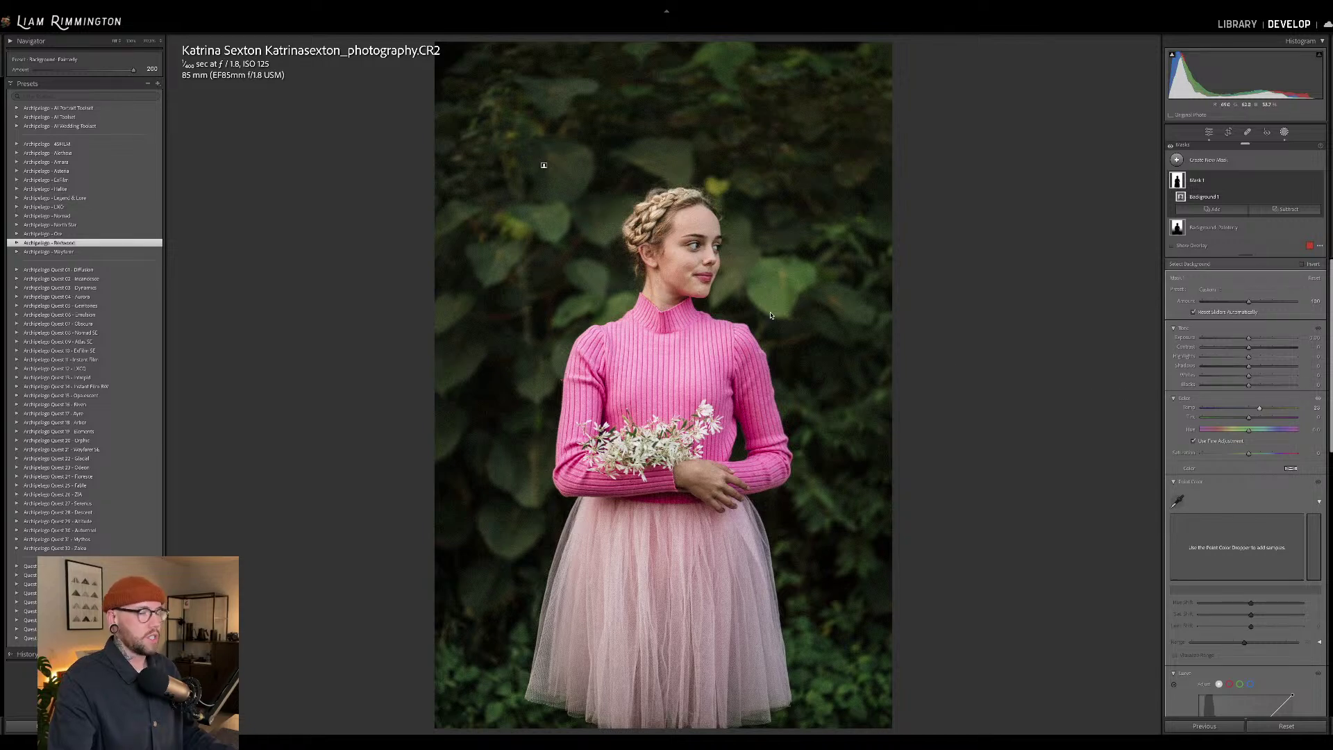
left_click_drag(1263, 410, 1259, 410)
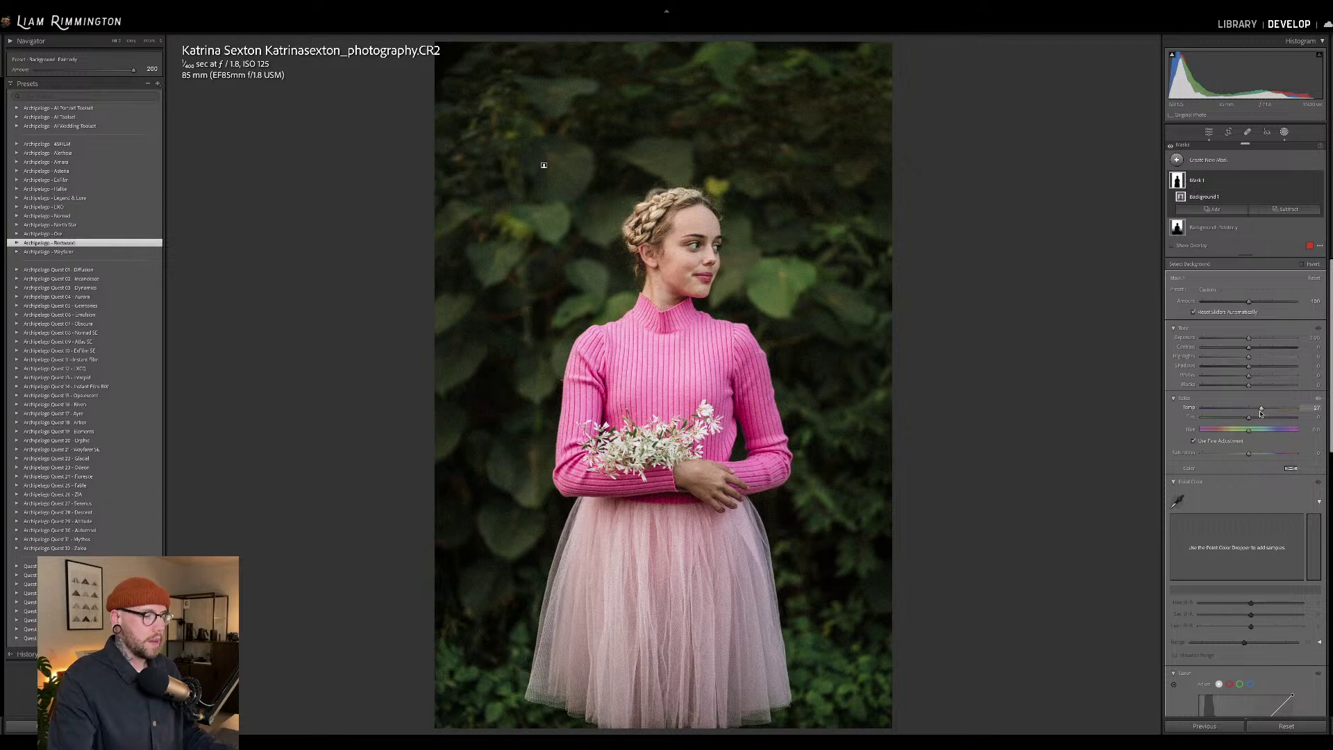
left_click_drag(1239, 359, 1241, 361)
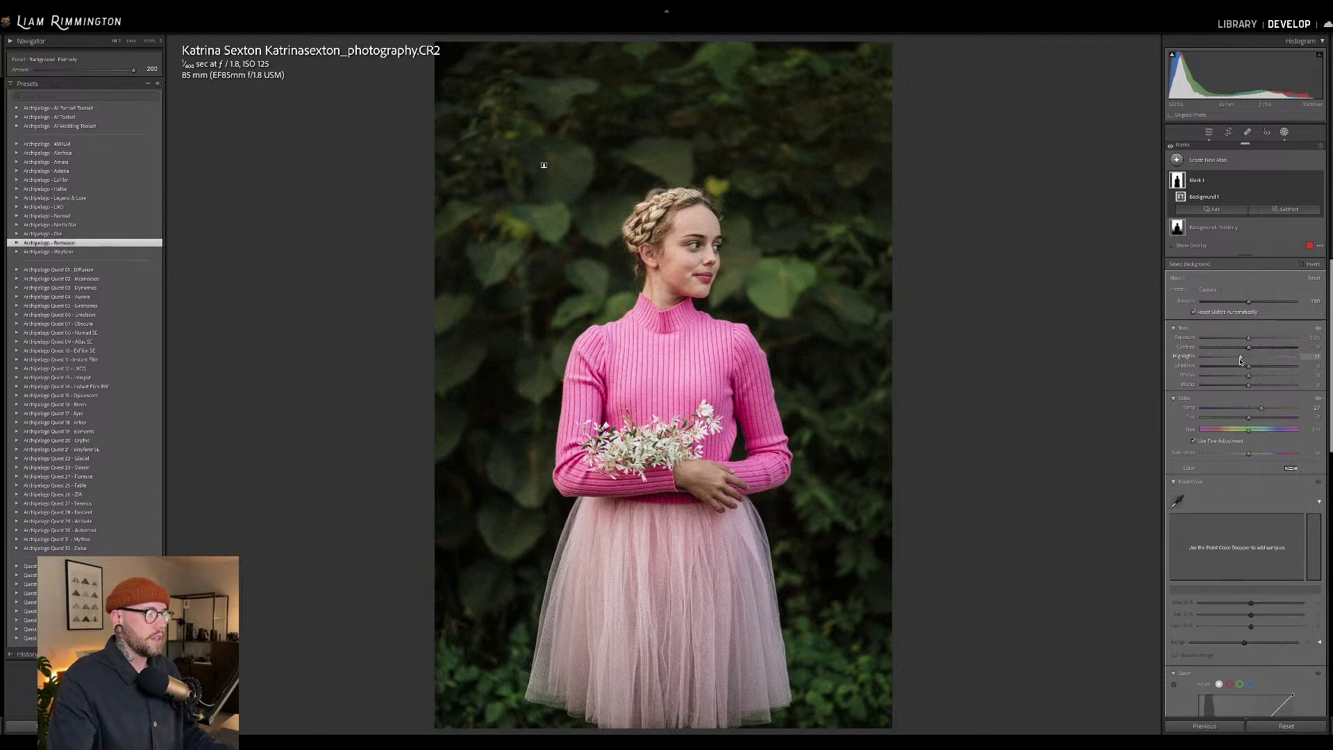
mouse_move(1249, 349)
left_mouse_down()
mouse_move(1233, 349)
mouse_move(1246, 339)
left_mouse_up()
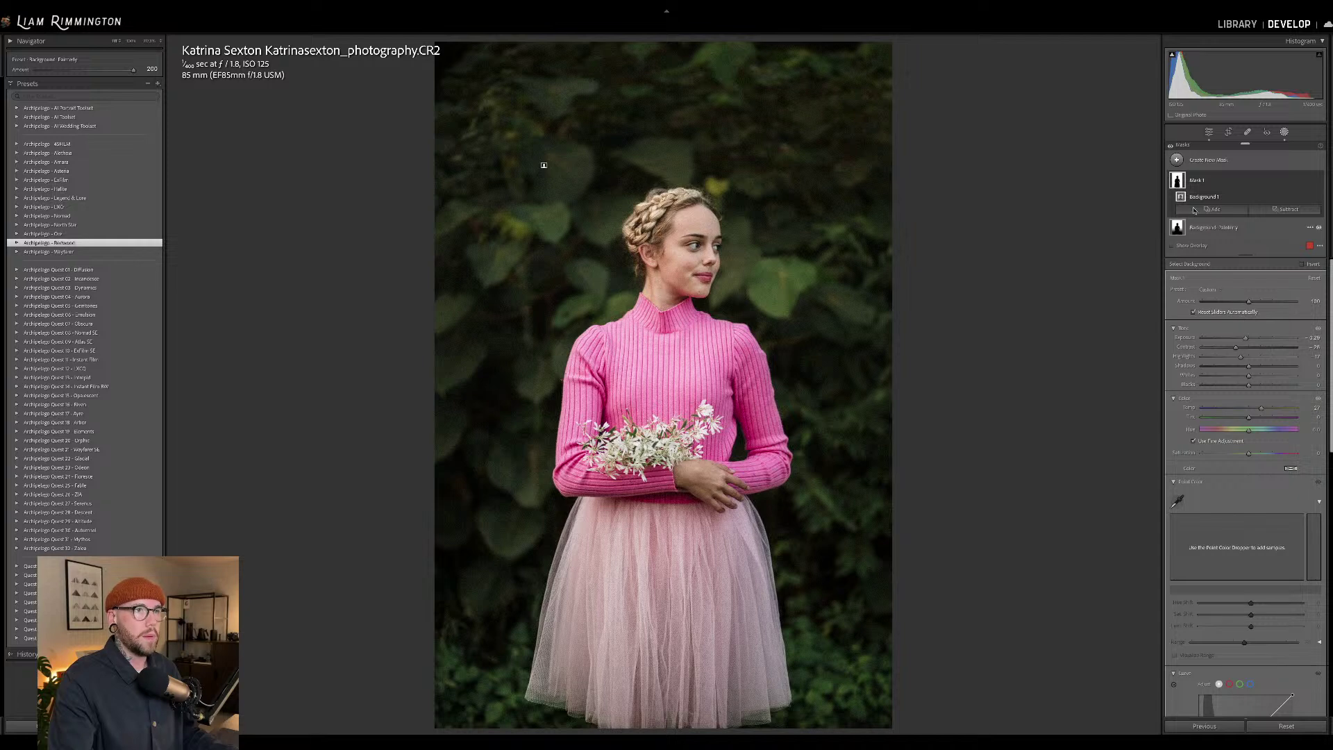
- Switch all masks off and on repeatedly to compare the background with and without them, and leave masking
left_click(1171, 147)
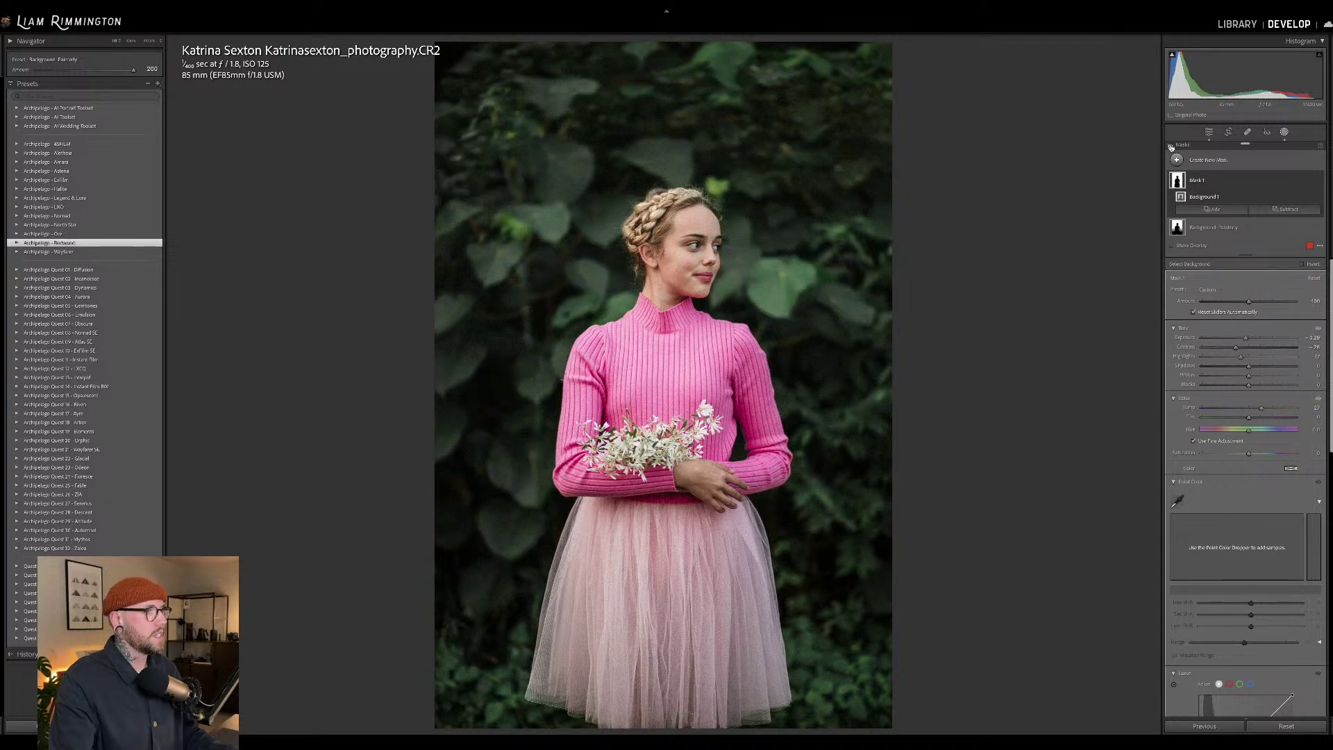
left_click(1171, 147)
left_click(1170, 147)
left_click(1171, 147)
left_click(1171, 147)
left_click(1171, 147)
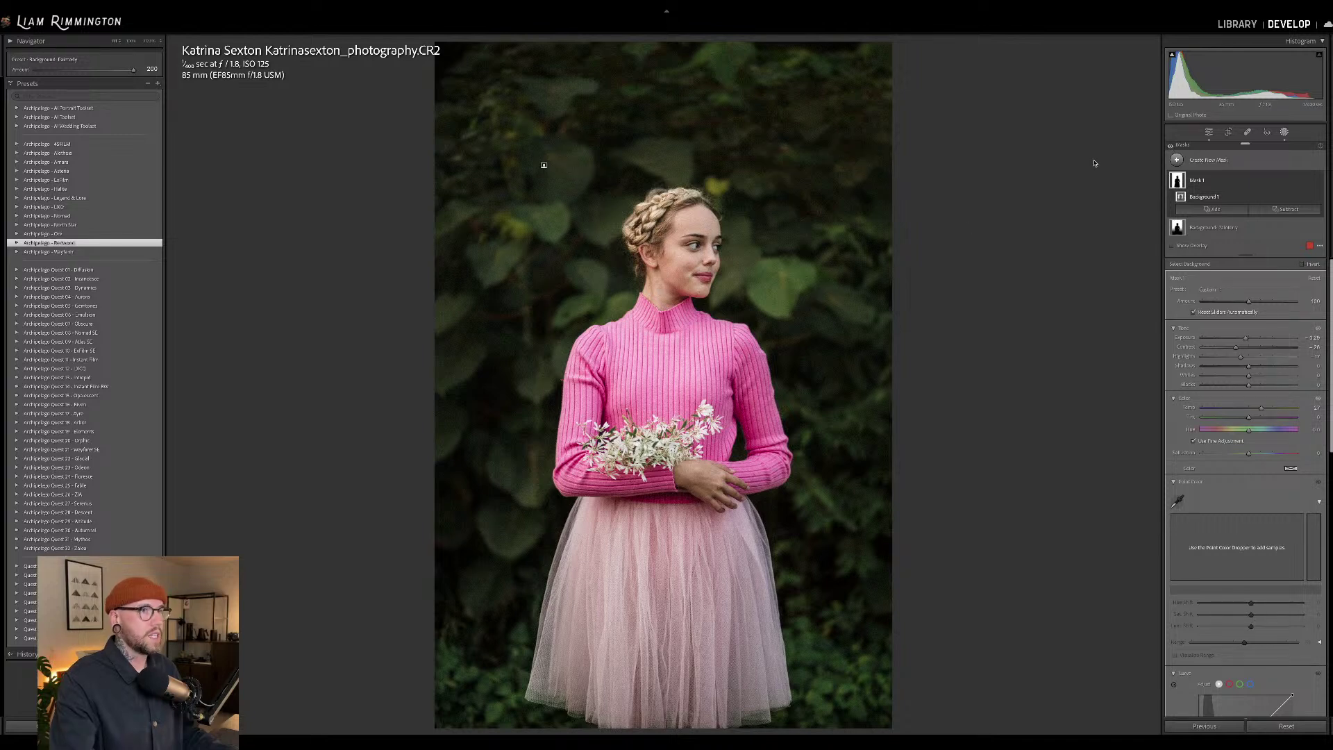
left_click(1171, 148)
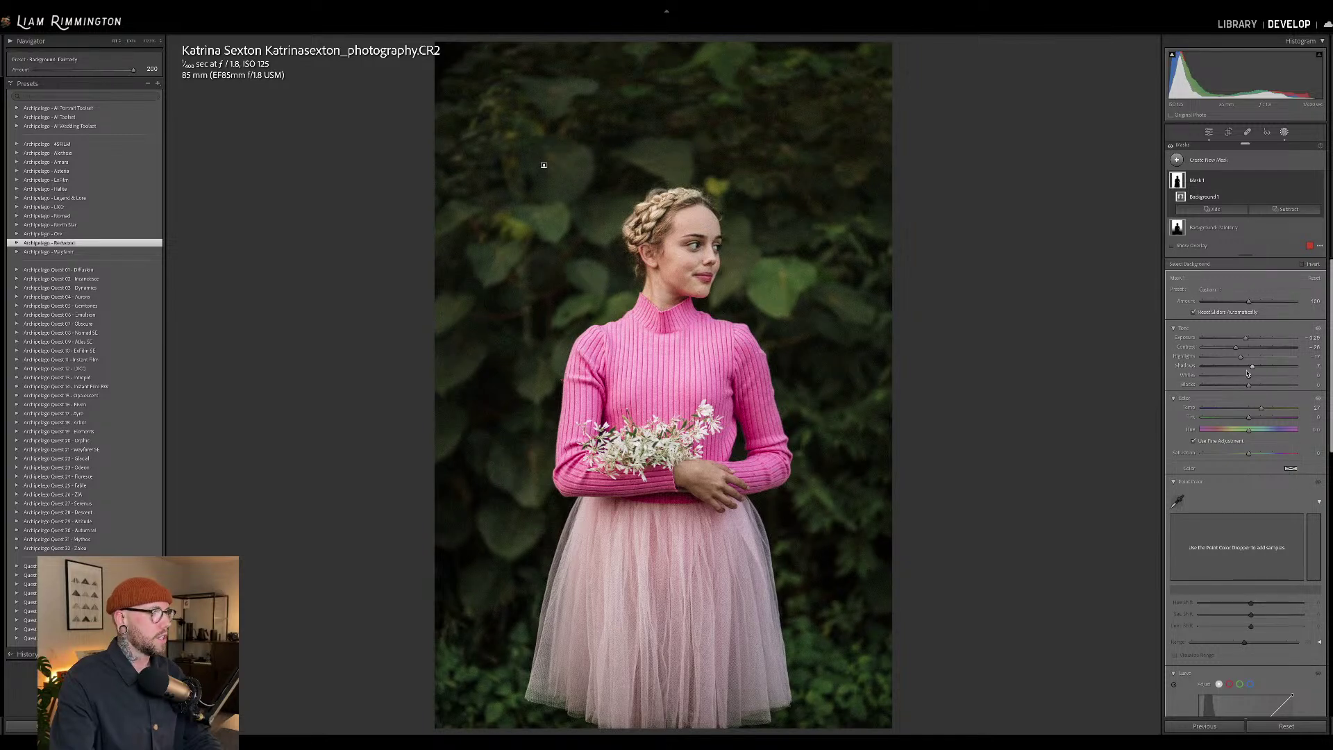
key("shift+w")
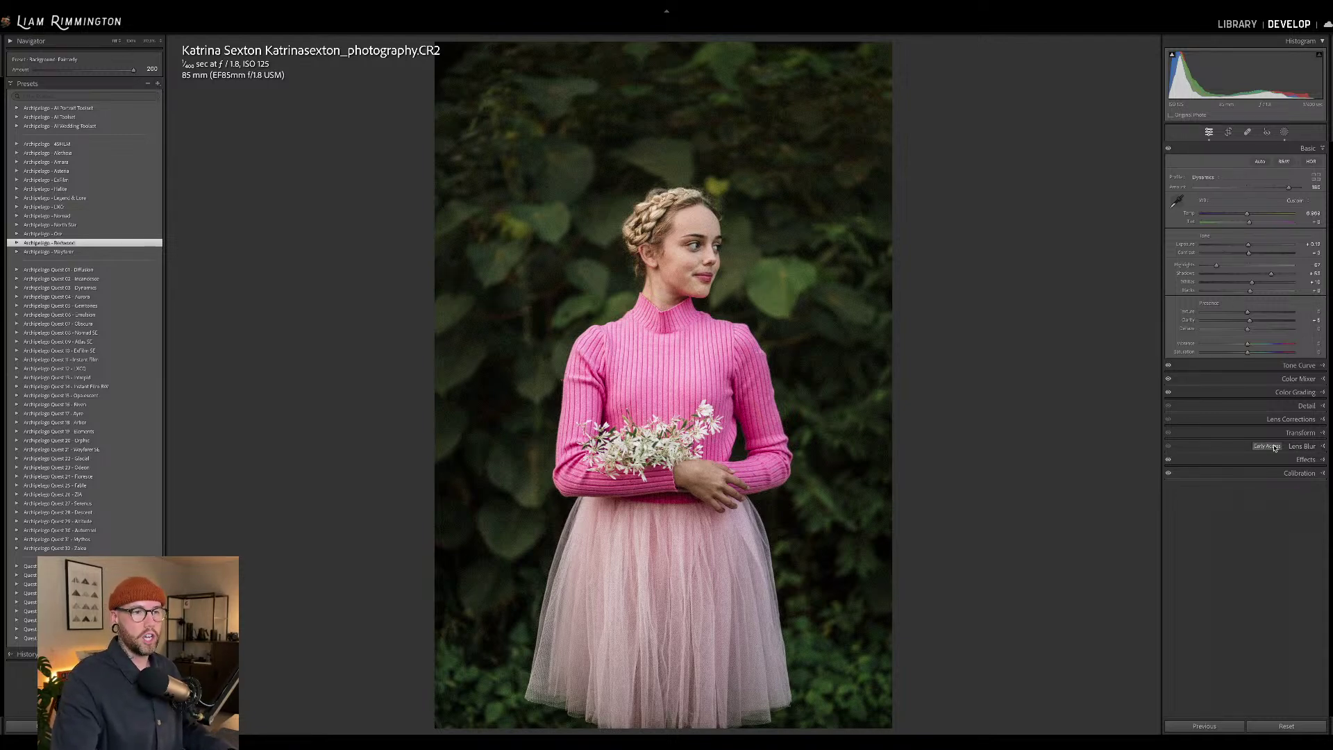
- Apply Lens Blur with the last bokeh shape, settle the blur amount slightly above 50, and reopen the Basic adjustments
left_click(1320, 448)
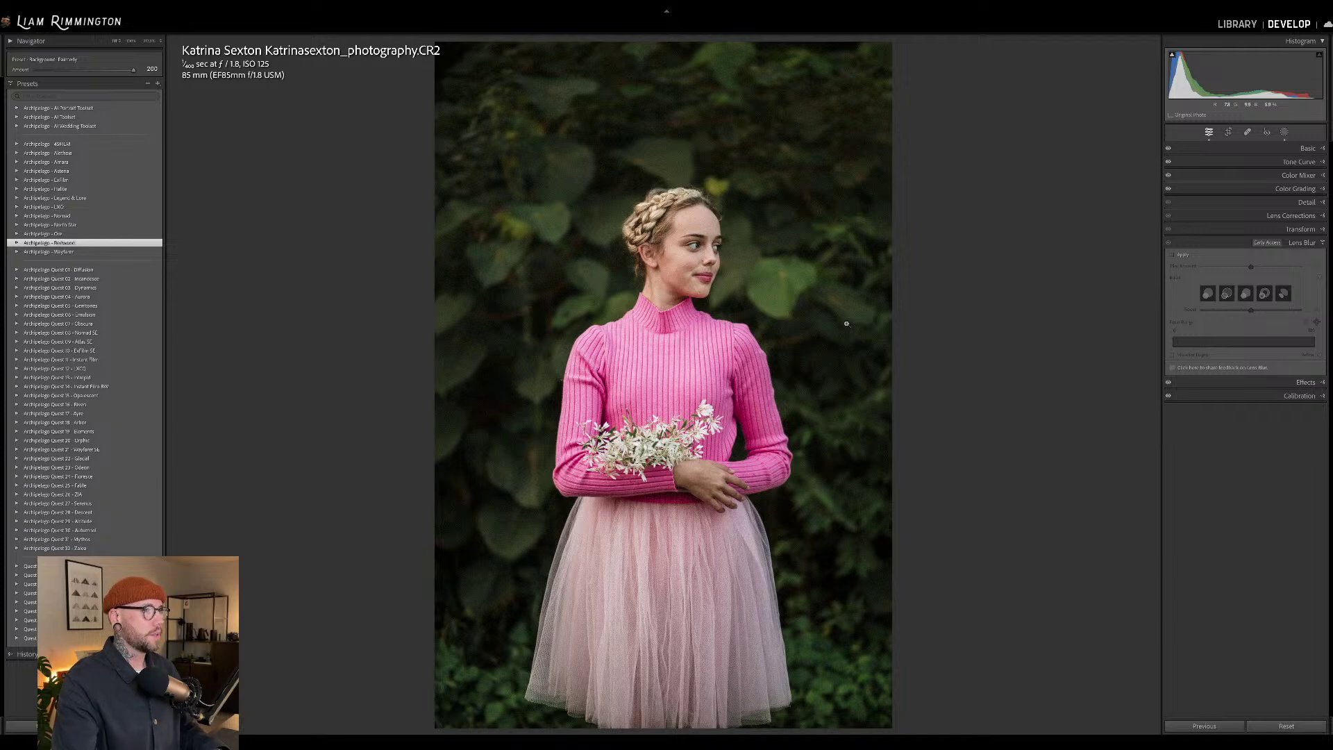
left_click(1172, 255)
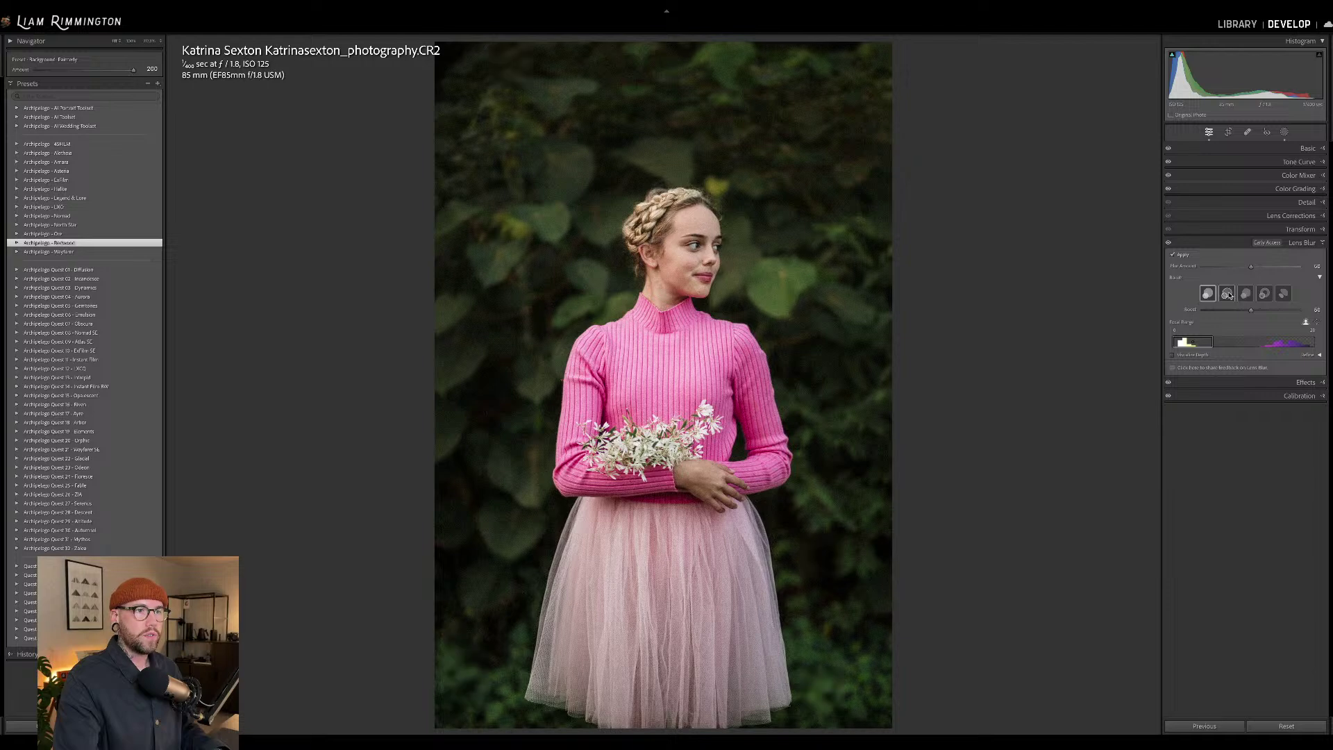
left_click(1284, 294)
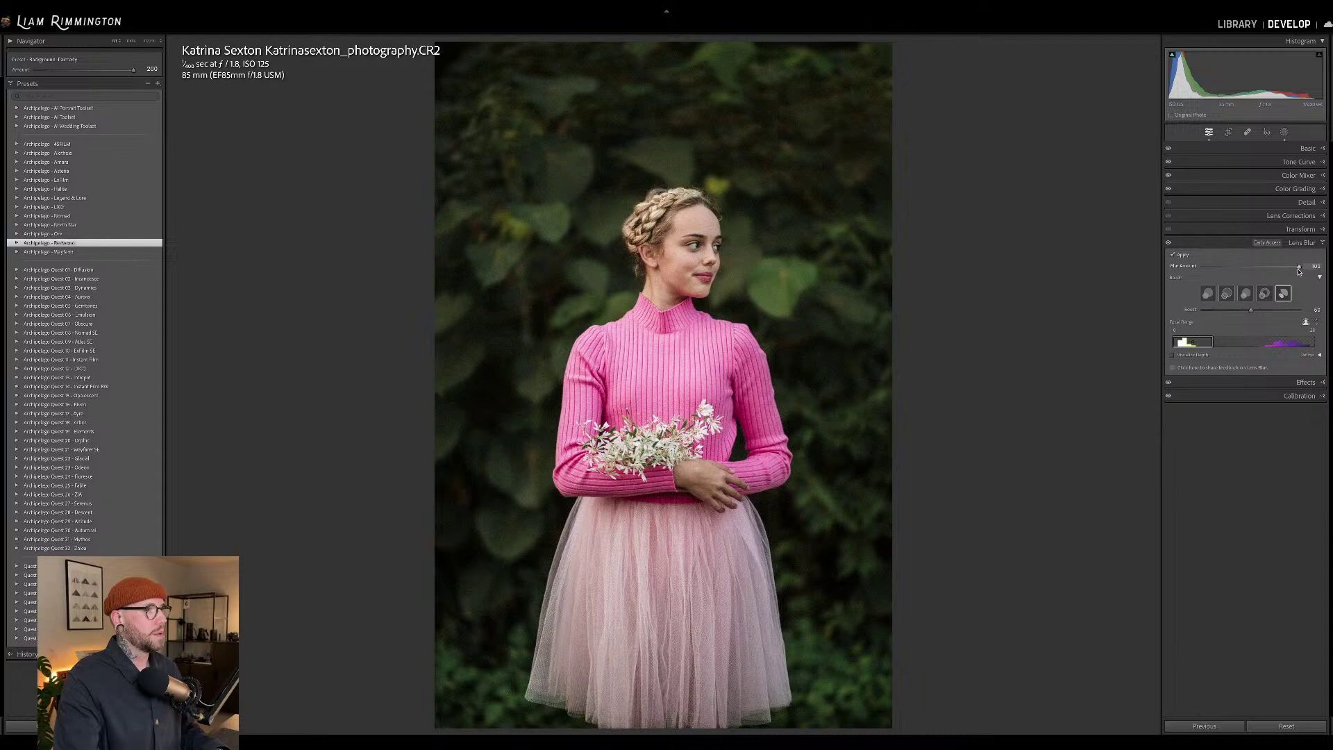
left_click_drag(1298, 271, 1262, 275)
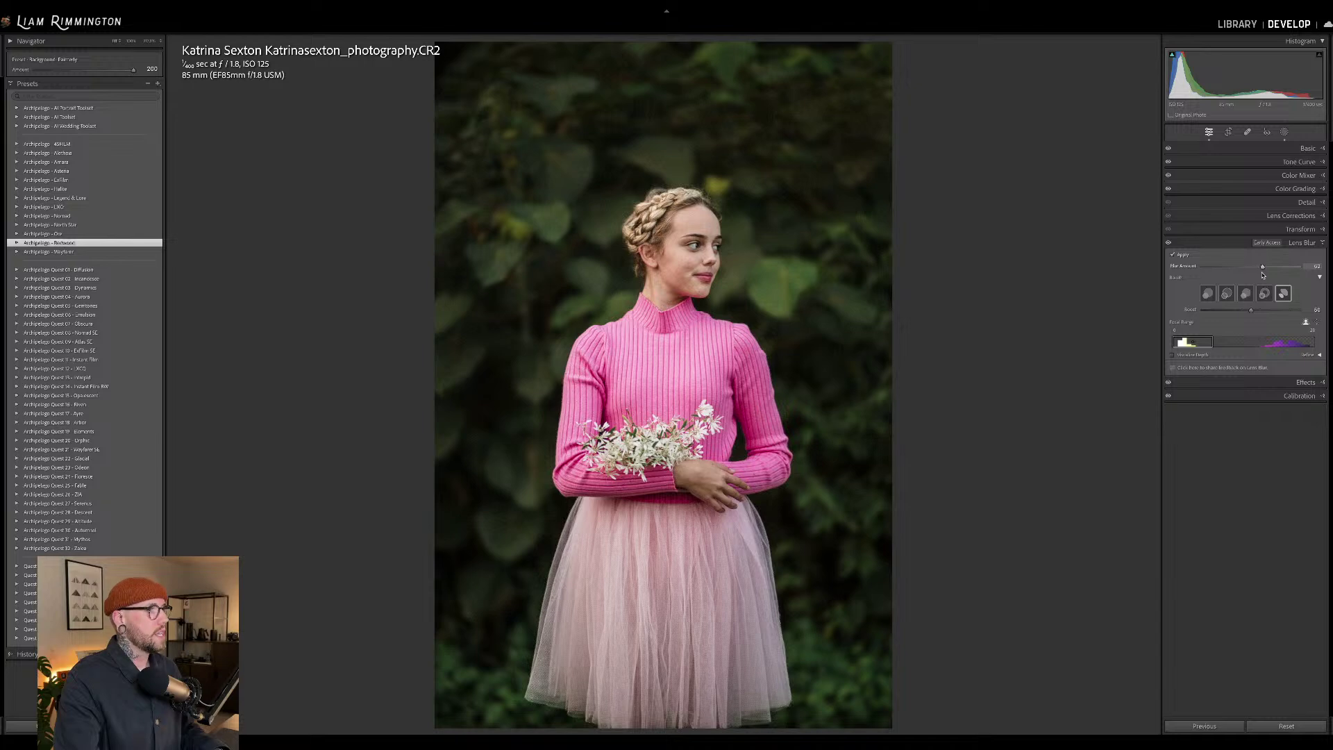
left_click_drag(1262, 275, 1254, 274)
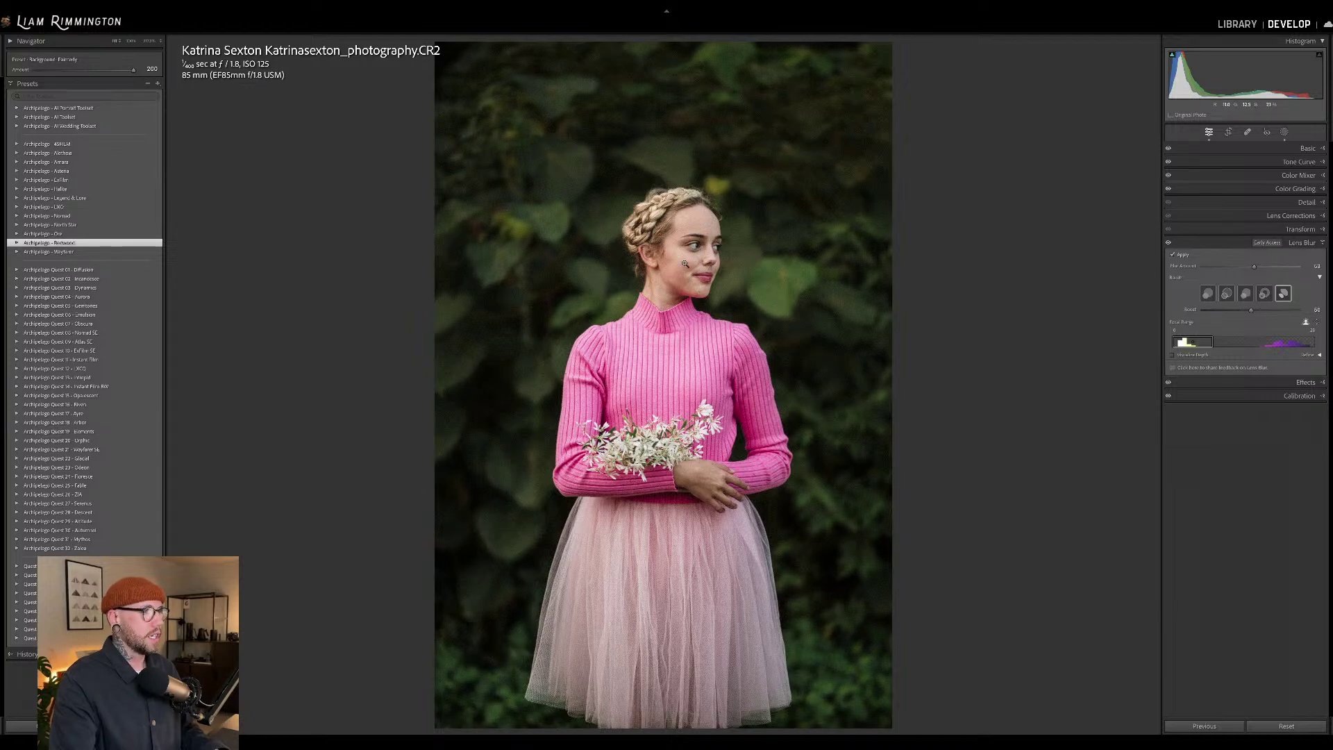
left_click(1293, 148)
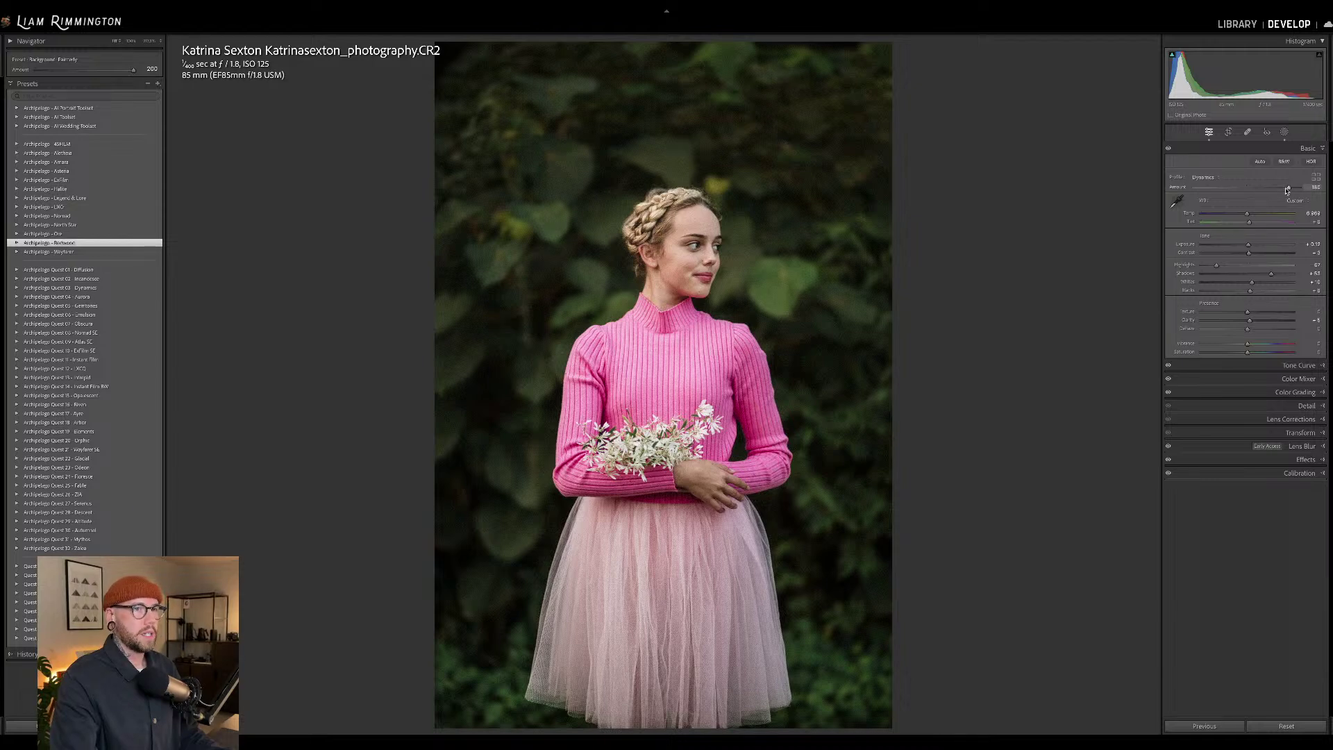
- Lower the profile amount moderately and apply a Dust & Scratches preset from the Quest Tools collection
mouse_move(1288, 187)
left_mouse_down()
mouse_move(1302, 187)
mouse_move(1263, 186)
left_mouse_up()
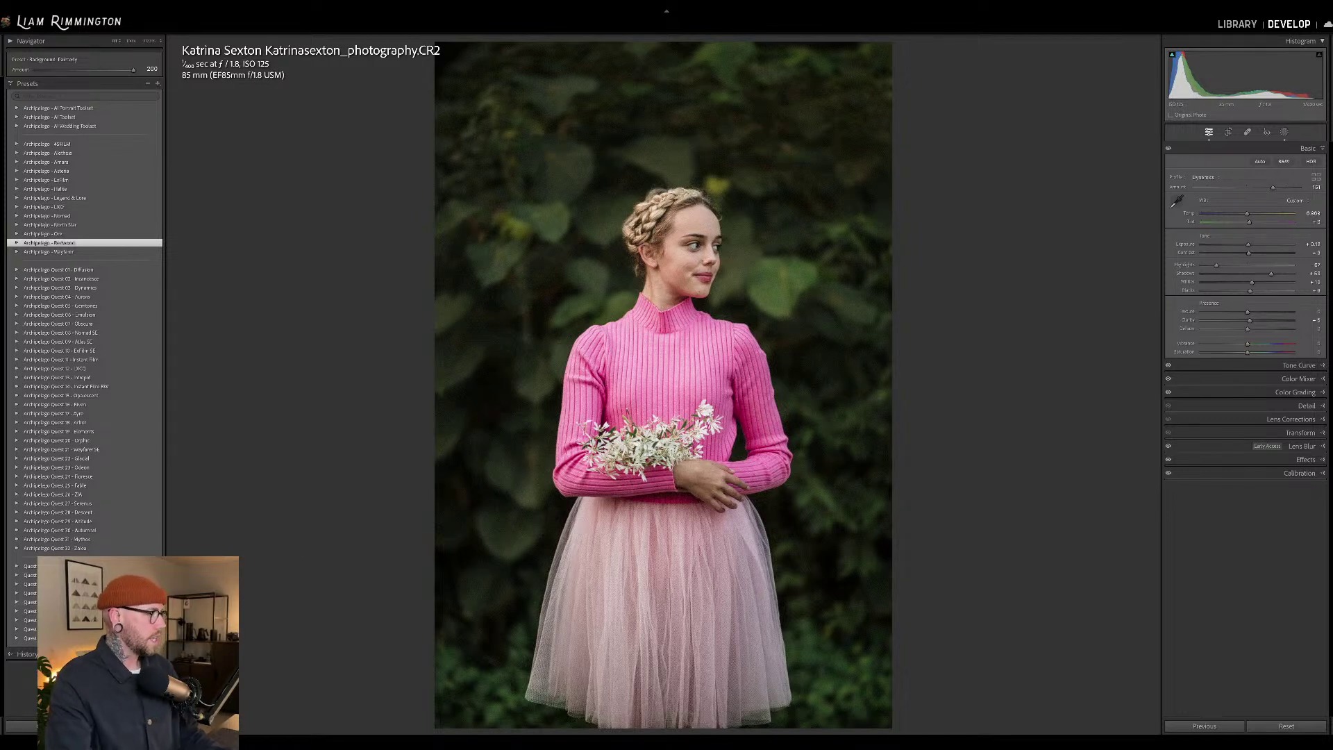
left_click(17, 595)
scroll(89, 319, "down", 1)
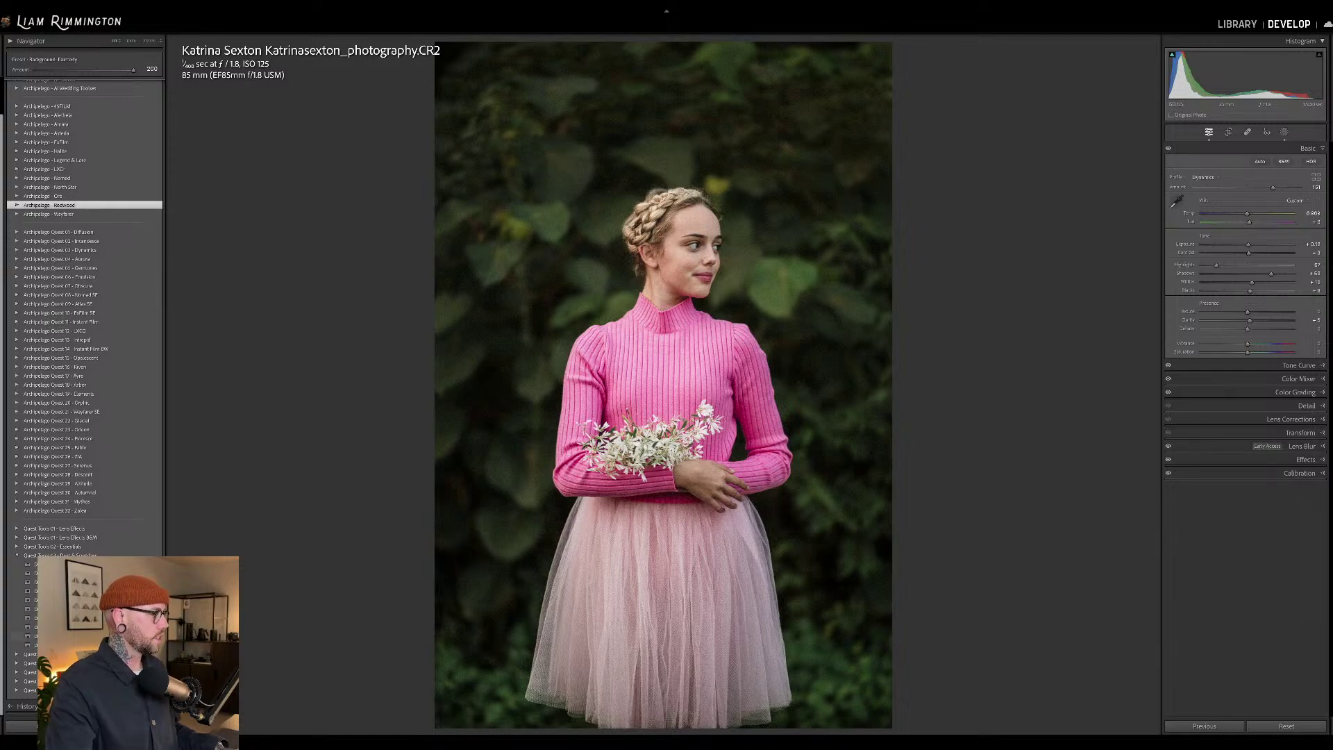
left_click(104, 636)
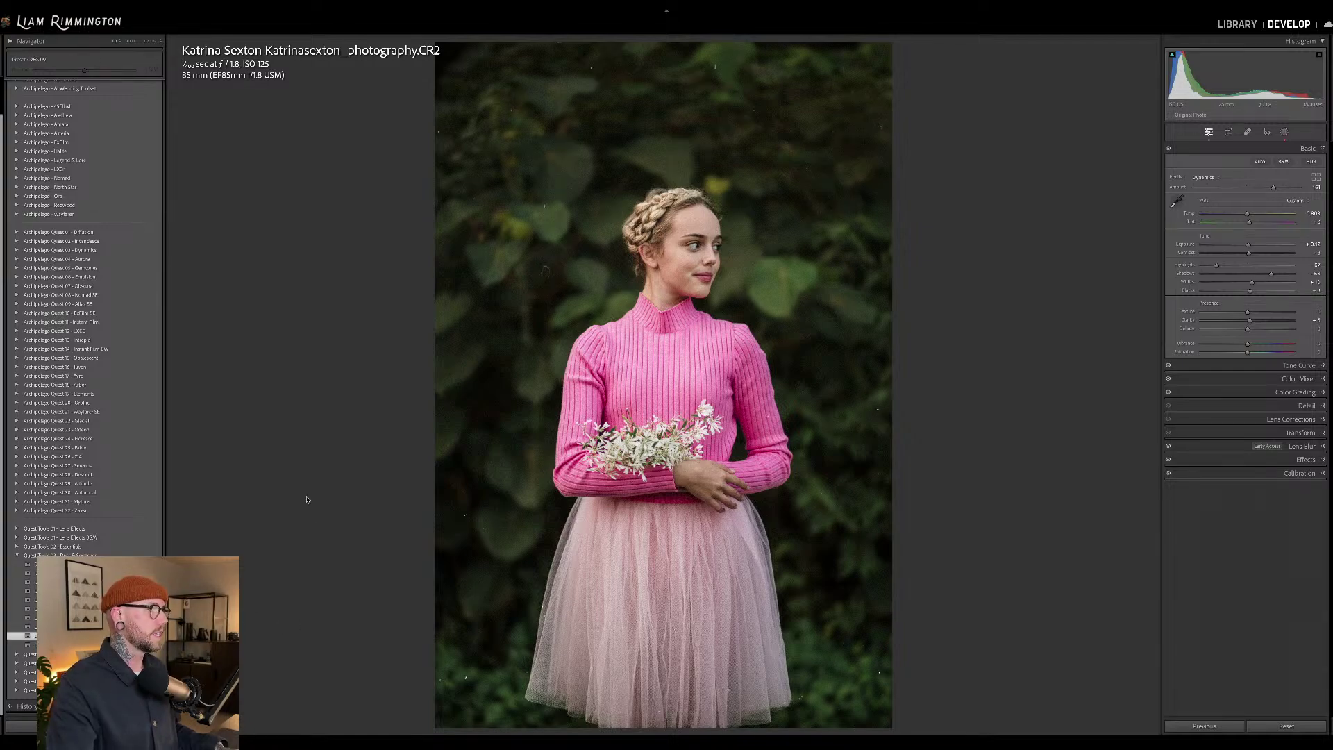
- Examine the dust and scratches up close across the woman, skirt and foliage, and briefly review the photo's masks
left_click(472, 112)
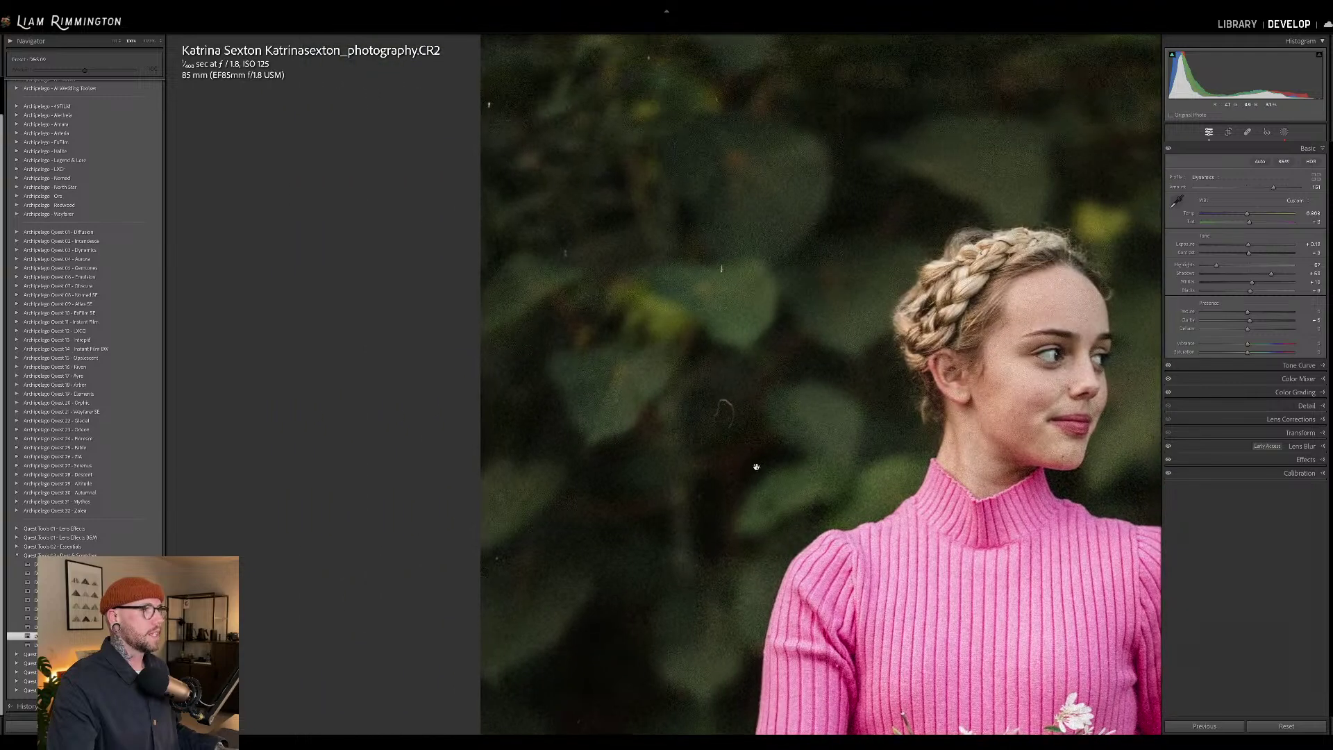
left_click_drag(729, 294, 587, 406)
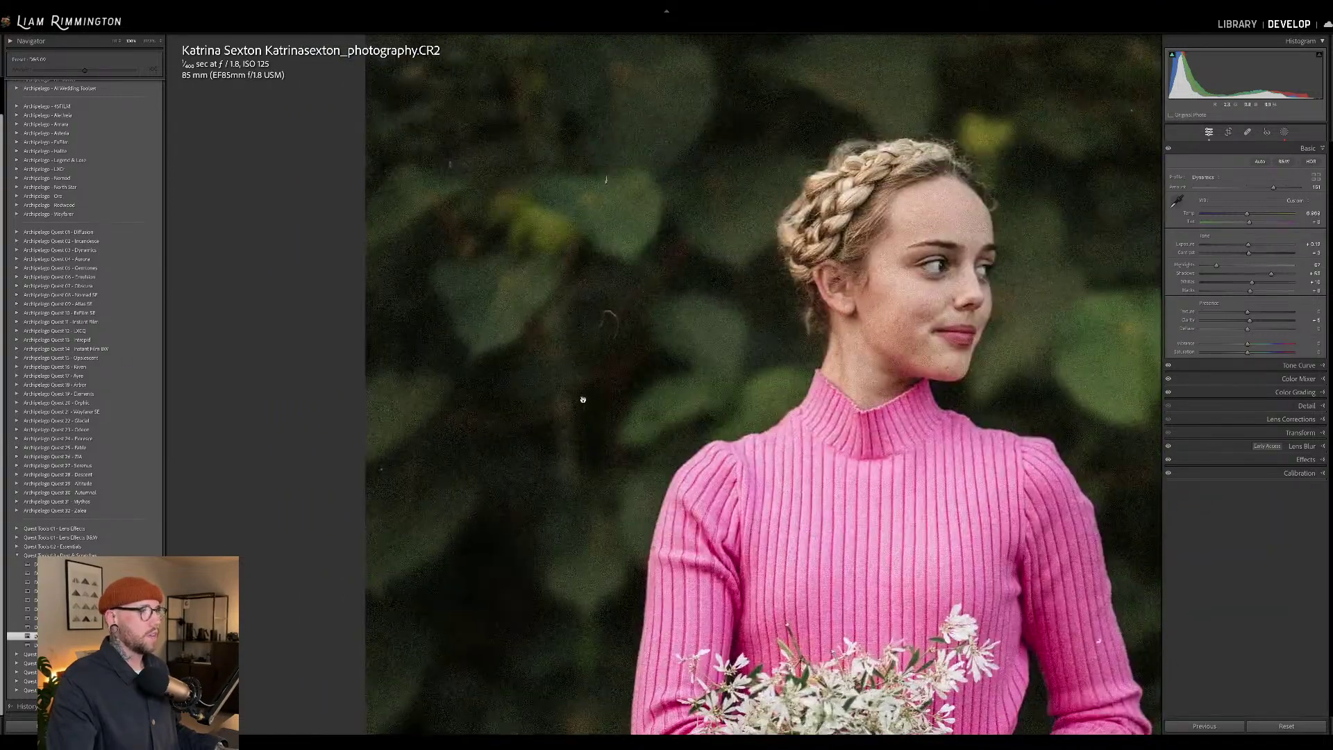
scroll(556, 447, "down", 10)
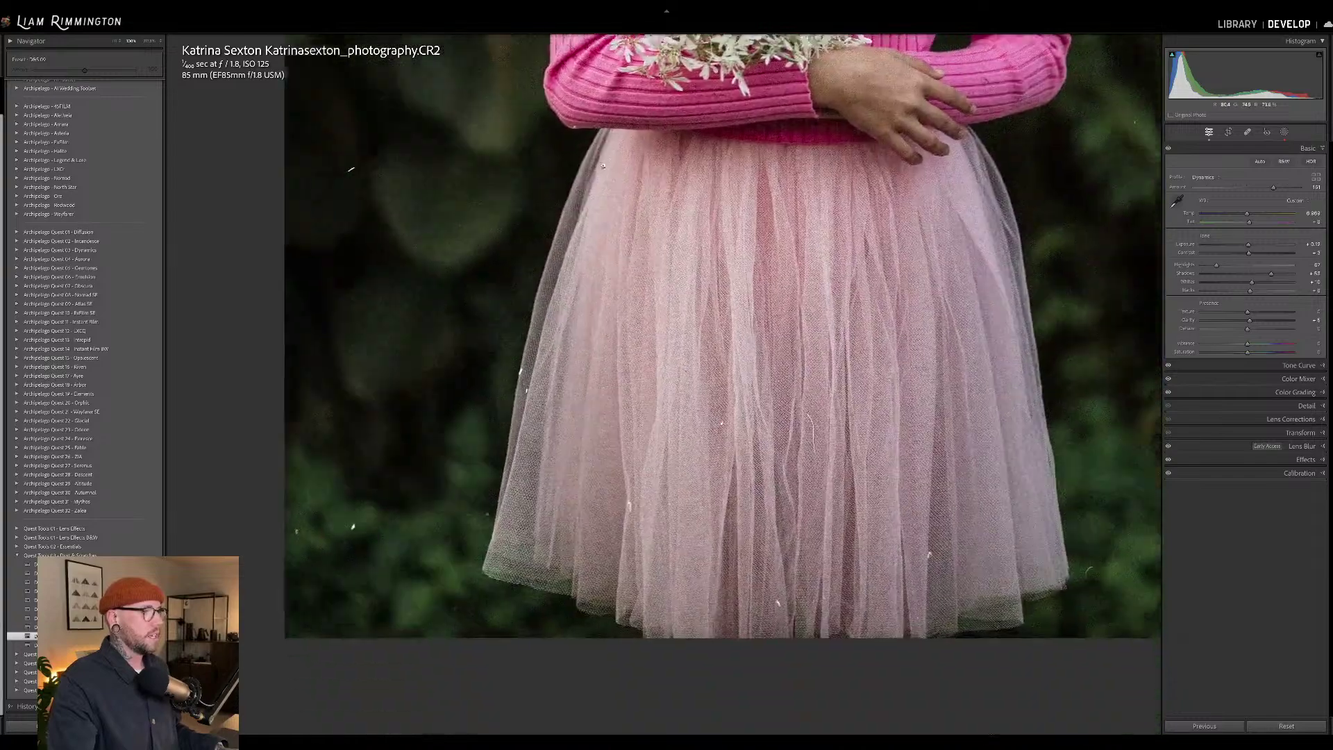
scroll(557, 448, "up", 10)
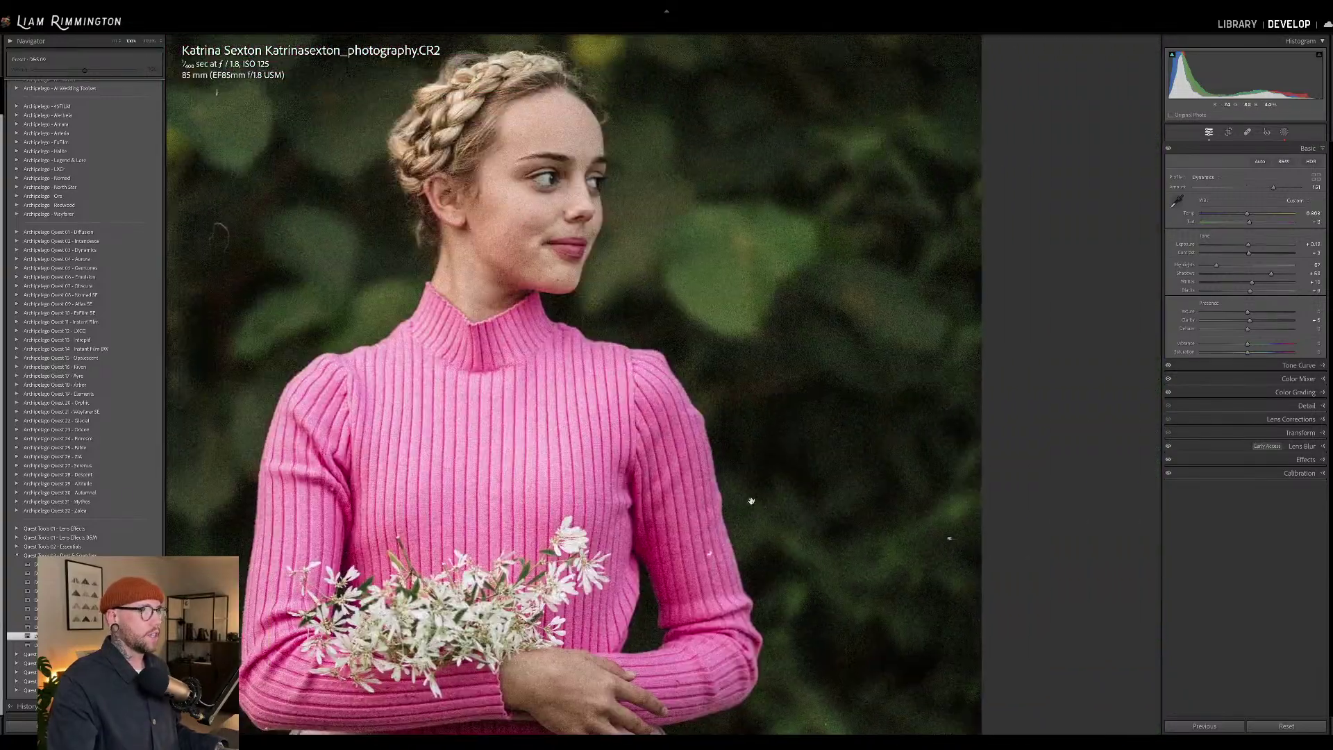
left_click(751, 500)
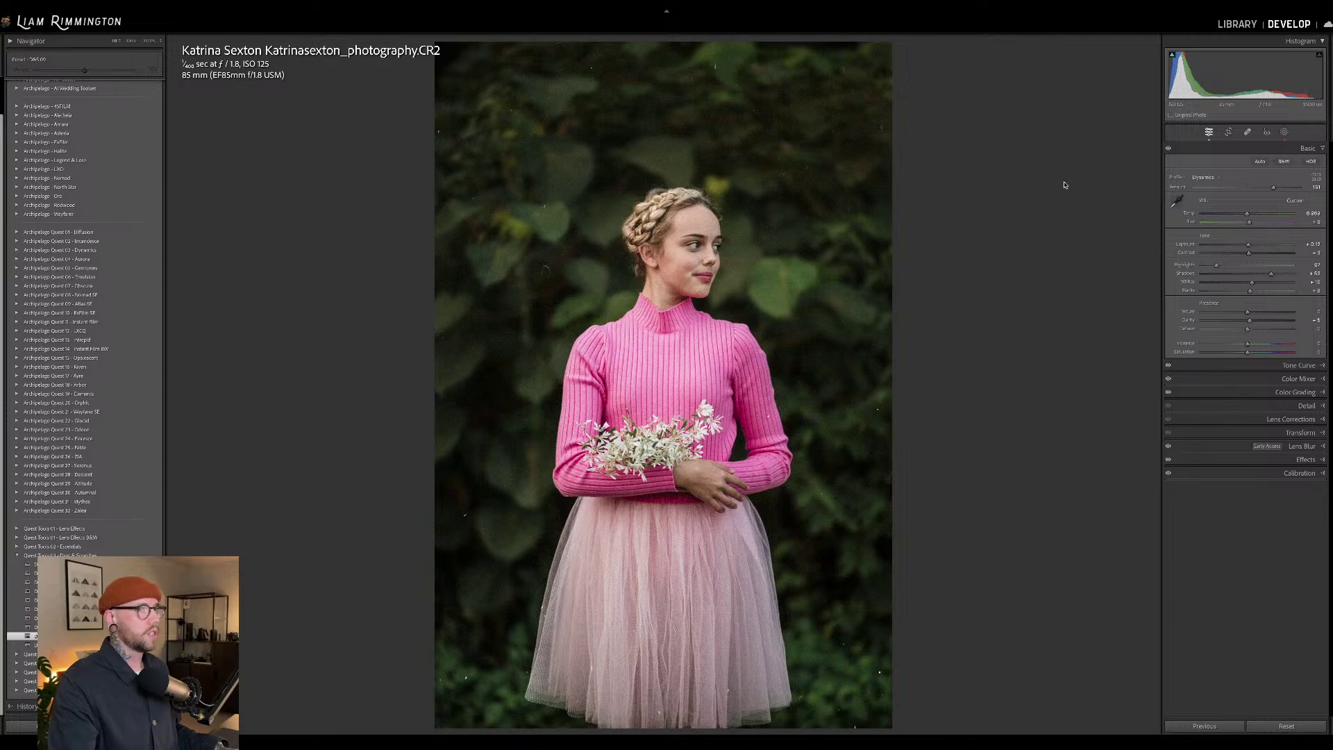
left_click(1285, 133)
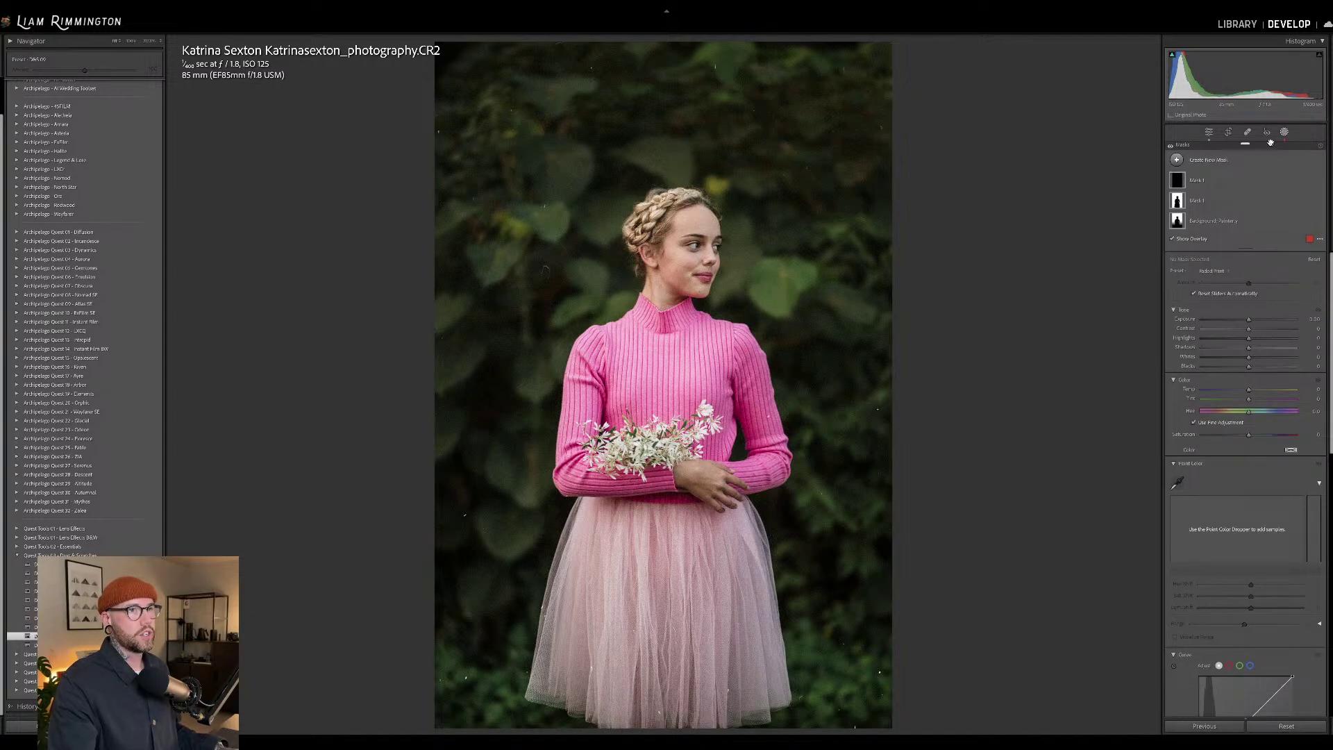
left_click(1285, 133)
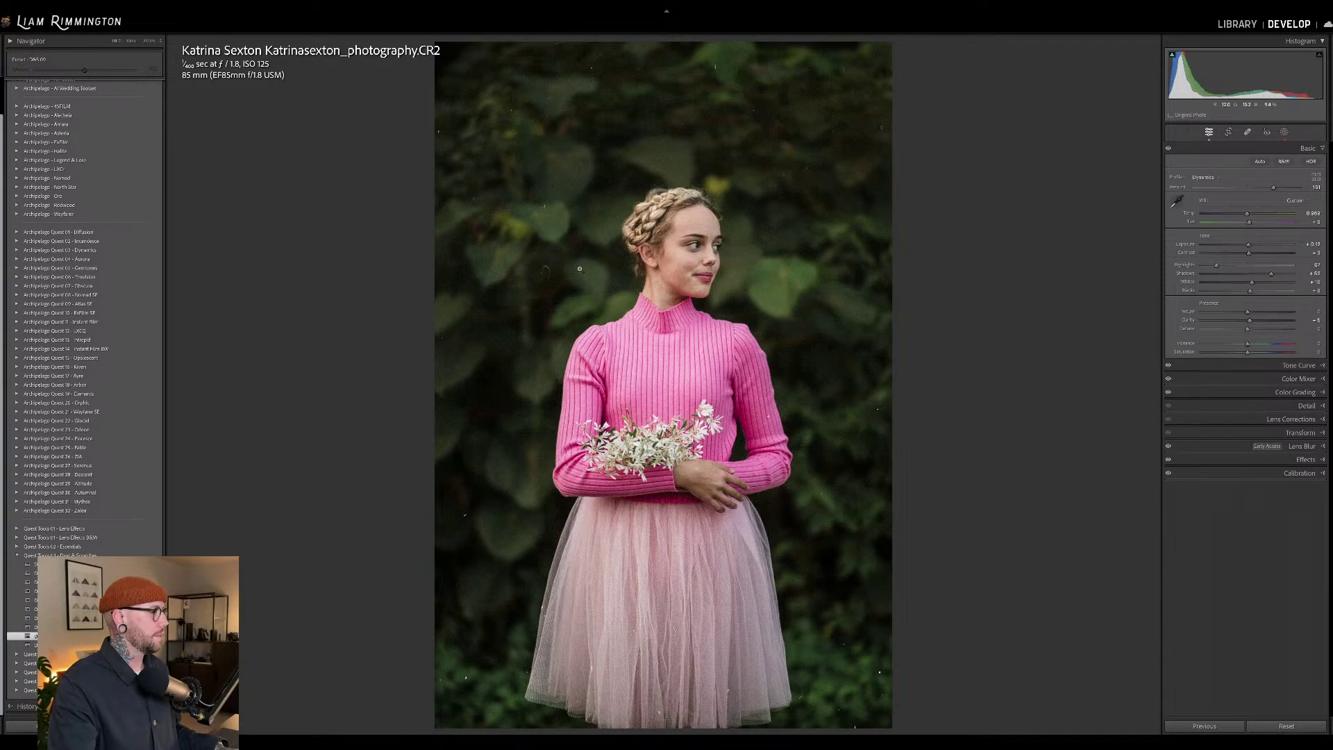
- Apply a Quest Tools film border preset with sprocket holes and orange light leaks, and slightly lower the profile amount
left_click(18, 556)
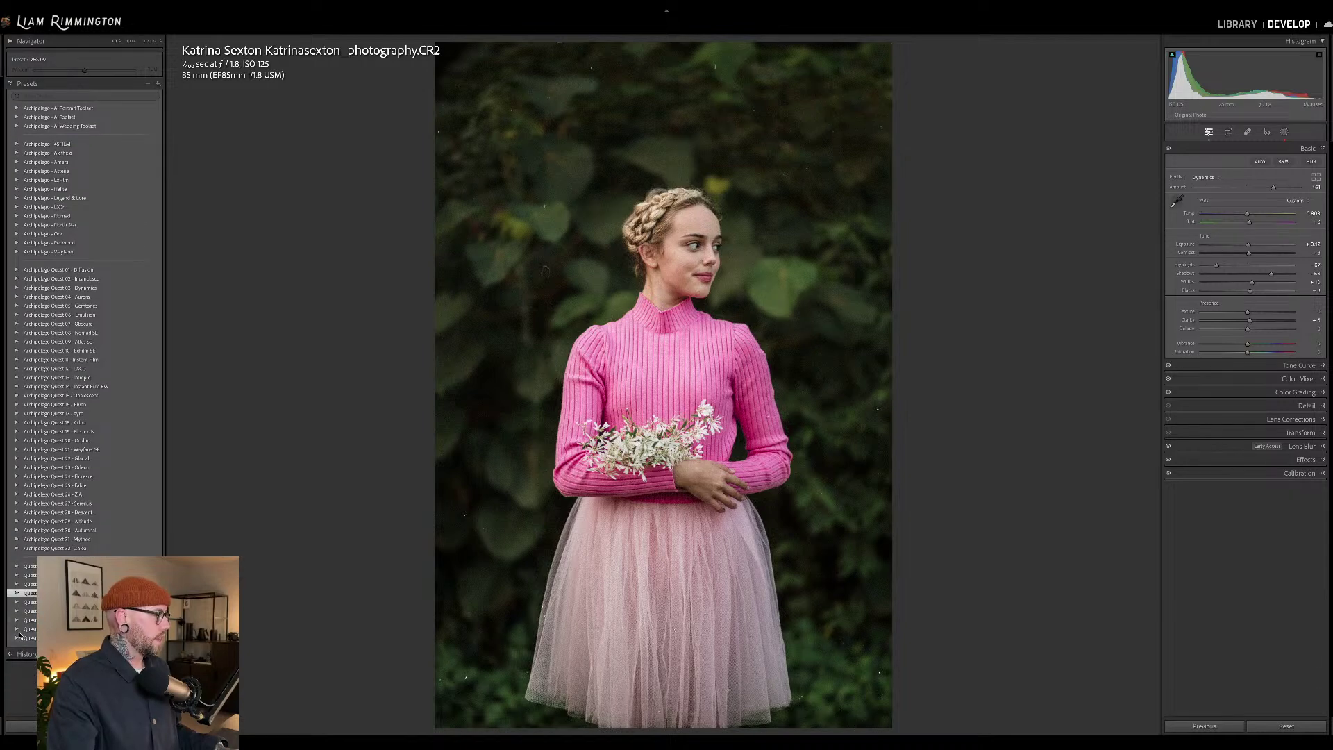
left_click(17, 630)
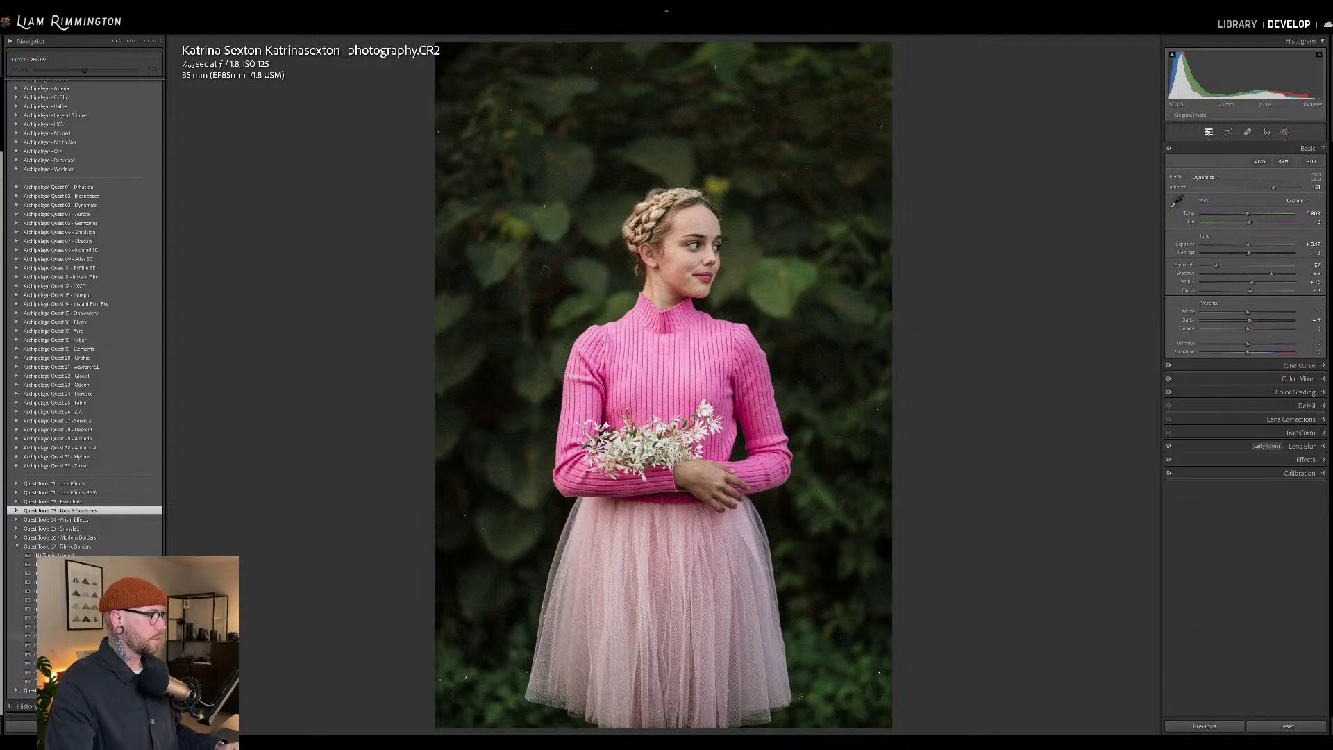
left_click(21, 635)
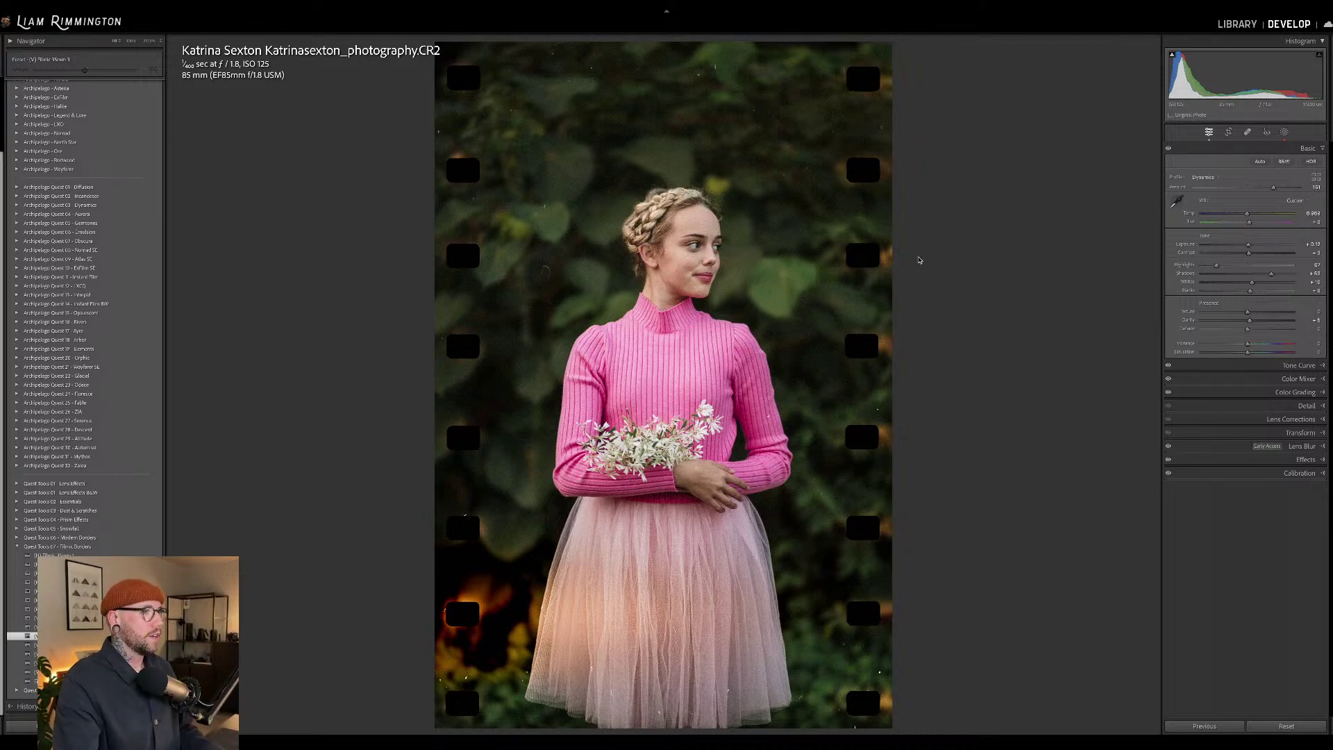
mouse_move(1274, 191)
left_mouse_down()
mouse_move(1223, 191)
mouse_move(1261, 192)
left_mouse_up()
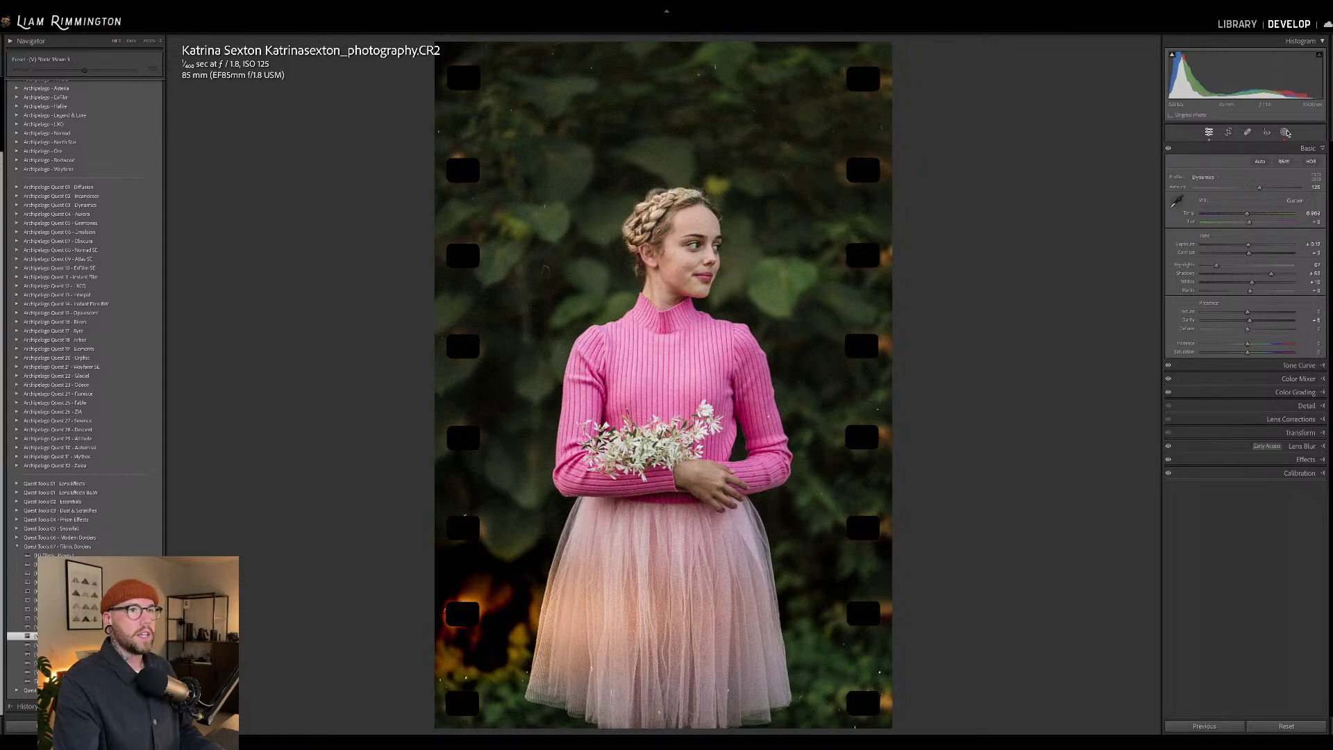
- Lower the background mask's contrast and slightly raise its exposure, leave masking, and raise the profile amount to about 143
left_click(1284, 132)
scroll(1210, 205, "down", 5)
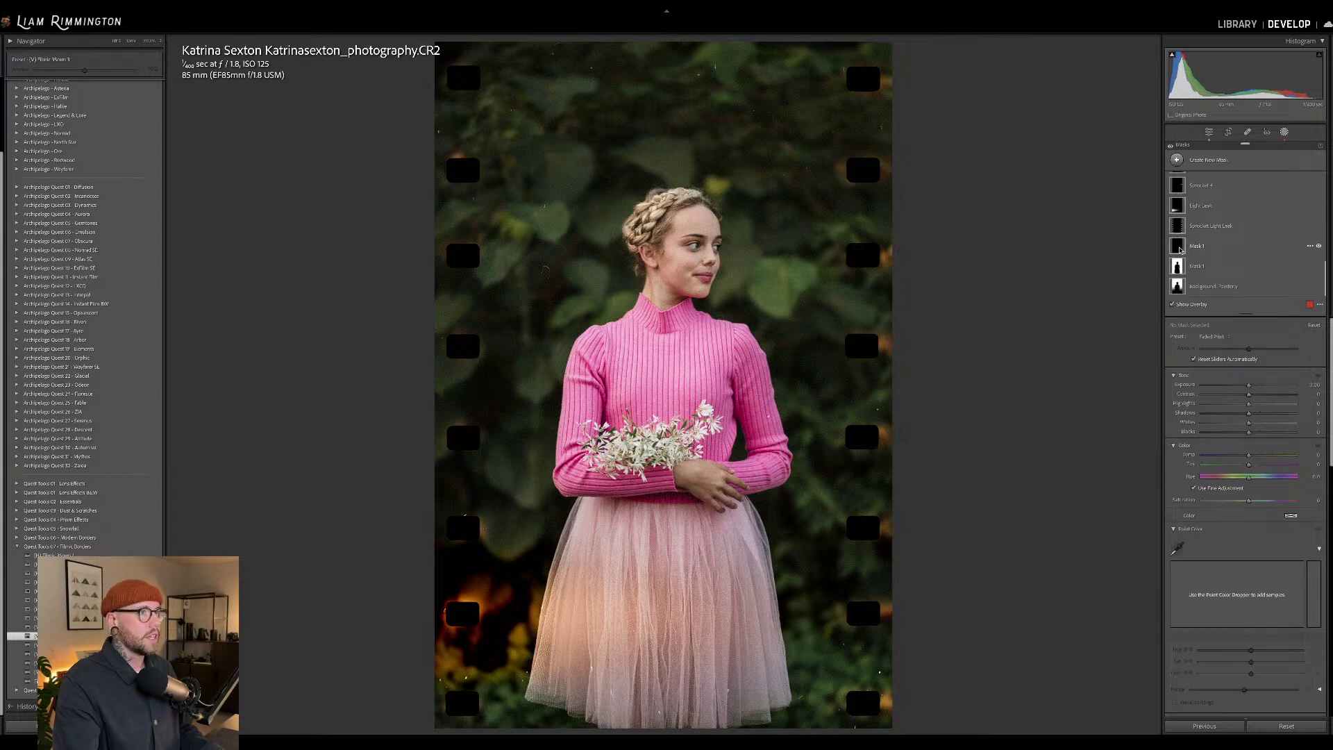
left_click(1180, 266)
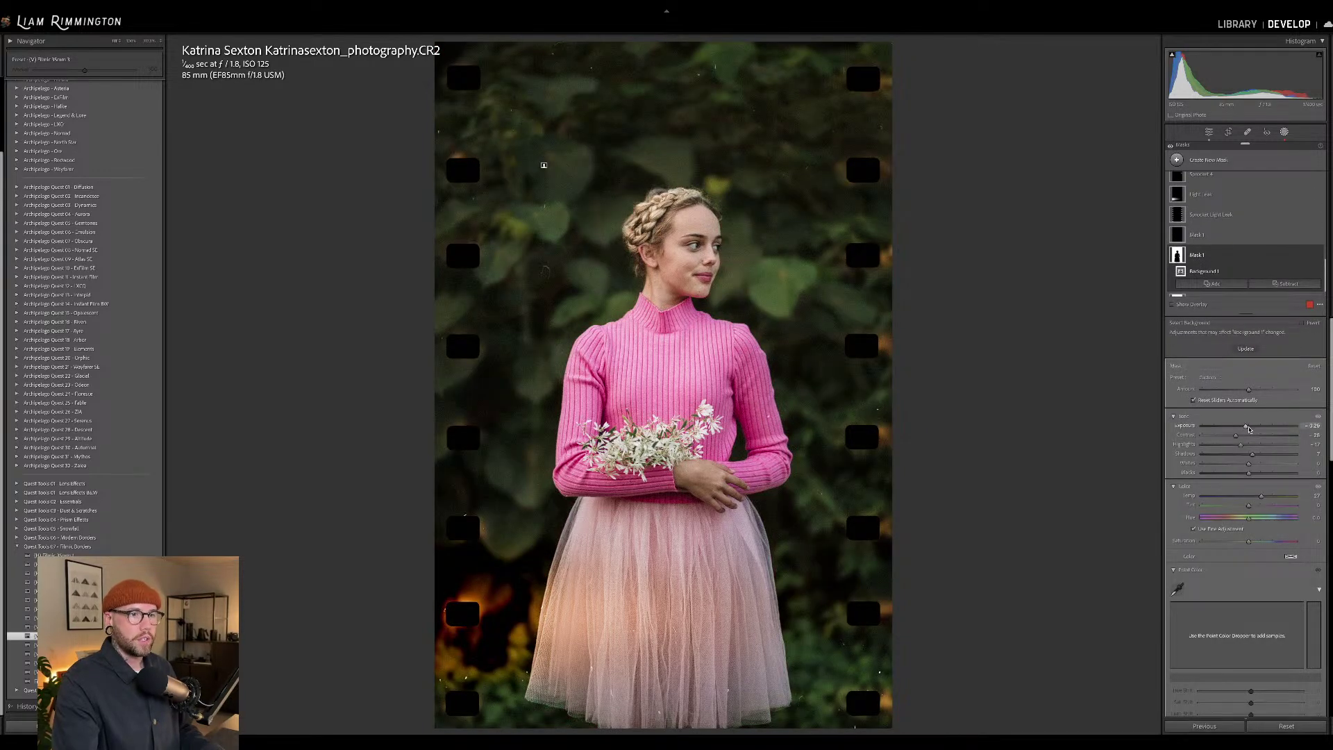
left_click_drag(1250, 429, 1224, 436)
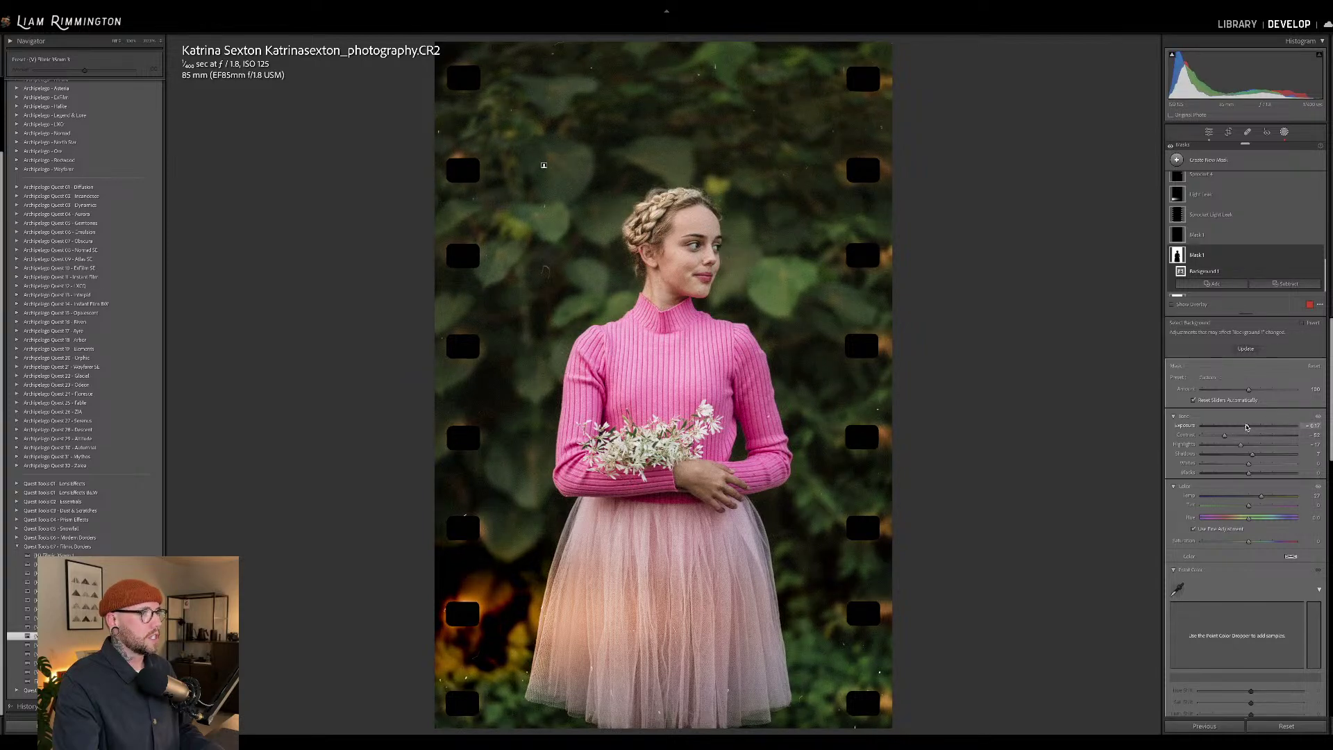
key("shift+w")
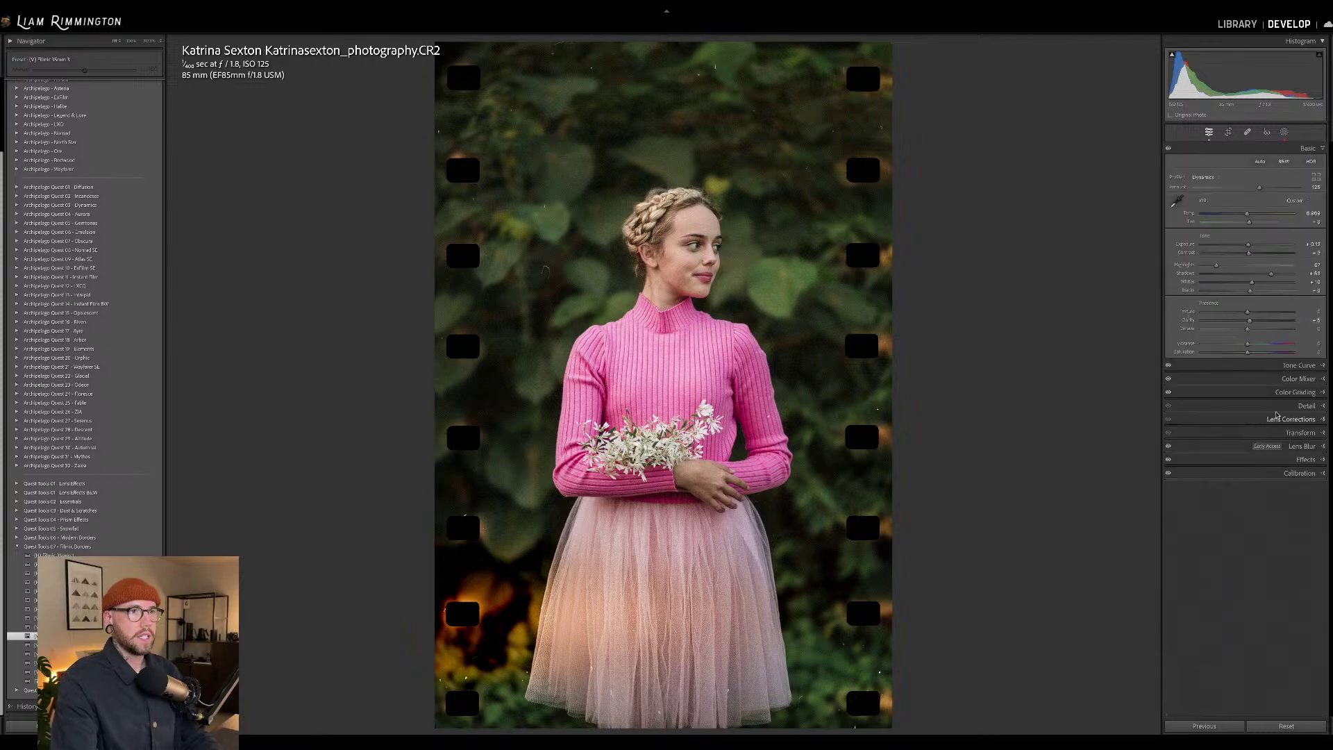
left_click_drag(1253, 191, 1271, 188)
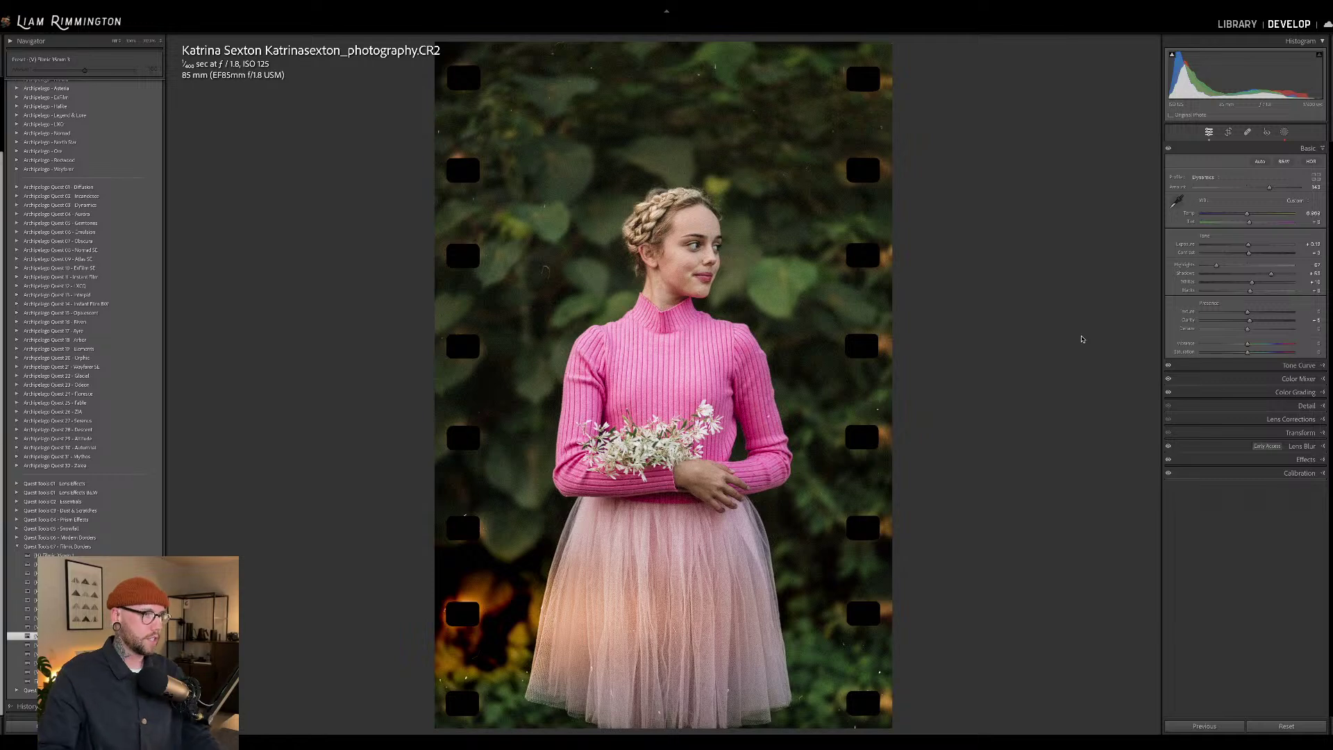
- Compare the edit with the original, first full frame and in a side-by-side view close up on the woman's face
key("backslash")
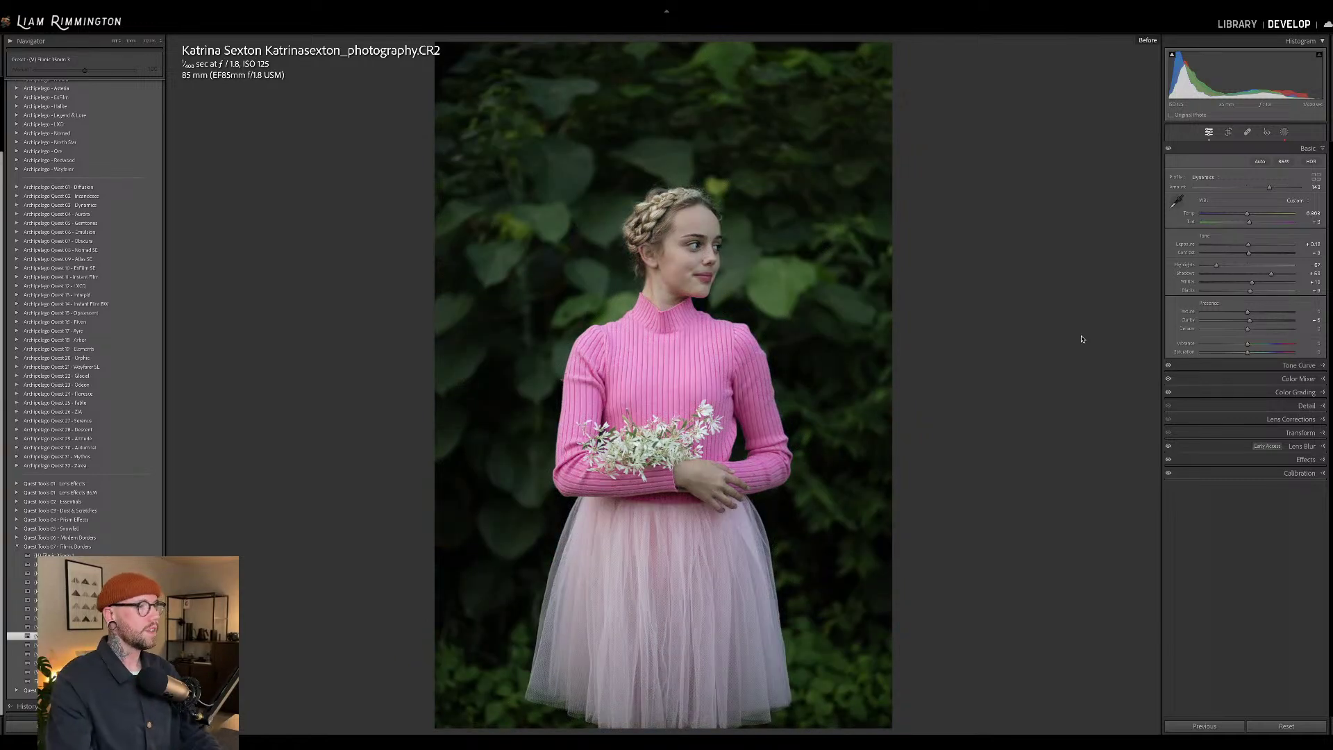
key("backslash")
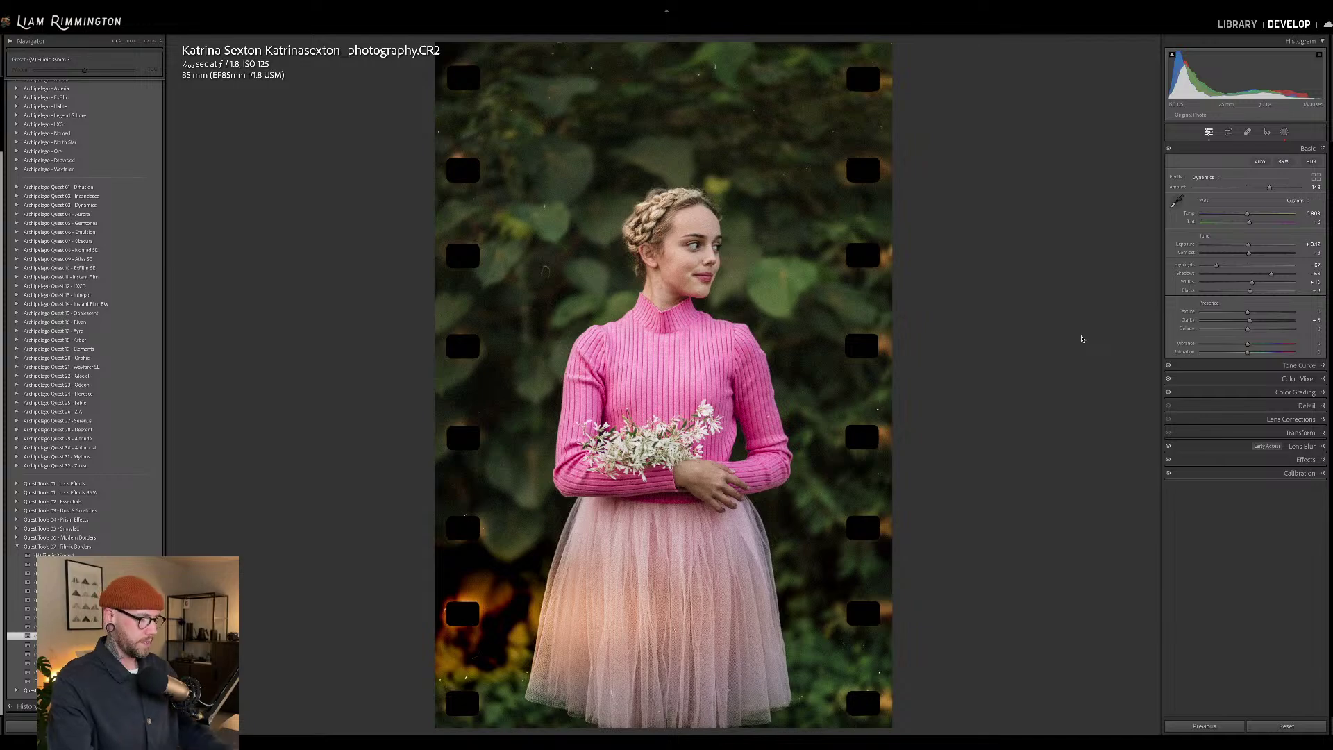
key("y")
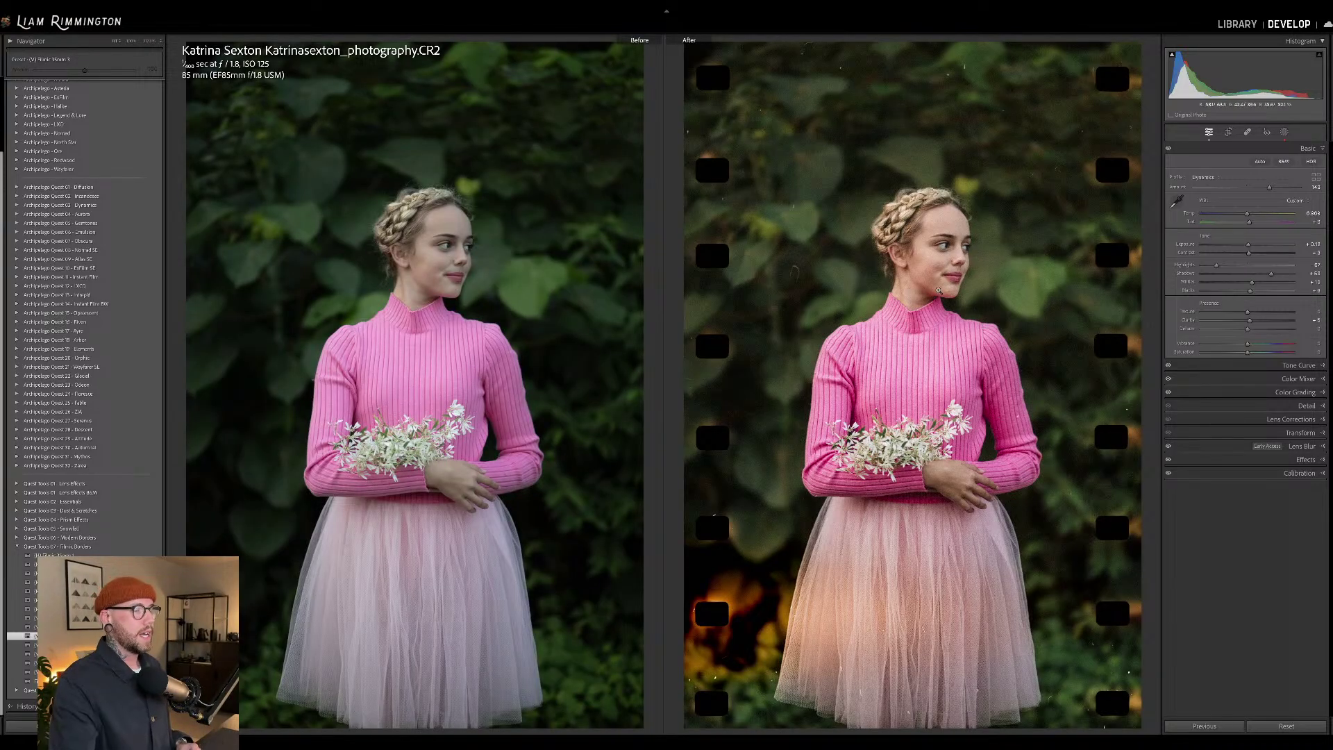
left_click(931, 267)
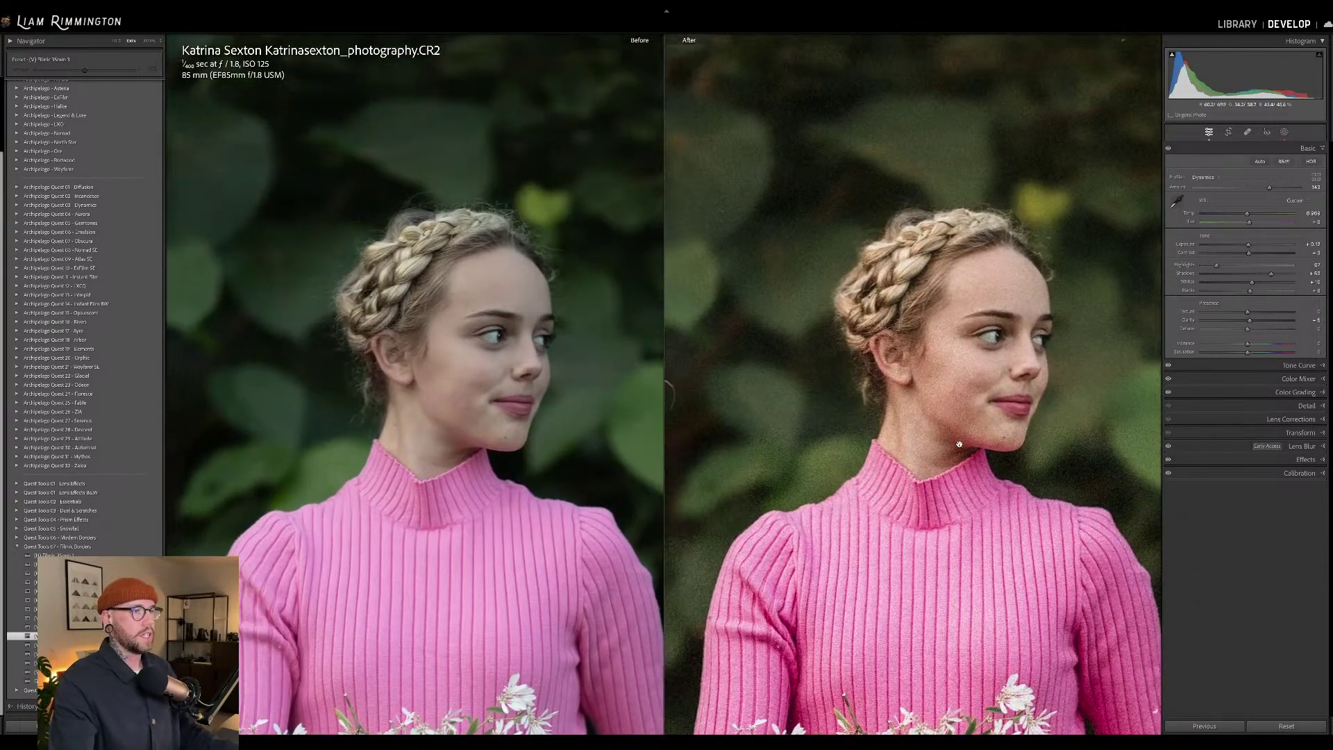
left_click_drag(922, 352, 979, 411)
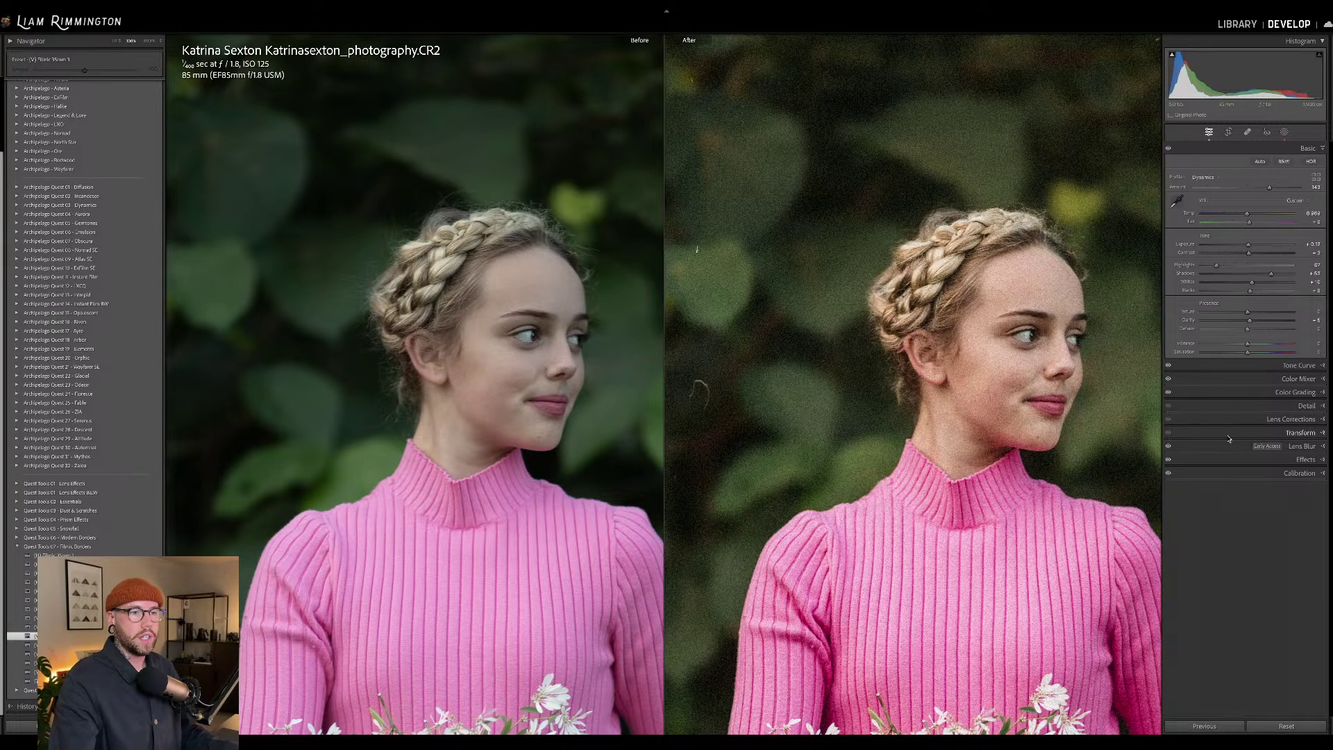
- Inspect the foliage texture and sprocket-hole borders side by side, return to the single view and compare it with the original again
left_click(1010, 378)
left_click_drag(1036, 223, 1096, 569)
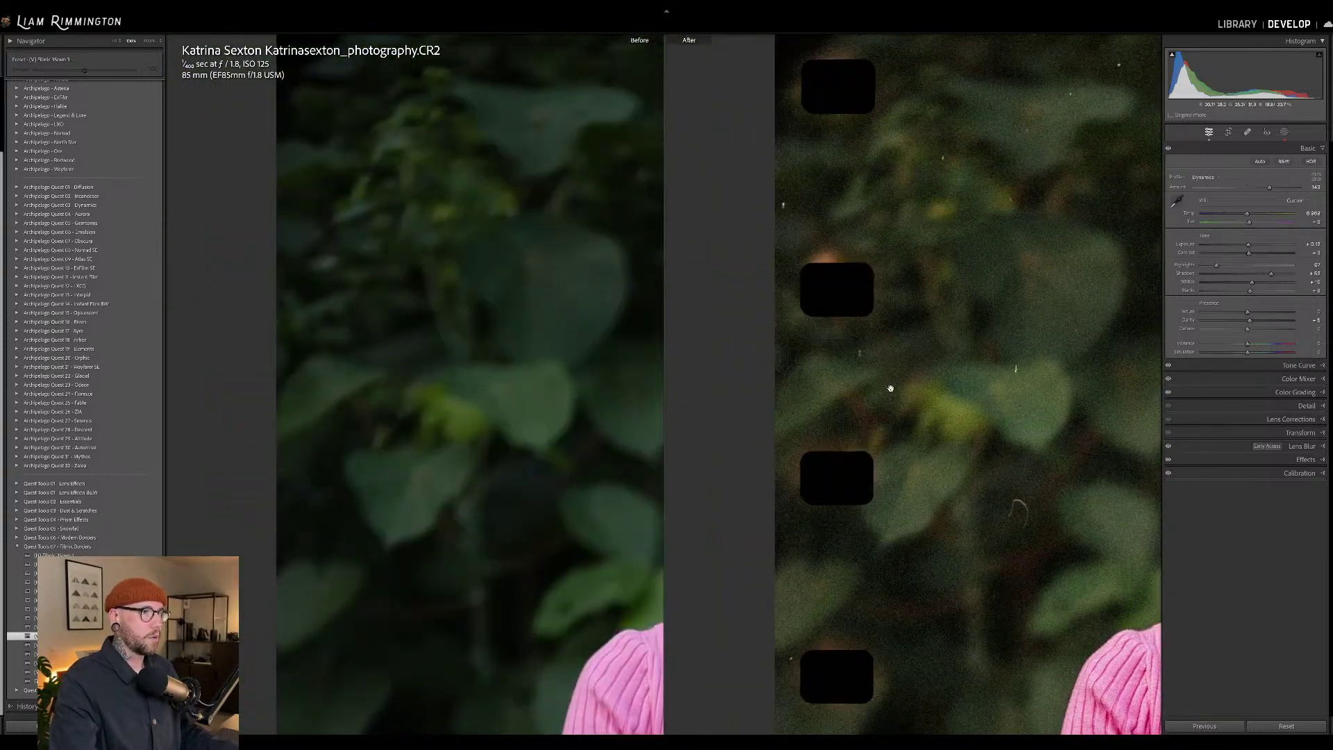
left_click_drag(856, 345, 937, 639)
left_click_drag(961, 594, 848, 210)
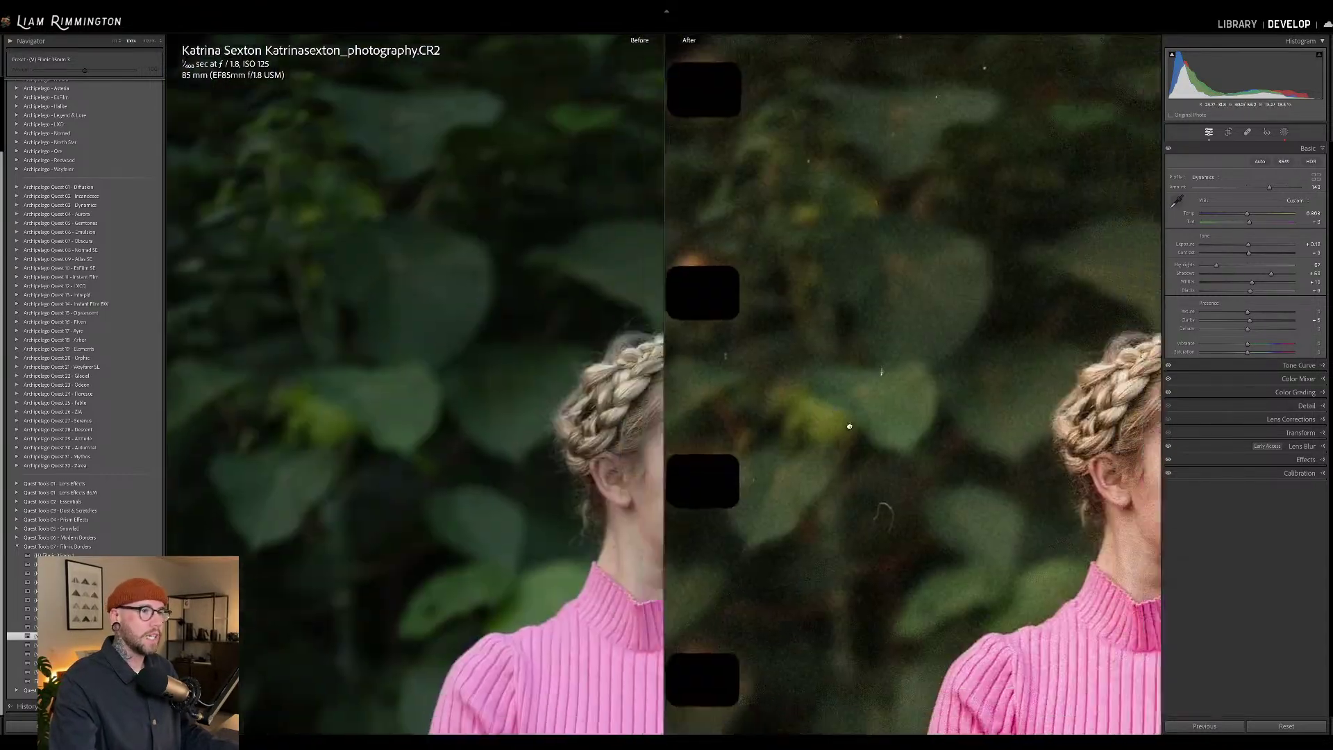
left_click_drag(986, 480, 987, 213)
left_click(988, 214)
left_click(803, 518)
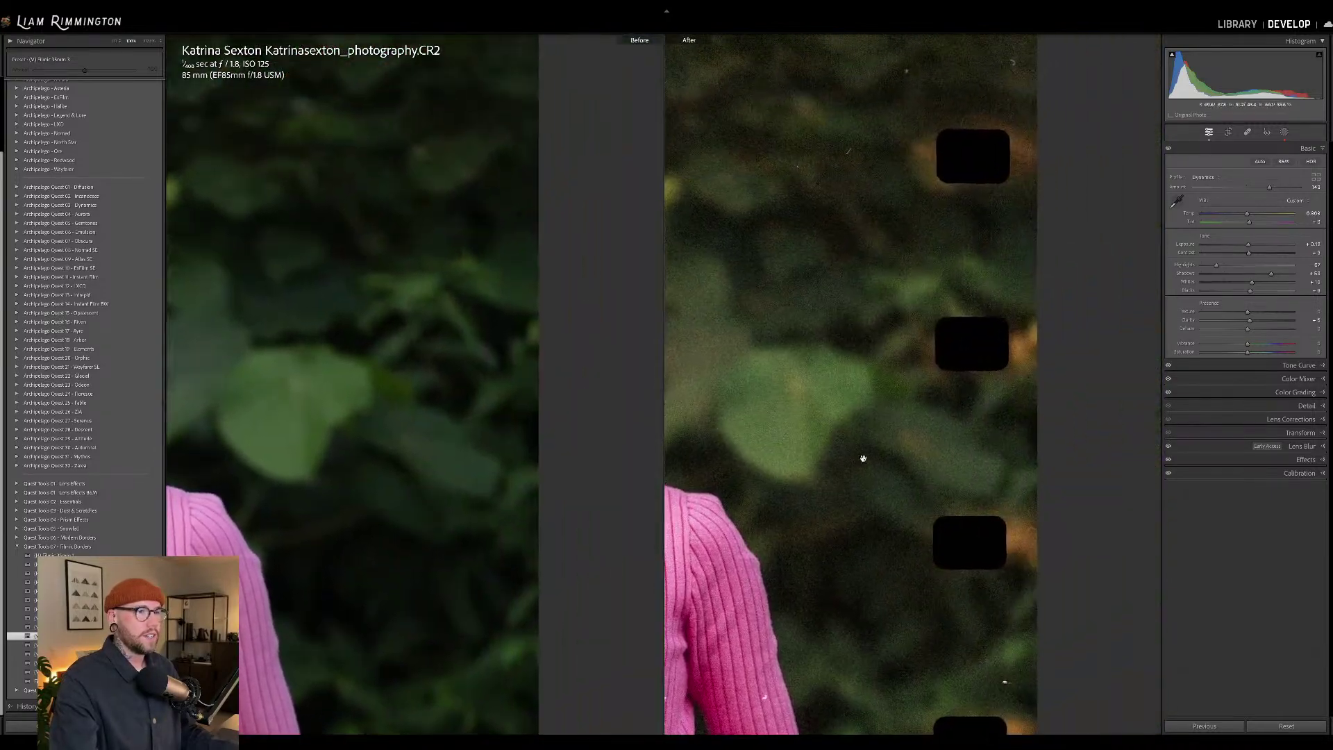
left_click(803, 518)
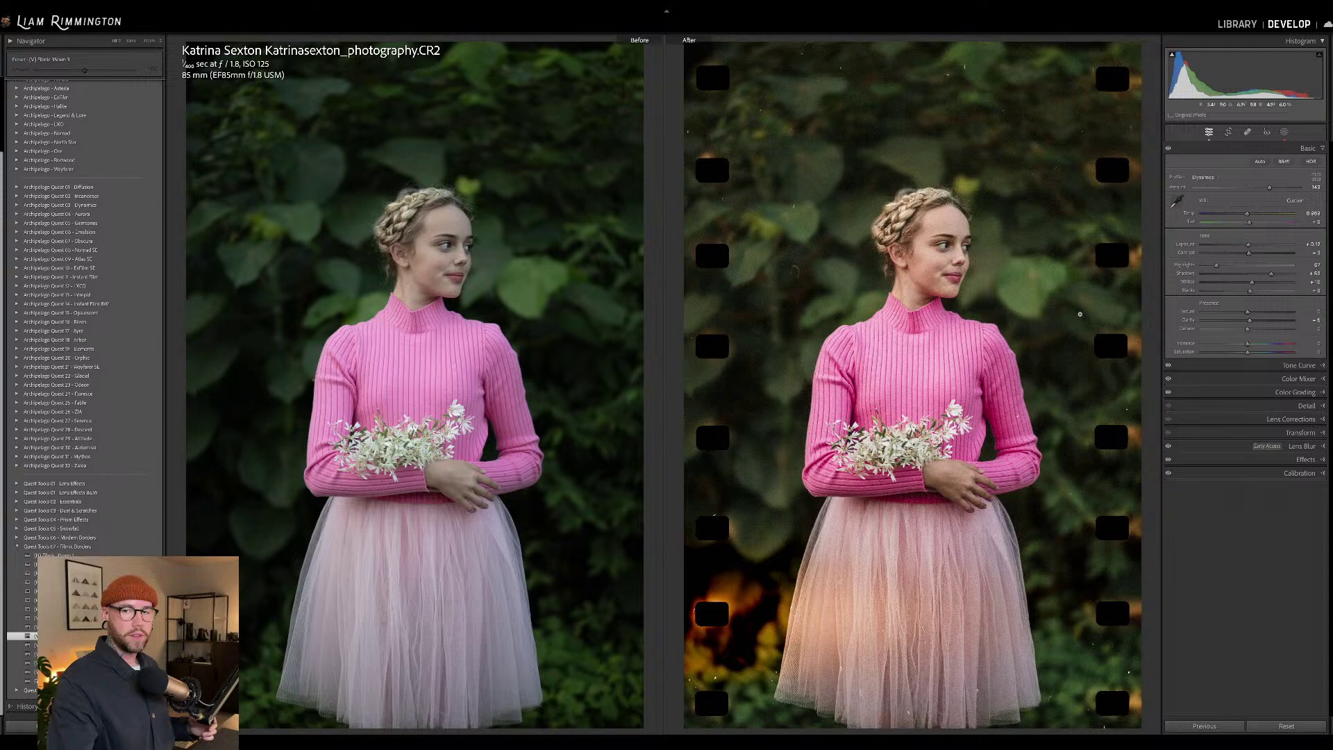
key("y")
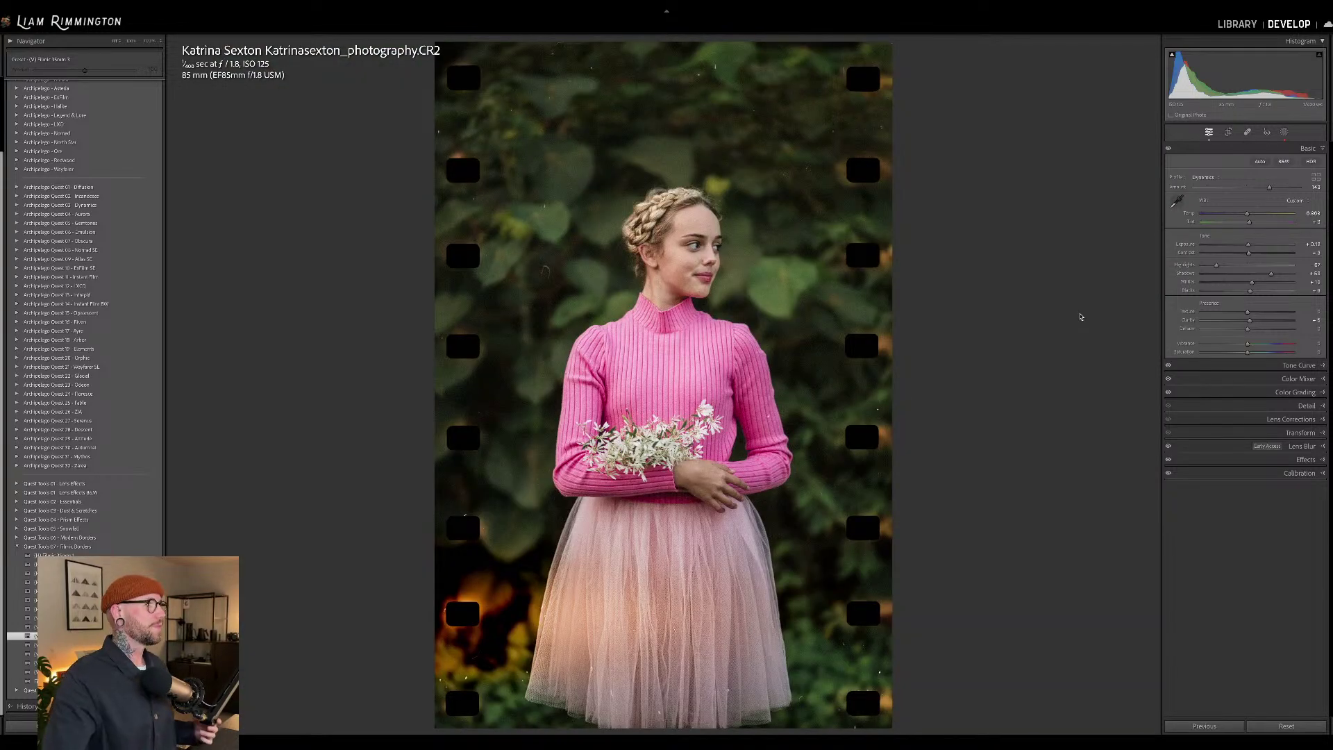
key("backslash")
key("backslash")
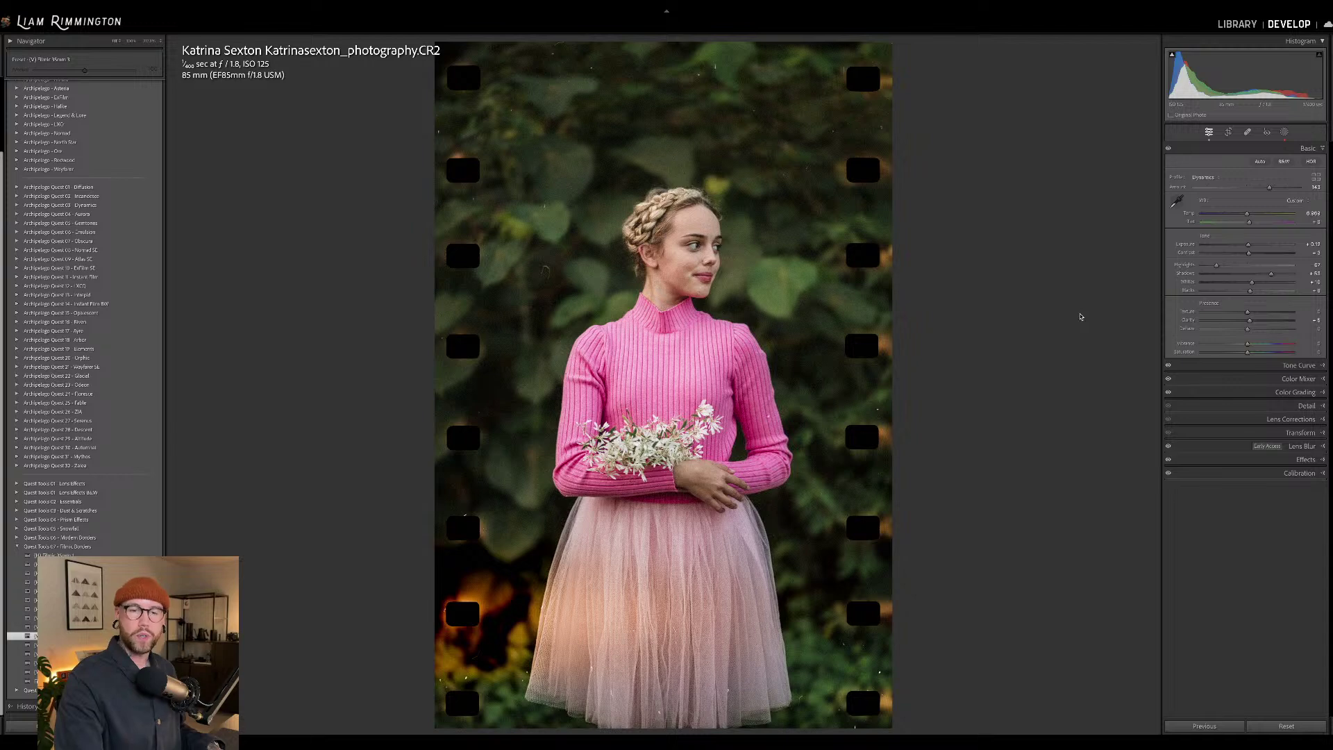
- Go to the lakeside photo of the woman holding a baby and apply the Ayre 02 preset from Archipelago Quest 17
key("Right")
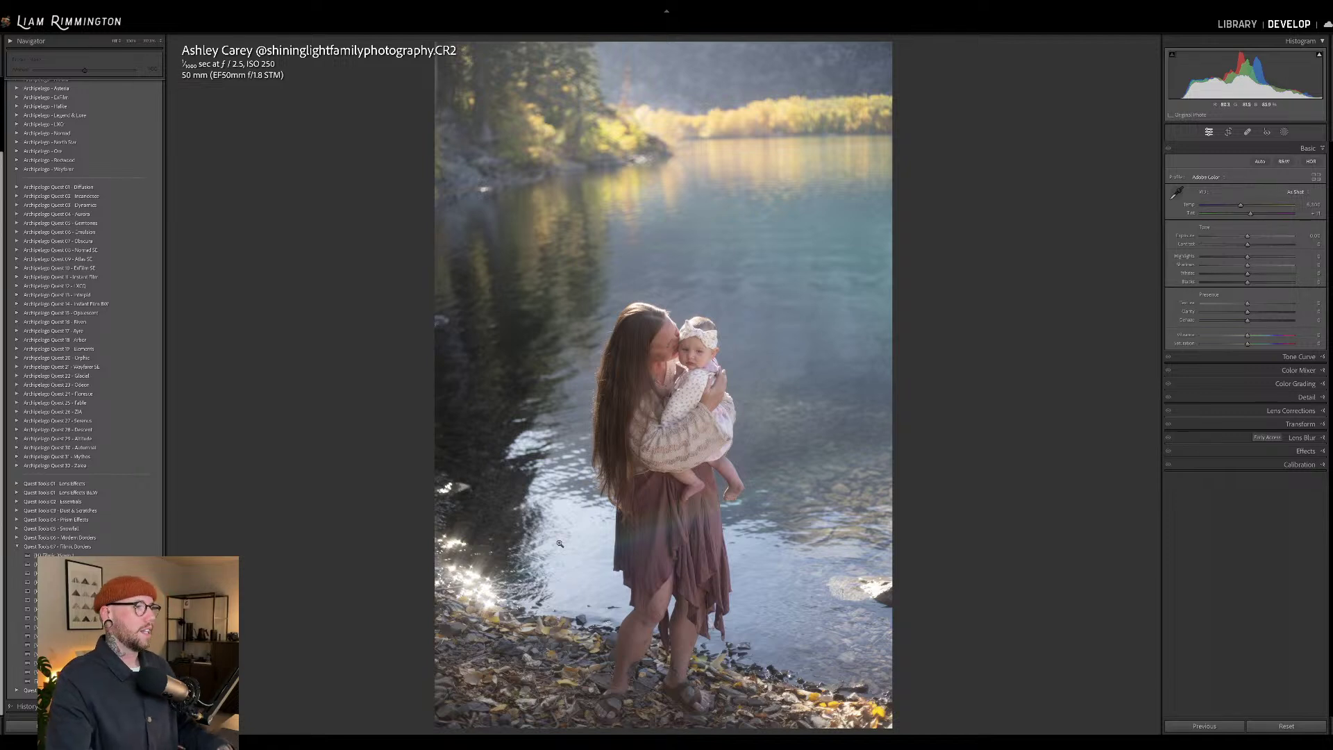
left_click(19, 547)
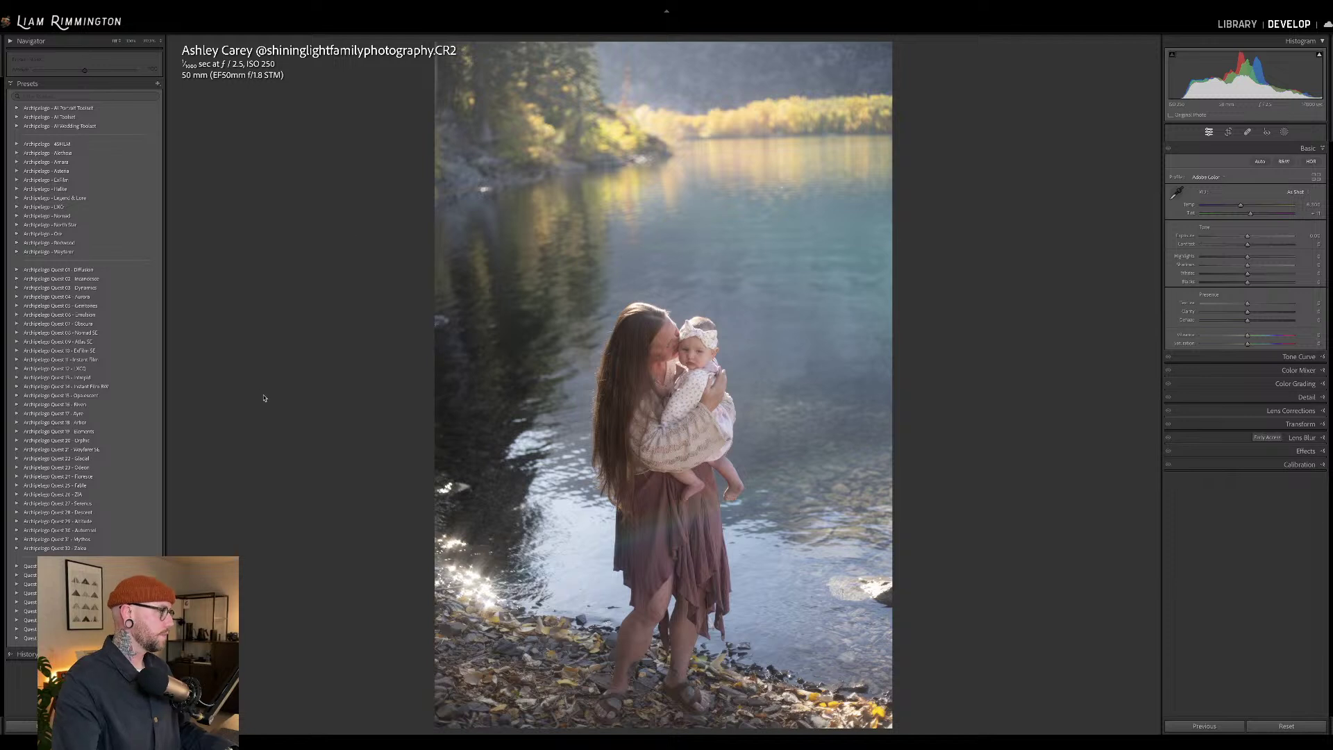
left_click(33, 413)
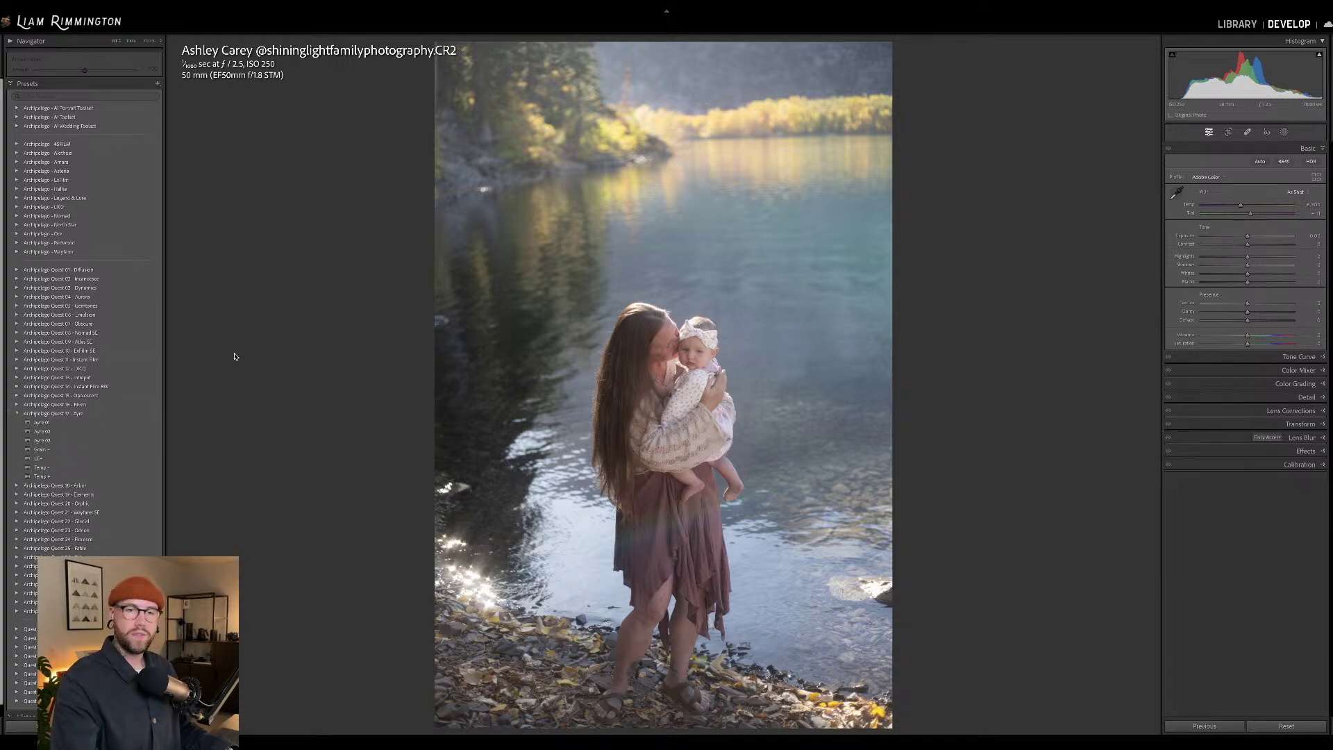
scroll(80, 275, "down", 1)
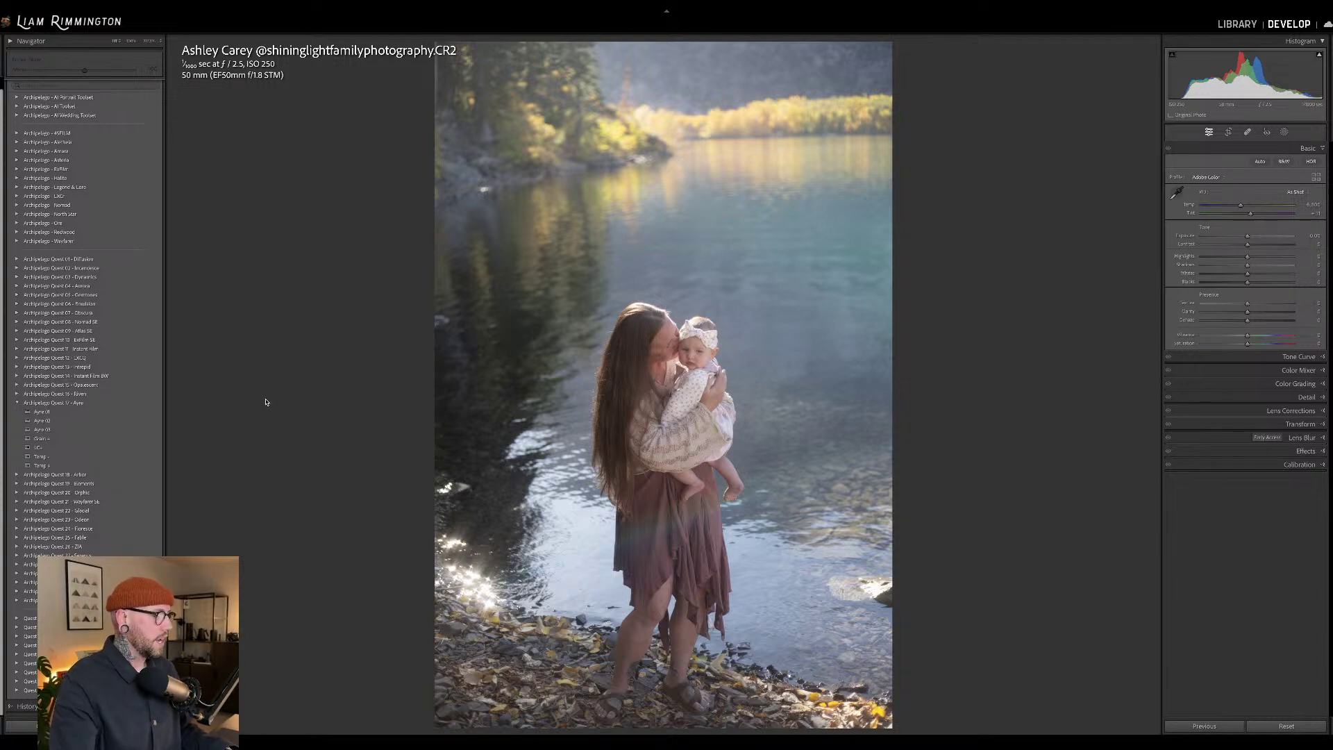
left_click(149, 420)
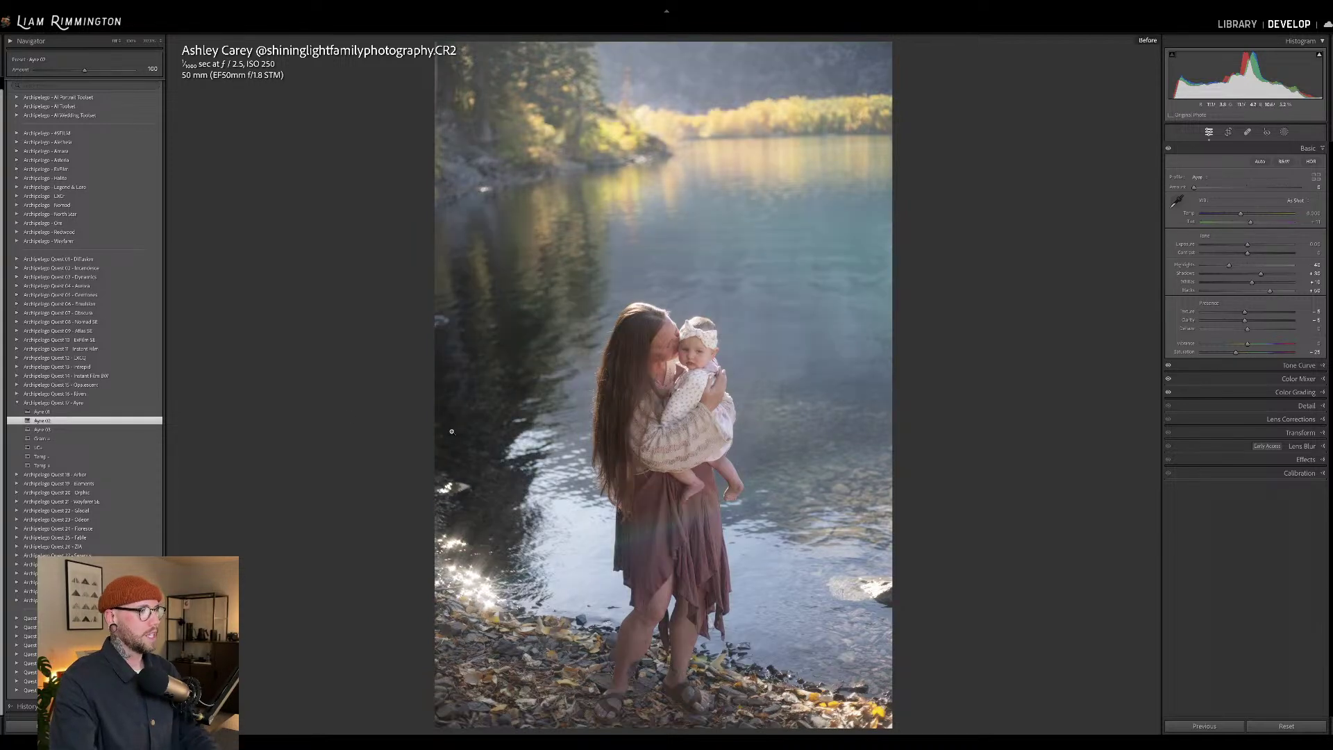
- Compare the Ayre 02 edit with the original photo and warm the white balance temperature slightly
key("backslash")
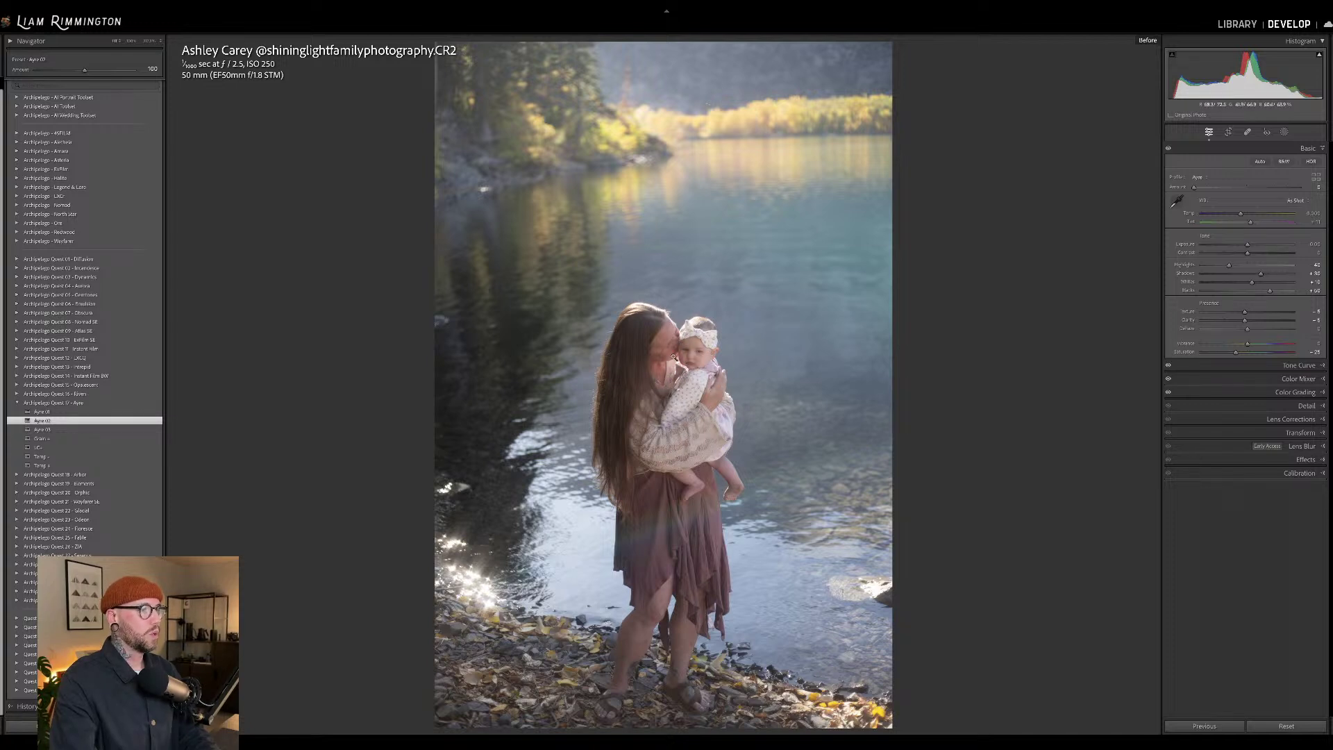
key("backslash")
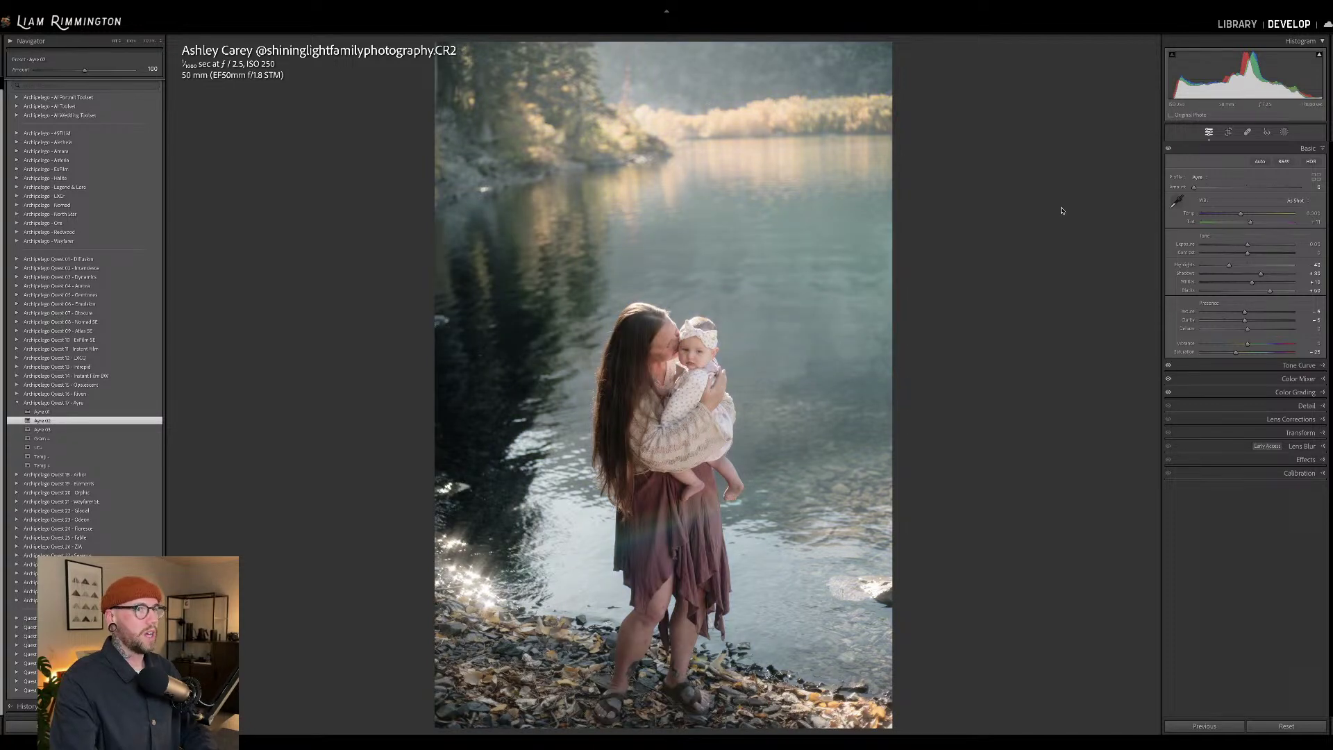
left_click_drag(1240, 214, 1250, 216)
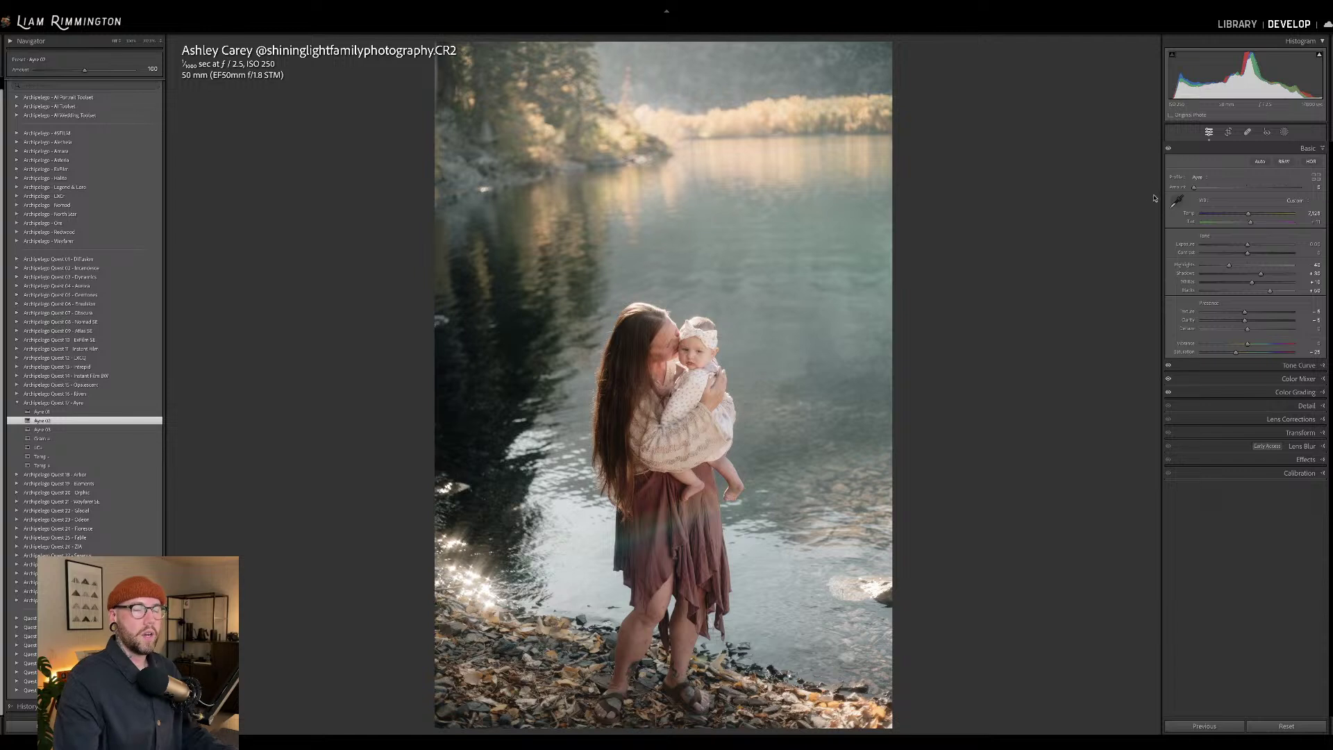
- Browse the profile groups, apply the warm colour profile from the group with two colour and one black-and-white profiles, and set its amount to about 143
left_click(1316, 177)
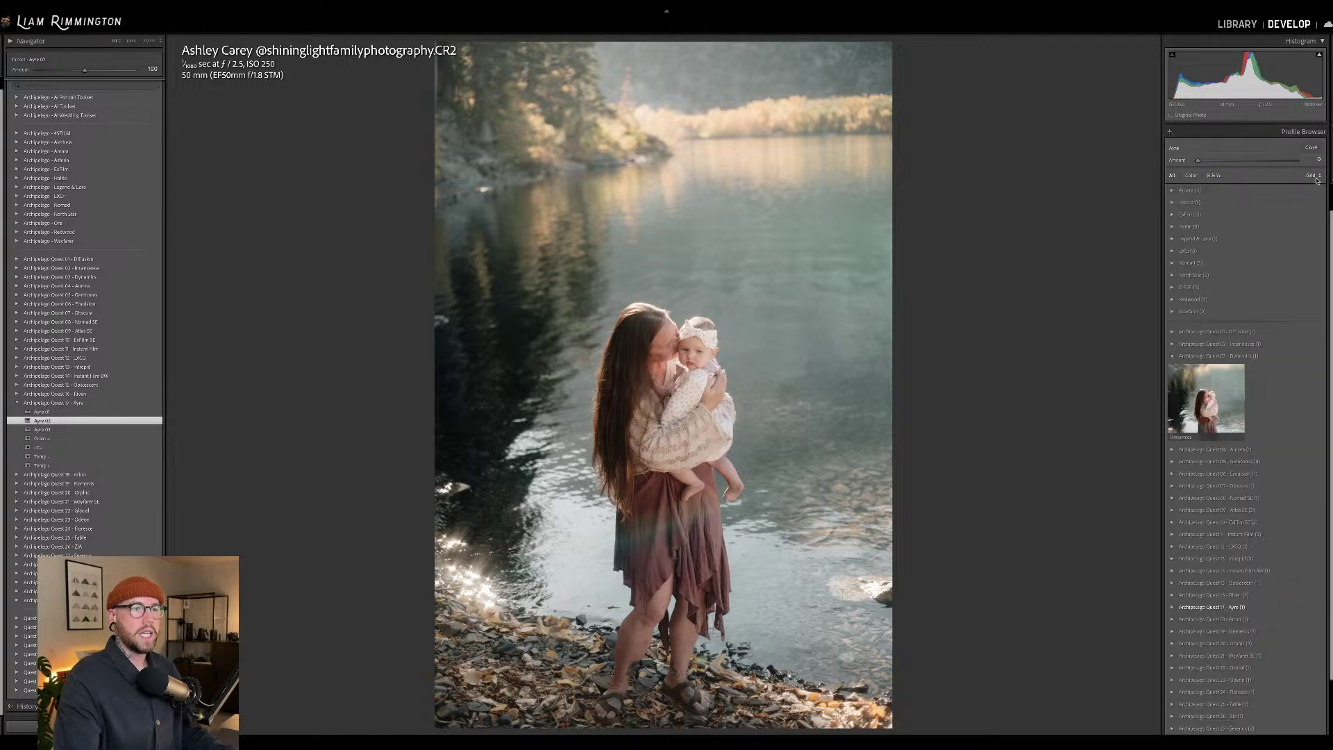
left_click(1172, 356)
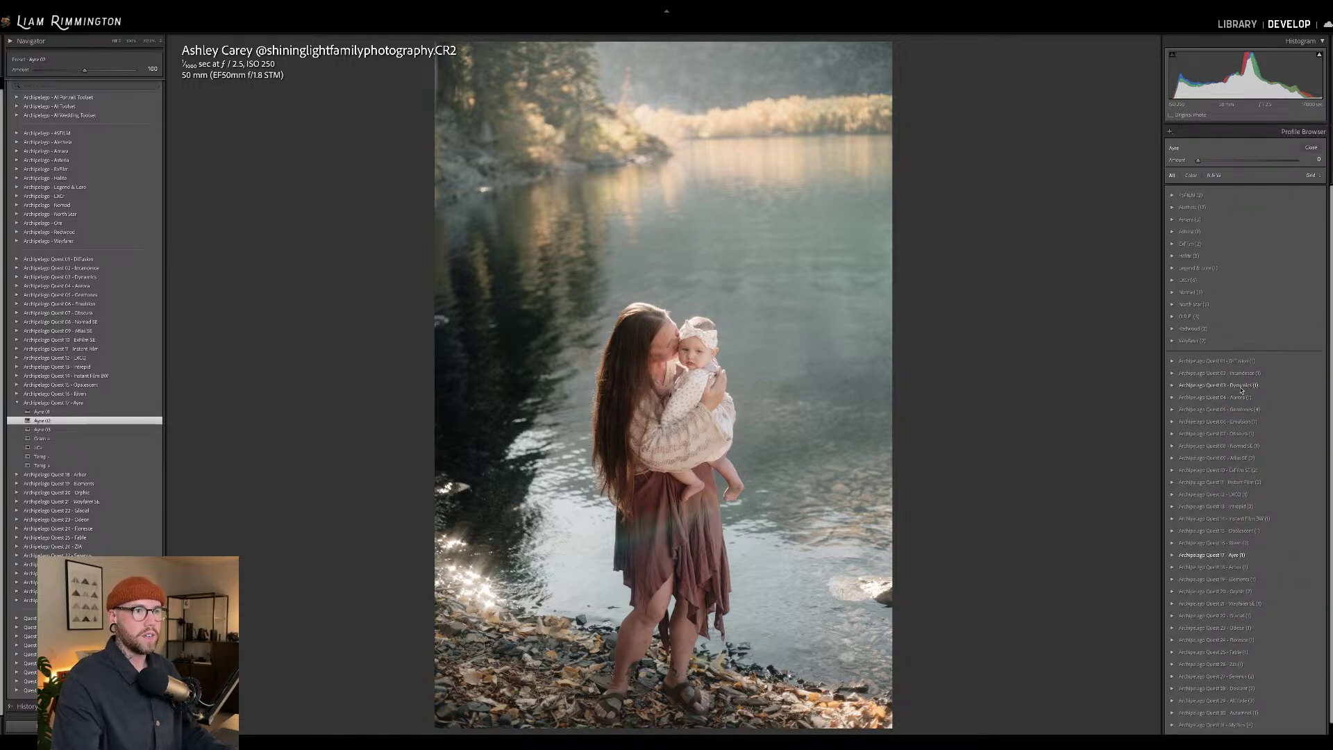
left_click(1172, 257)
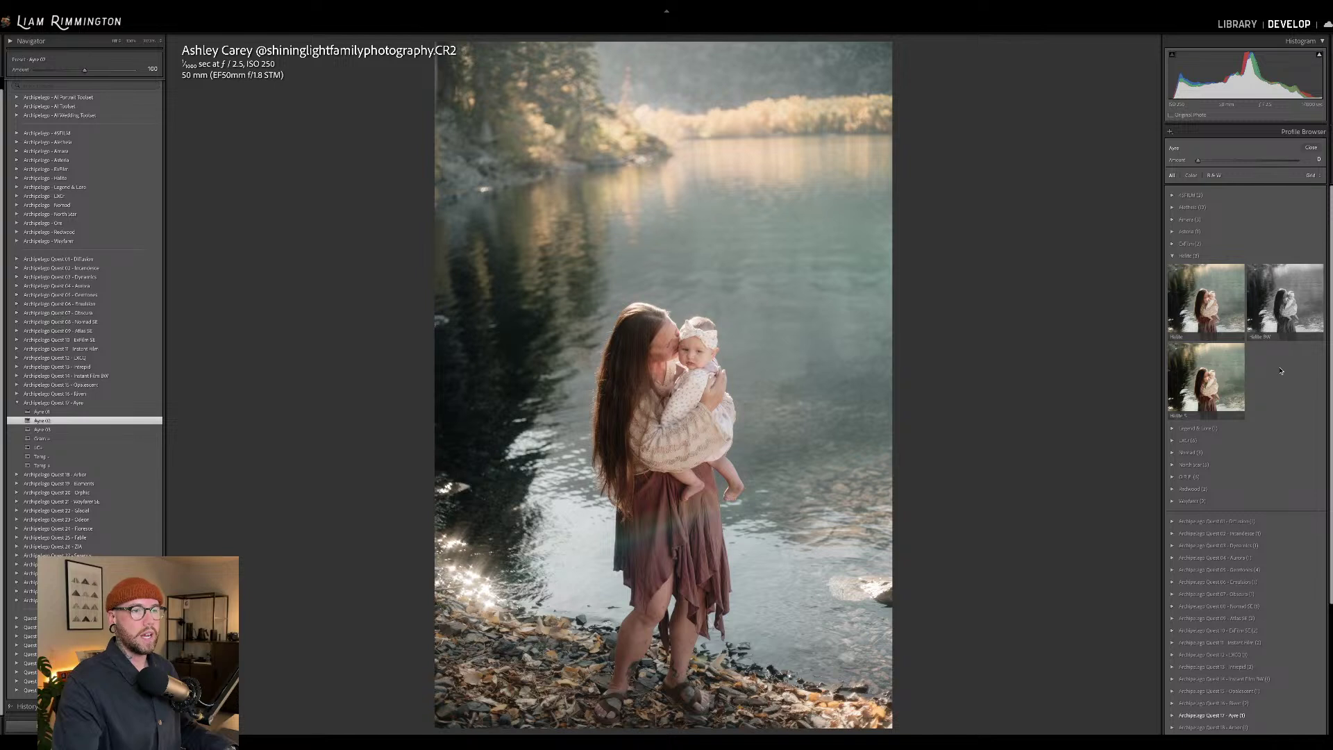
left_click(1219, 378)
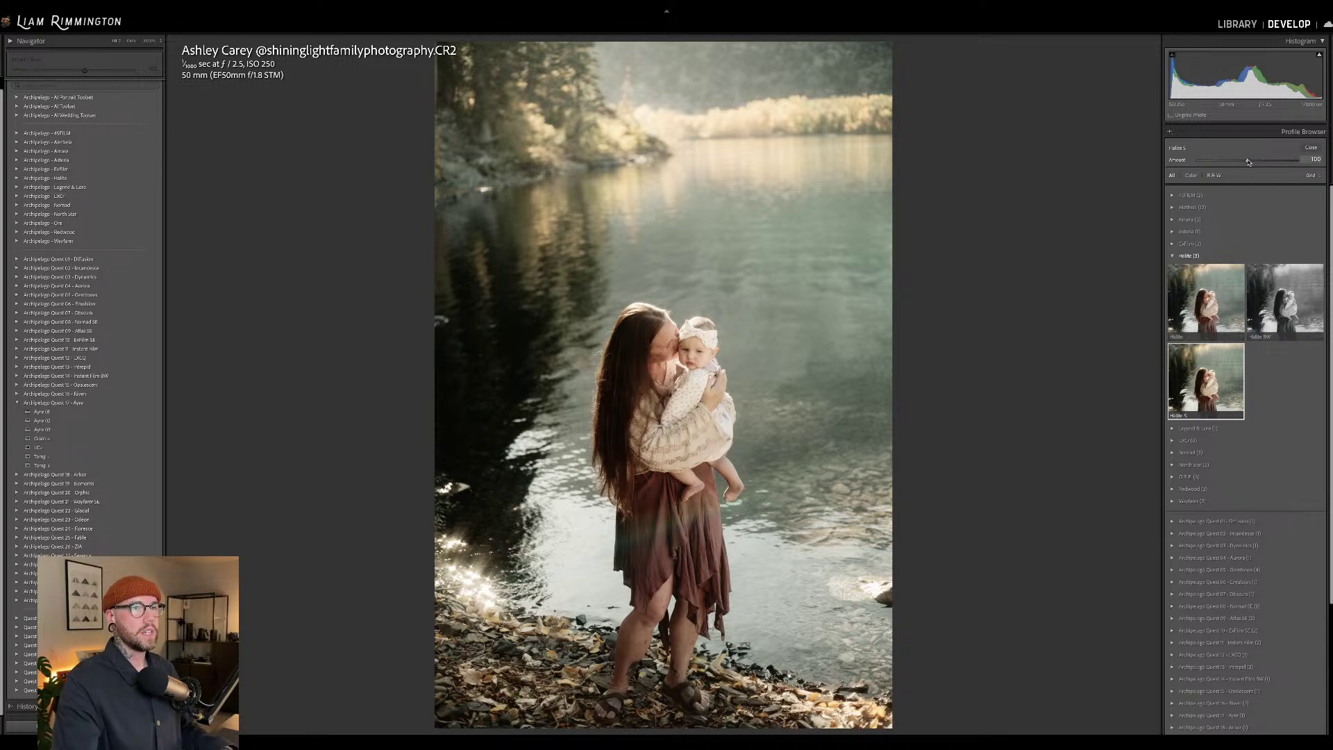
mouse_move(1248, 161)
left_mouse_down()
mouse_move(1170, 165)
mouse_move(1295, 161)
mouse_move(1268, 161)
left_mouse_up()
double_click(1173, 161)
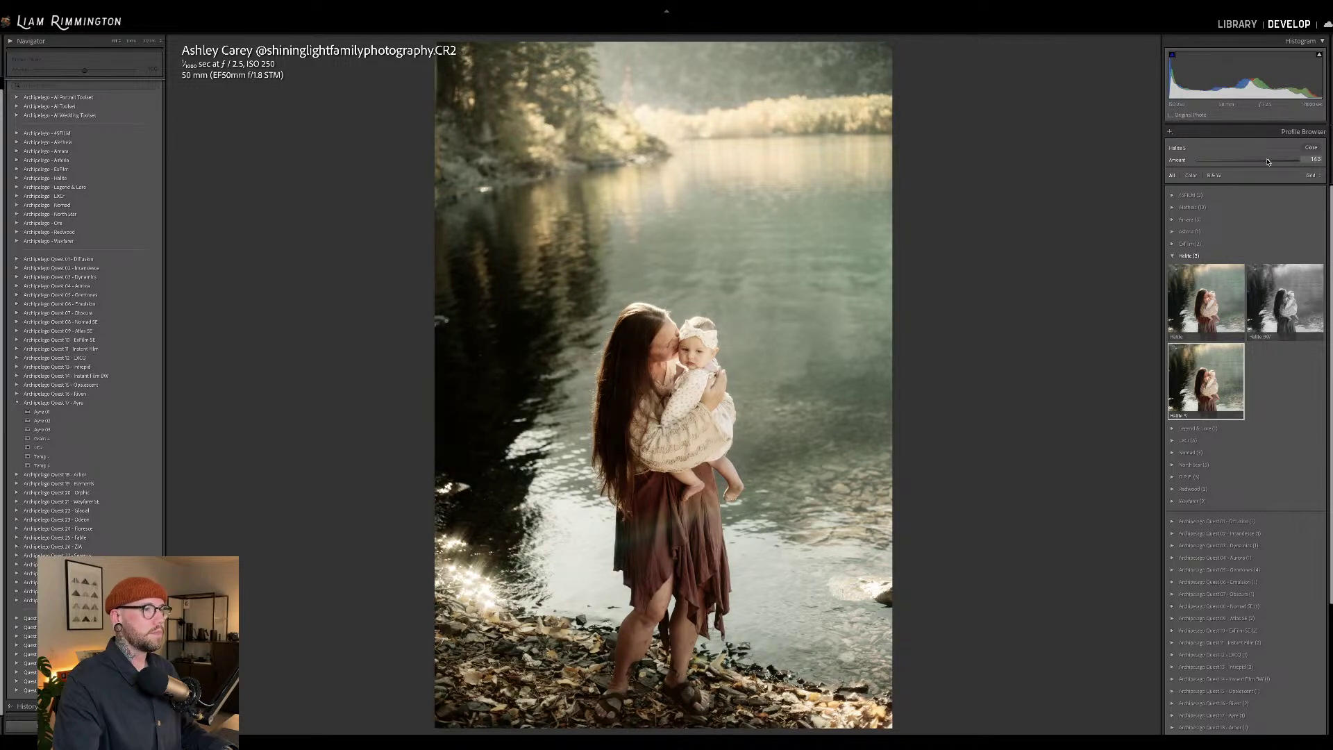
left_click_drag(1267, 161, 1267, 161)
left_click(1311, 147)
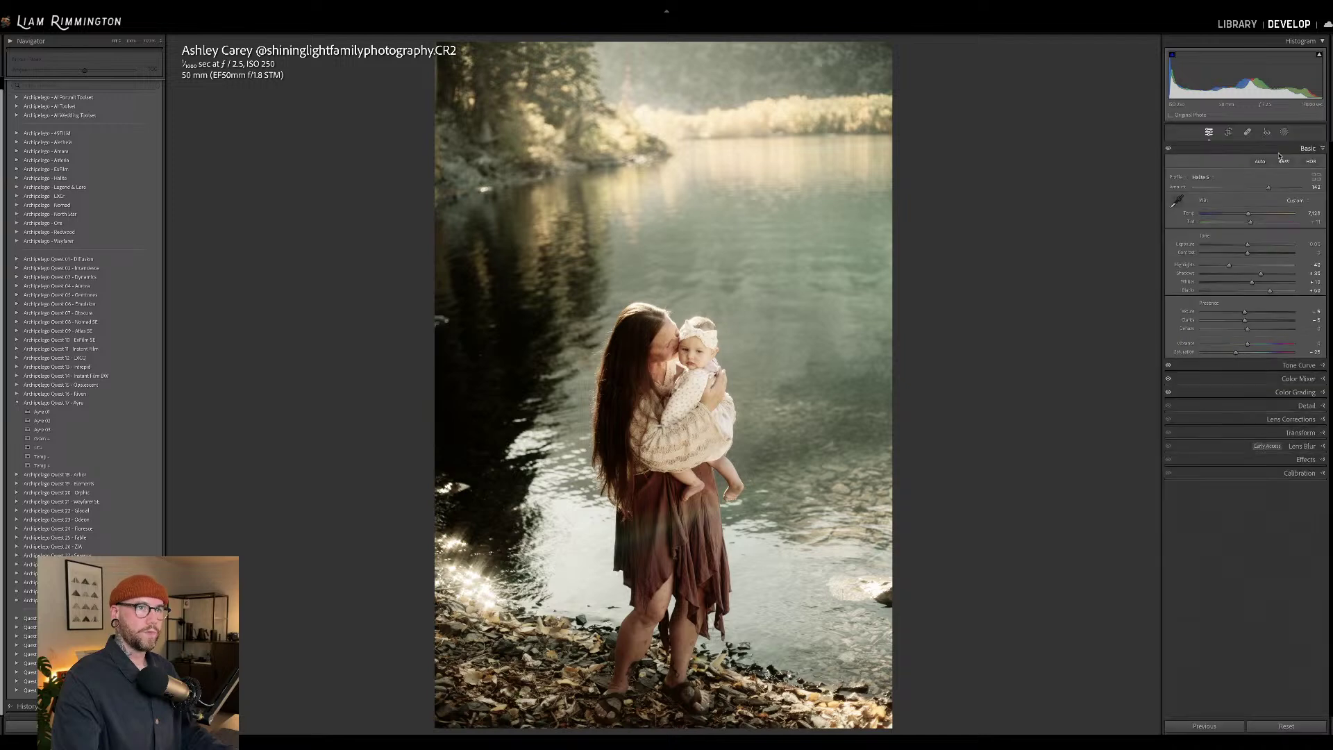
- Compare the photo with its new profile against the original
key("backslash")
key("backslash")
key("backslash")
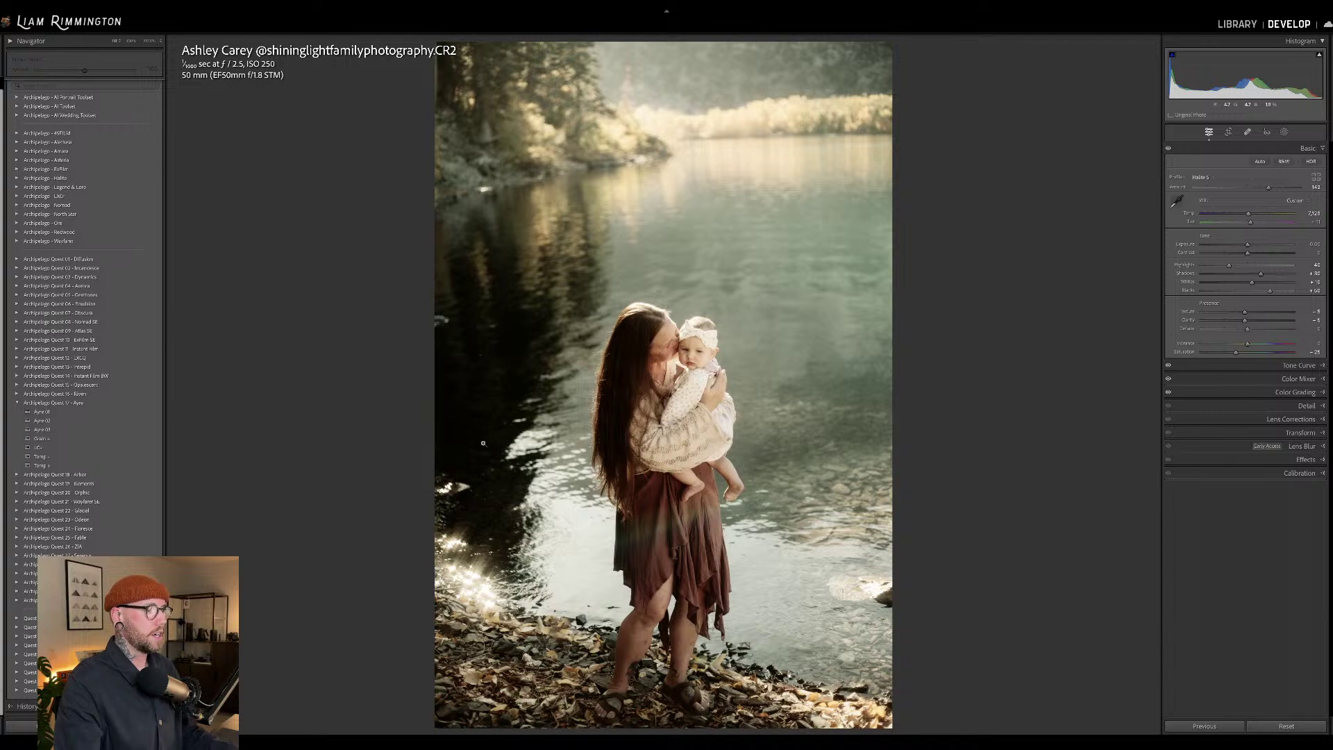
- Add a luminance range mask sampled from the woman's dark hair, raising its shadows to about 47 and contrast to about 12
left_click(1284, 132)
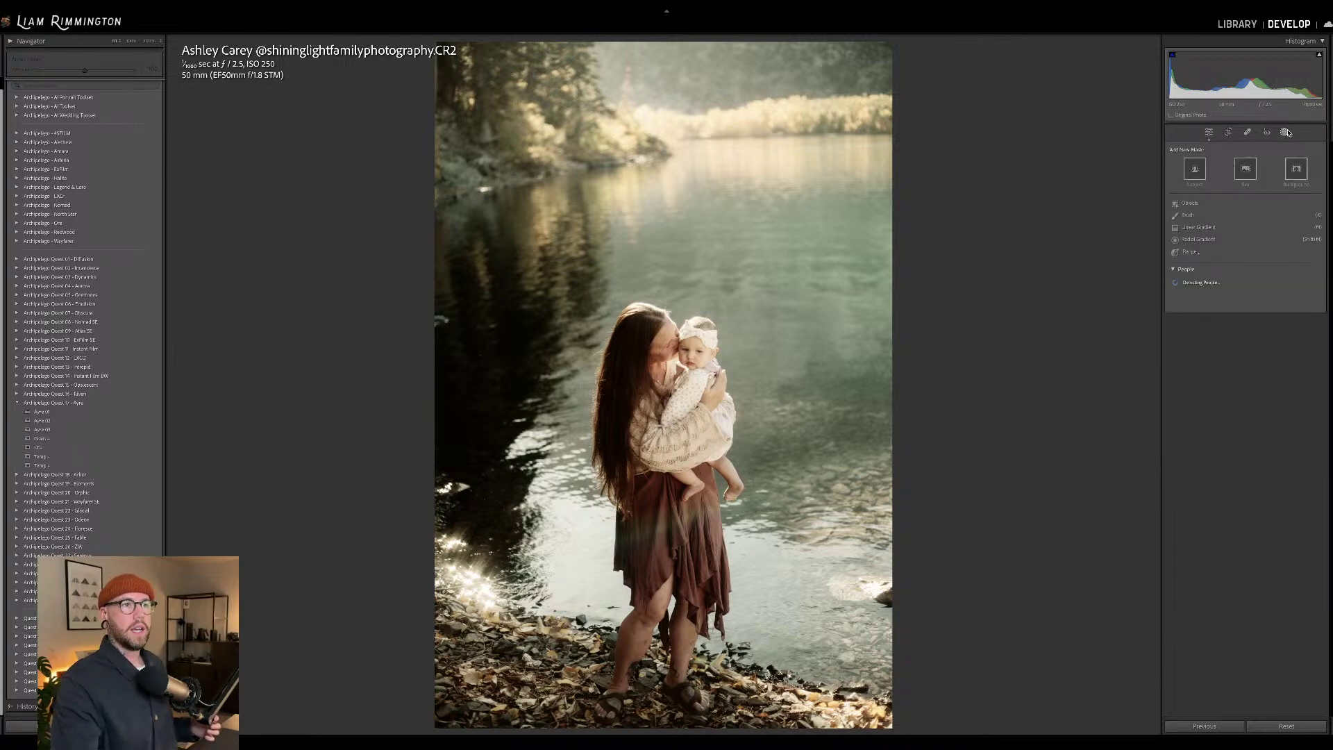
left_click(1193, 254)
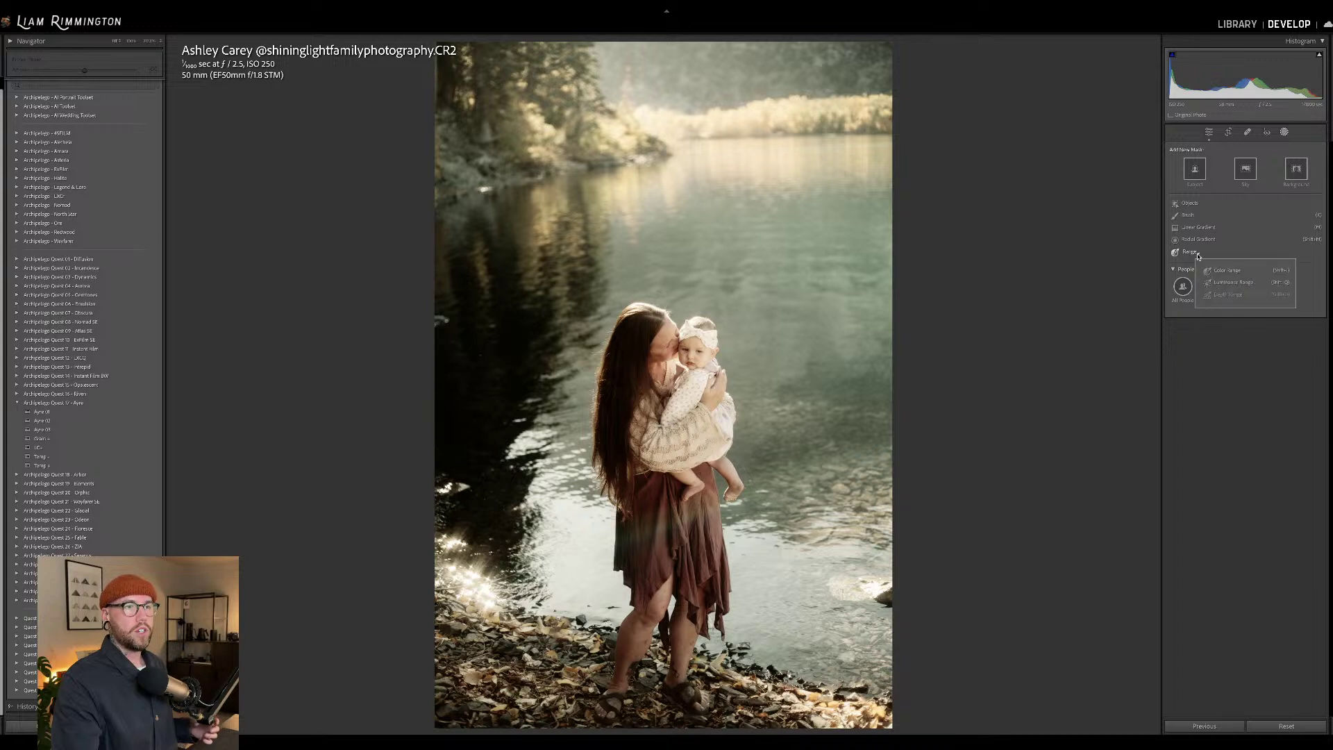
left_click(1233, 283)
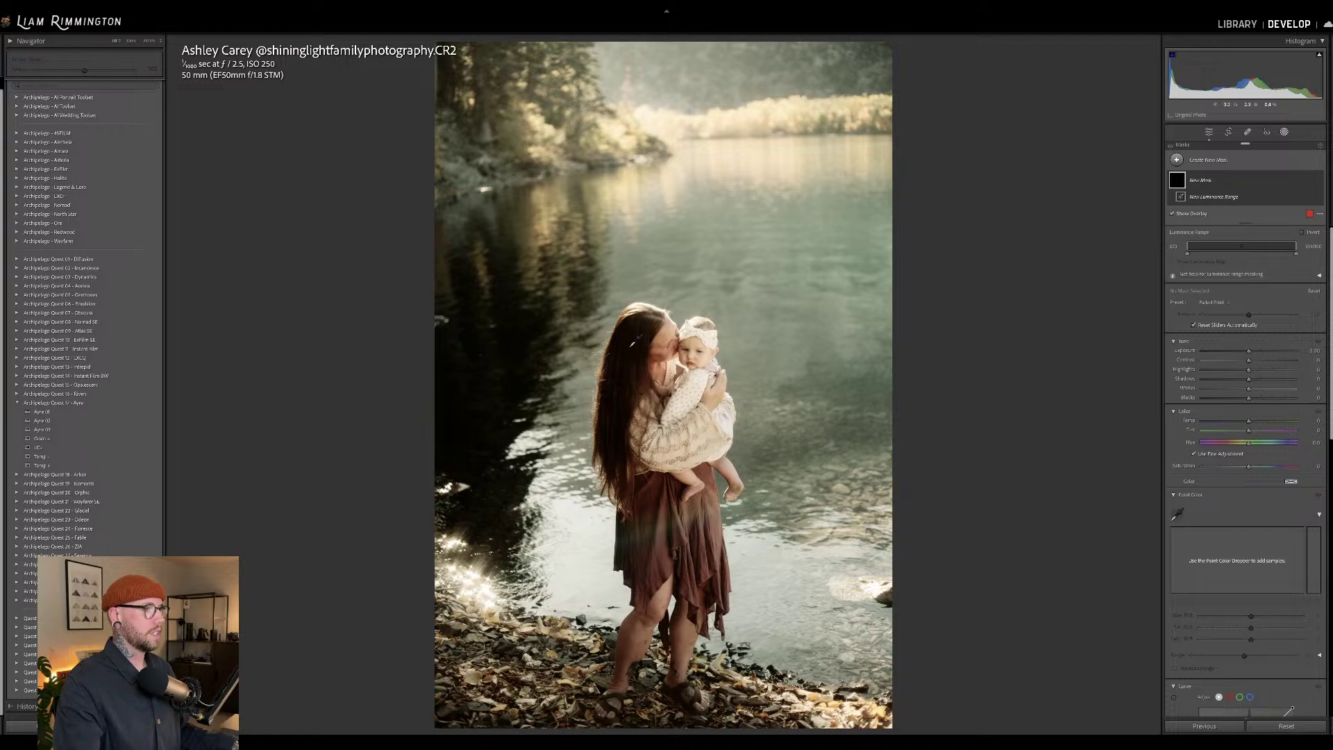
left_click(628, 354)
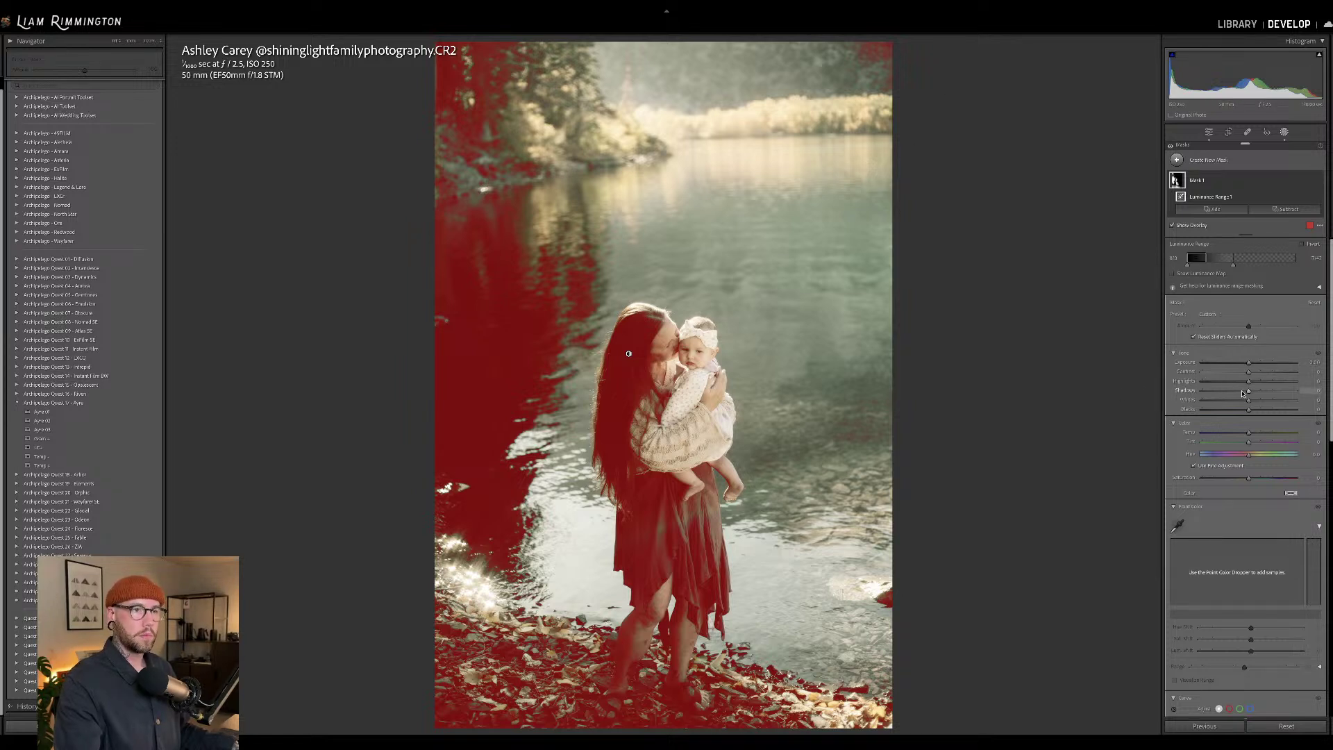
mouse_move(1248, 392)
left_mouse_down()
mouse_move(1268, 394)
mouse_move(1258, 376)
mouse_move(1271, 394)
mouse_move(1254, 374)
left_mouse_up()
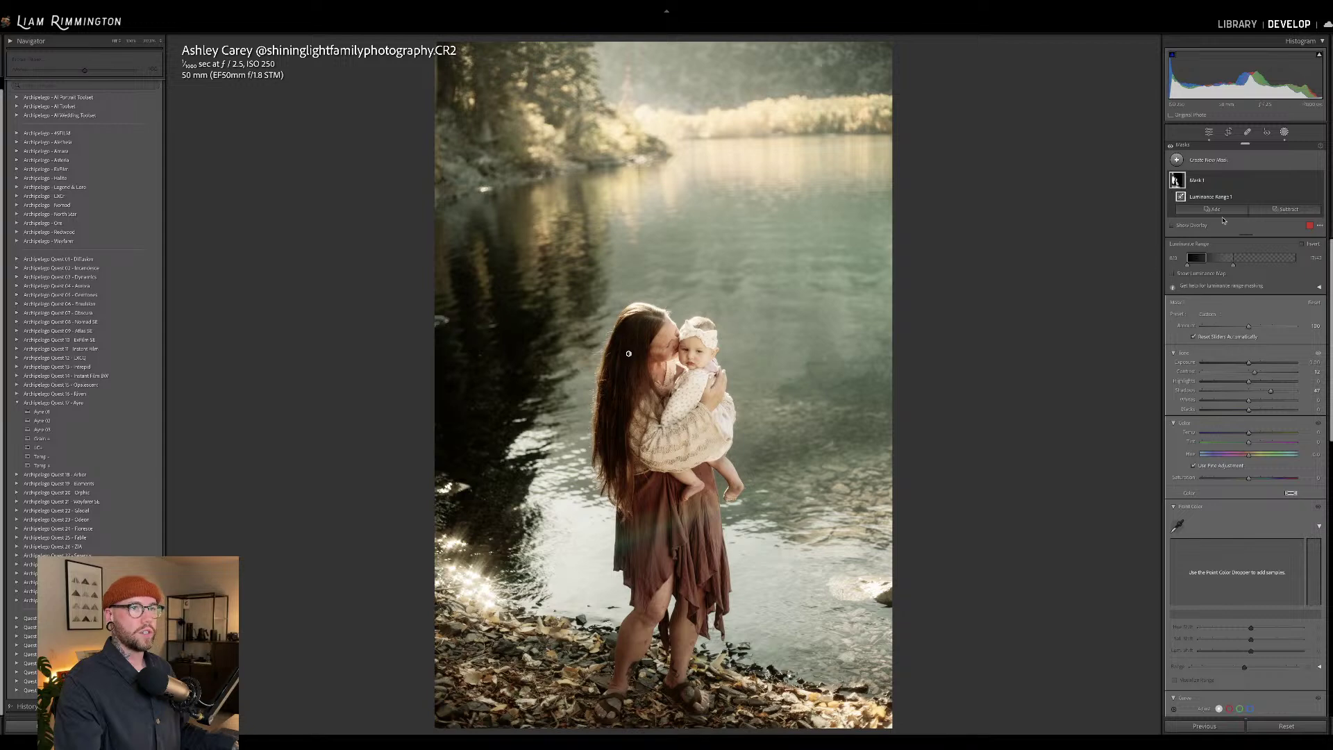
- Examine the effect of the shadow mask by hiding and showing it, both full frame and close up on the mother and baby
left_click(1318, 182)
left_click(1318, 182)
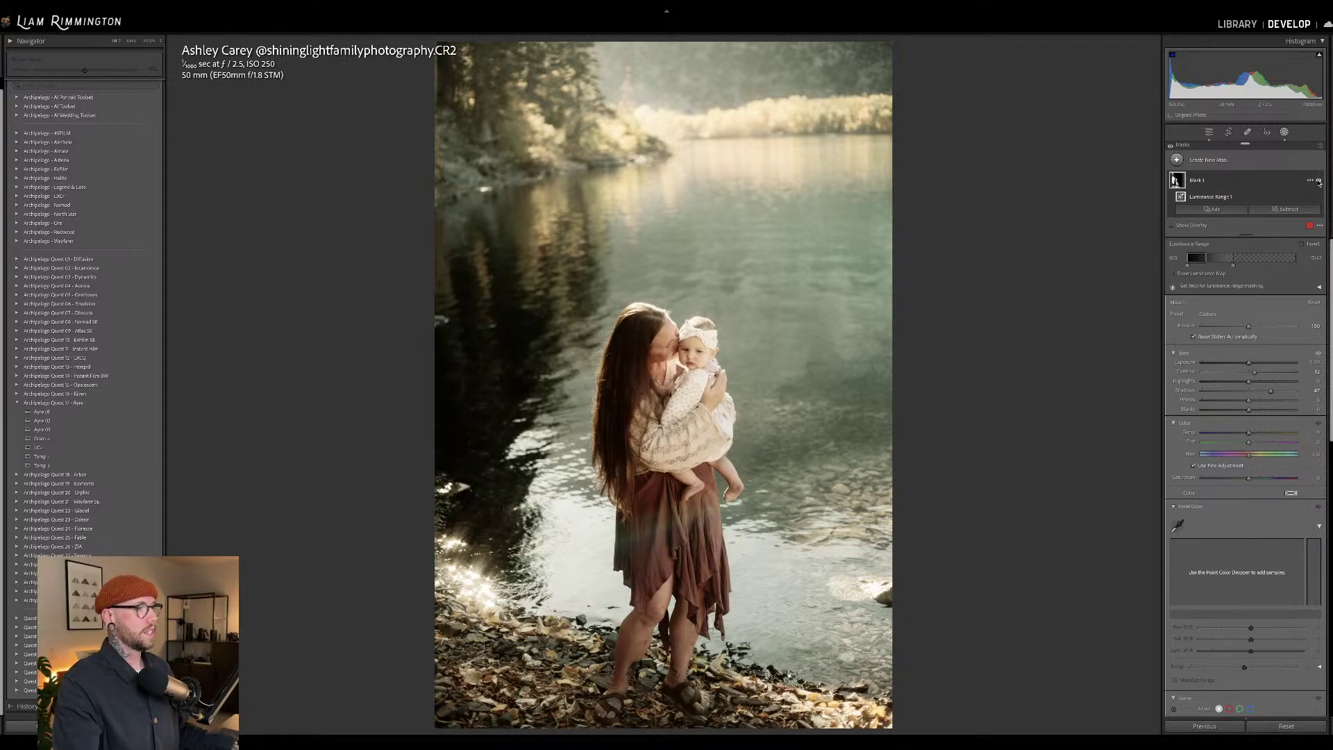
left_click(1318, 182)
left_click(1318, 182)
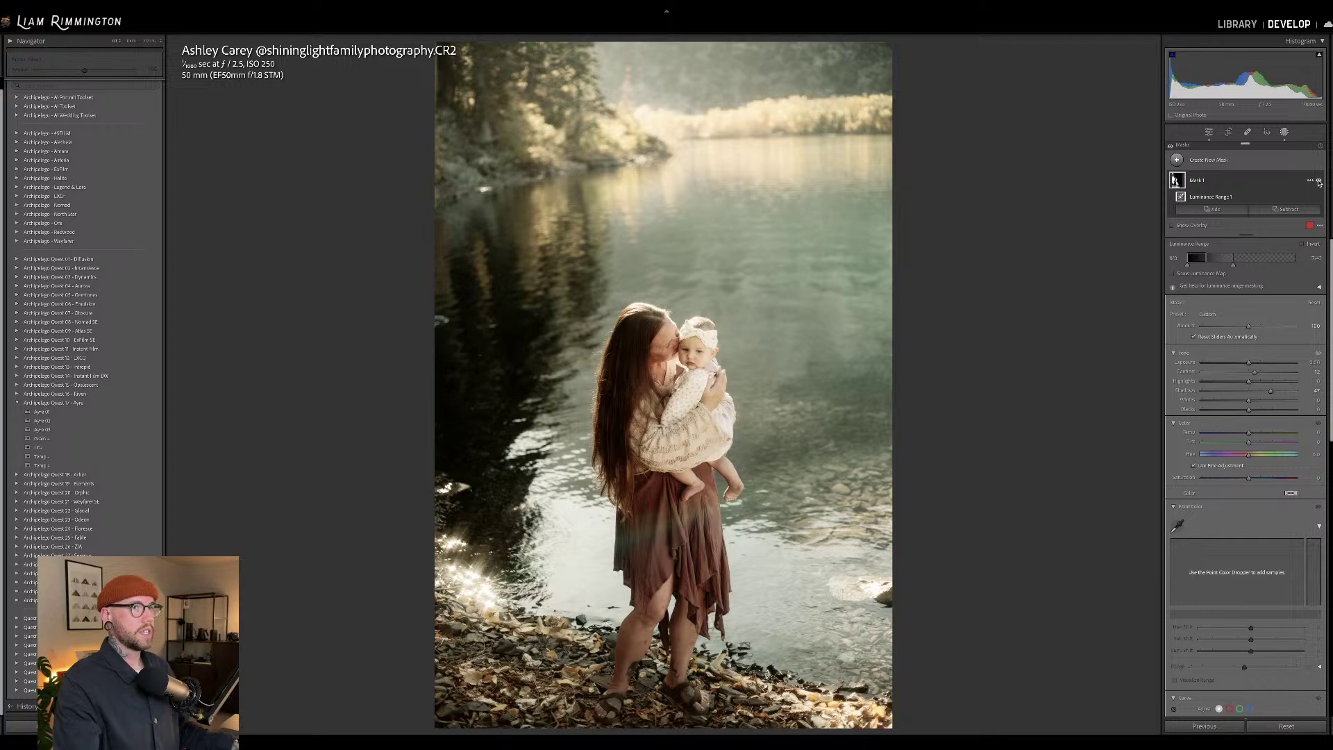
left_click(631, 328)
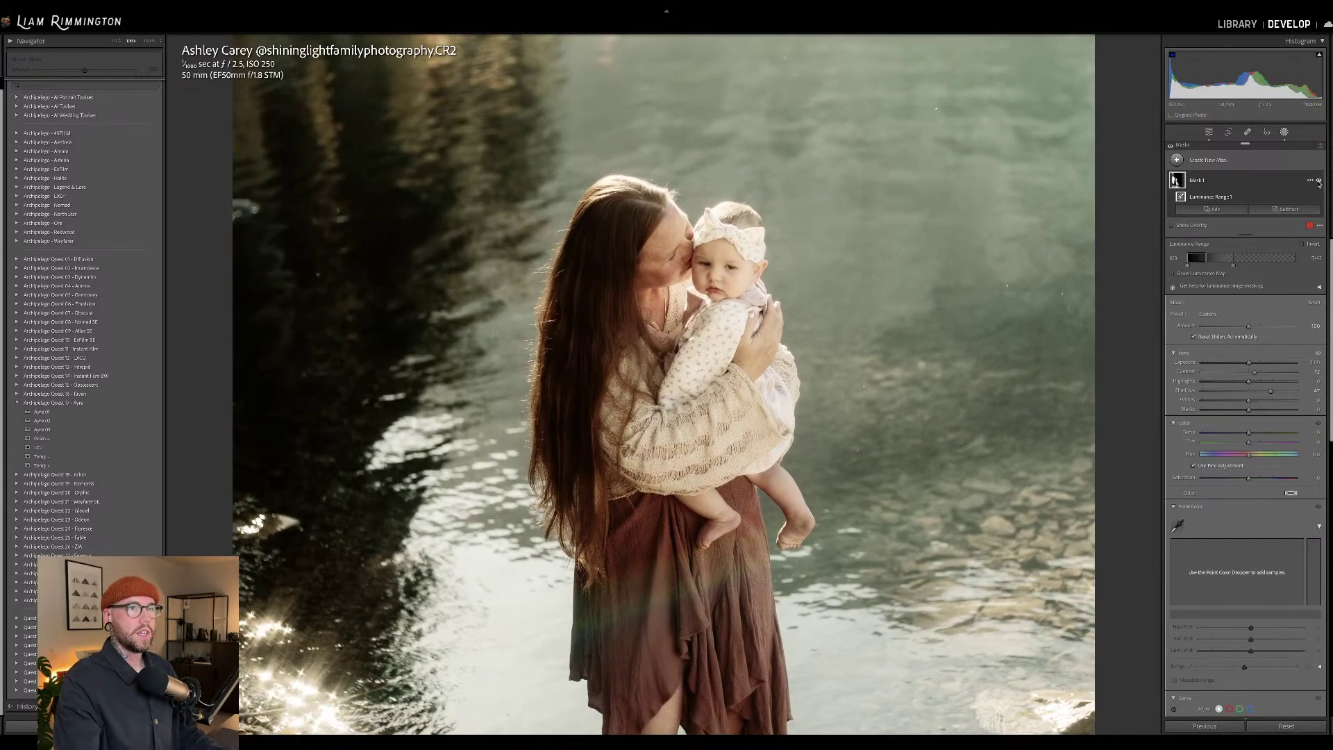
left_click(1318, 182)
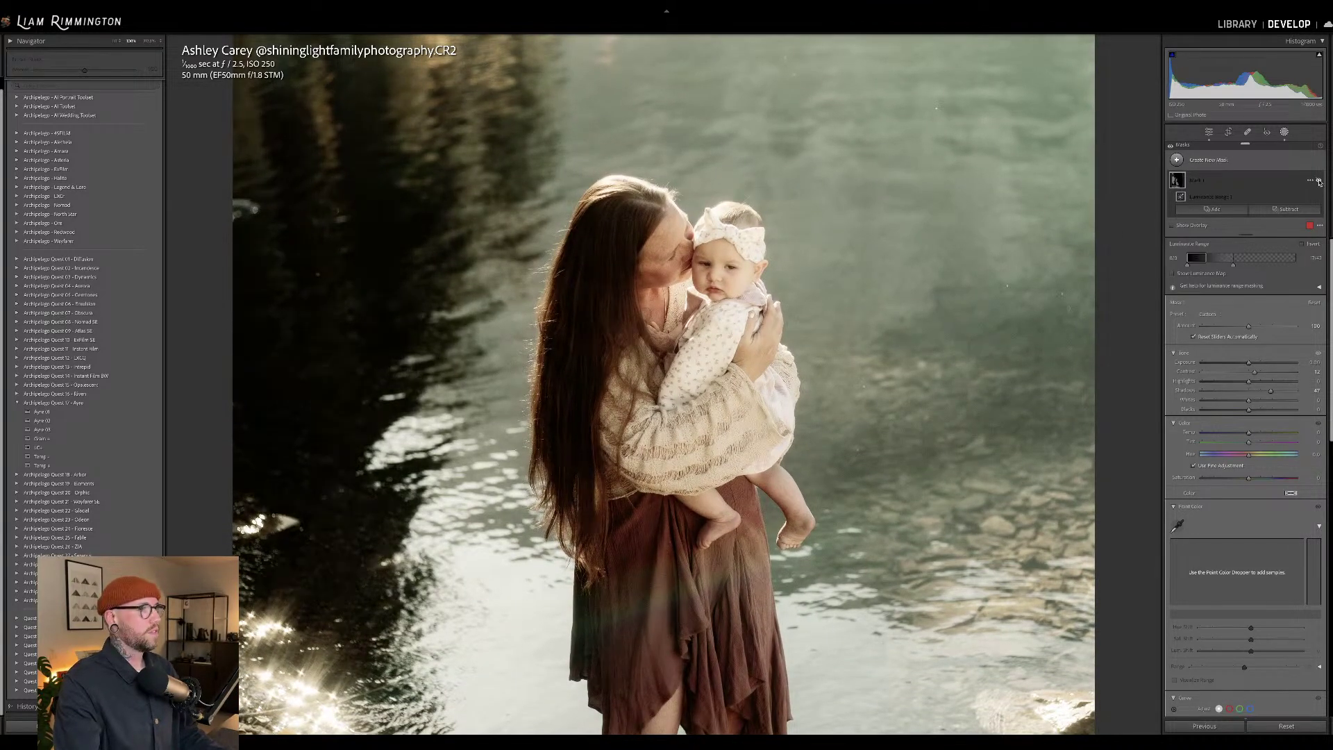
left_click(1318, 182)
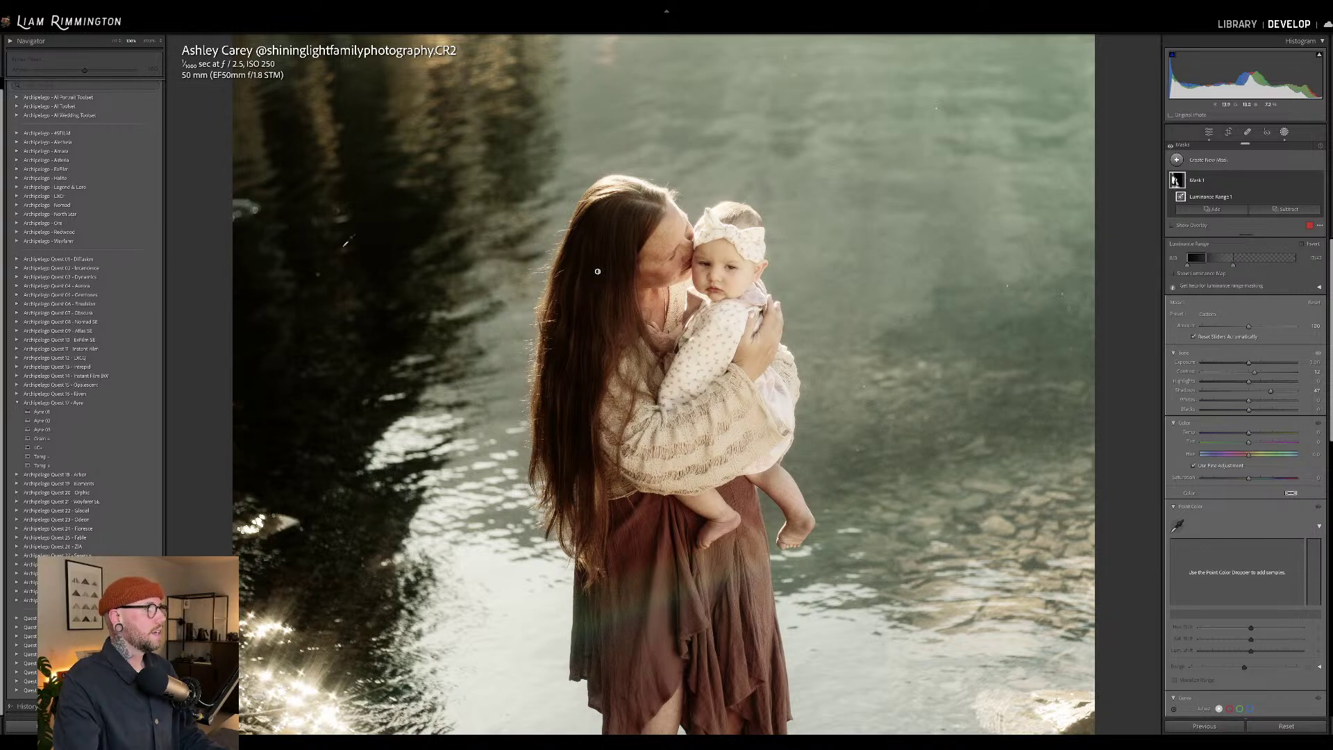
left_click(1318, 182)
left_click(1318, 182)
left_click(1318, 182)
left_click(1318, 181)
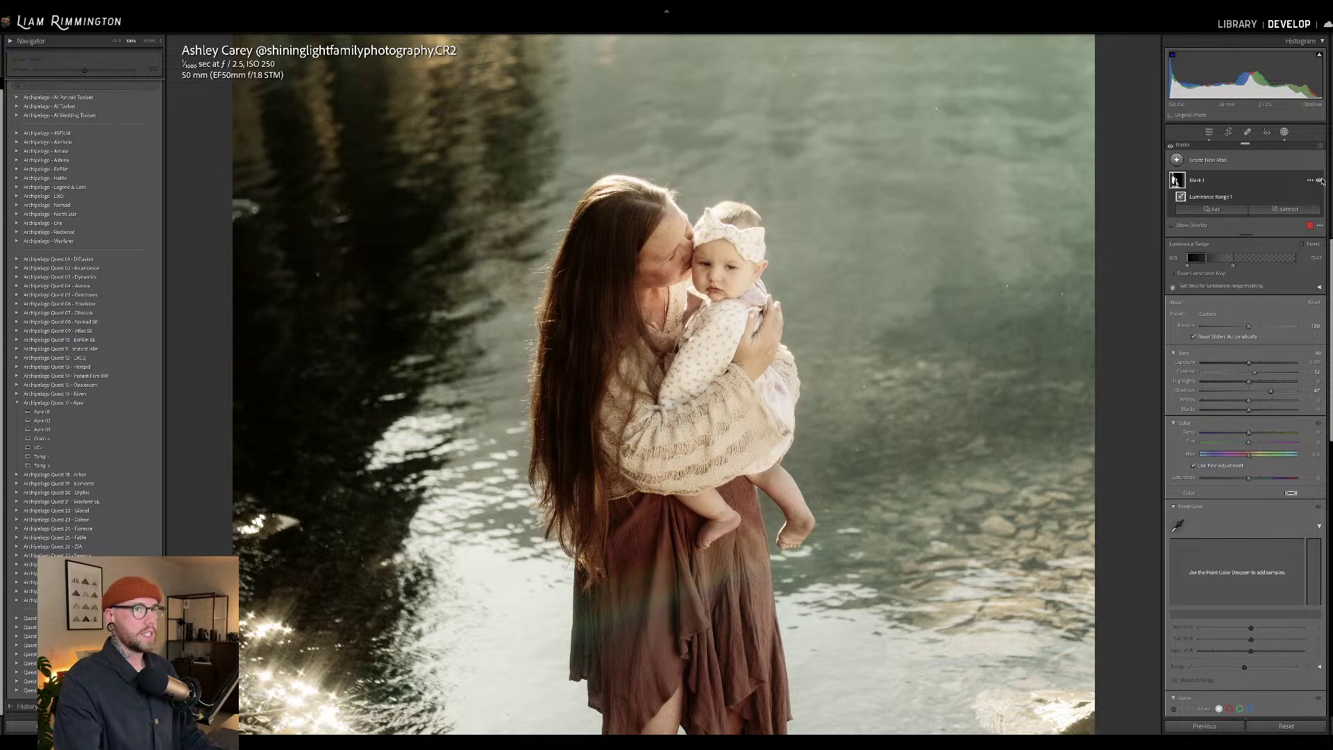
- Add a luminance range mask sampled from the bright far shore, widen its range slightly, and lower its highlights to about -27
left_click(1176, 161)
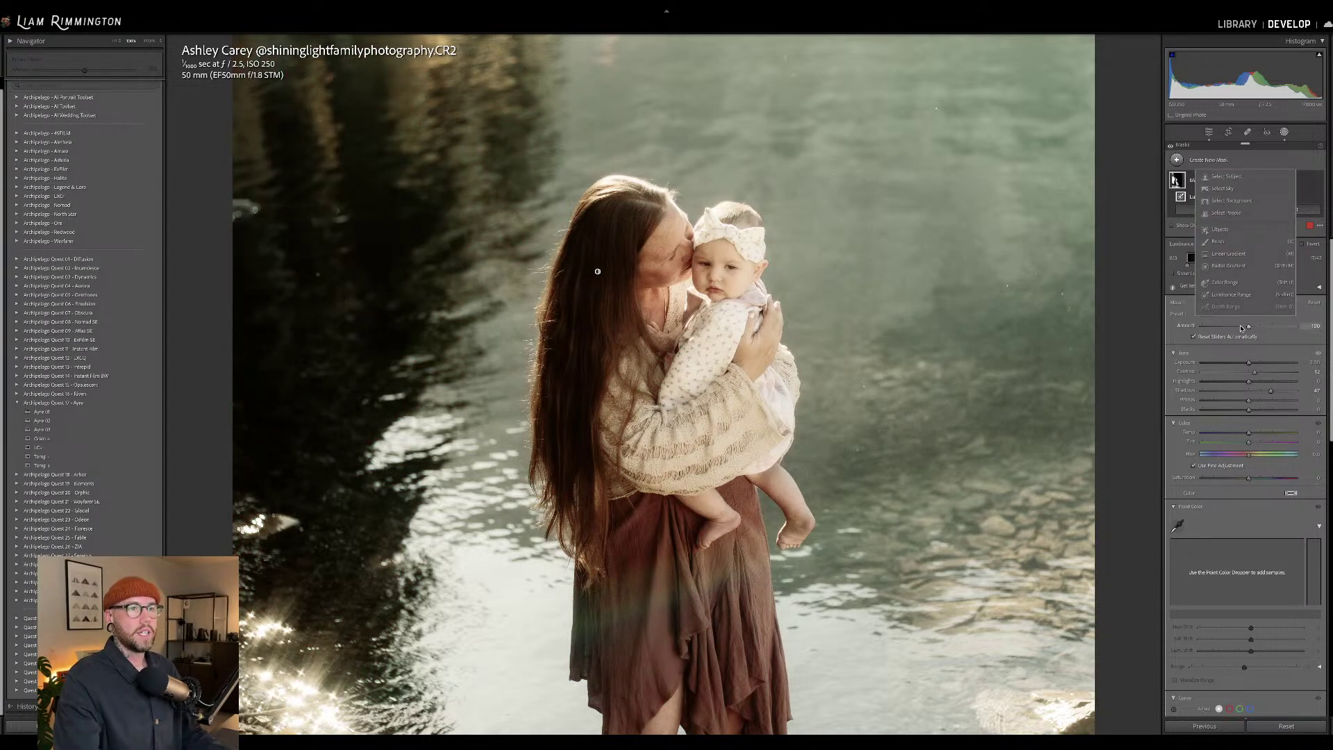
left_click(1231, 294)
key("z")
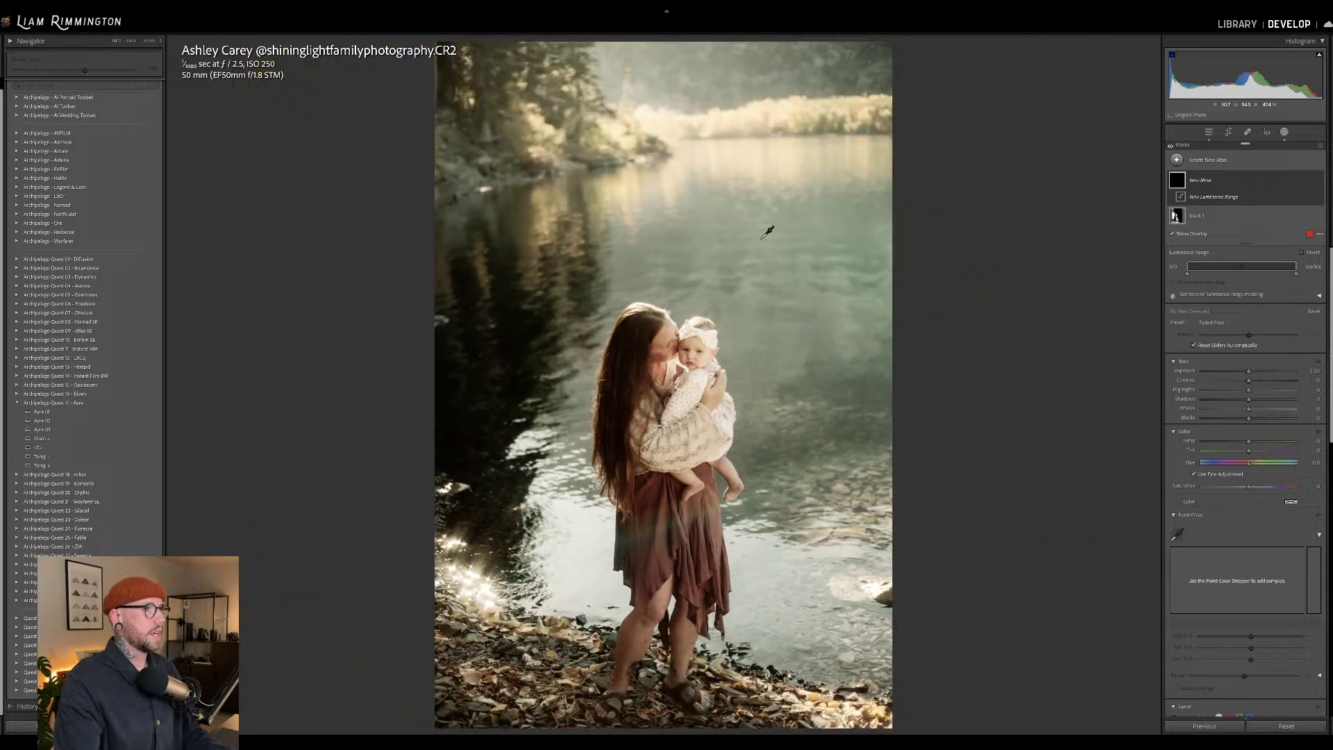
left_click(654, 120)
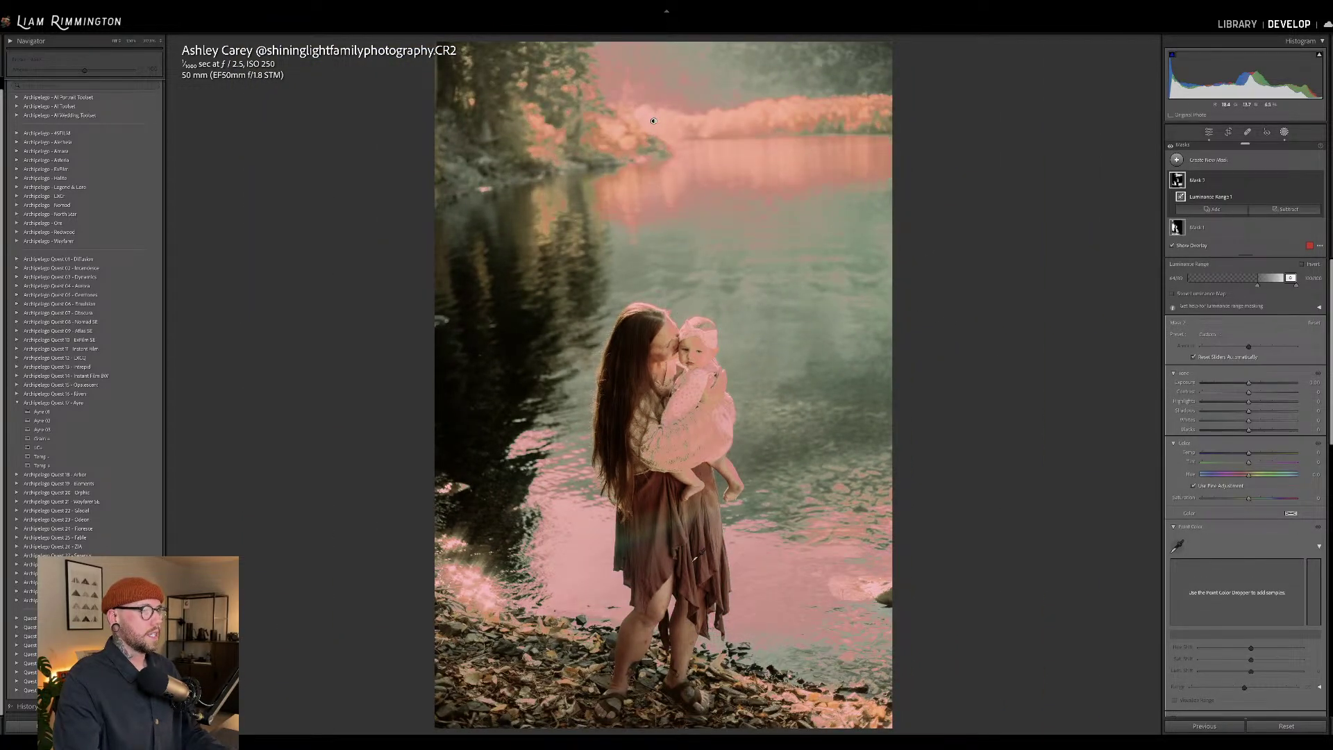
left_click_drag(1256, 287, 1254, 287)
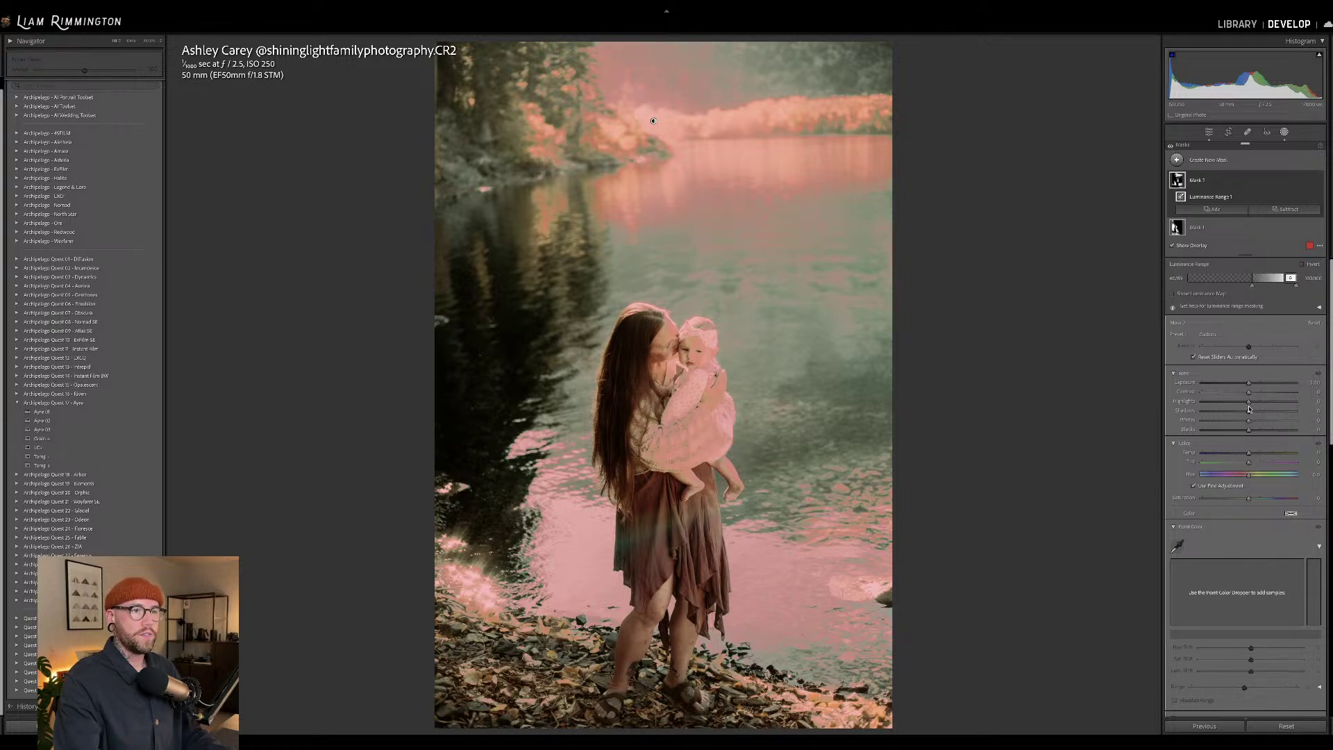
left_click_drag(1248, 402, 1249, 402)
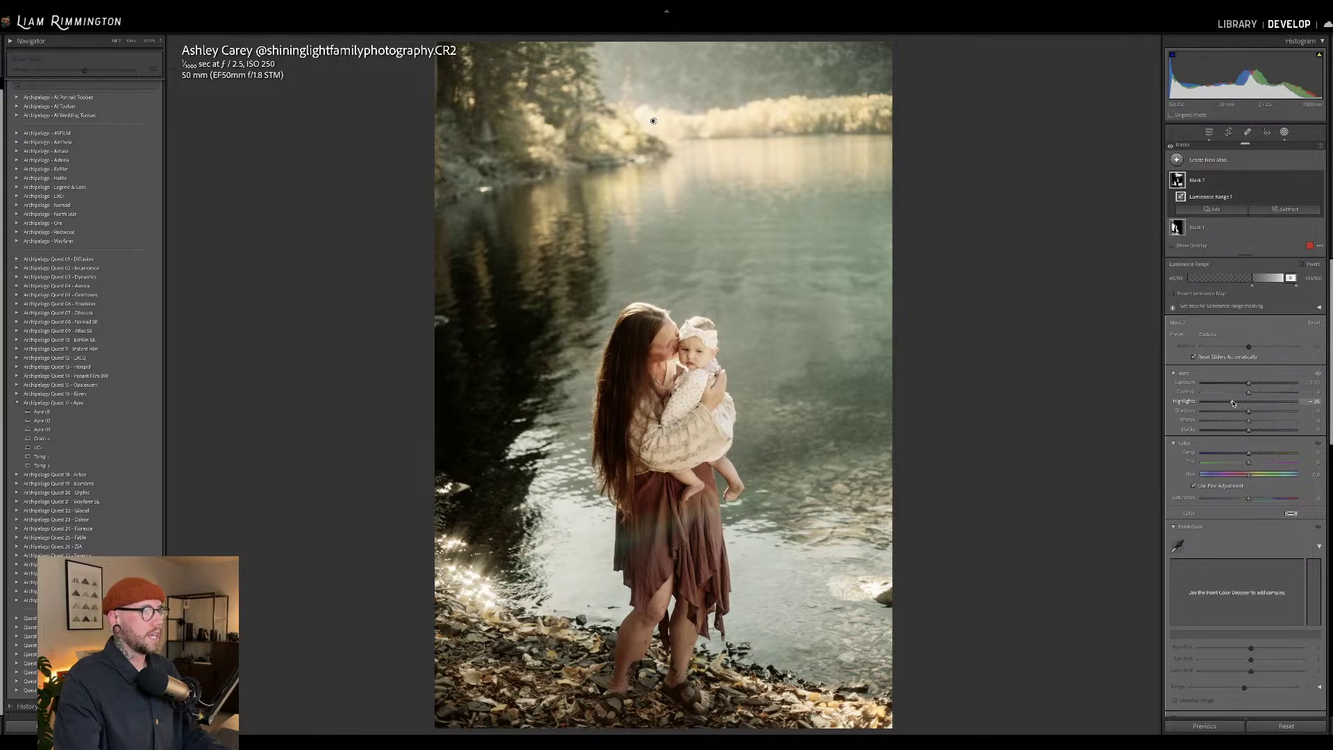
left_click_drag(1232, 404, 1235, 404)
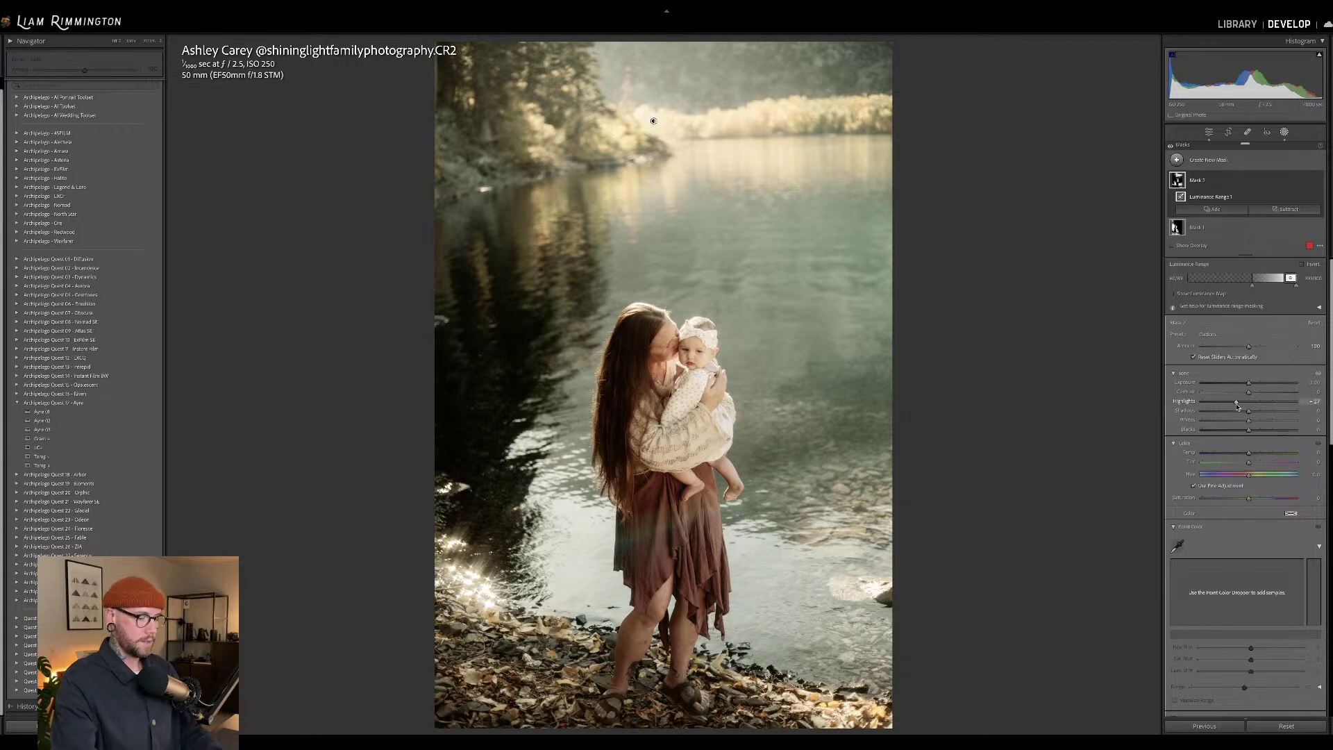
- Examine the effect of the highlight mask by repeatedly hiding and showing it
left_click(1318, 180)
left_click(1318, 180)
left_click(1318, 180)
left_click(1318, 180)
left_click(1318, 181)
left_click(1318, 181)
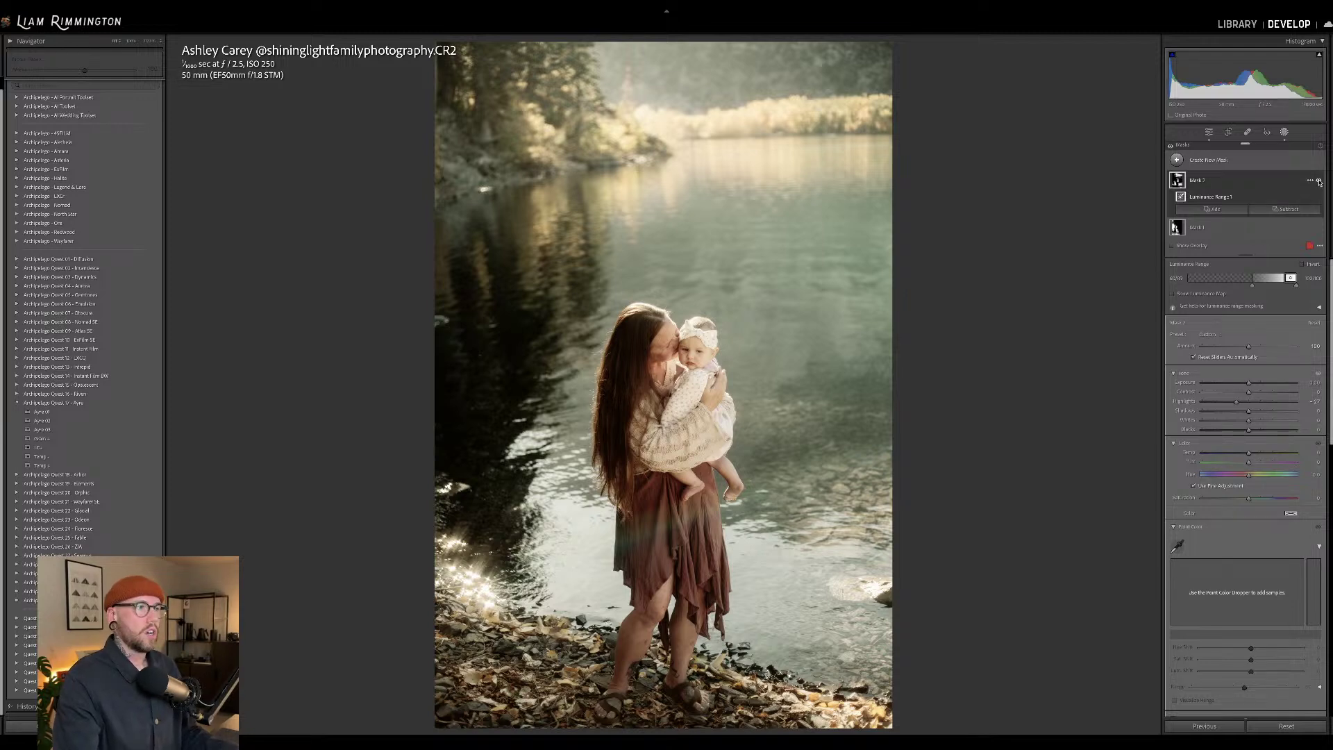
left_click(1318, 182)
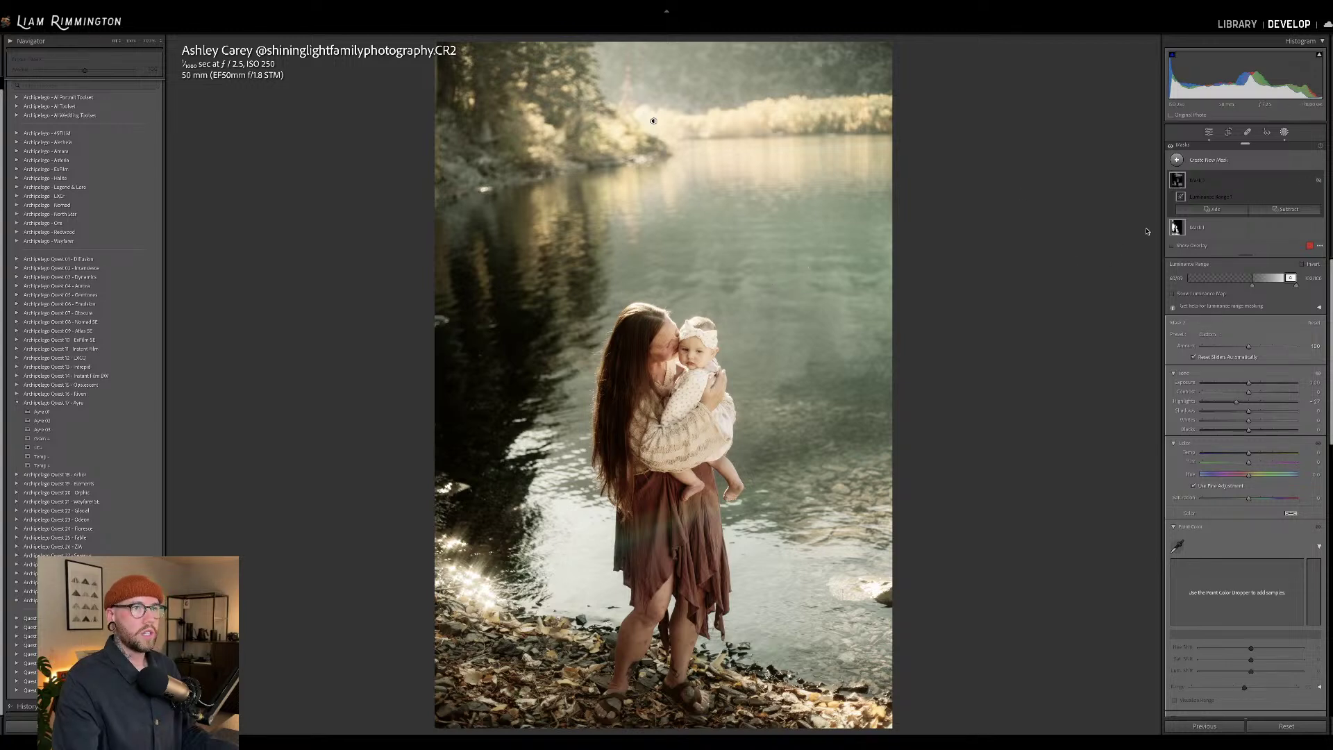
- Add a color range mask sampled from the green lake water, narrow its refine amount, and cool its temperature slightly
left_click(1175, 160)
left_click(1176, 160)
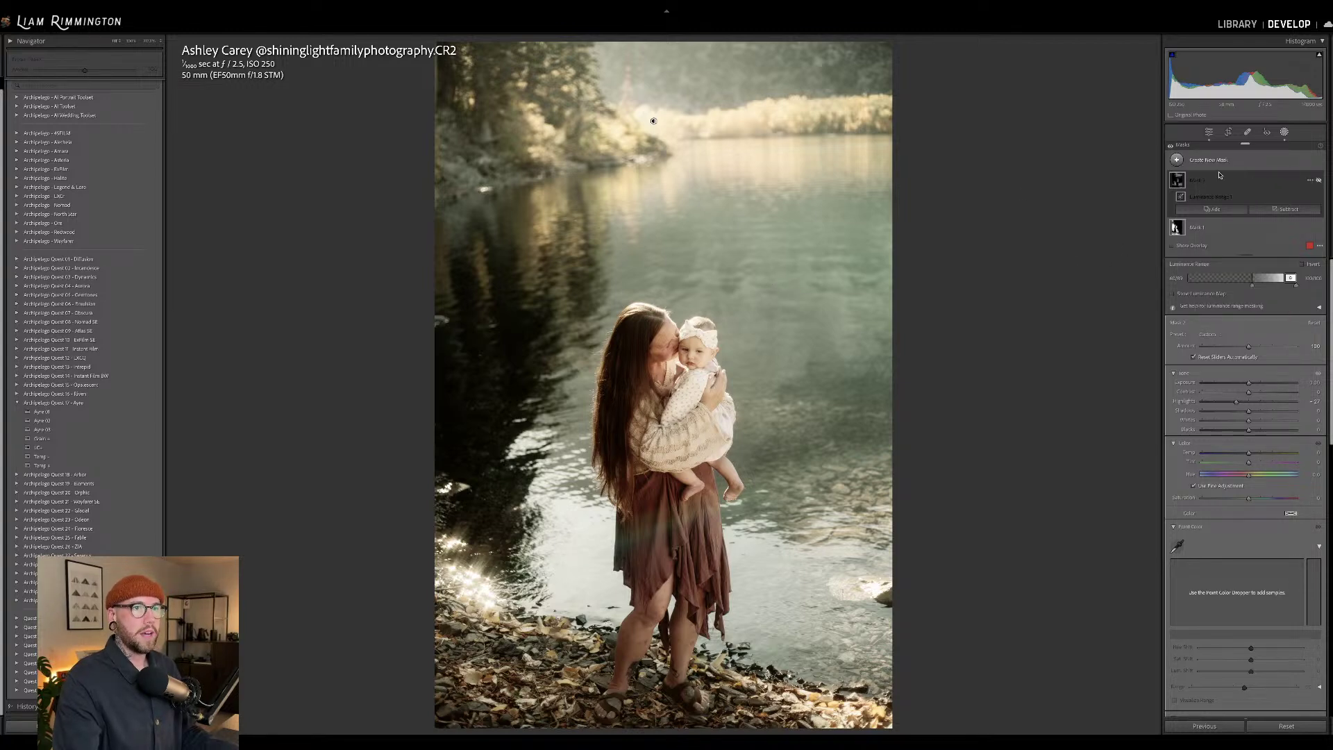
left_click(1177, 159)
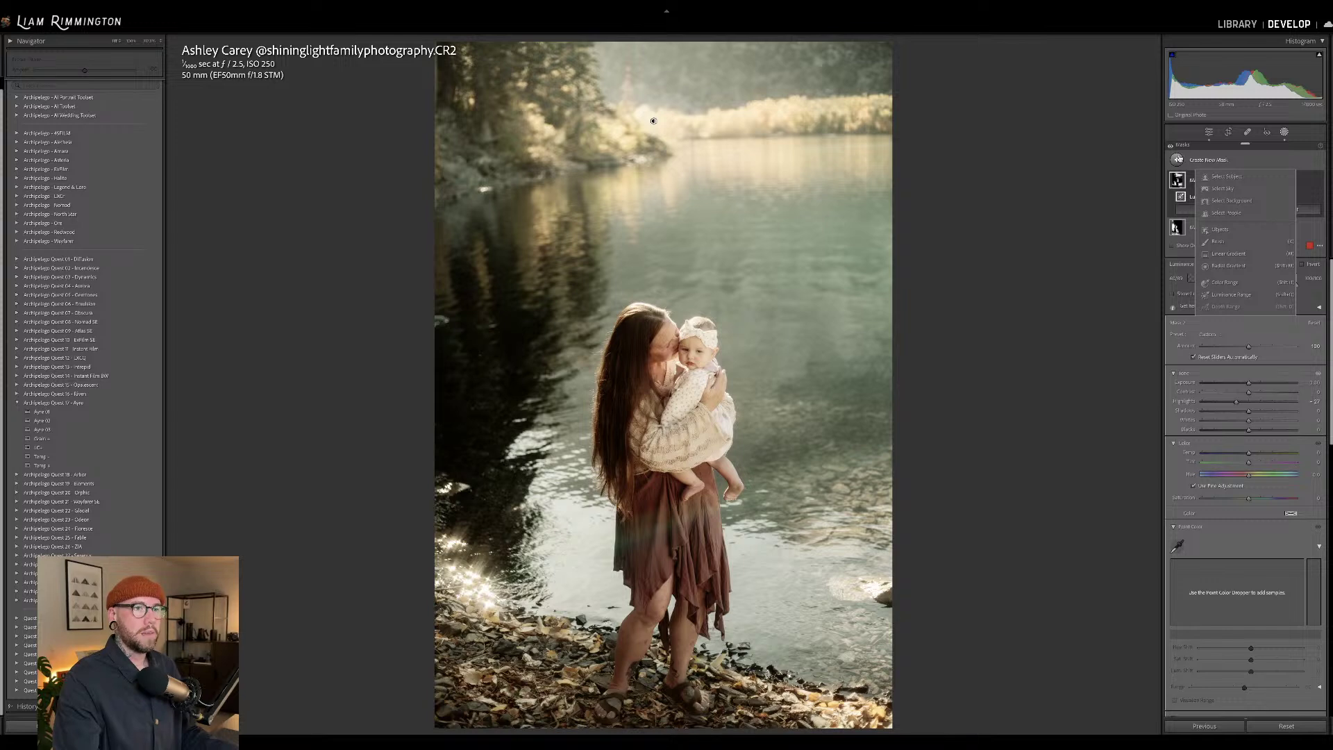
left_click(1228, 282)
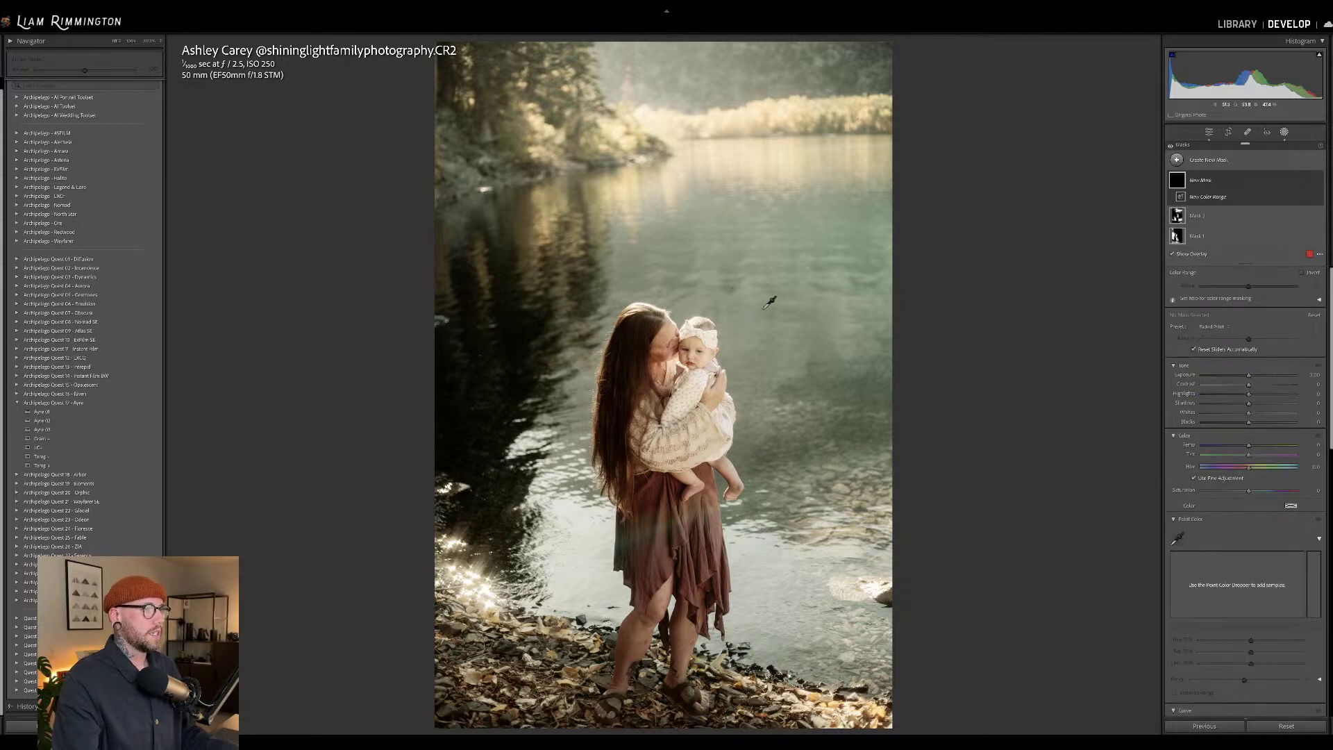
left_click(754, 304)
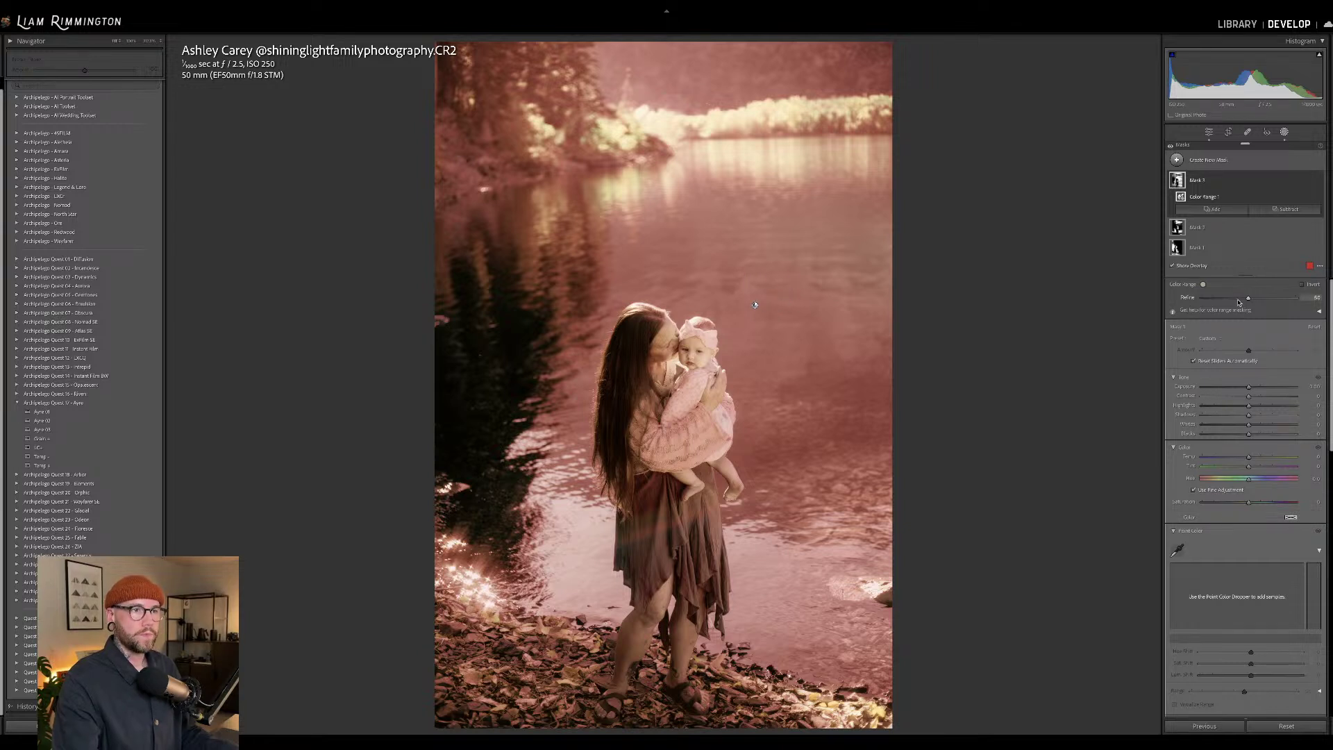
left_click_drag(1249, 299, 1227, 299)
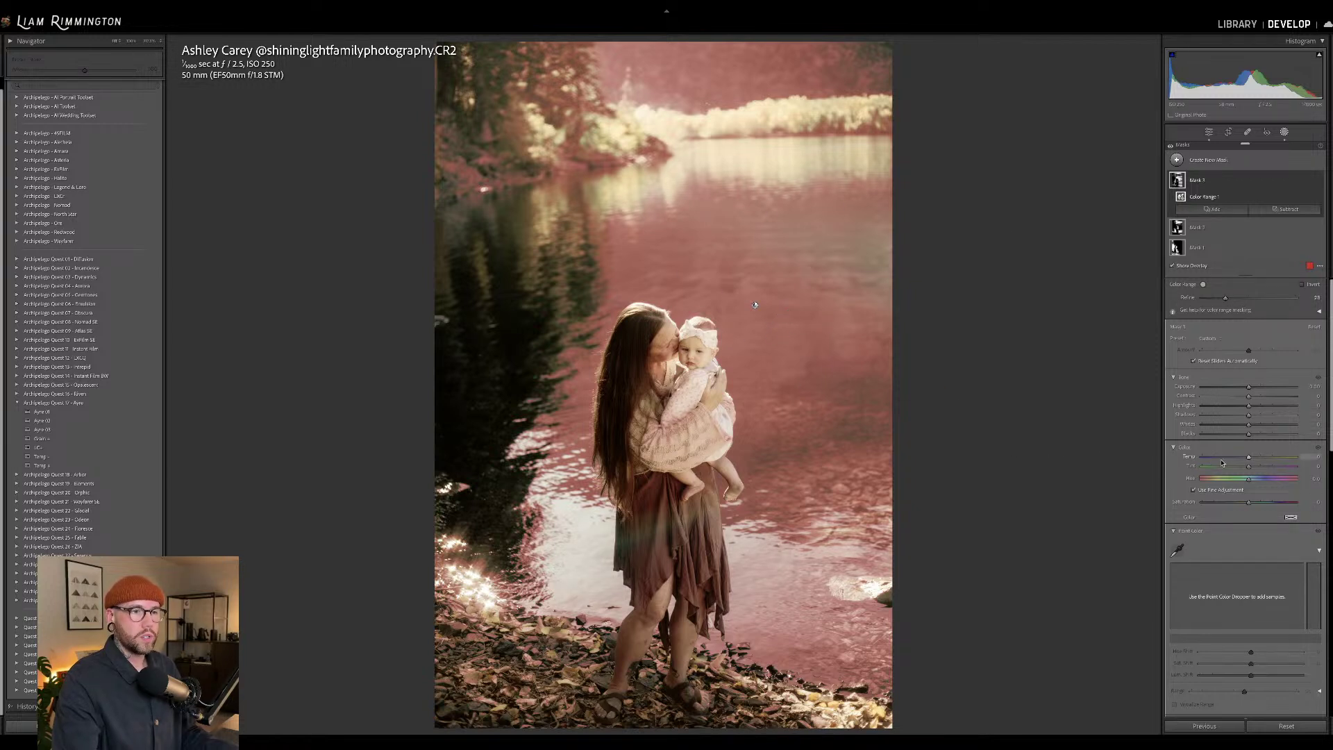
left_click_drag(1247, 458, 1241, 460)
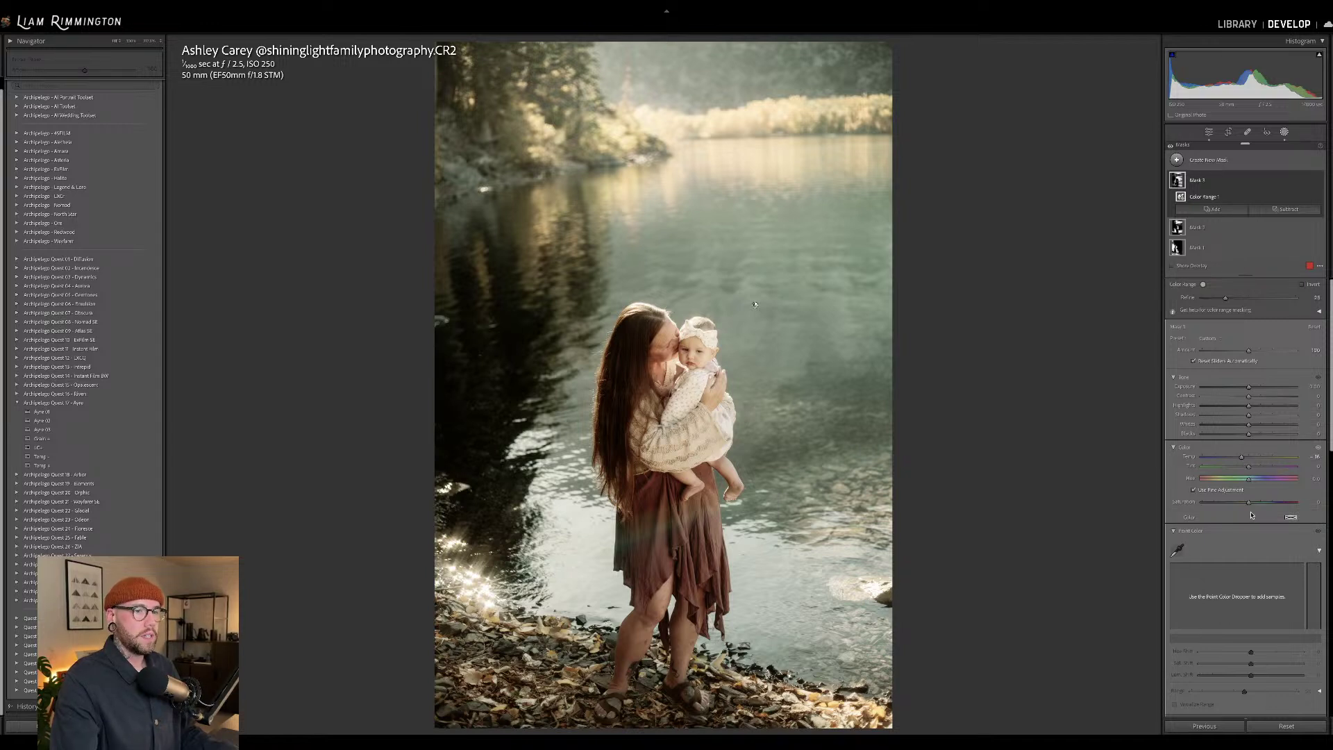
- Raise the saturation of the lake water's color range mask moderately and compare the photo with the mask hidden and shown
left_click_drag(1249, 504, 1265, 504)
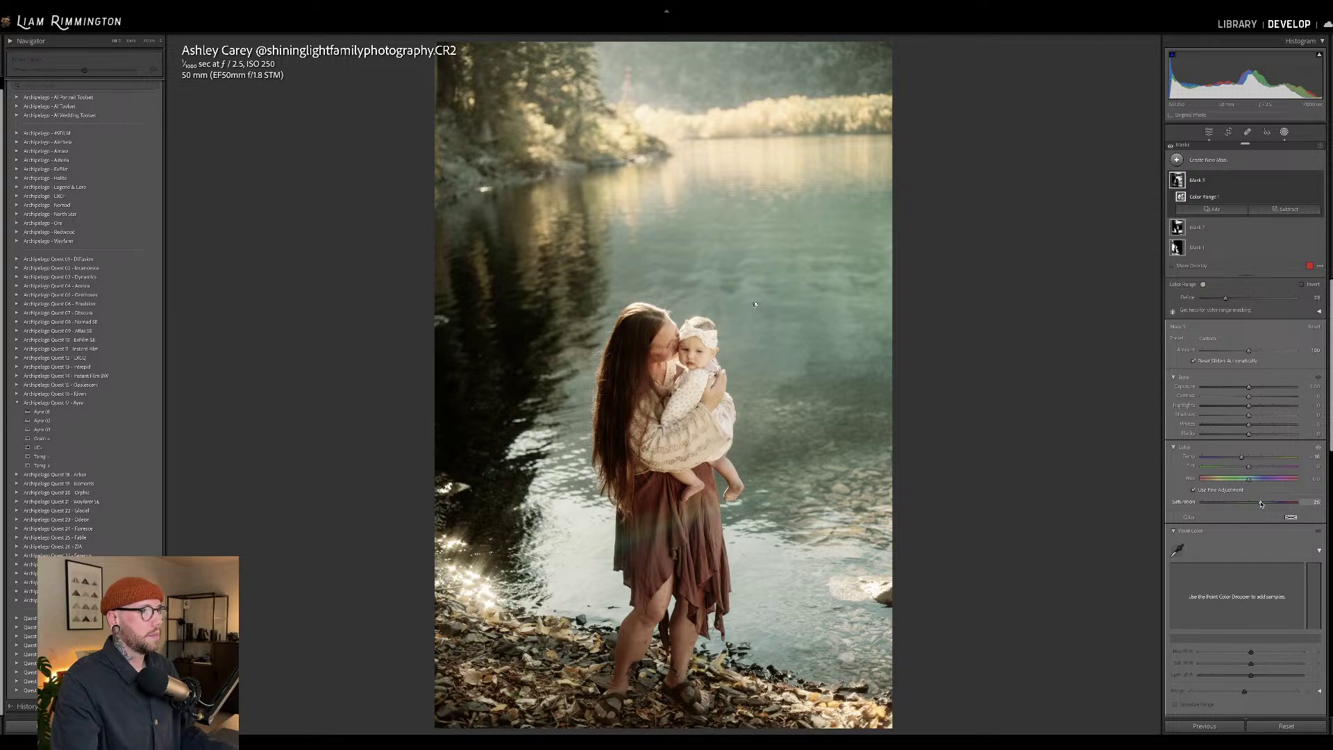
left_click(1319, 180)
left_click(1319, 180)
left_click(1319, 181)
left_click(1319, 181)
left_click(1319, 180)
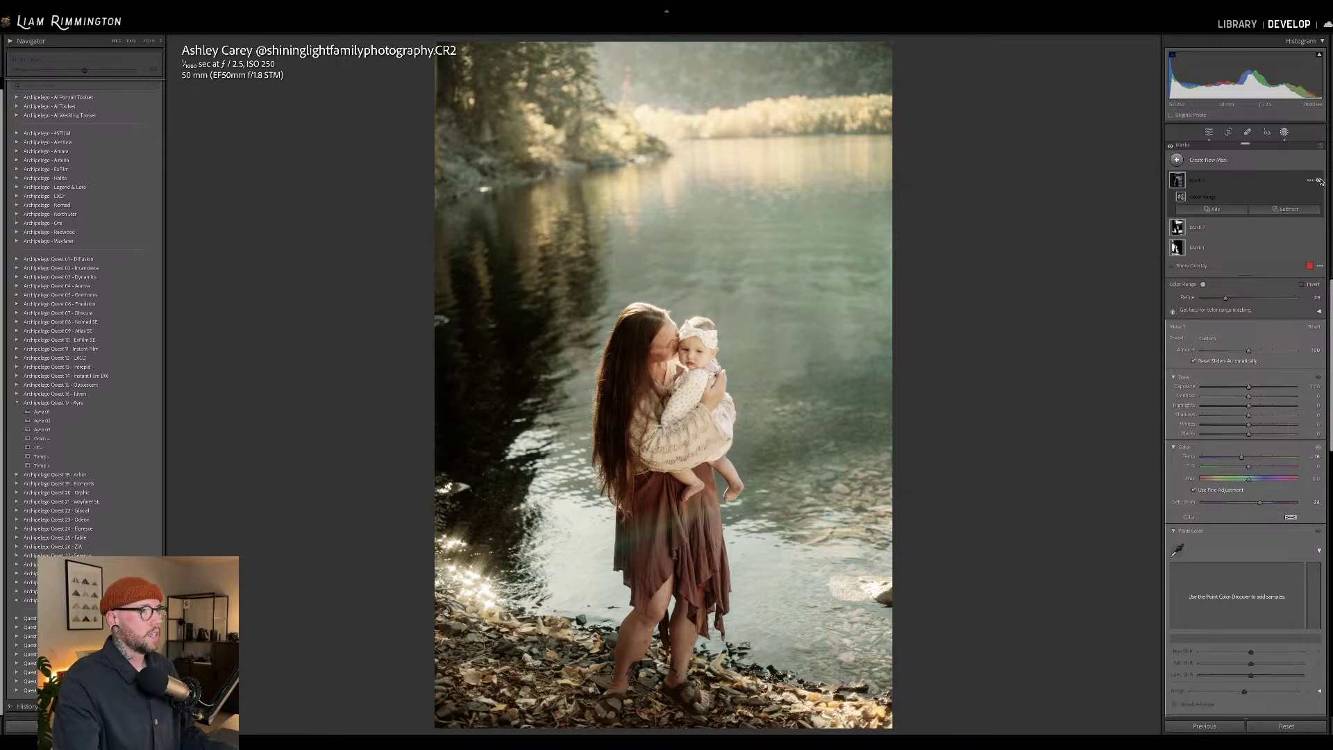
left_click(1319, 180)
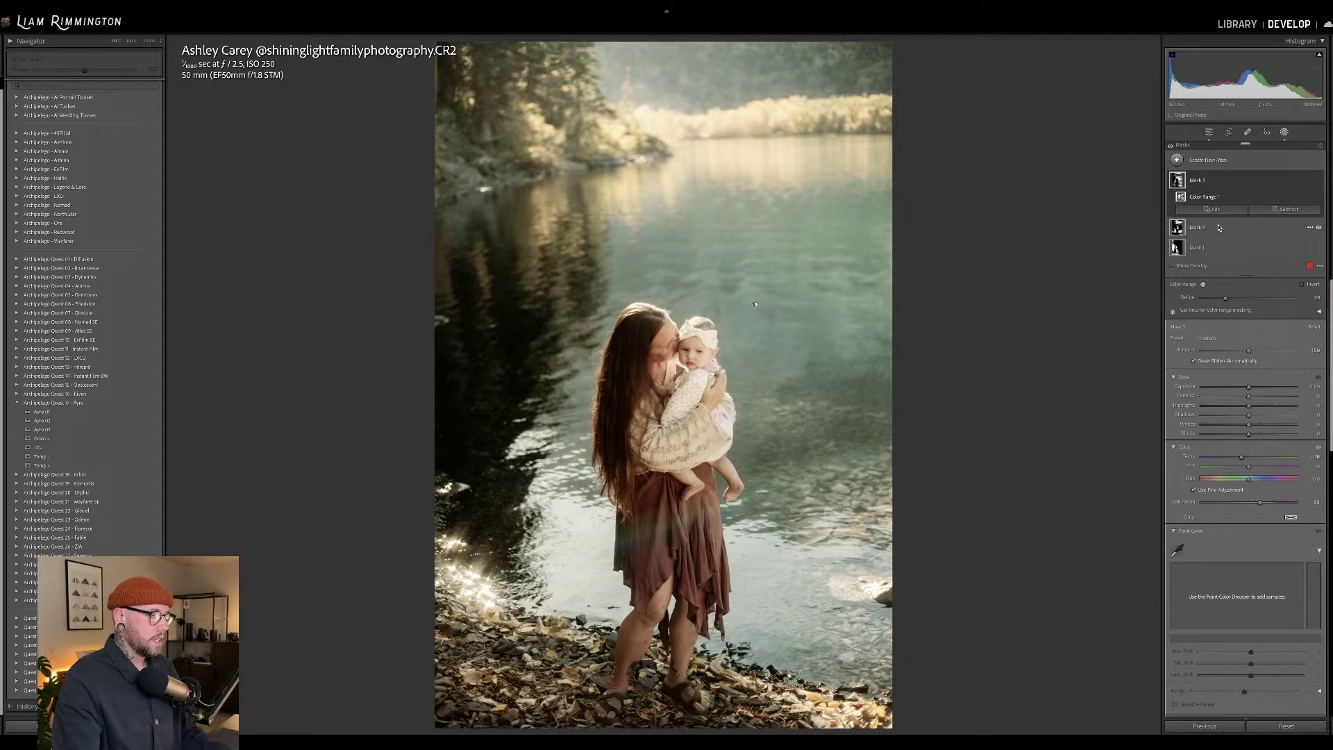
key("shift+w")
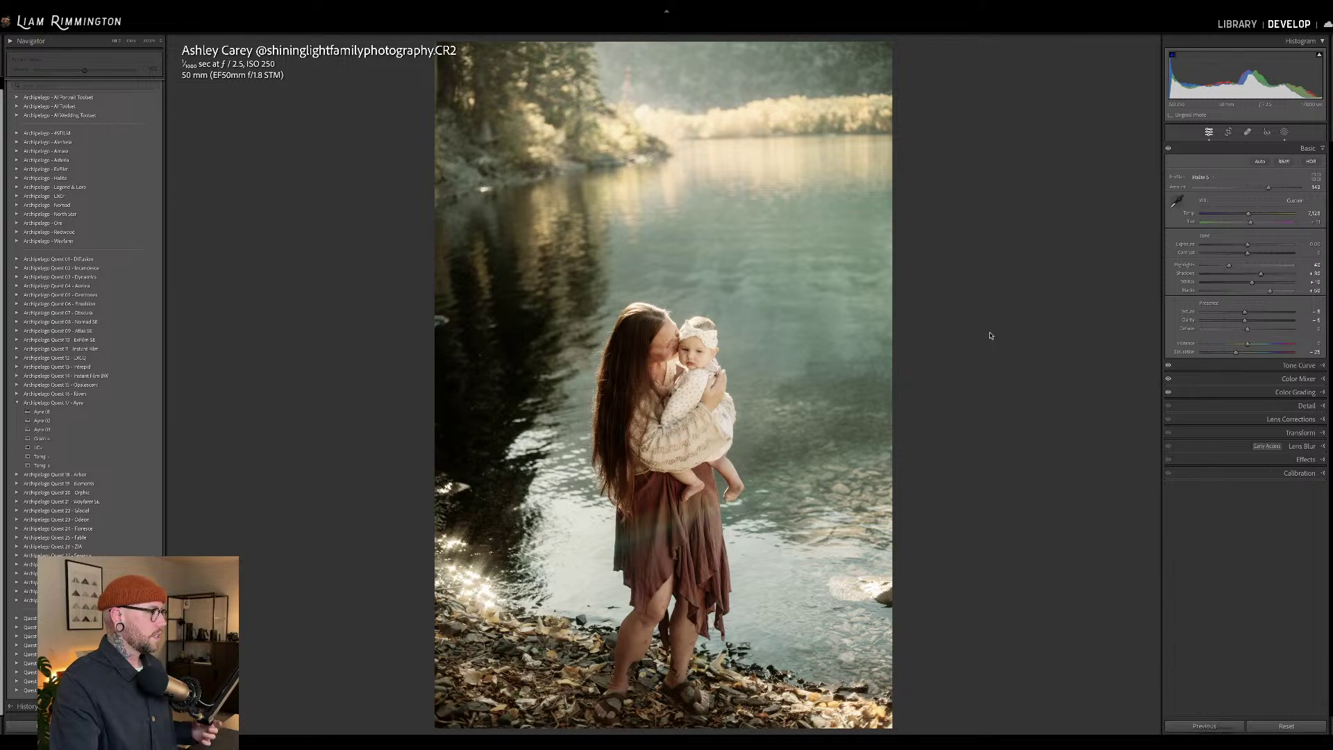
- Apply the Sun V preset from the ZIA preset group and reposition its mask at the top edge of the photo, above the far shore
left_click(18, 403)
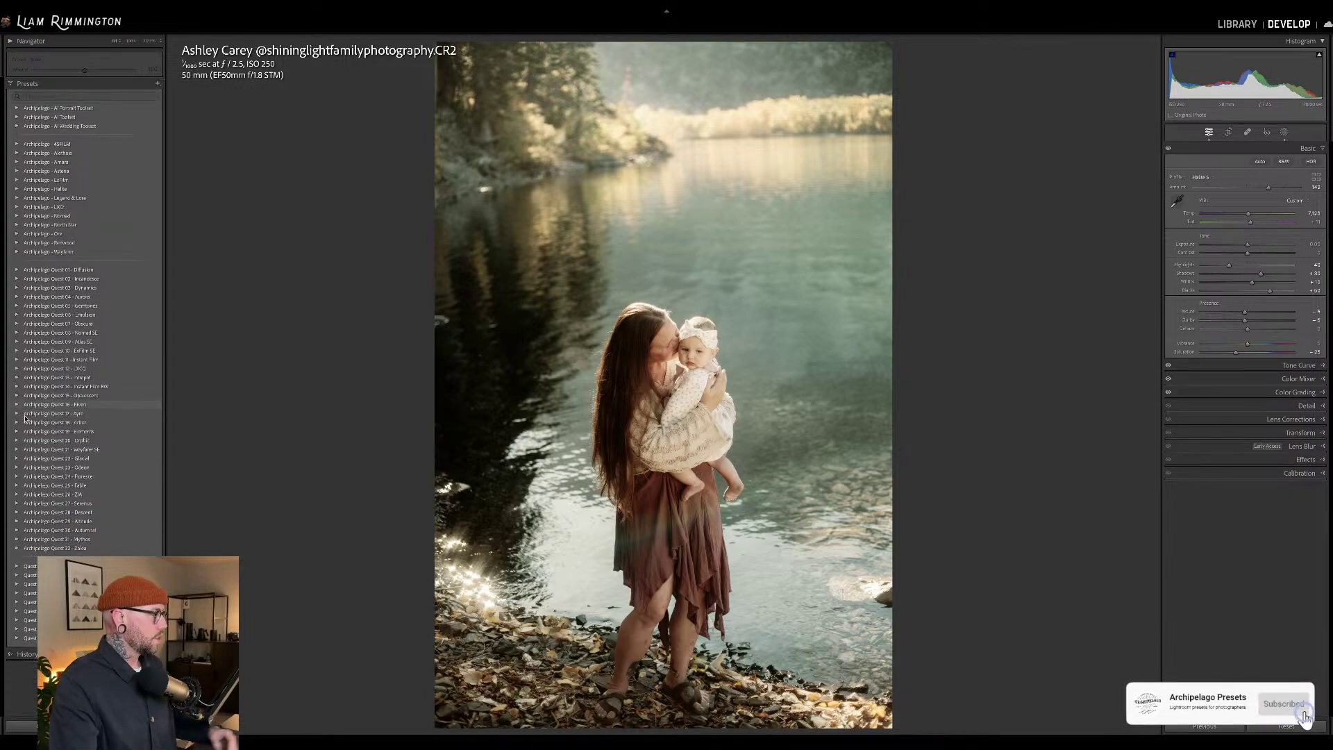
left_click(17, 497)
scroll(109, 414, "down", 3)
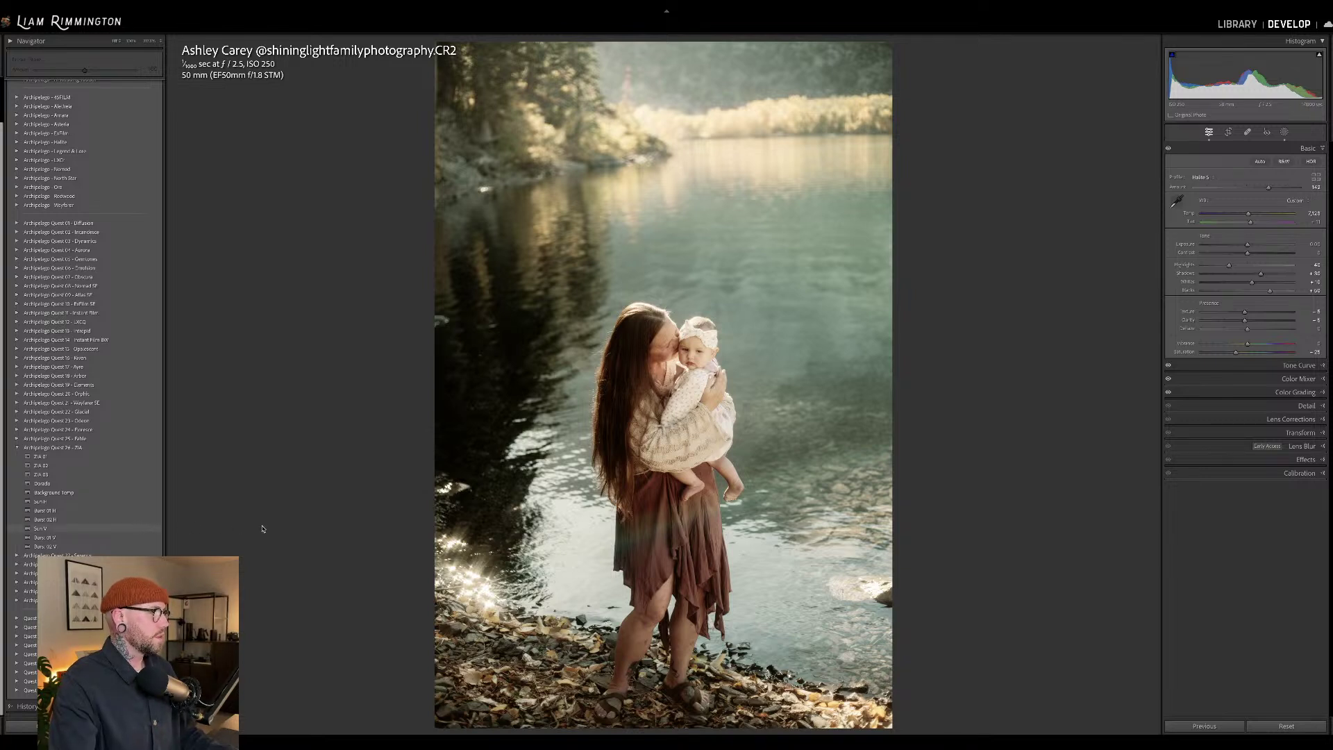
left_click(41, 529)
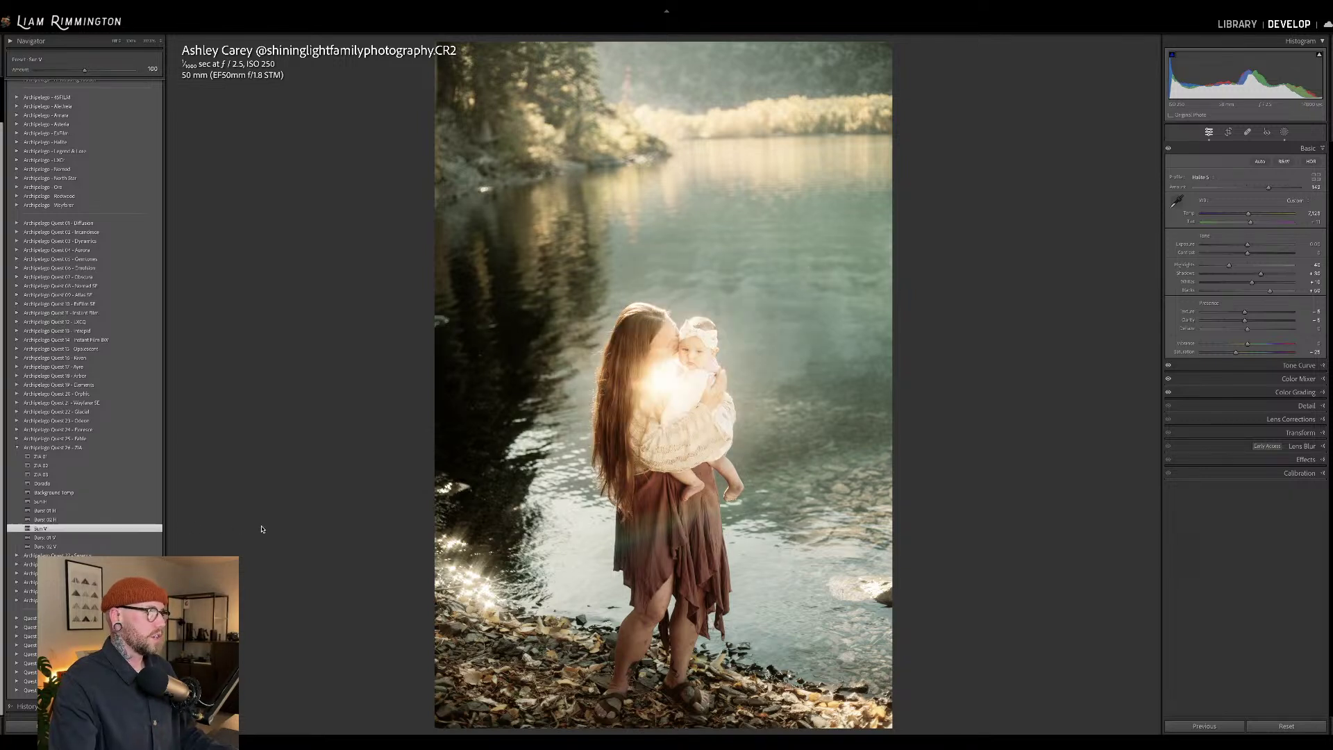
left_click(1283, 133)
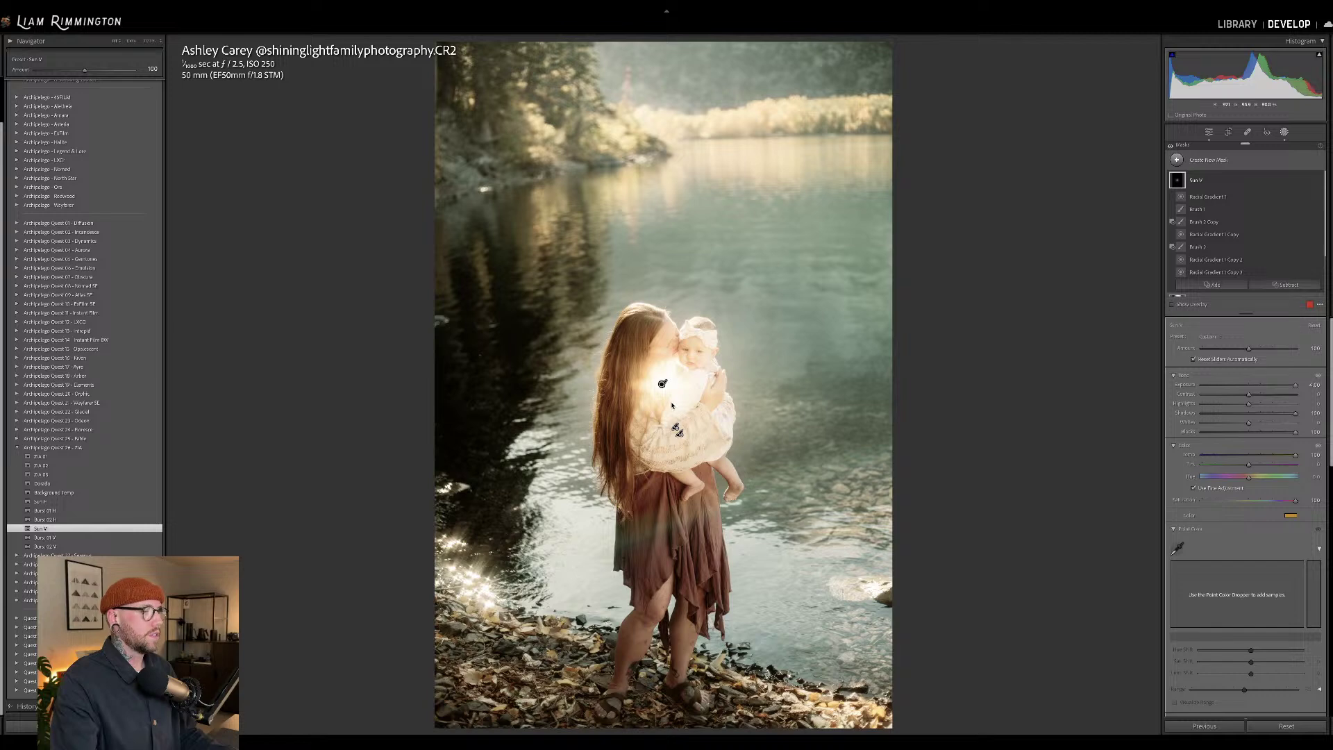
left_click_drag(677, 431, 649, 81)
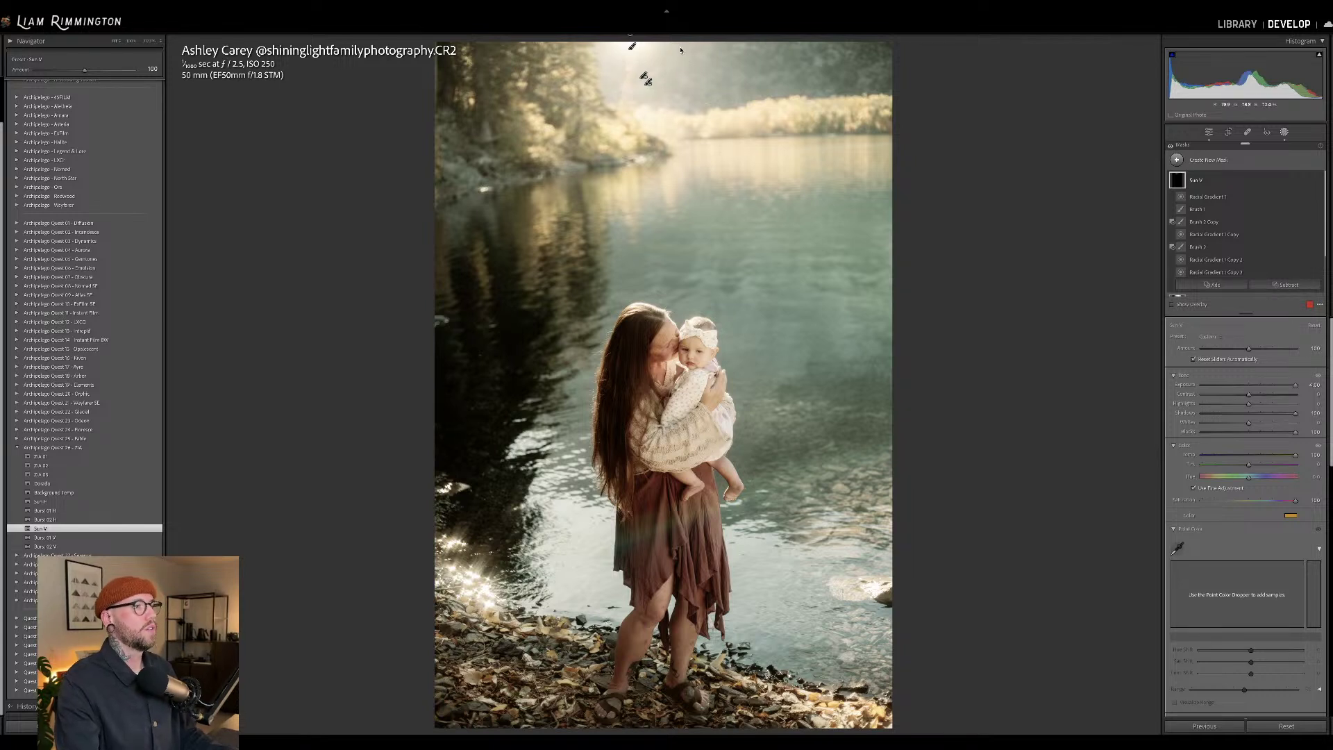
- Apply the lowest vertical Burst preset in the ZIA group, move it onto the sun at the photo's top edge, and reduce its amount
left_click(158, 546)
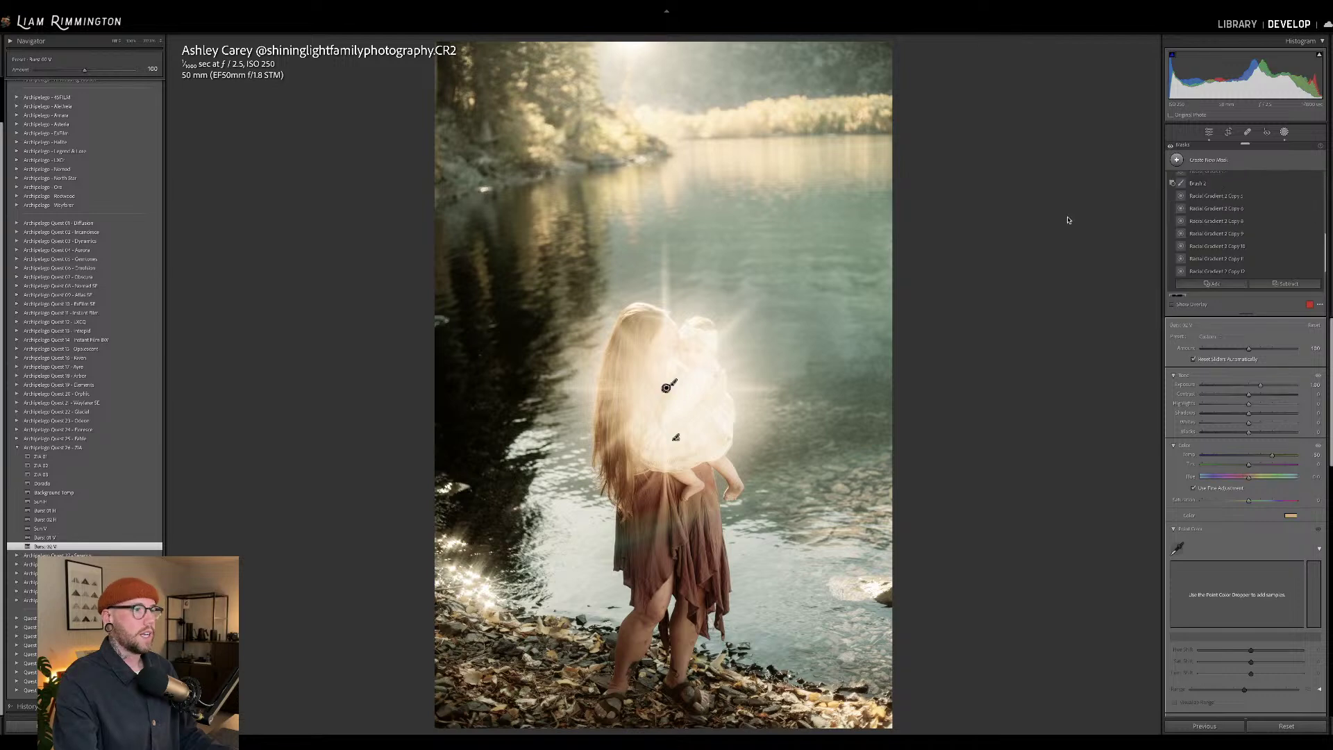
left_click_drag(675, 434, 635, 46)
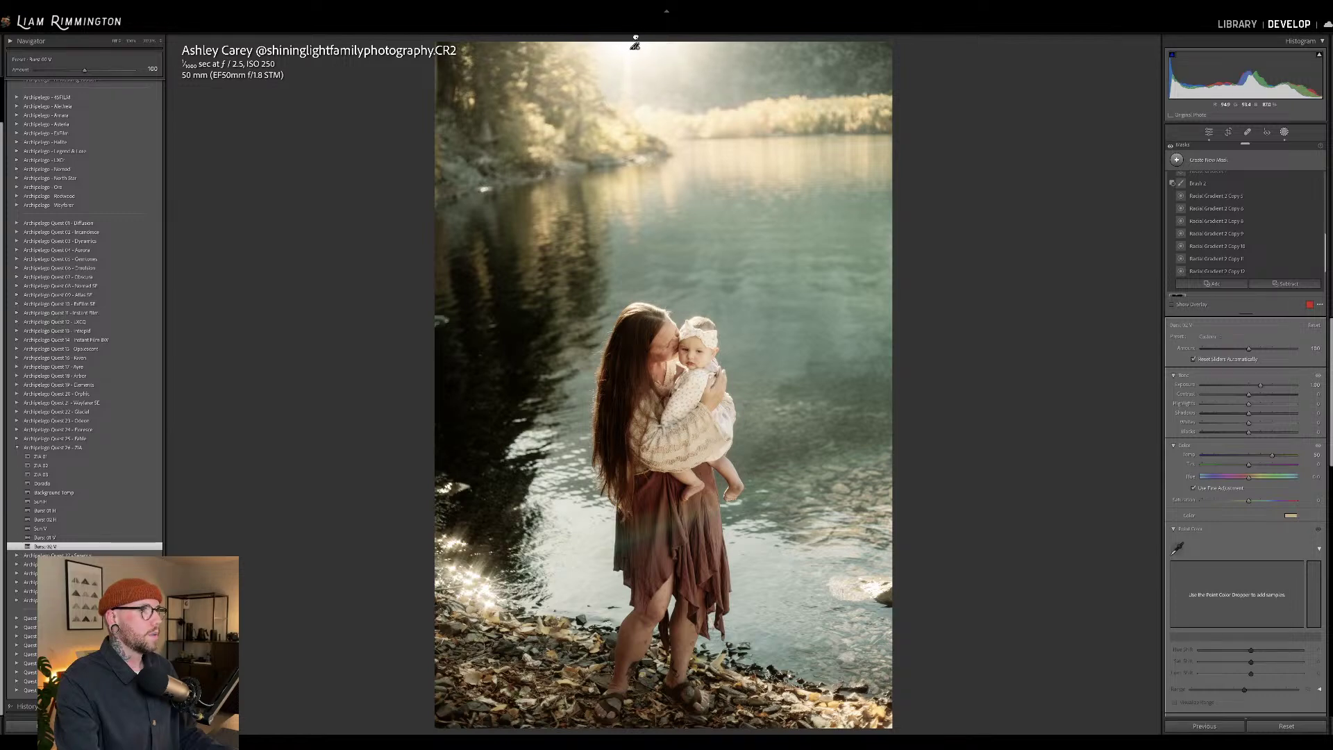
left_click_drag(1248, 348, 1232, 349)
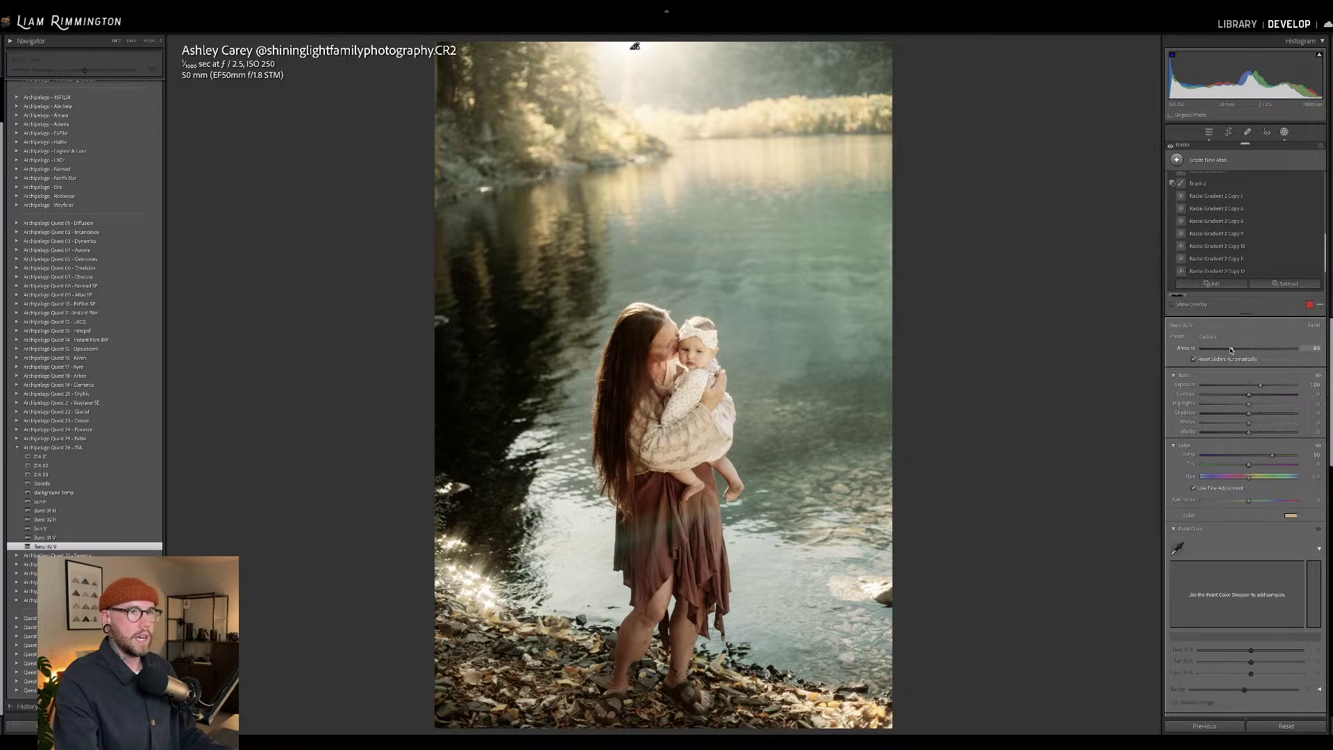
- Examine the combined effect of all masks on the lakeside photo by repeatedly hiding and showing them
scroll(1187, 208, "up", 3)
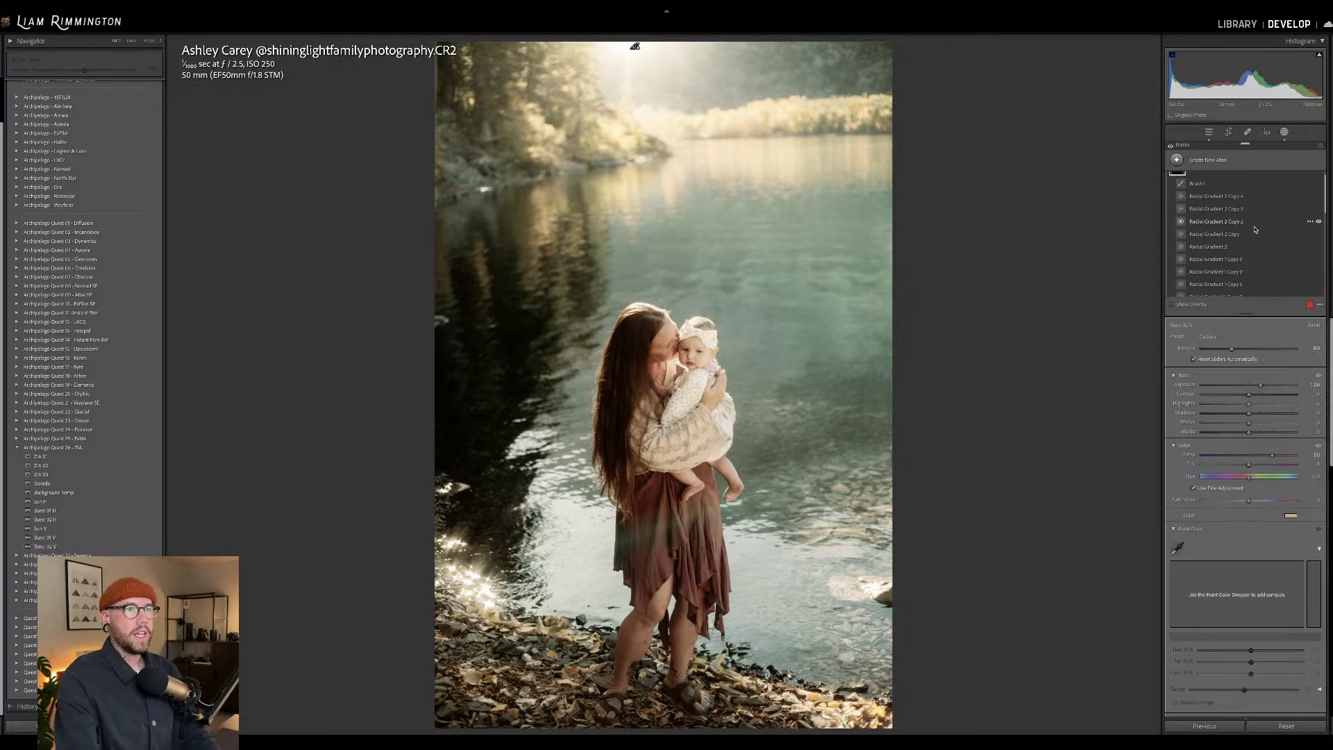
left_click(1214, 182)
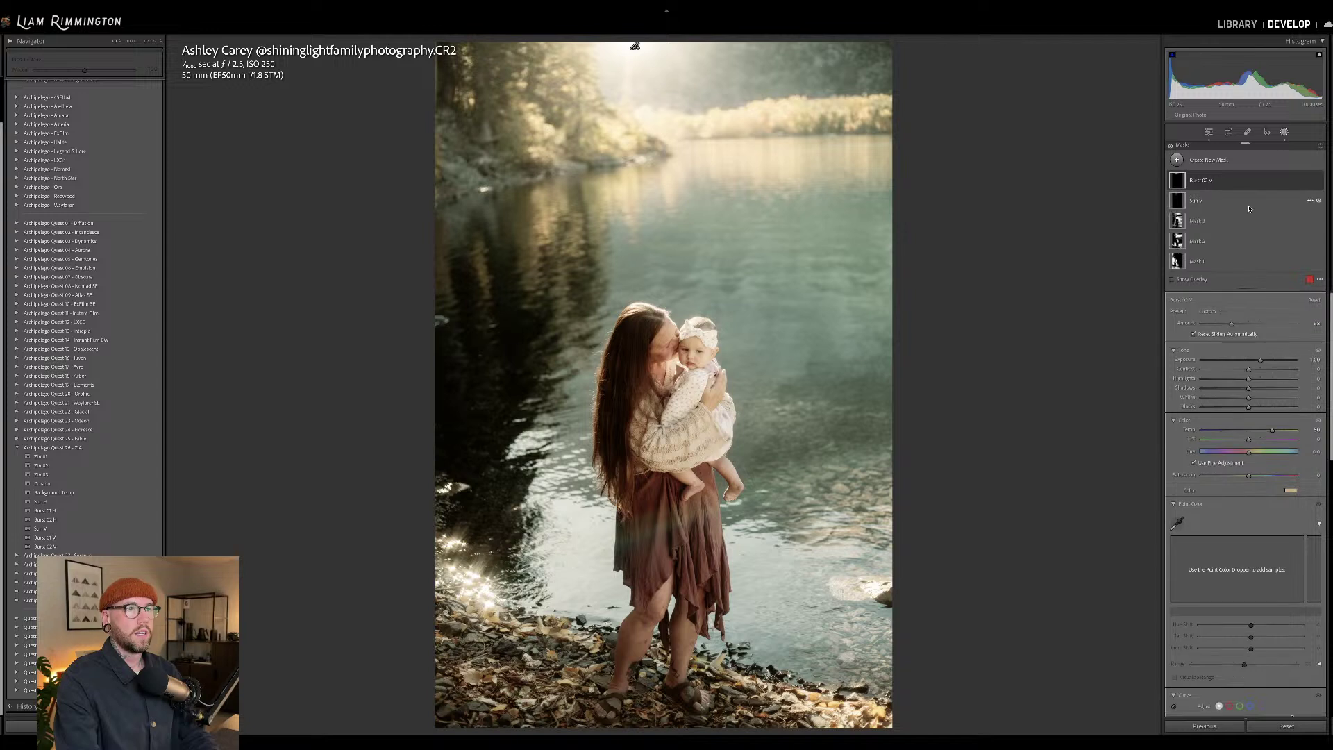
left_click(1171, 147)
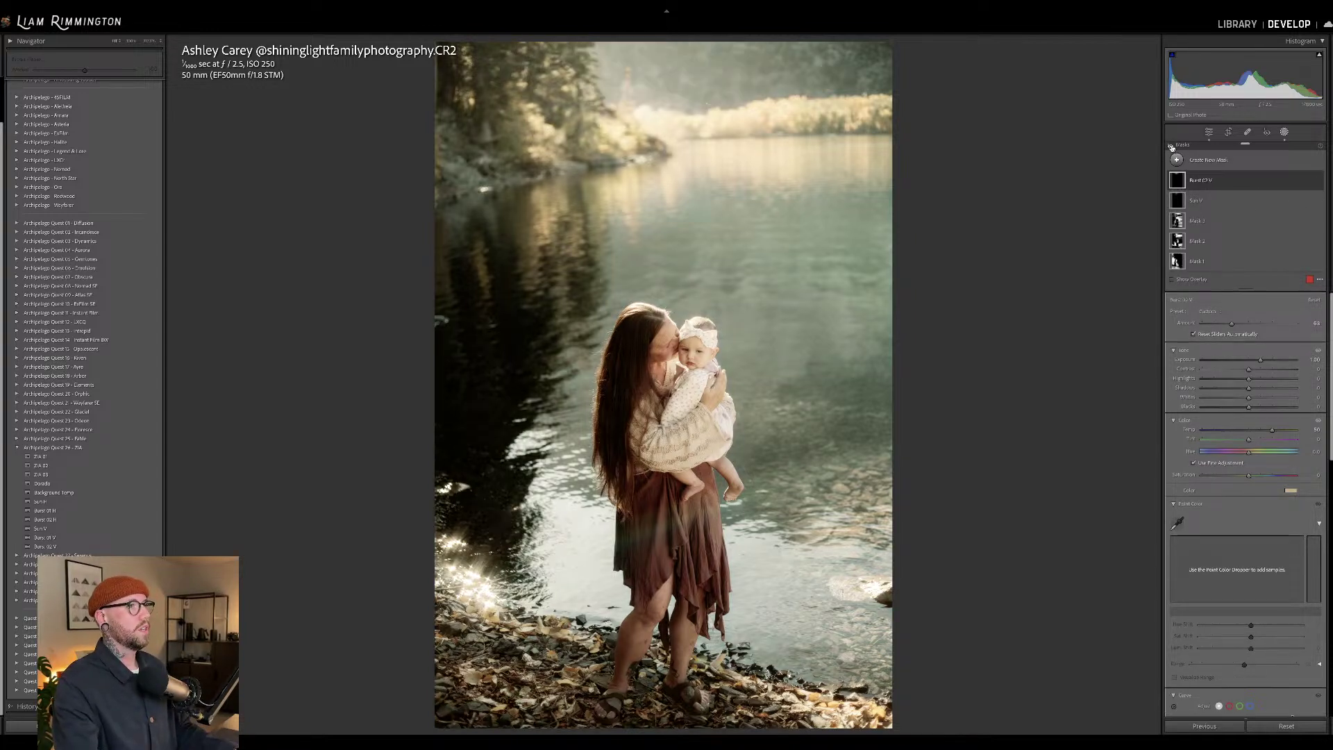
left_click(1170, 147)
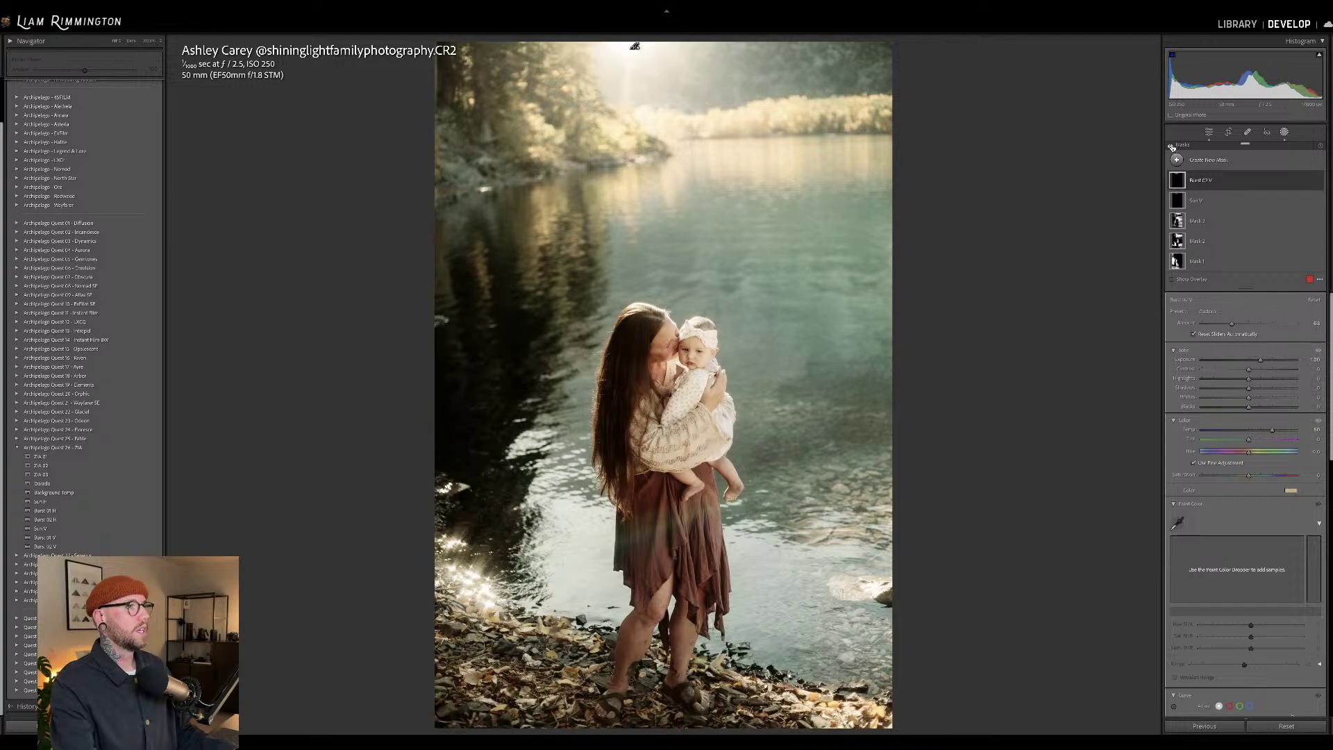
left_click(1171, 147)
left_click(1172, 147)
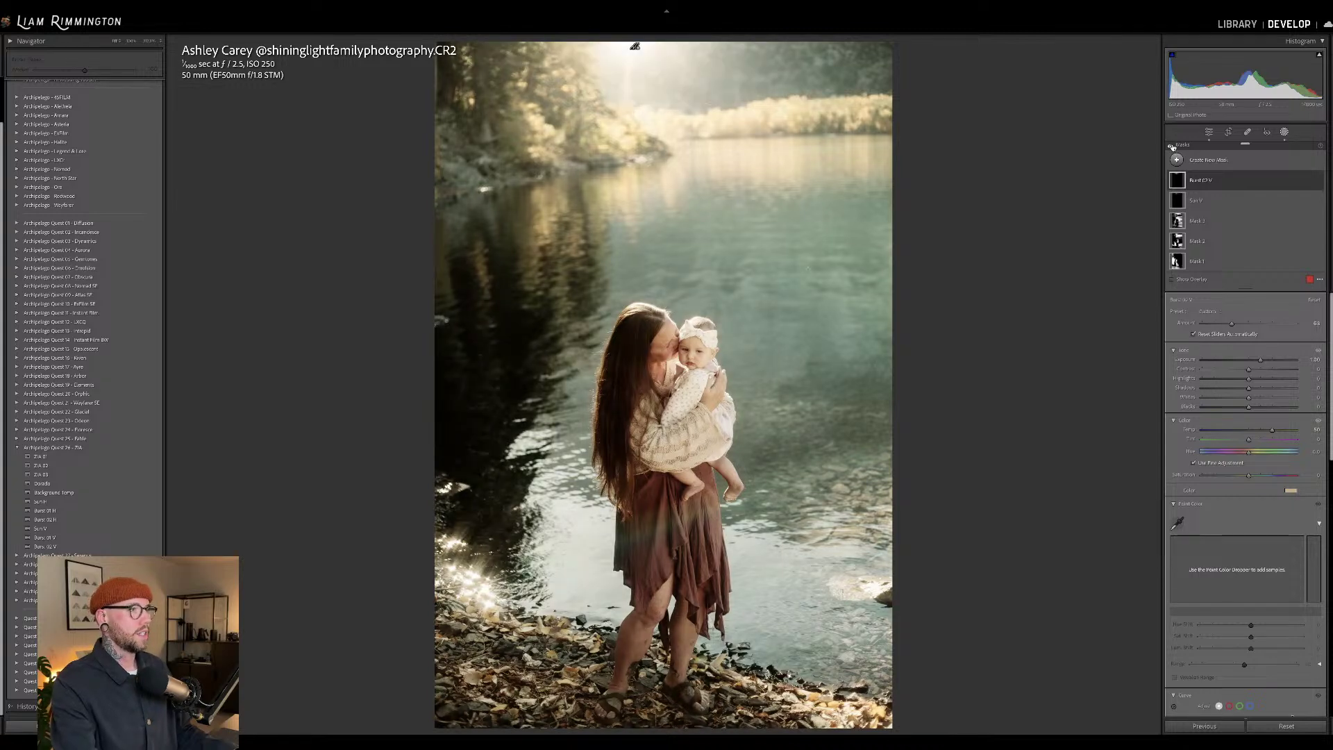
left_click(1172, 147)
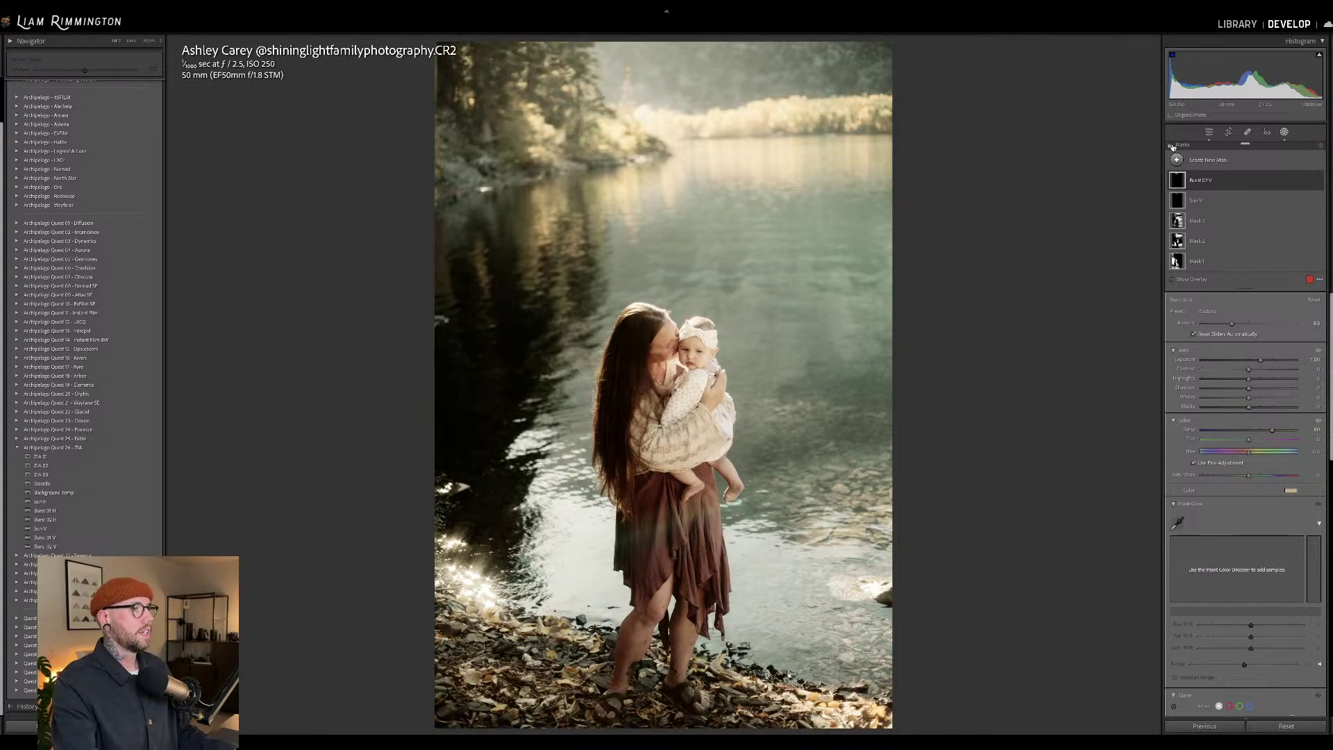
left_click(1172, 147)
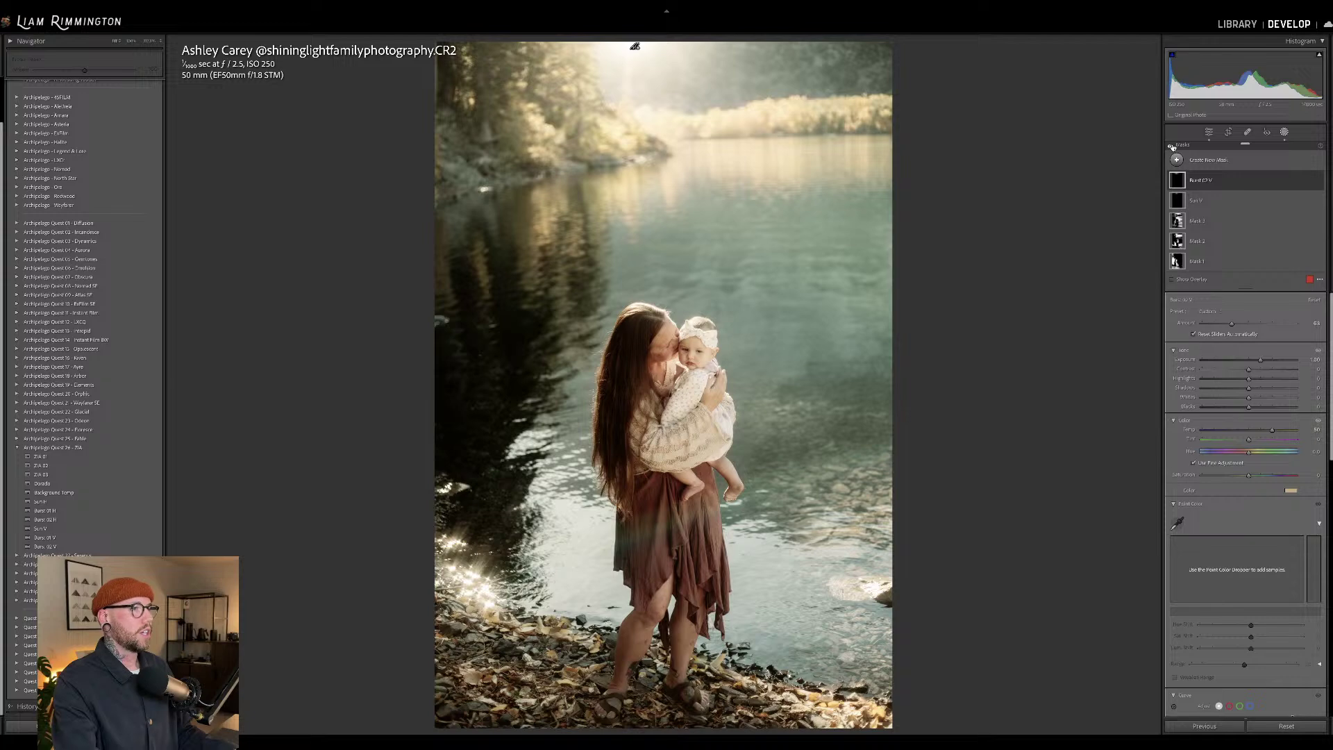
left_click(1172, 147)
left_click(1172, 147)
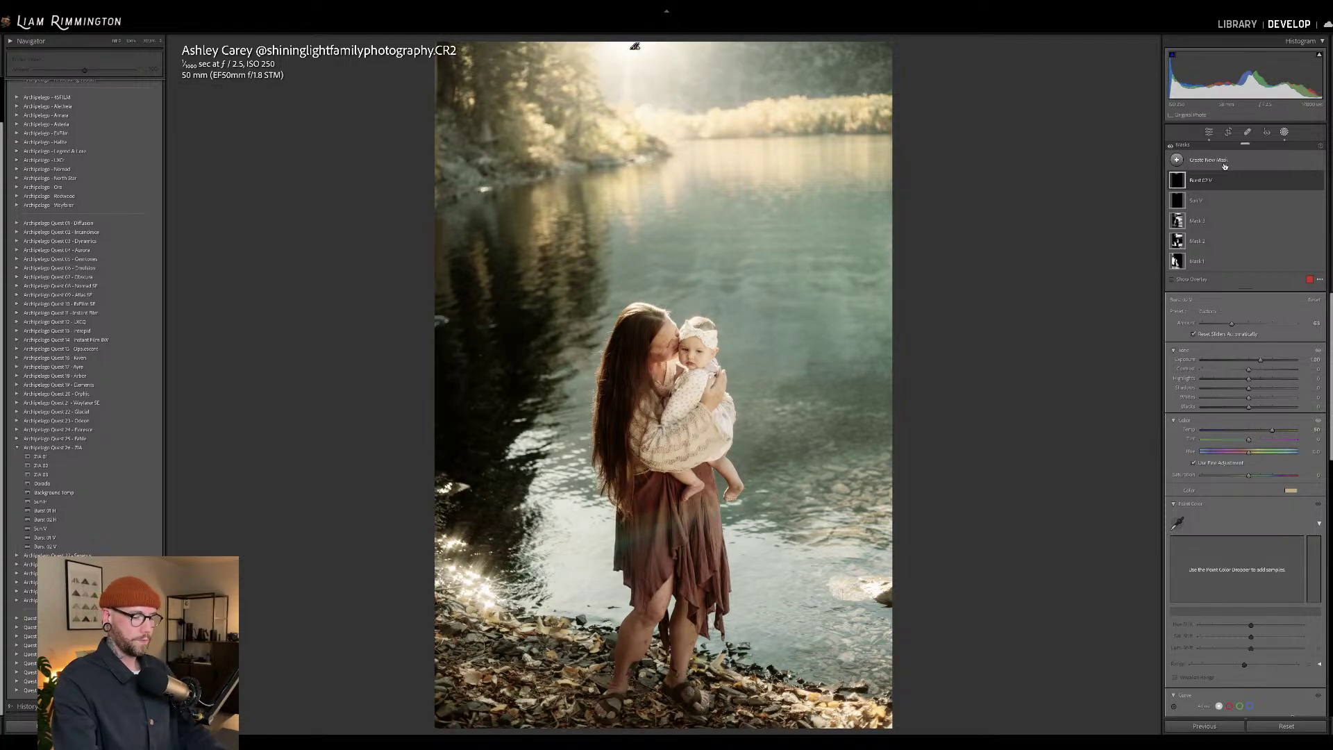
- Leave masking and warm the whole photo's temperature slightly
key("shift+w")
left_click_drag(1248, 215, 1250, 217)
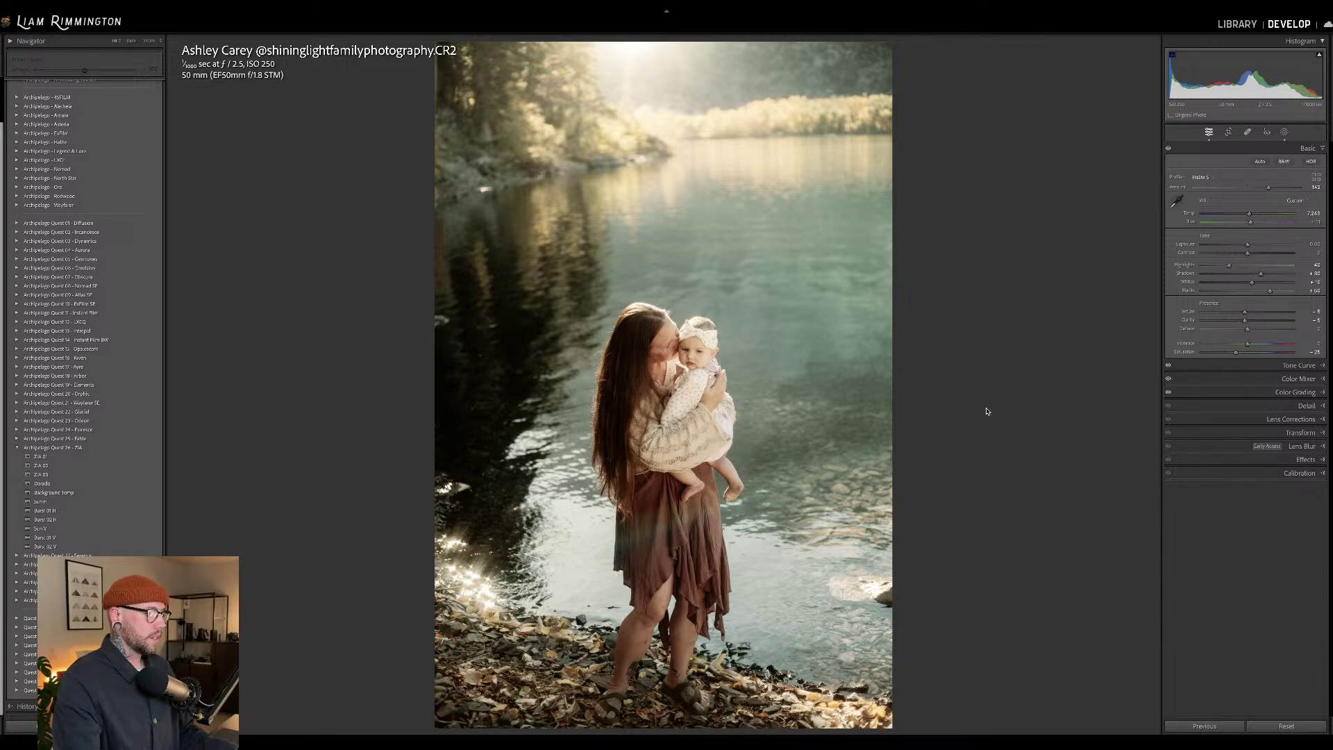
- Apply the Low Mist 2 preset from the Mythos group and move its mist up to the far shore, toward the photo's right edge
left_click(17, 448)
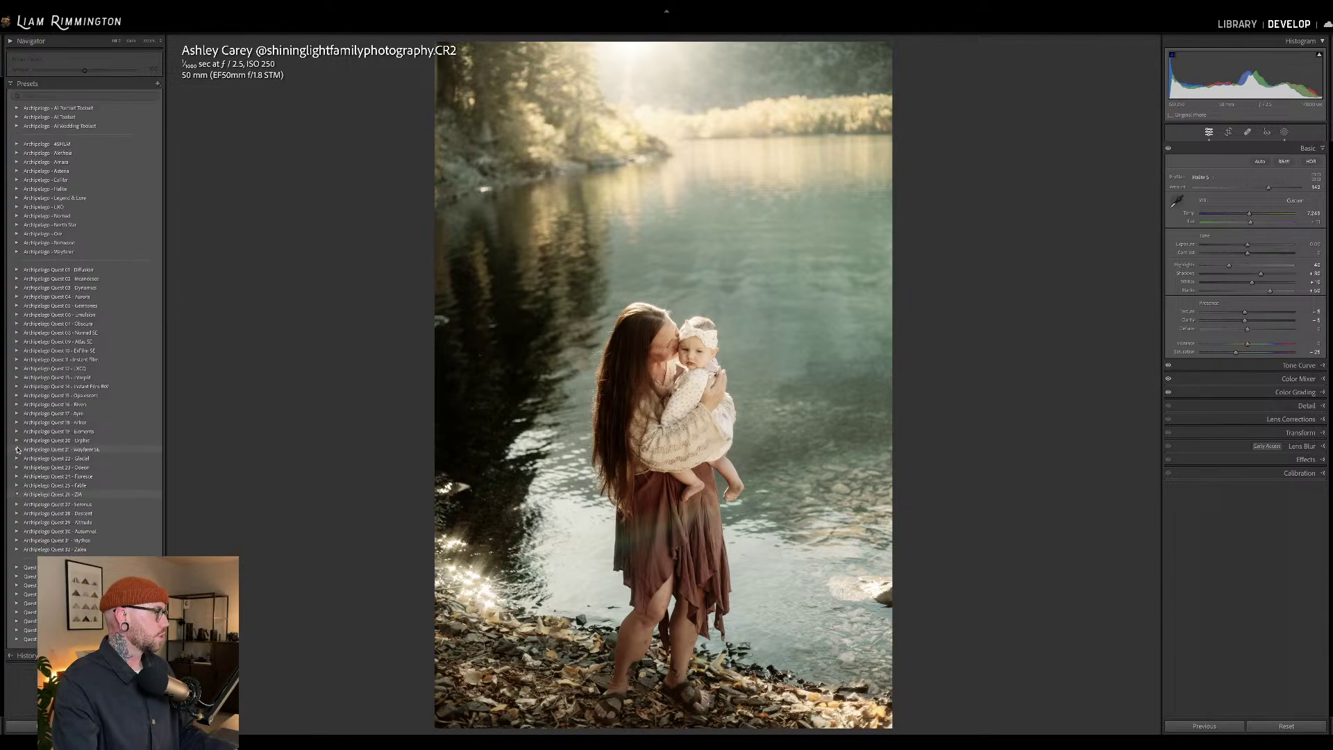
left_click(40, 541)
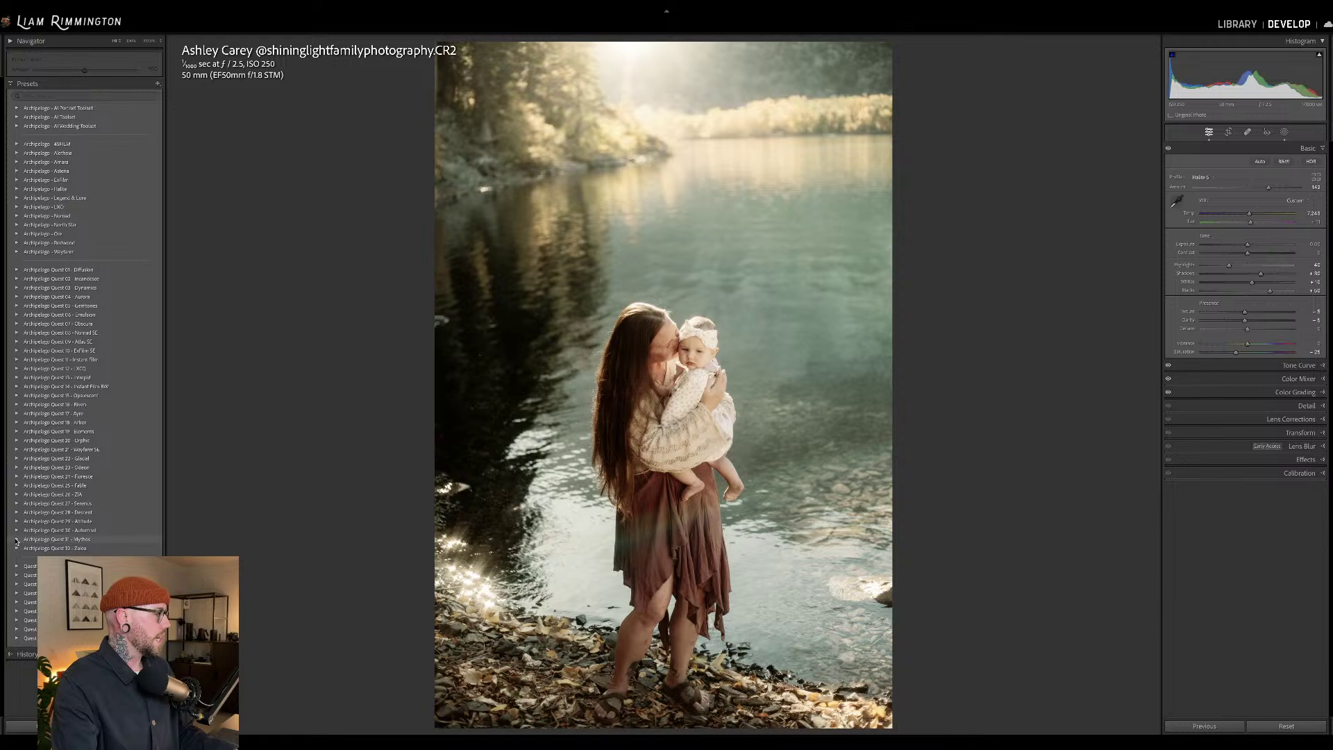
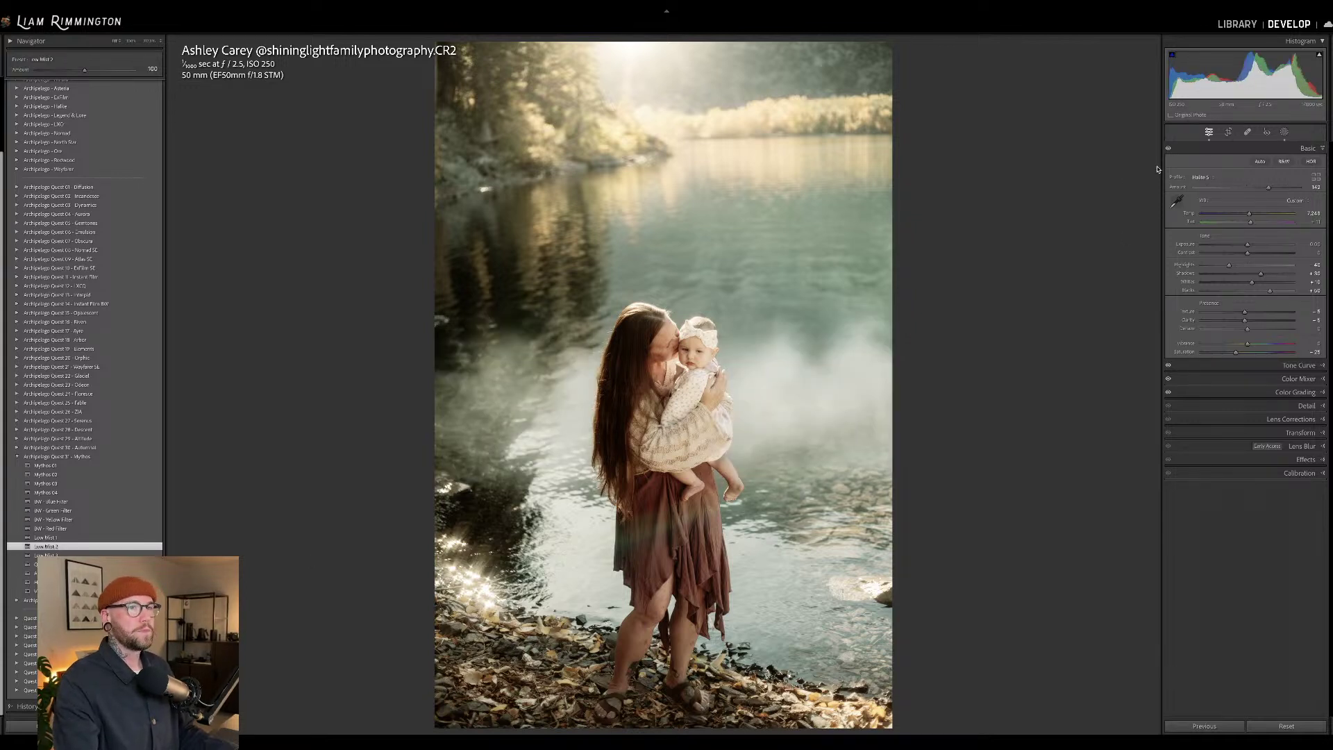
left_click(1284, 133)
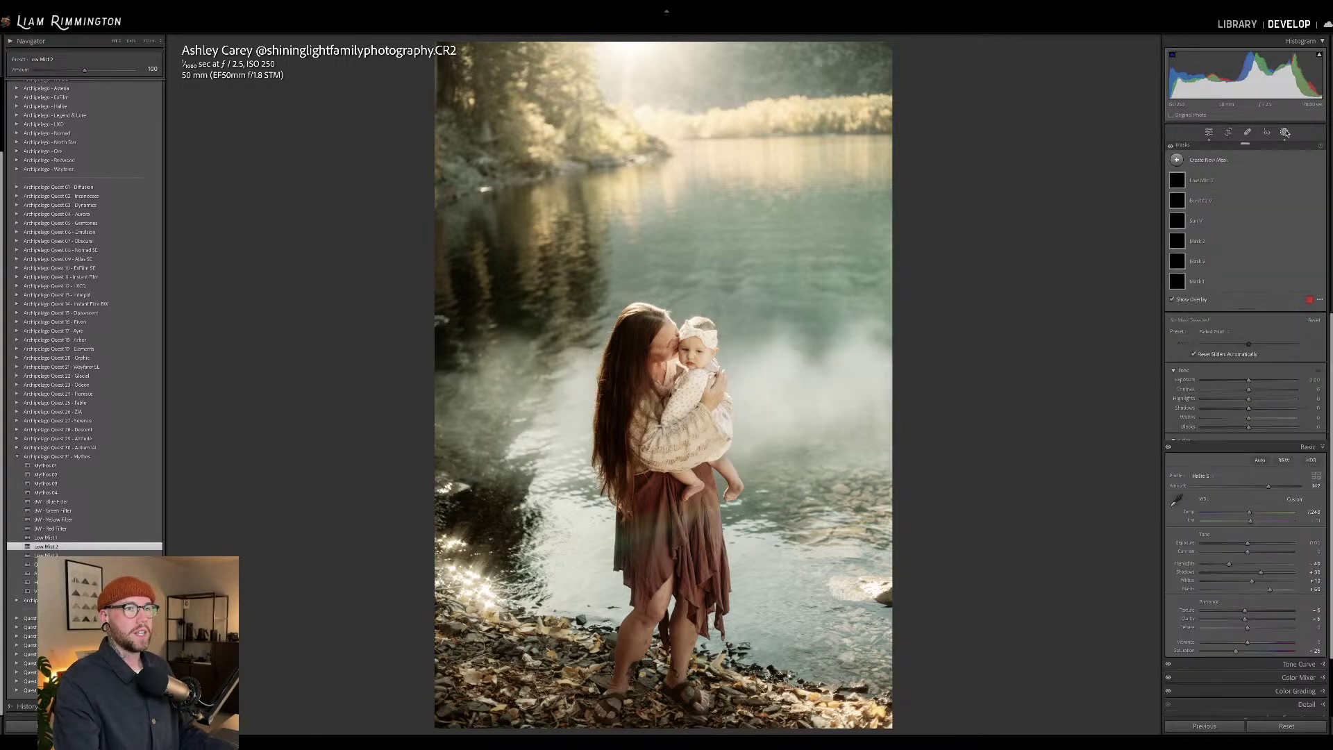
left_click(1207, 182)
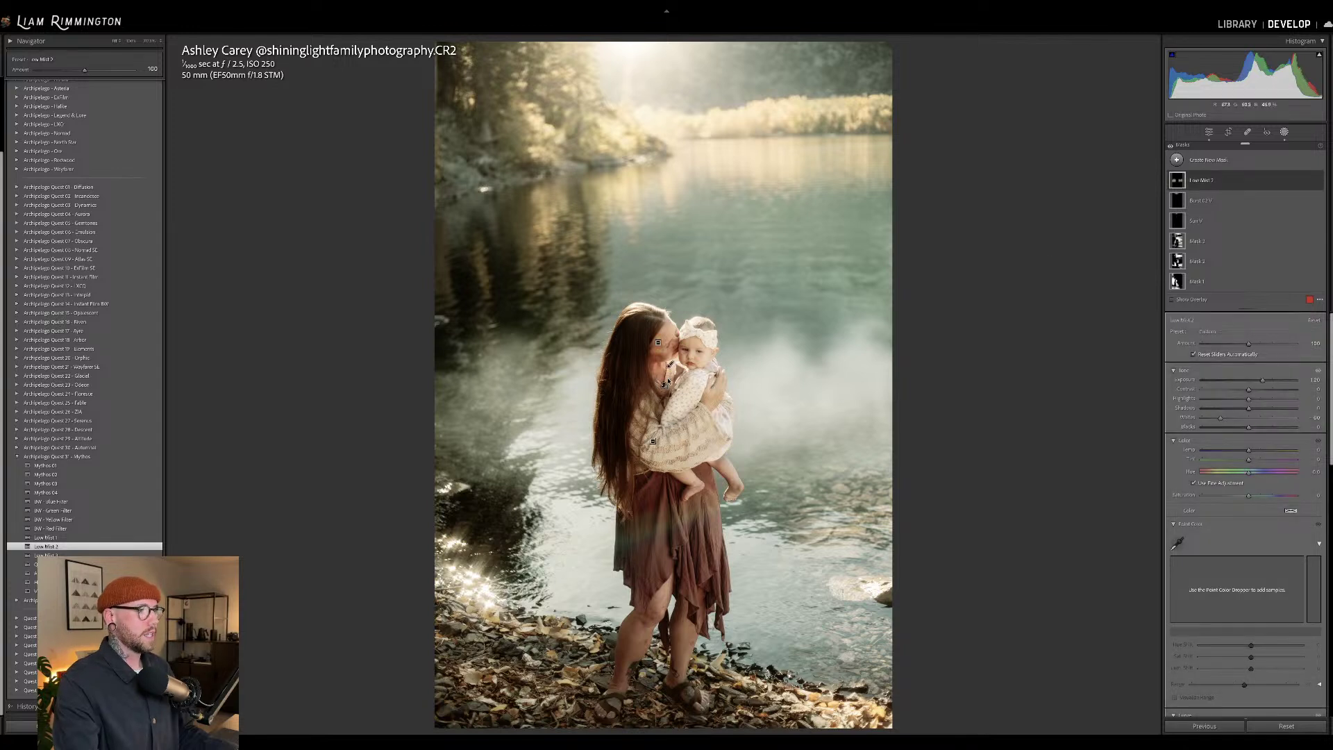
mouse_move(670, 368)
left_click_drag(670, 368, 986, 102)
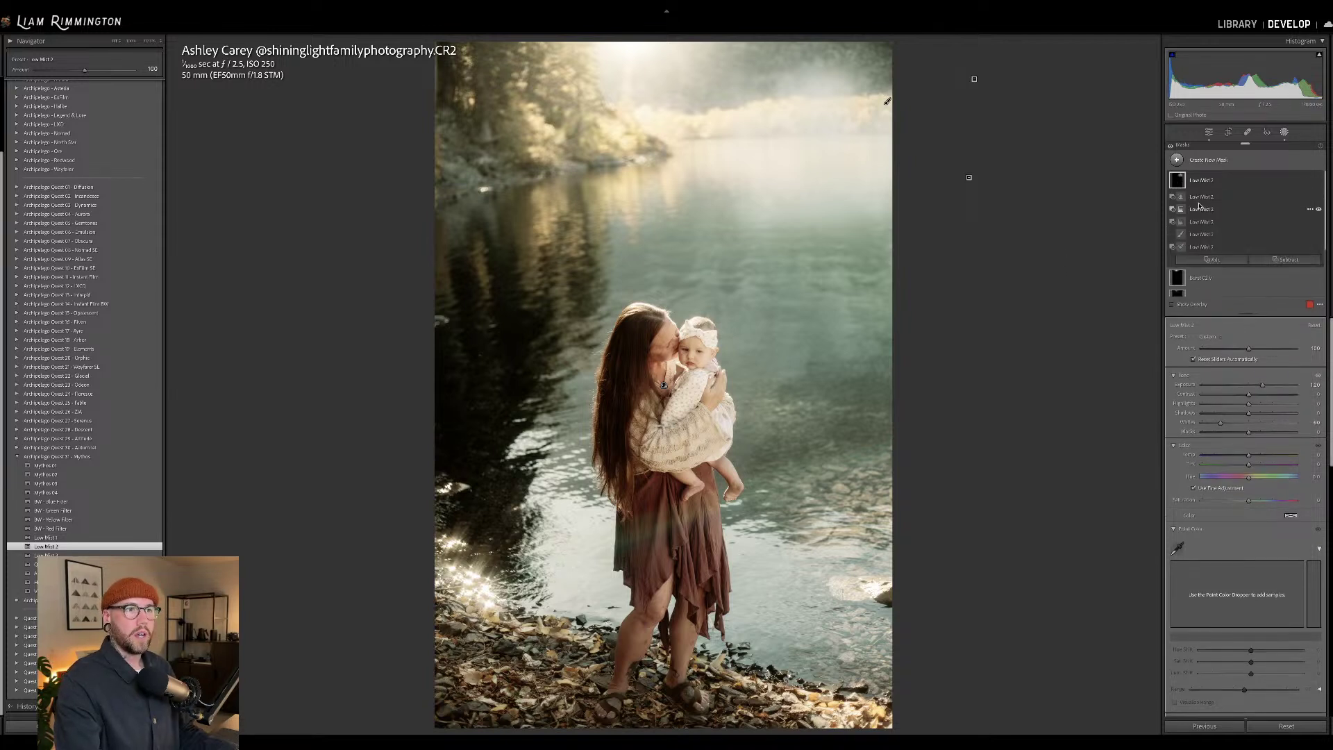
- Subtract a linear gradient from the Low Mist 2 mask, running upward from the water just below the far shoreline
left_click(1284, 260)
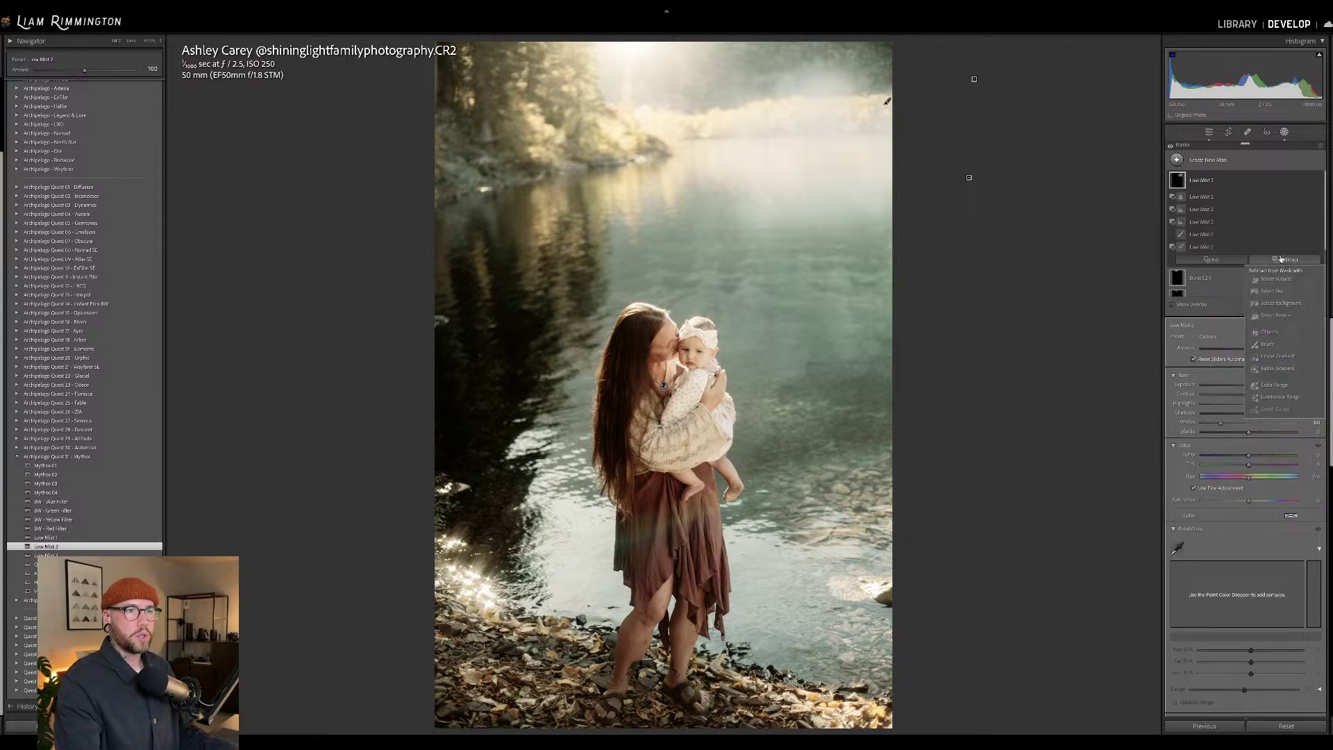
left_click(1276, 356)
left_click_drag(811, 170, 812, 96)
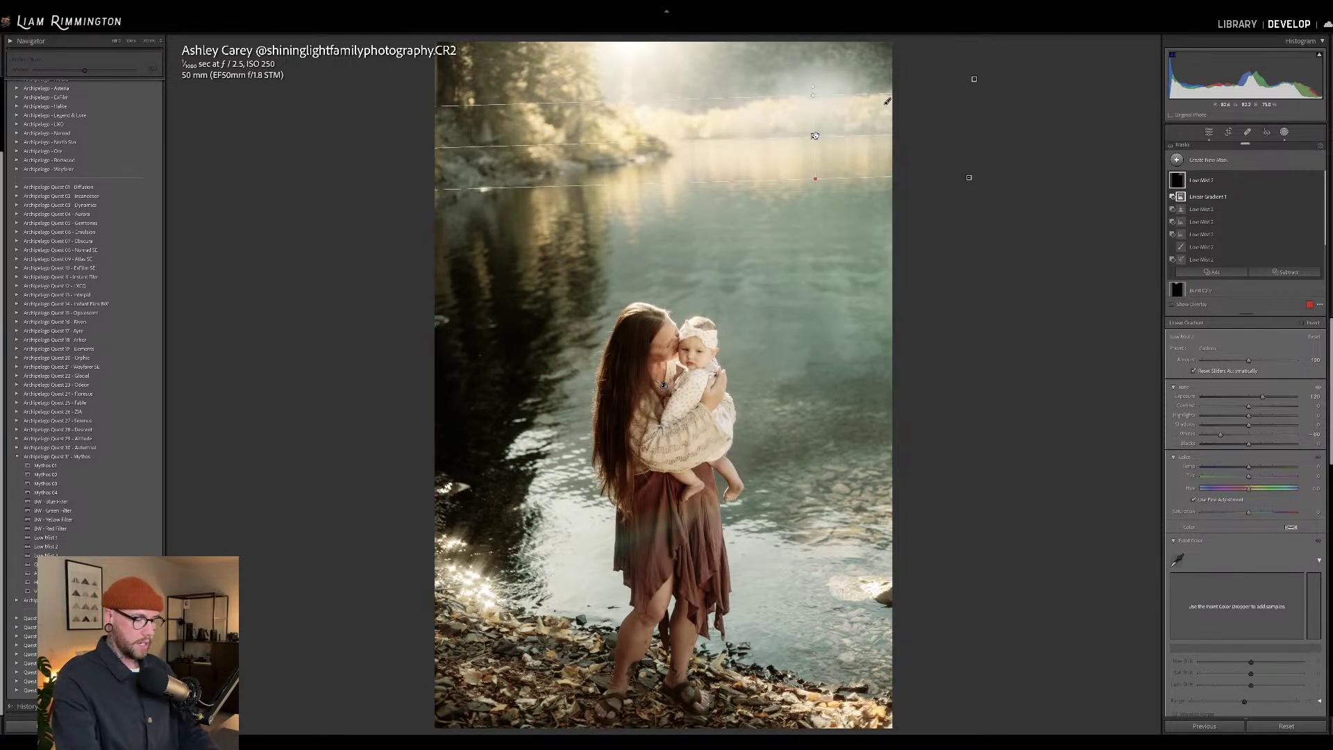
left_click(862, 157)
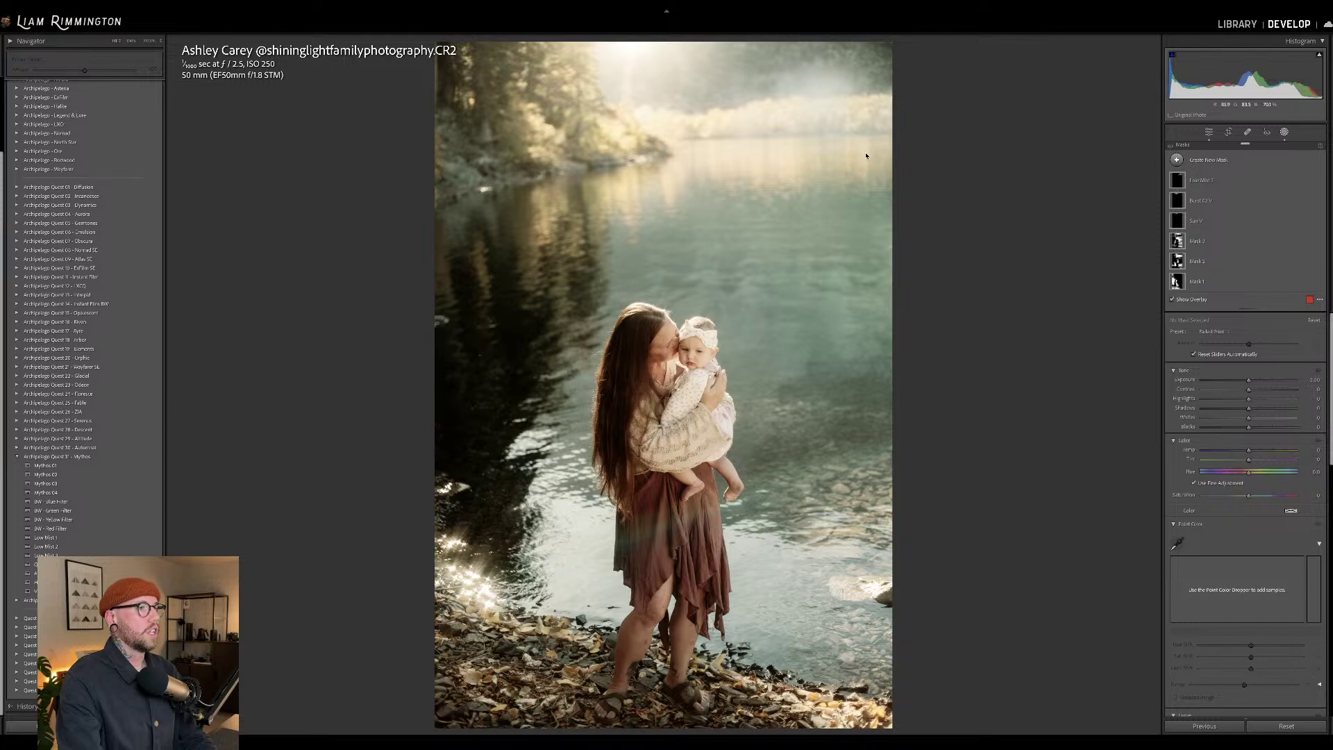
left_click(1284, 133)
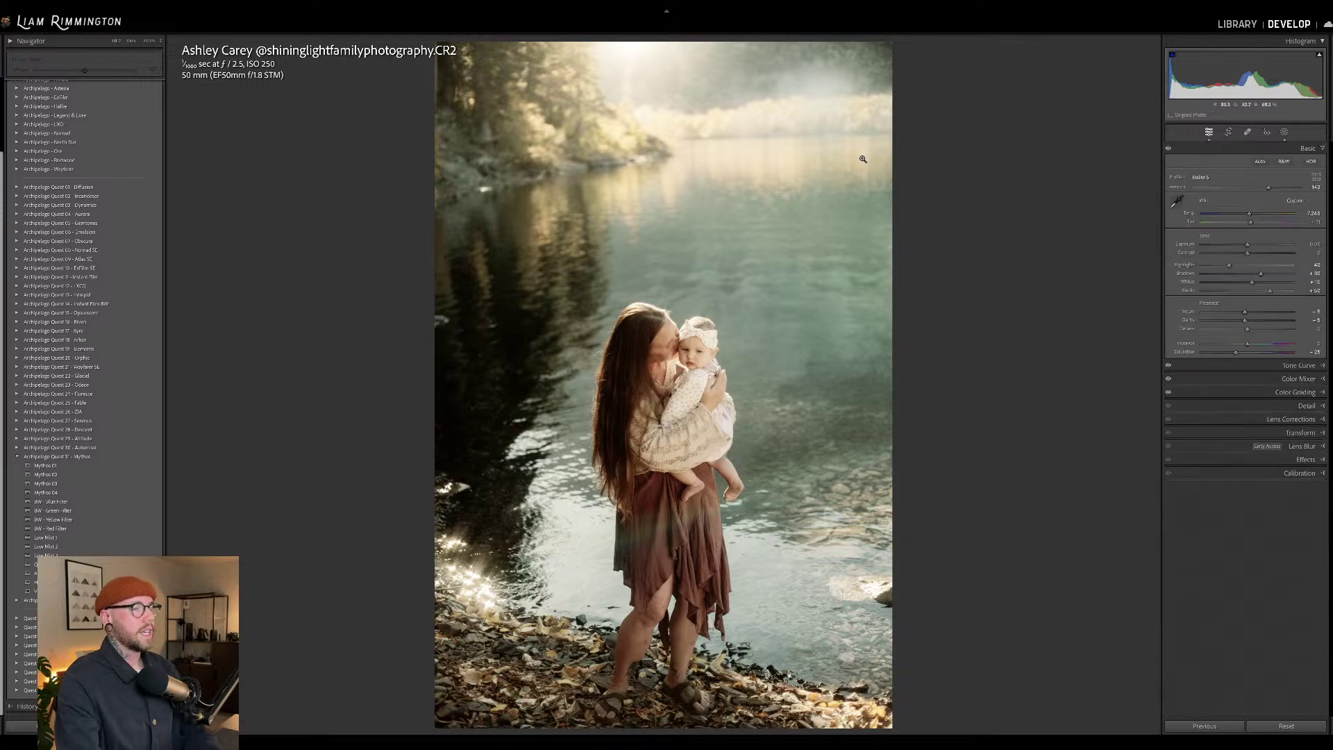
- Increase the amount of the Low Mist 2 mask slightly and deselect it
left_click(1284, 133)
mouse_move(1252, 352)
left_mouse_down()
mouse_move(1281, 351)
mouse_move(1221, 359)
mouse_move(1258, 357)
left_mouse_up()
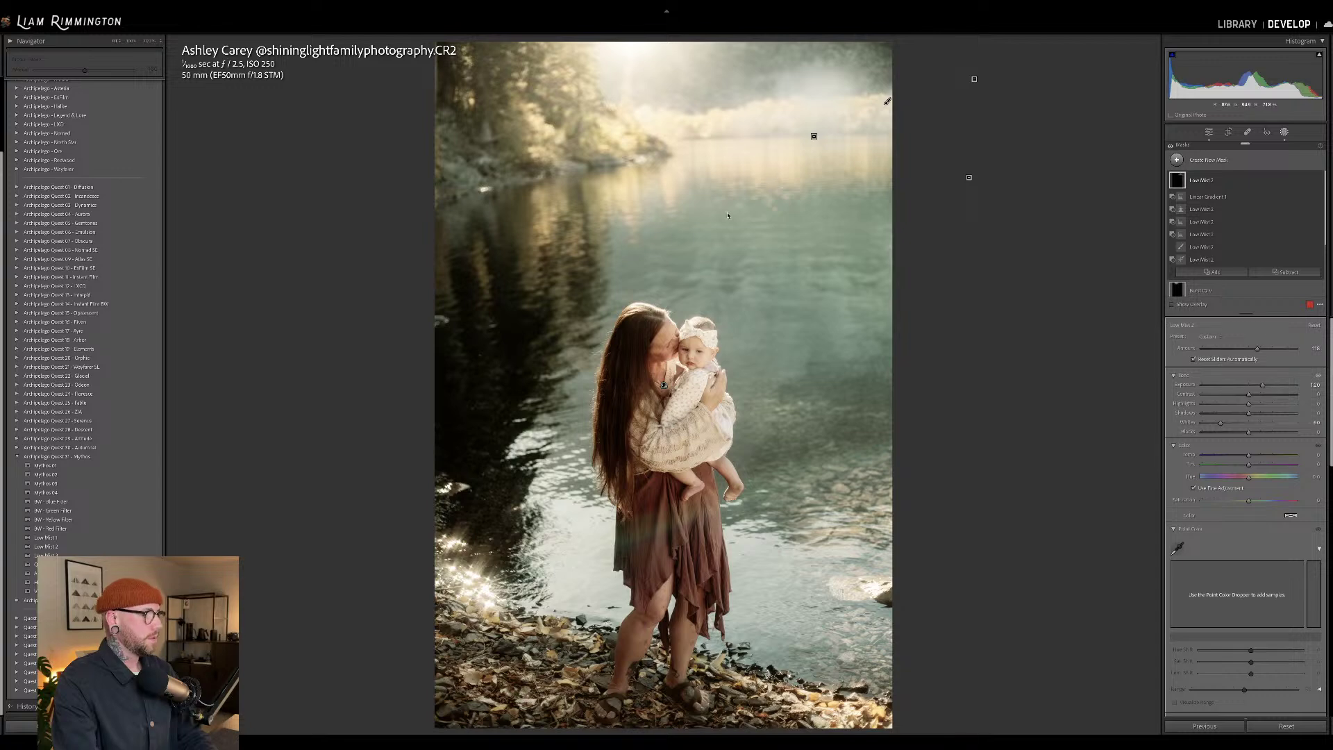
left_click(715, 232)
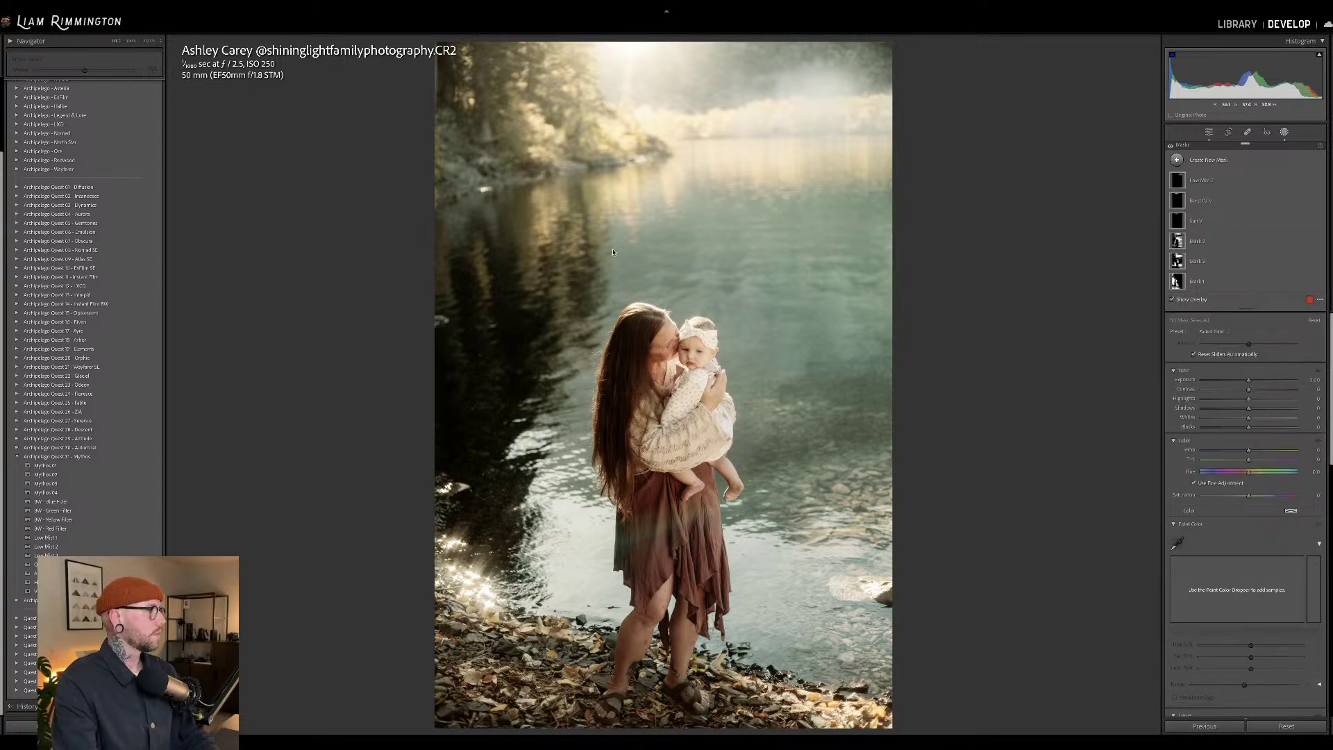
- Leave masking and apply another atmospheric effect preset from the Mythos group, listed below the Low Mist presets
key("shift+w")
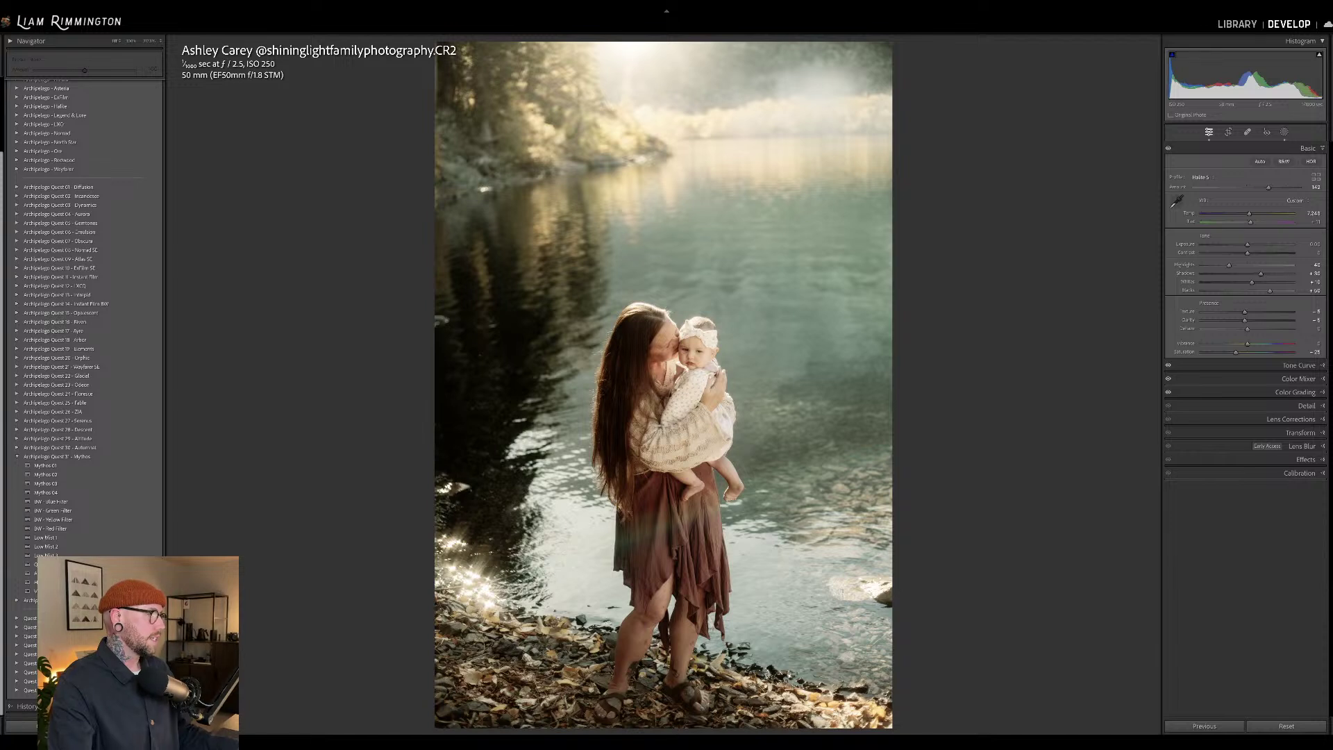
left_click(31, 572)
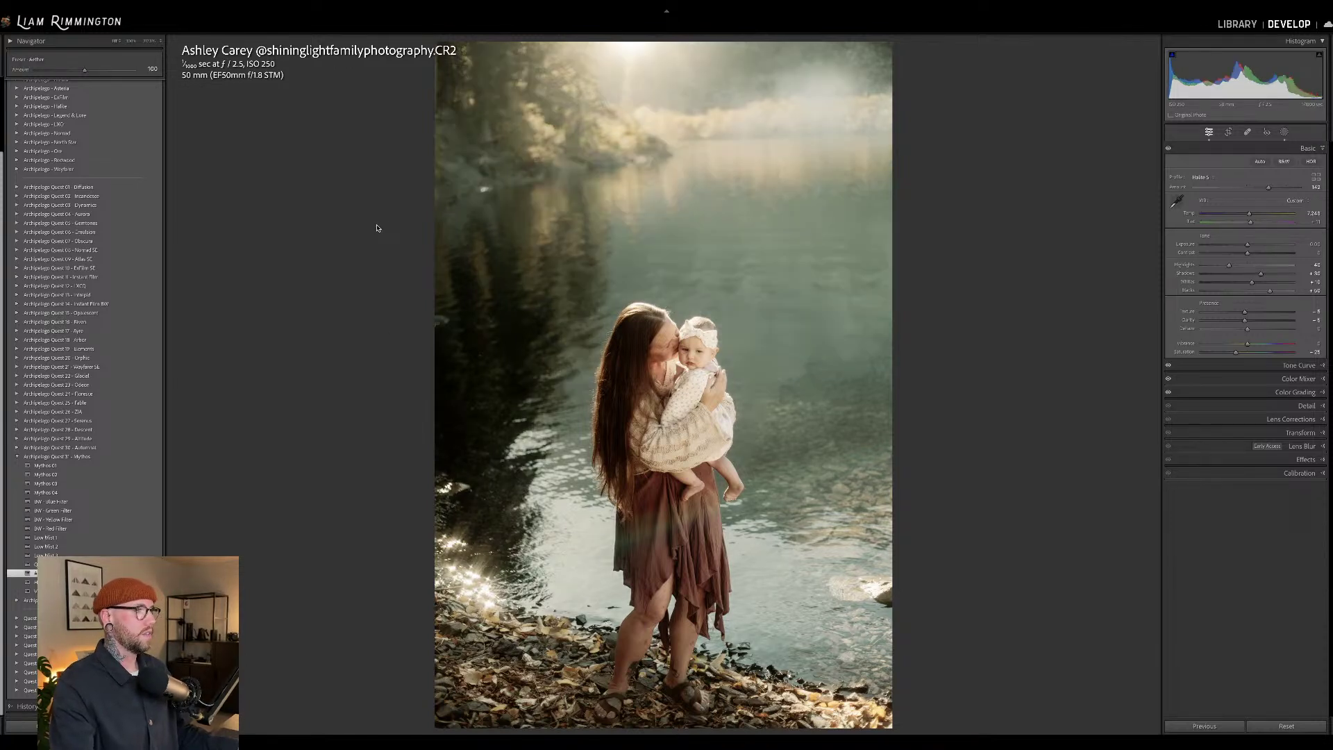
- Lower the amount of the just-applied Mythos atmospheric preset to 52 and inspect the mask it created
mouse_move(84, 70)
left_mouse_down()
mouse_move(35, 71)
mouse_move(217, 72)
mouse_move(24, 72)
mouse_move(79, 71)
mouse_move(60, 74)
left_mouse_up()
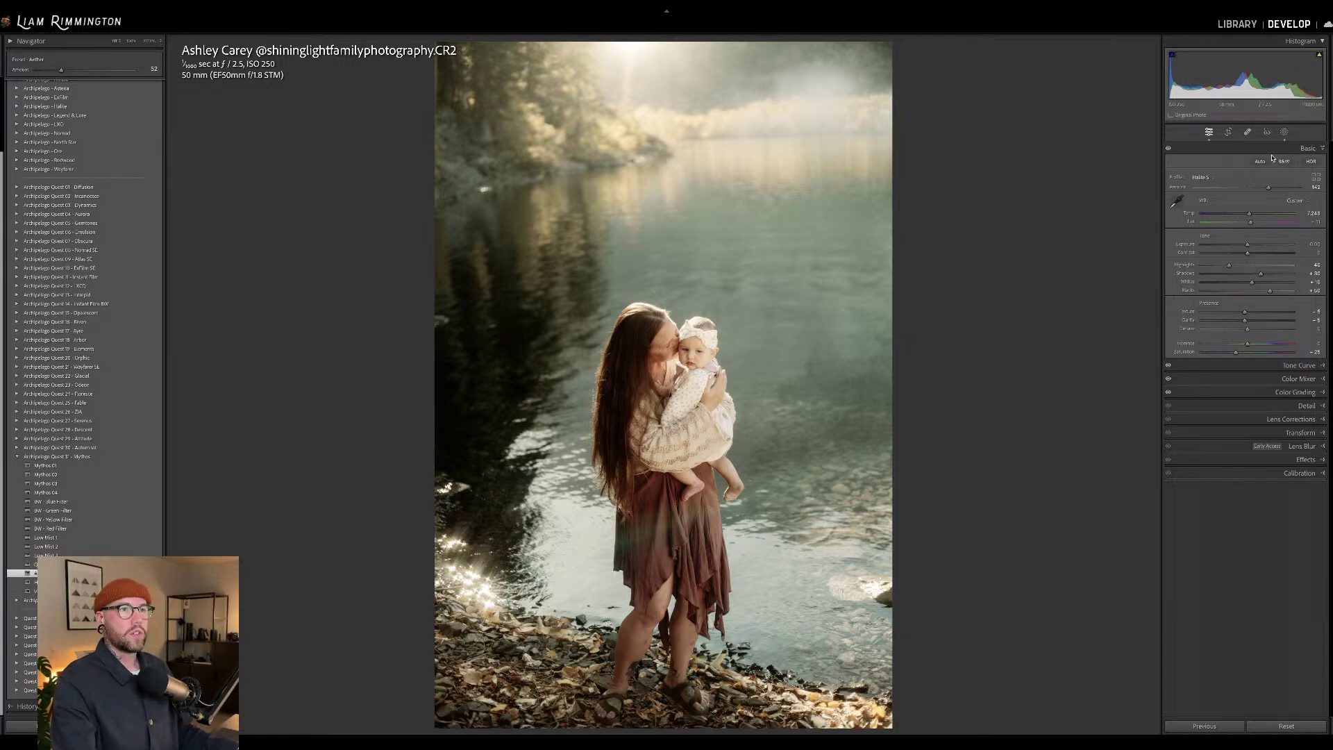
left_click(1284, 132)
mouse_move(1177, 181)
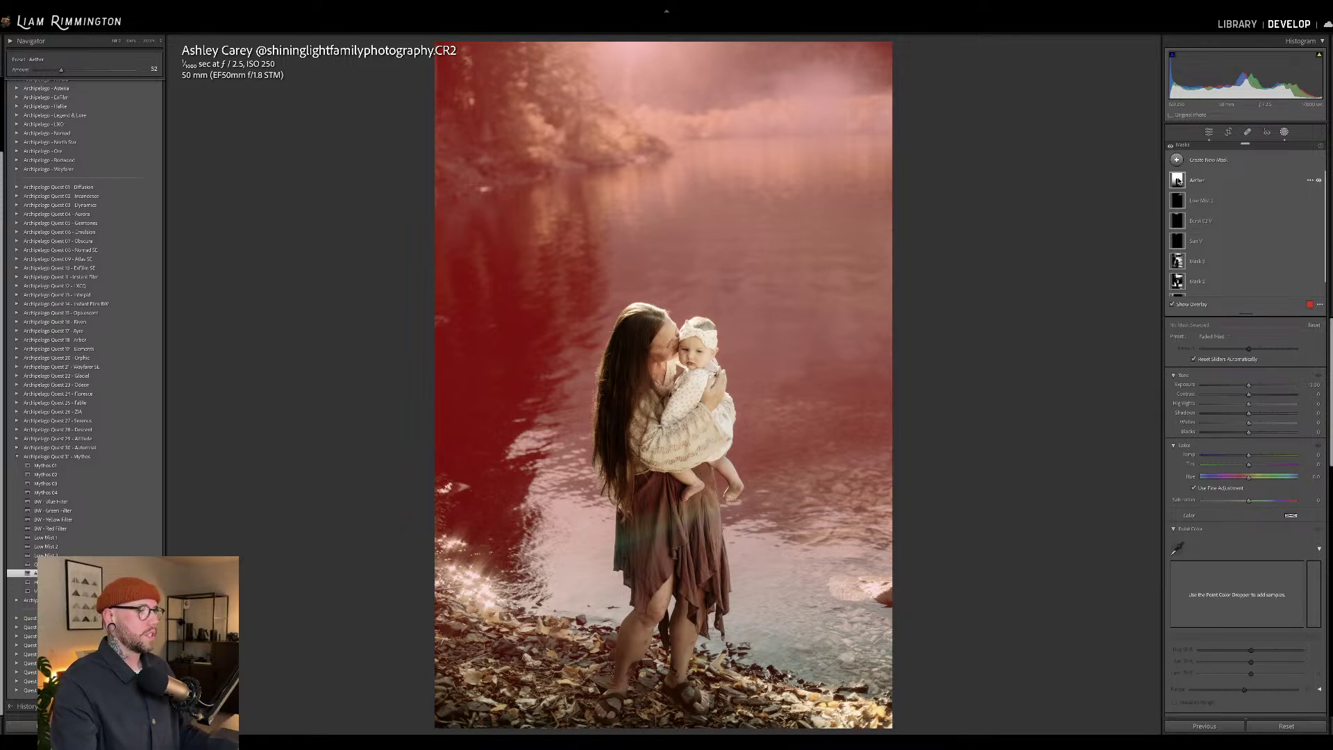
left_click(1285, 132)
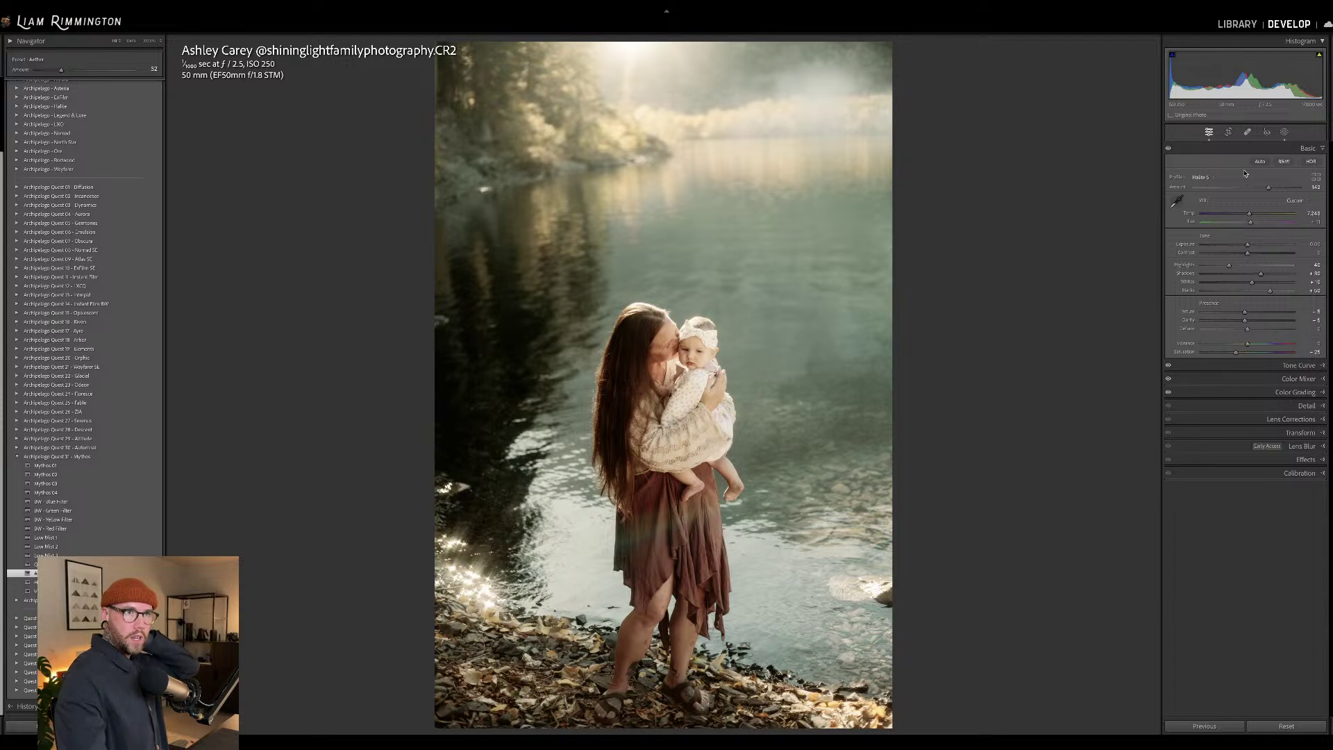
- Create a radial gradient mask as a flat, tilted ellipse over the rainbow flare across the mother's skirt
left_click(1284, 133)
left_click(1211, 160)
left_click(1227, 266)
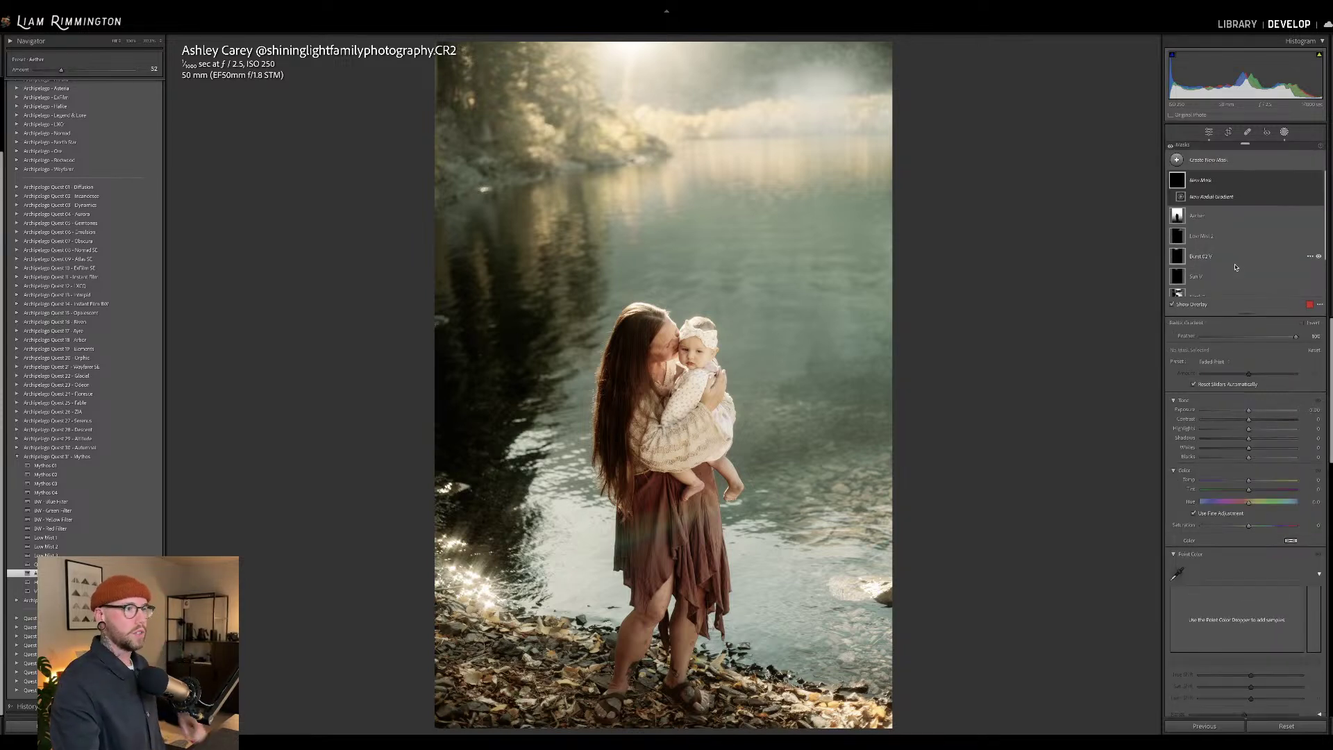
left_click_drag(635, 520, 664, 519)
left_click_drag(745, 518, 739, 493)
left_click_drag(665, 520, 668, 523)
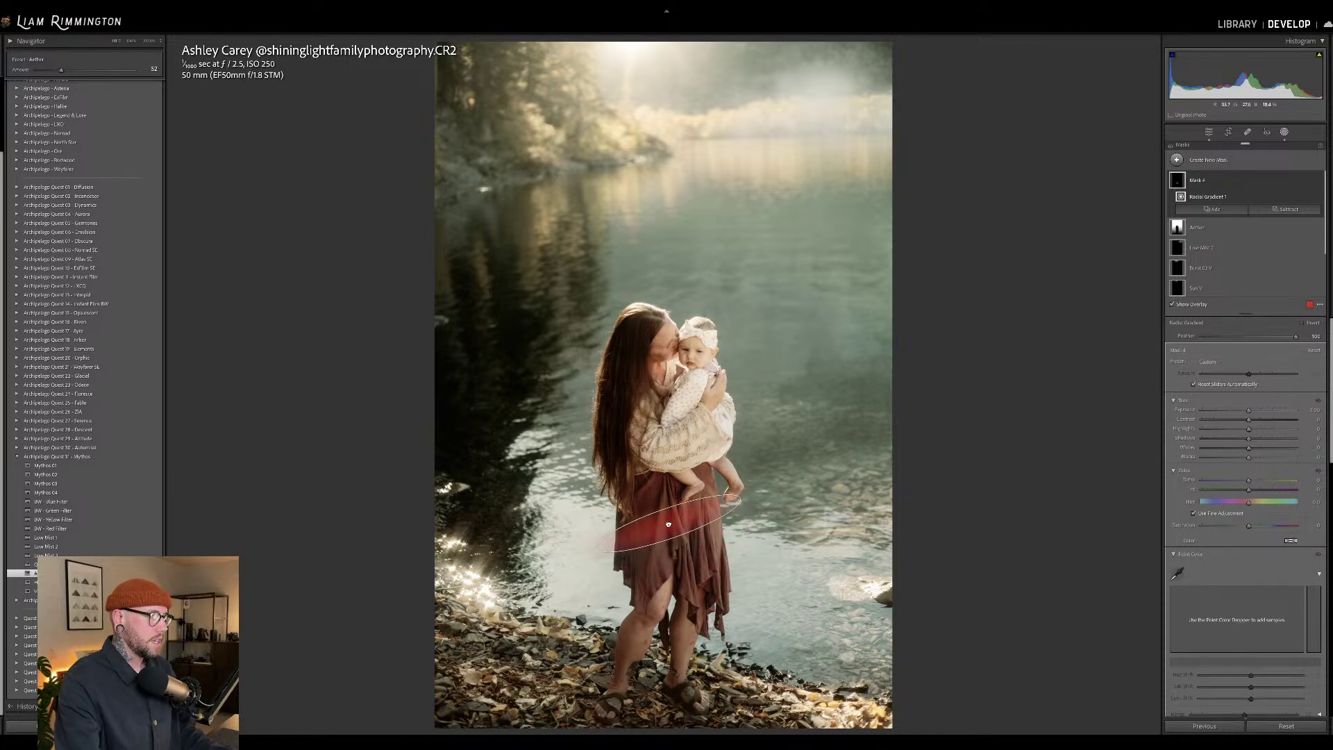
- Set the skirt mask's saturation to 100 and exposure to 0.47, raise its contrast, compare it on and off, and leave masking
left_click_drag(1256, 526, 1297, 526)
left_click_drag(1248, 419, 1253, 411)
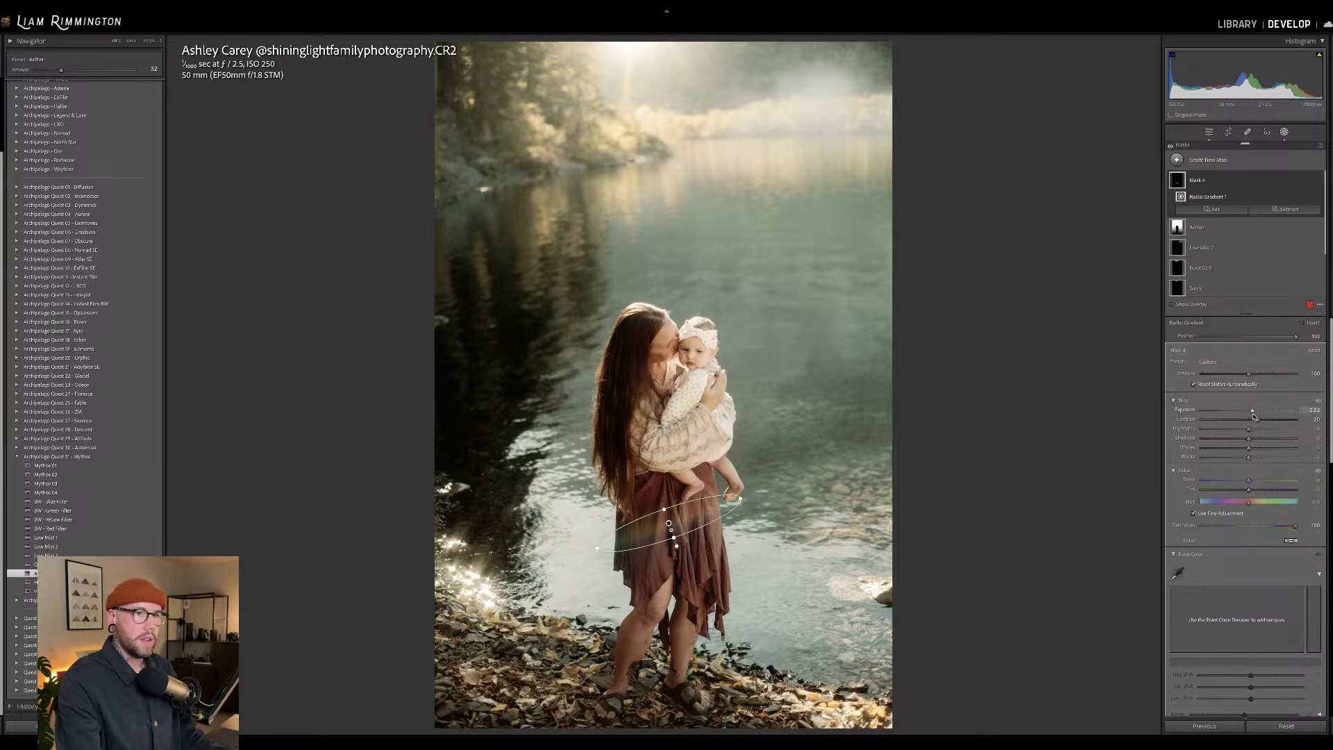
mouse_move(1257, 419)
left_mouse_down()
mouse_move(1268, 420)
mouse_move(1255, 411)
left_mouse_up()
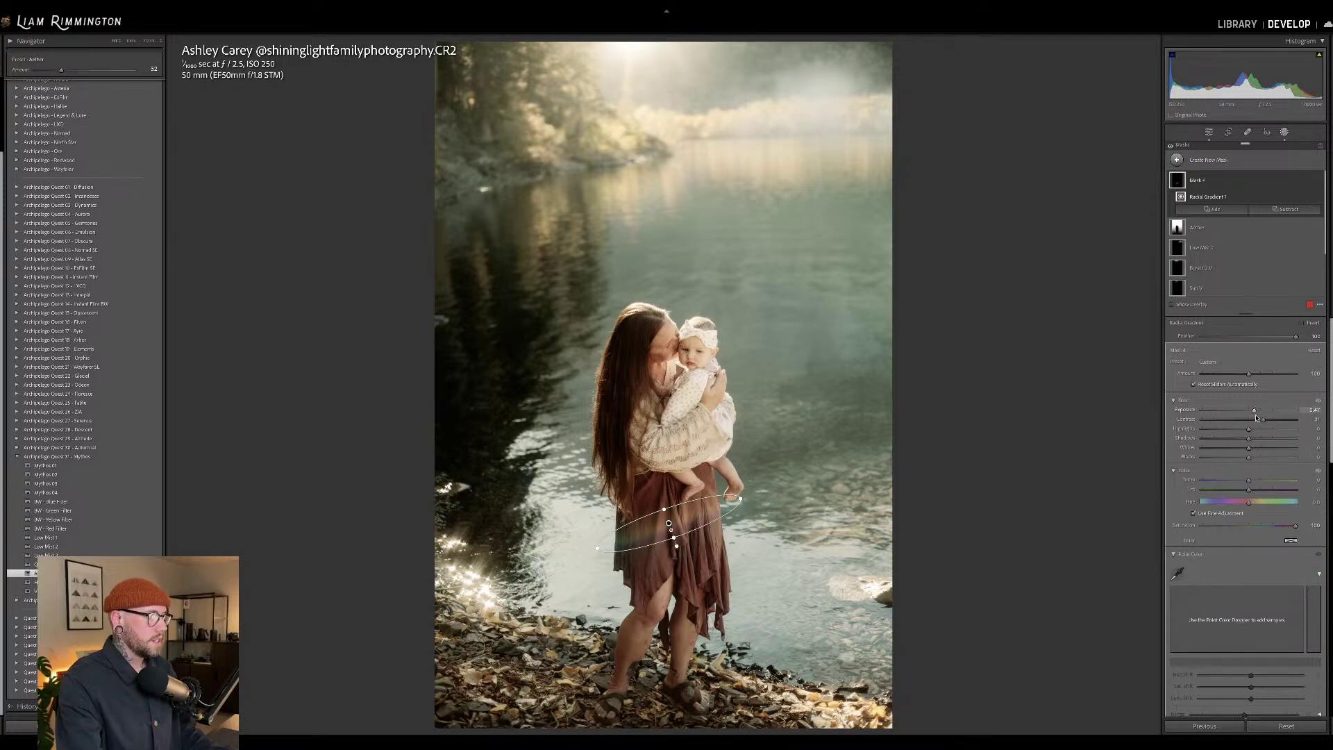
left_click(1318, 181)
left_click(1318, 181)
left_click(1318, 181)
left_click(1318, 181)
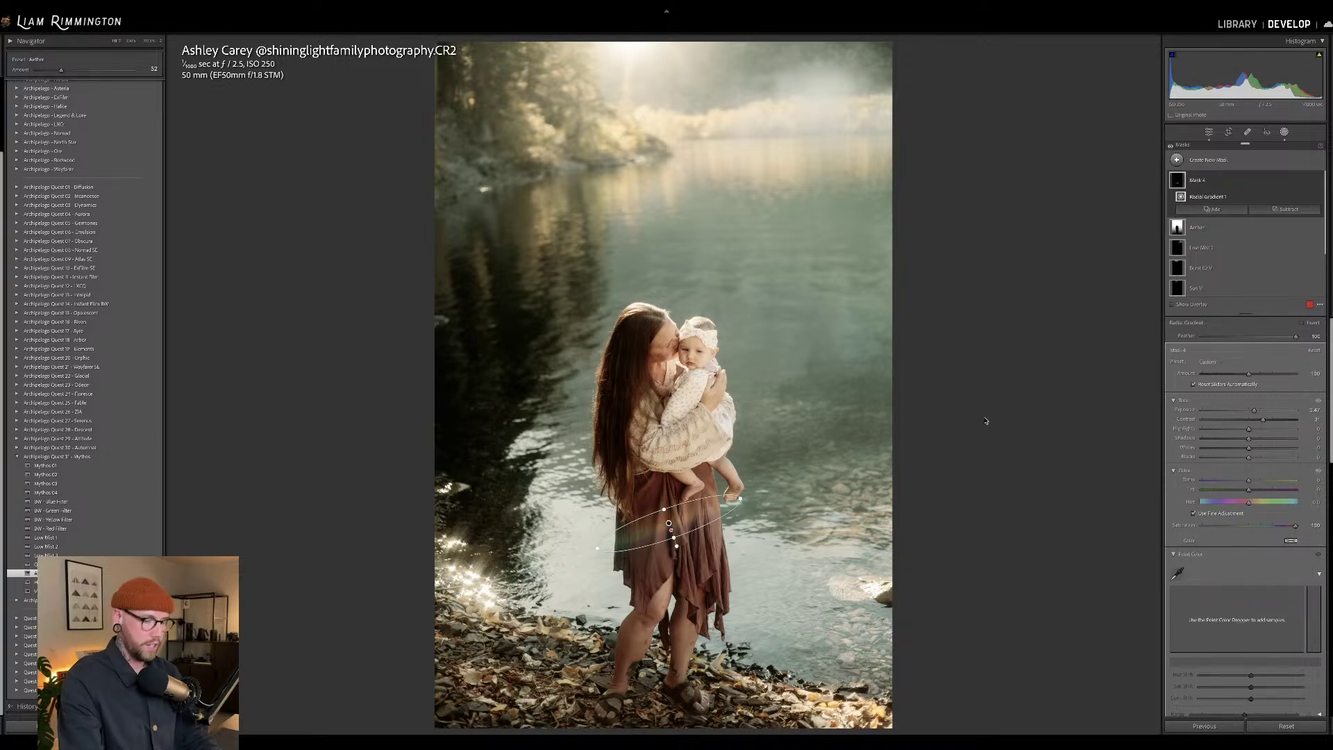
key("shift+w")
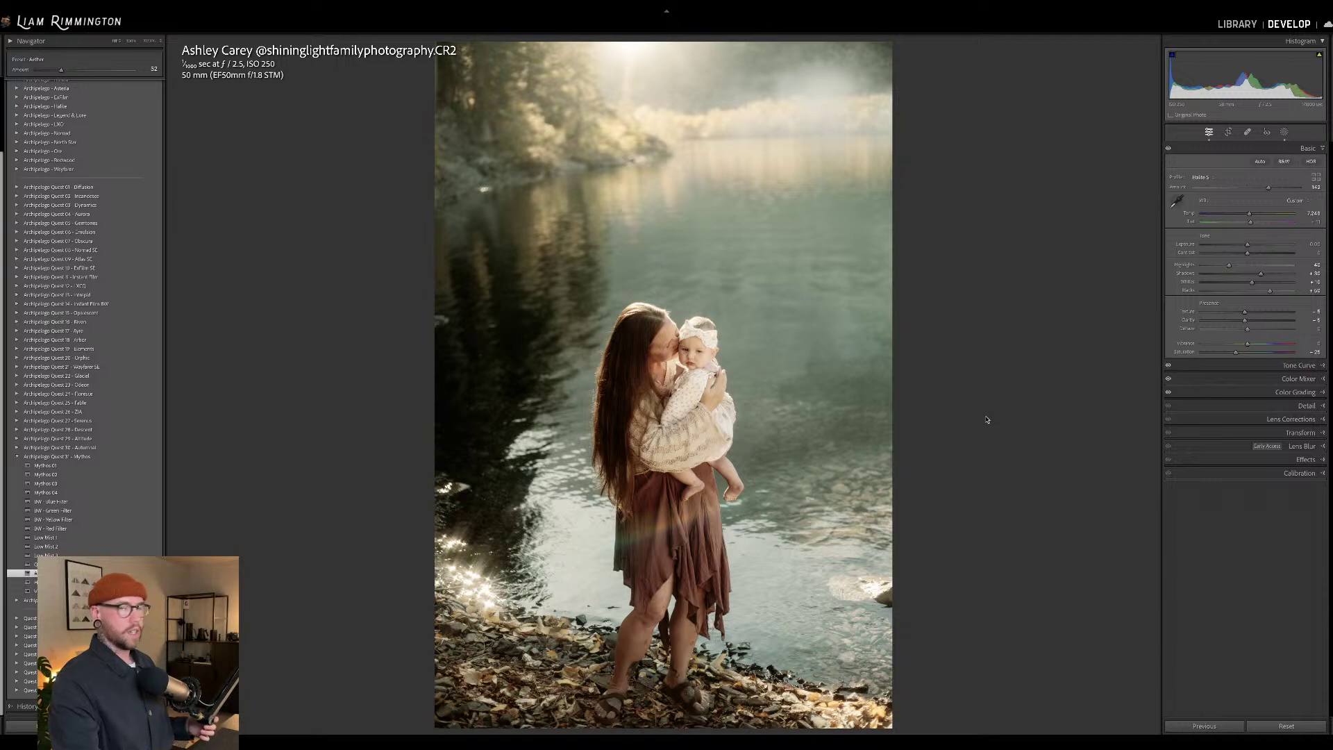
- Compare the edited lakeside photo with its original, both full-frame and side by side
key("backslash")
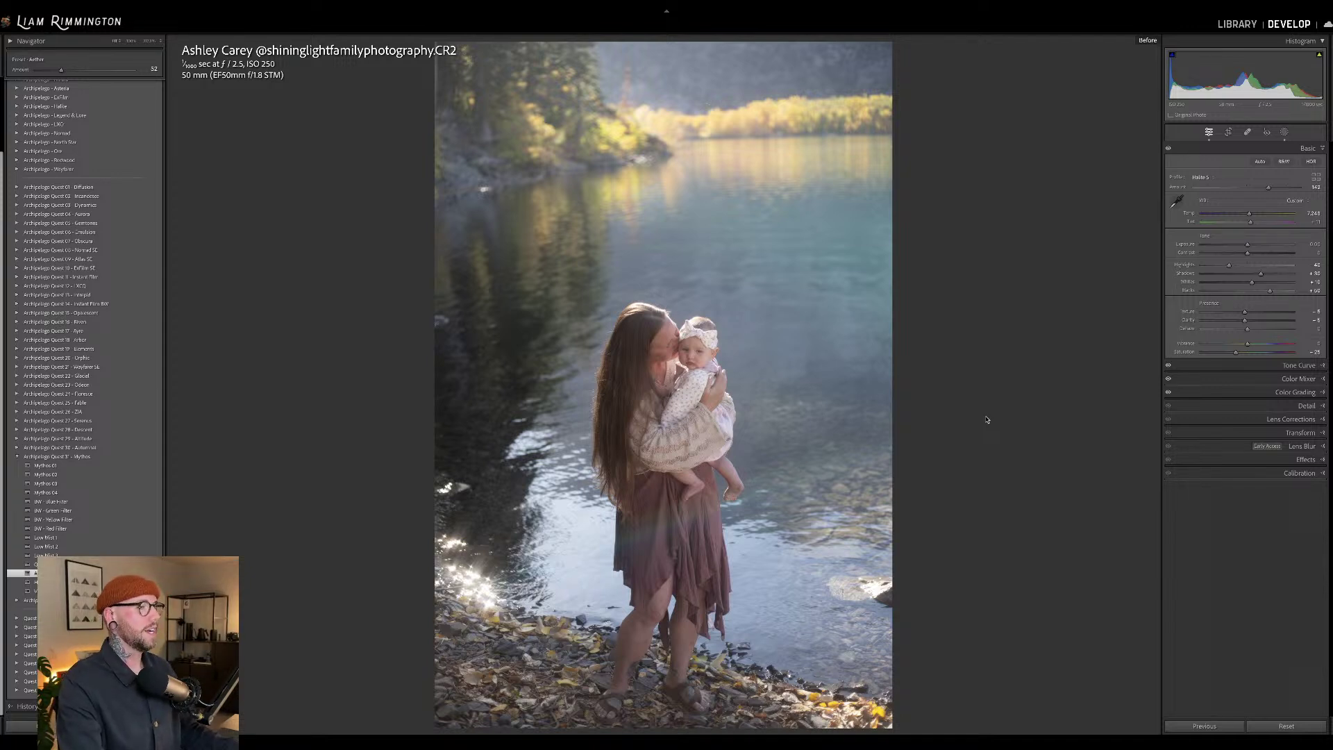
key("backslash")
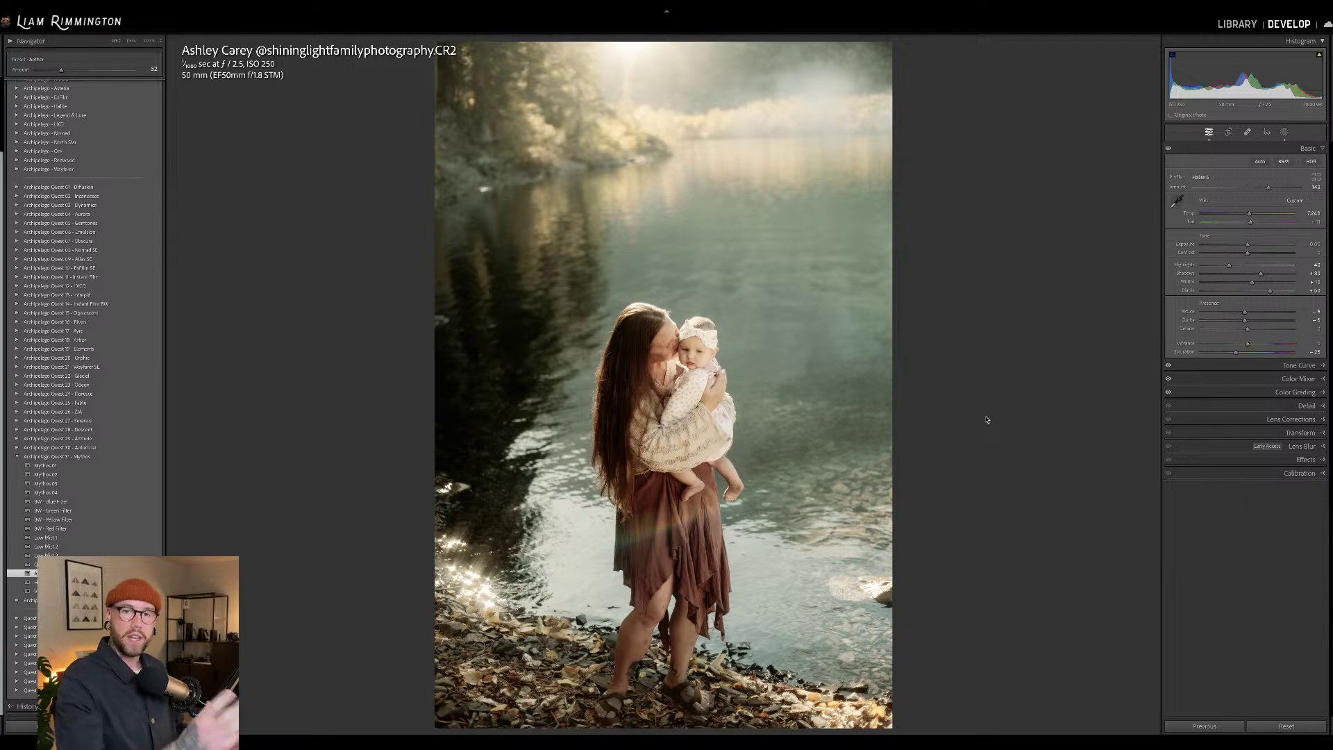
key("backslash")
key("backslash")
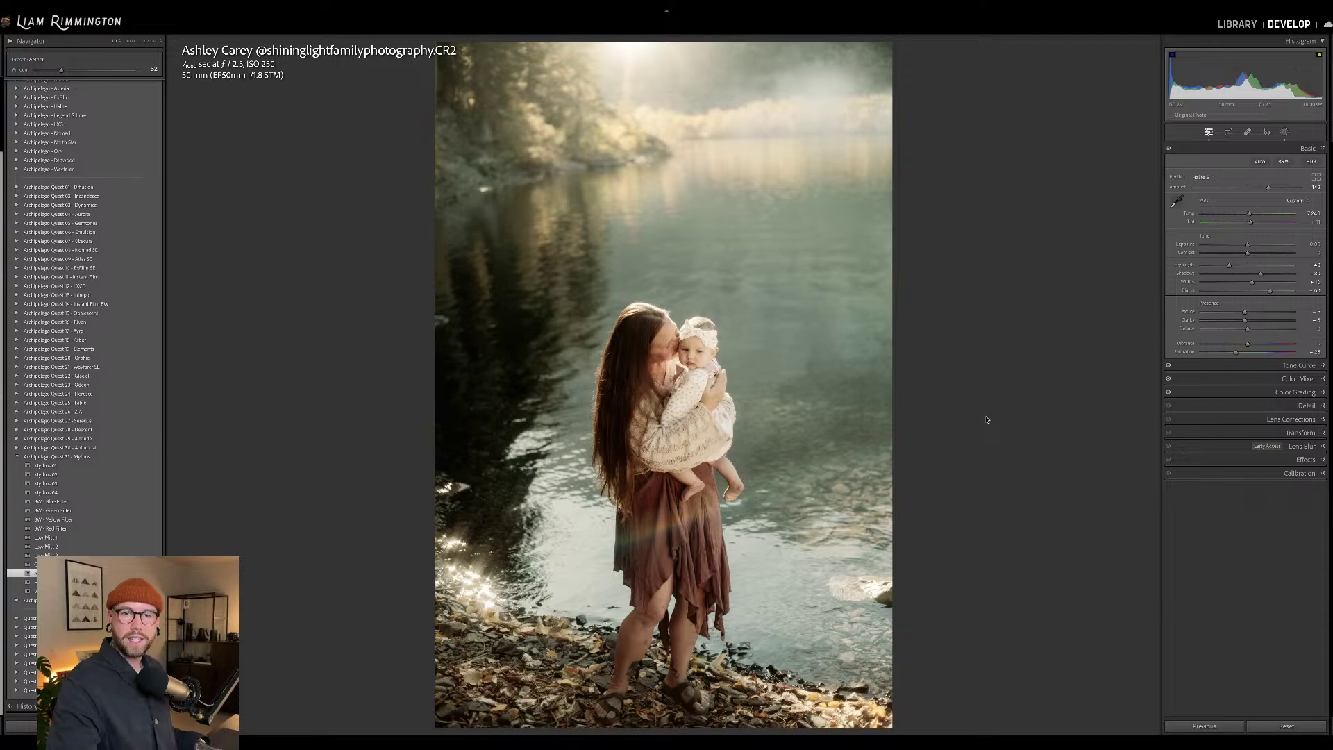
key("y")
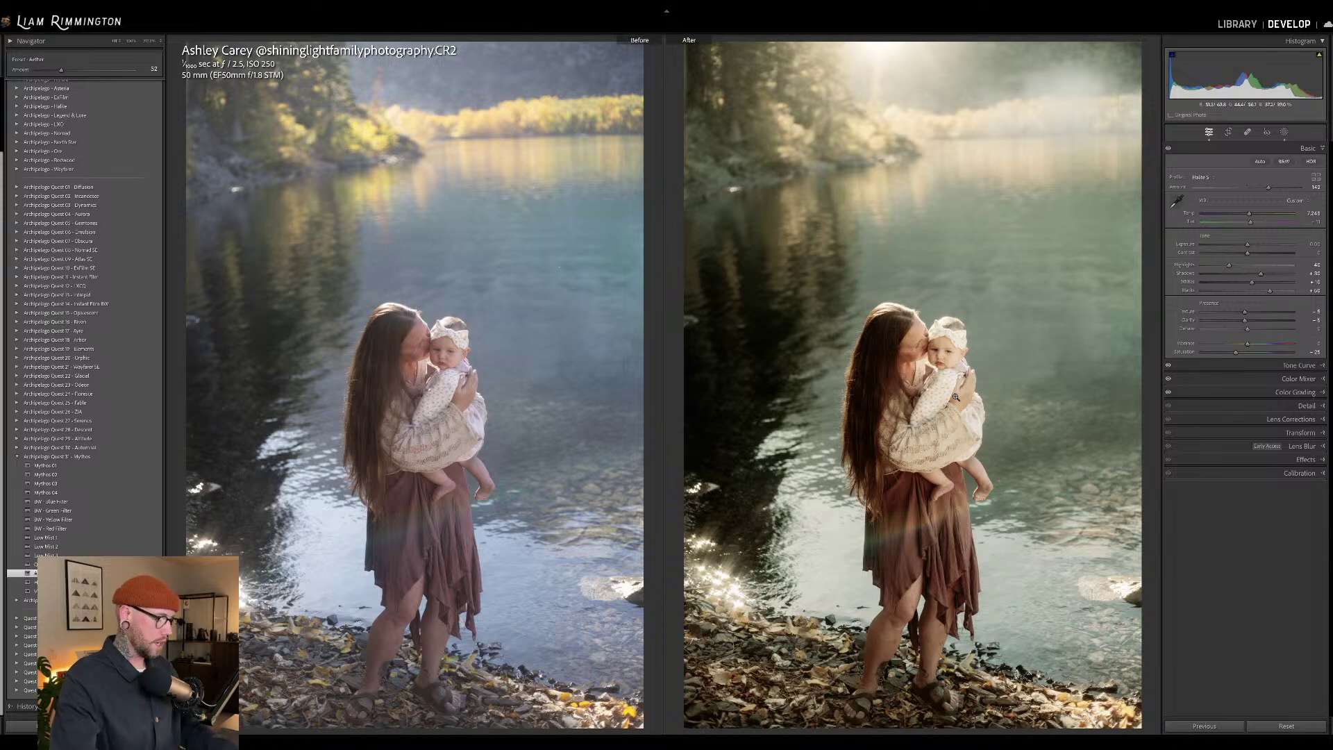
key("y")
key("backslash")
key("backslash")
key("backslash")
key("backslash")
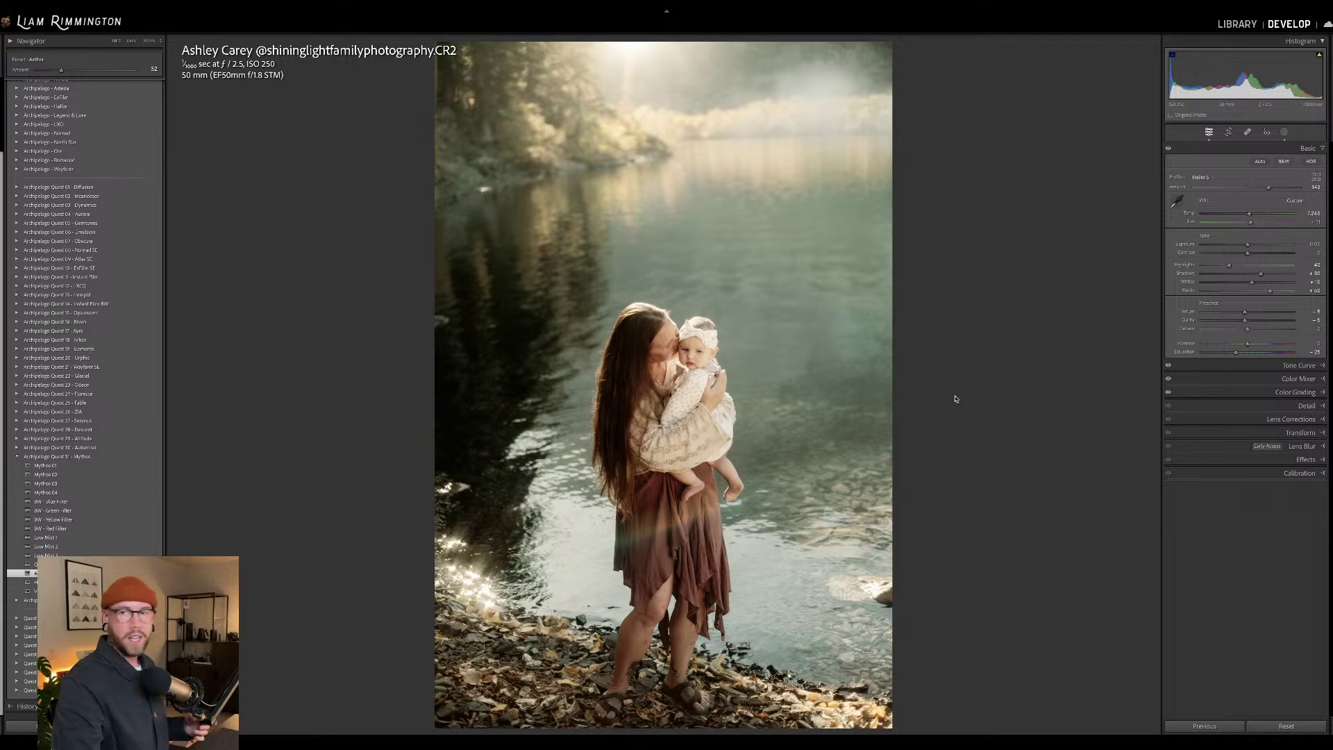
- Go to the next photo, the snowy purple-hat portrait, warm its temperature and raise the exposure to +0.34
key("Right")
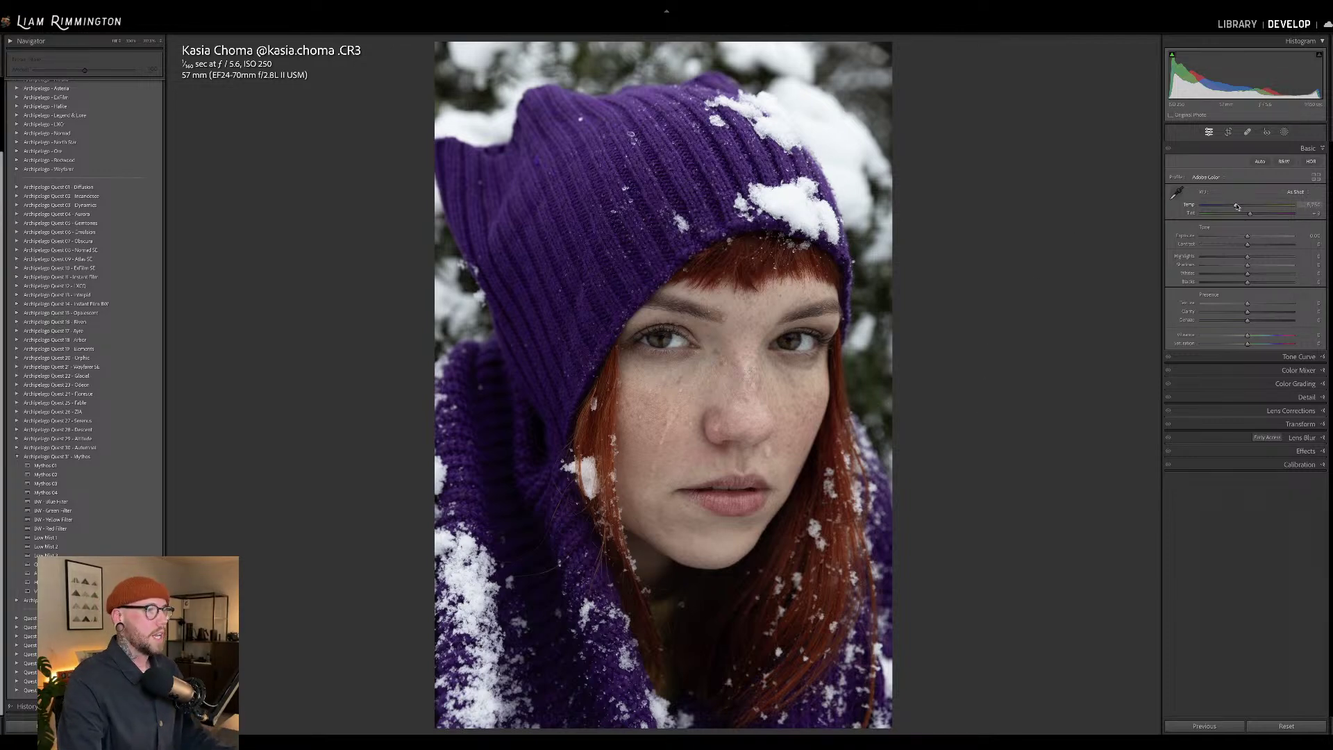
left_click_drag(1236, 206, 1243, 208)
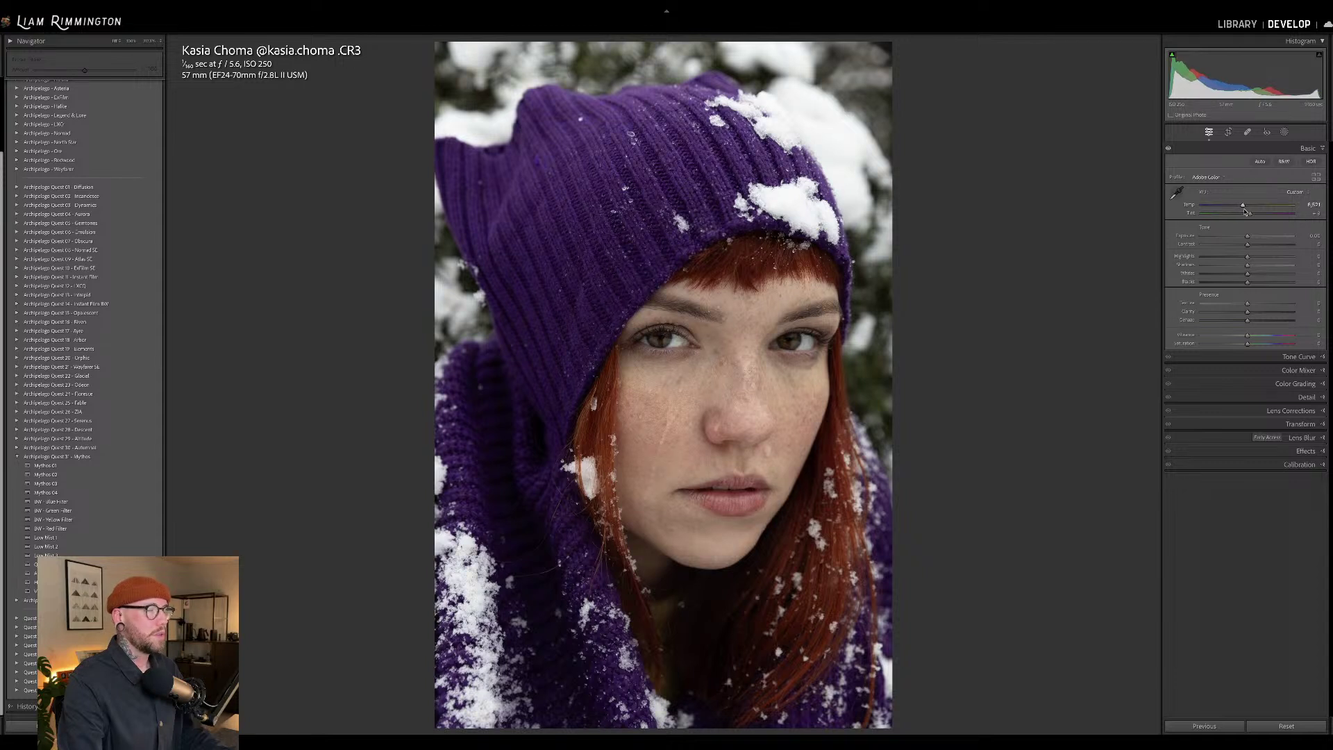
left_click_drag(1195, 76, 1220, 76)
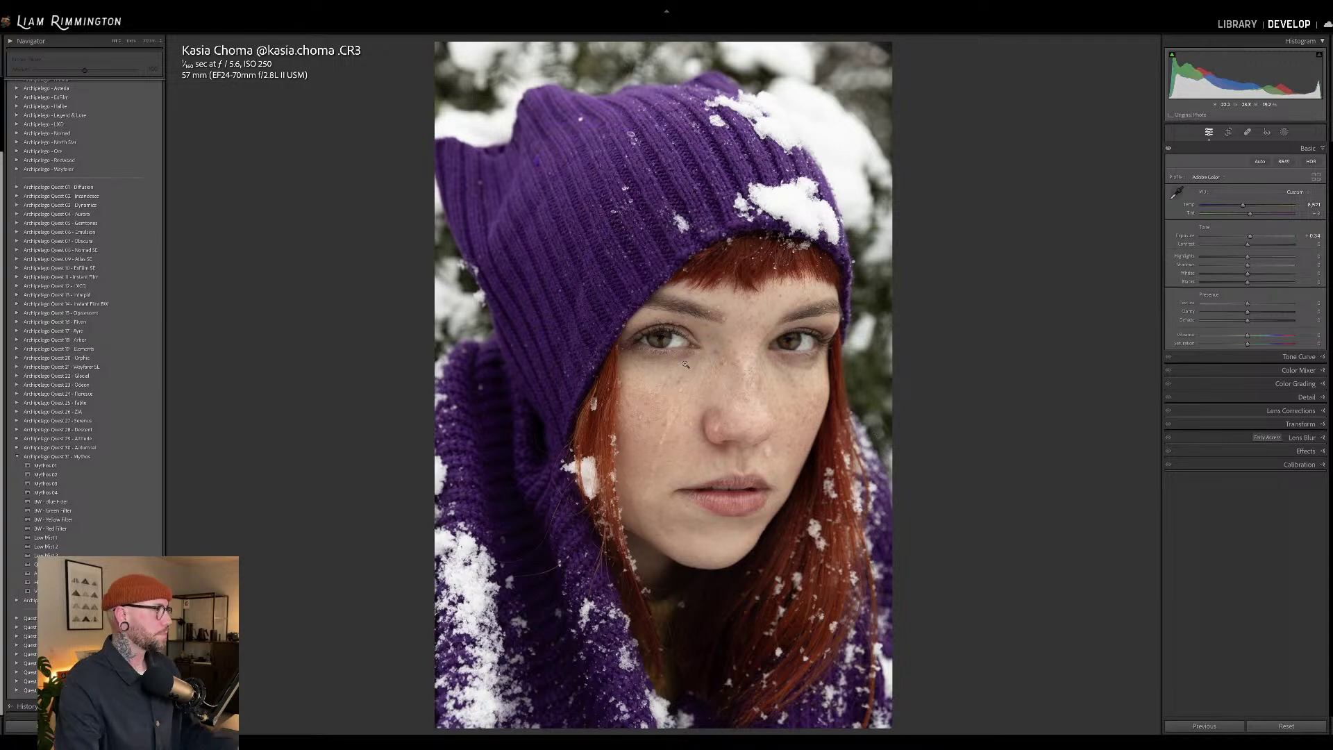
- Collapse the Mythos group and apply the Florence 03 preset from the Archipelago Quest Florence group
left_click(21, 458)
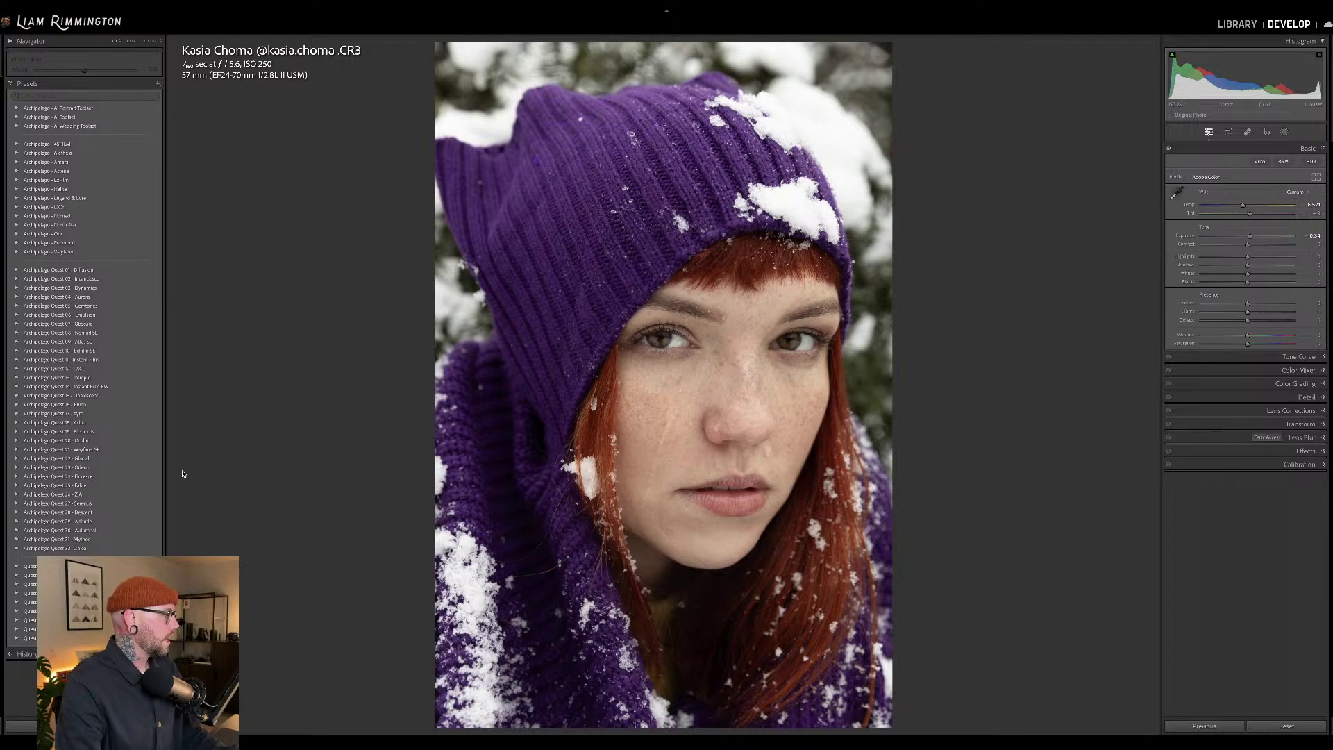
left_click(18, 477)
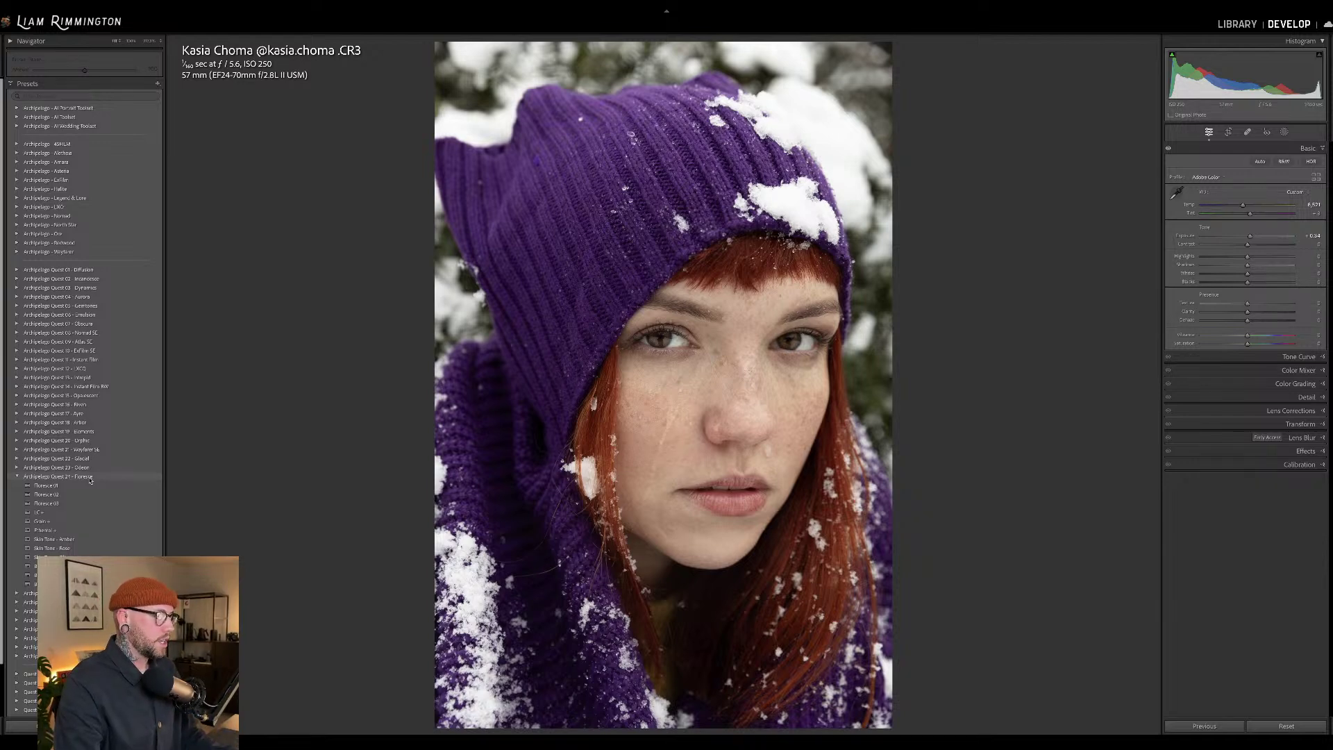
left_click(87, 502)
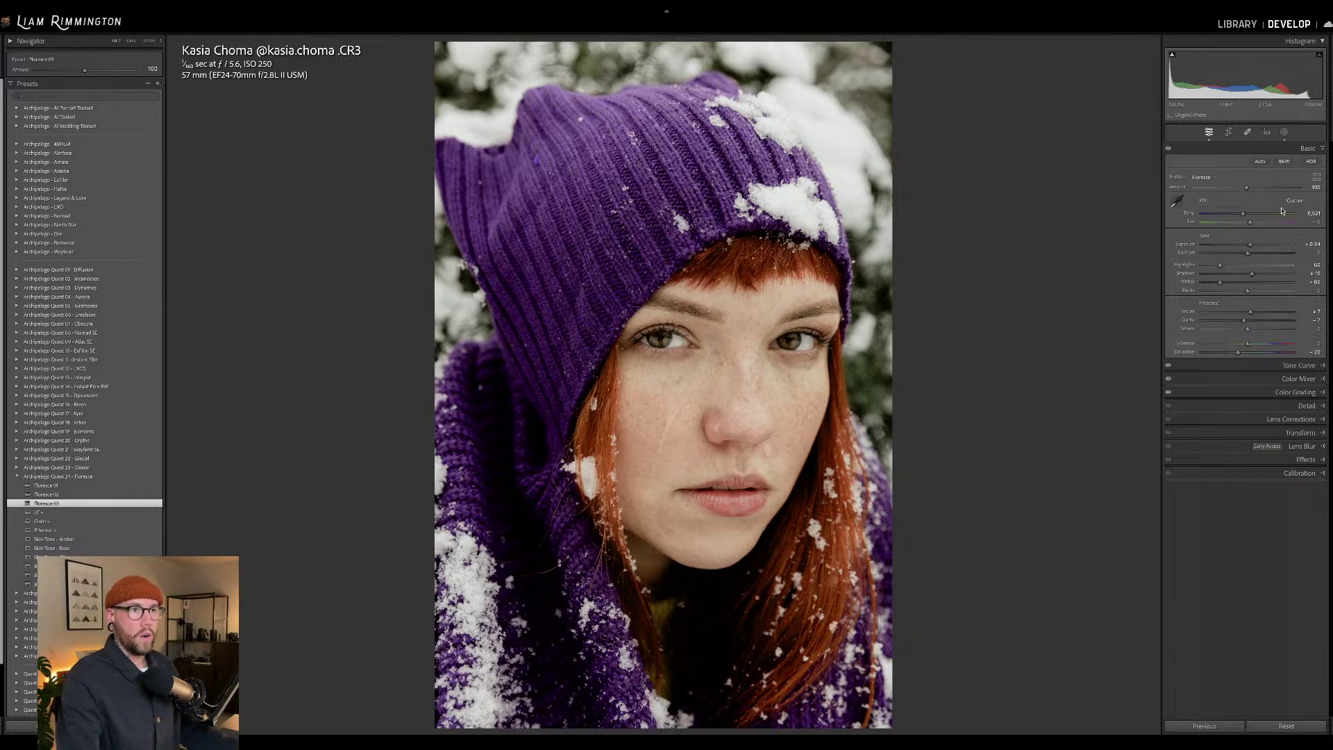
- Replace the portrait's profile with Alethea 5 from the Alethea group and set its amount to 124
left_click(1315, 178)
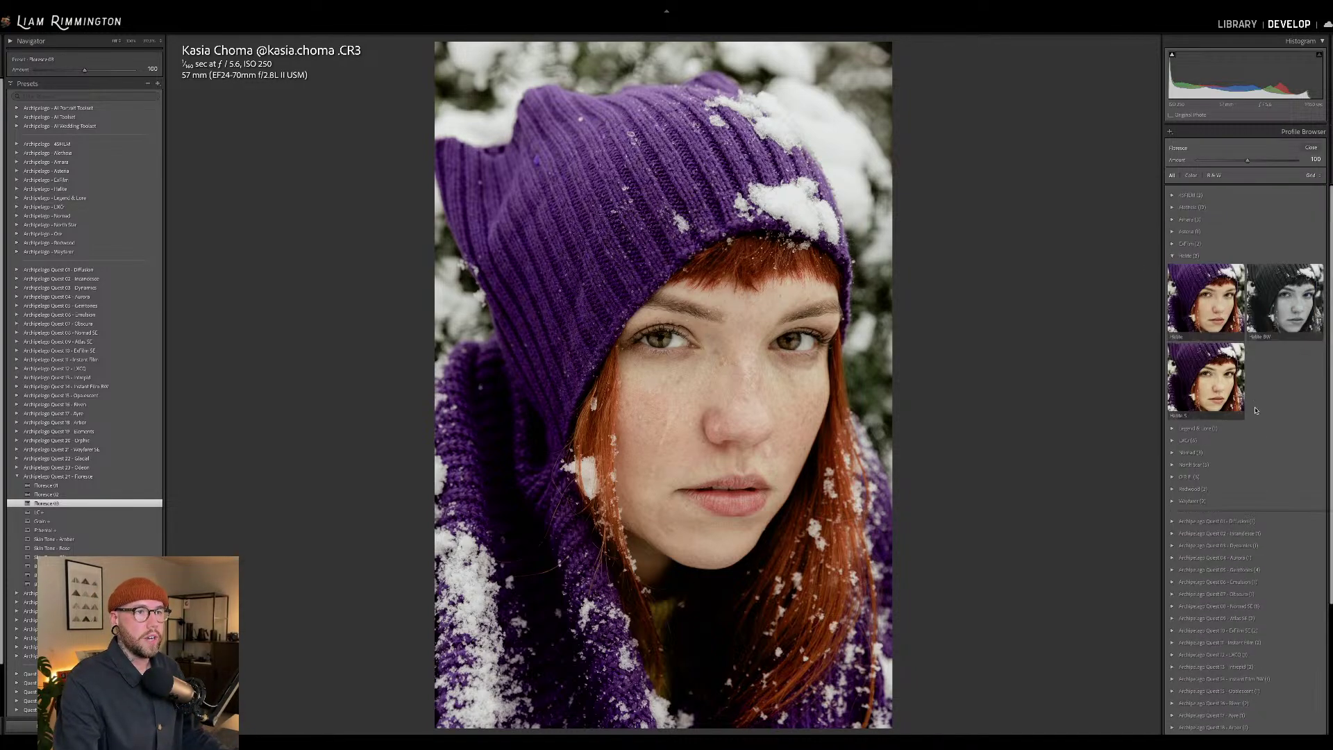
left_click(1174, 257)
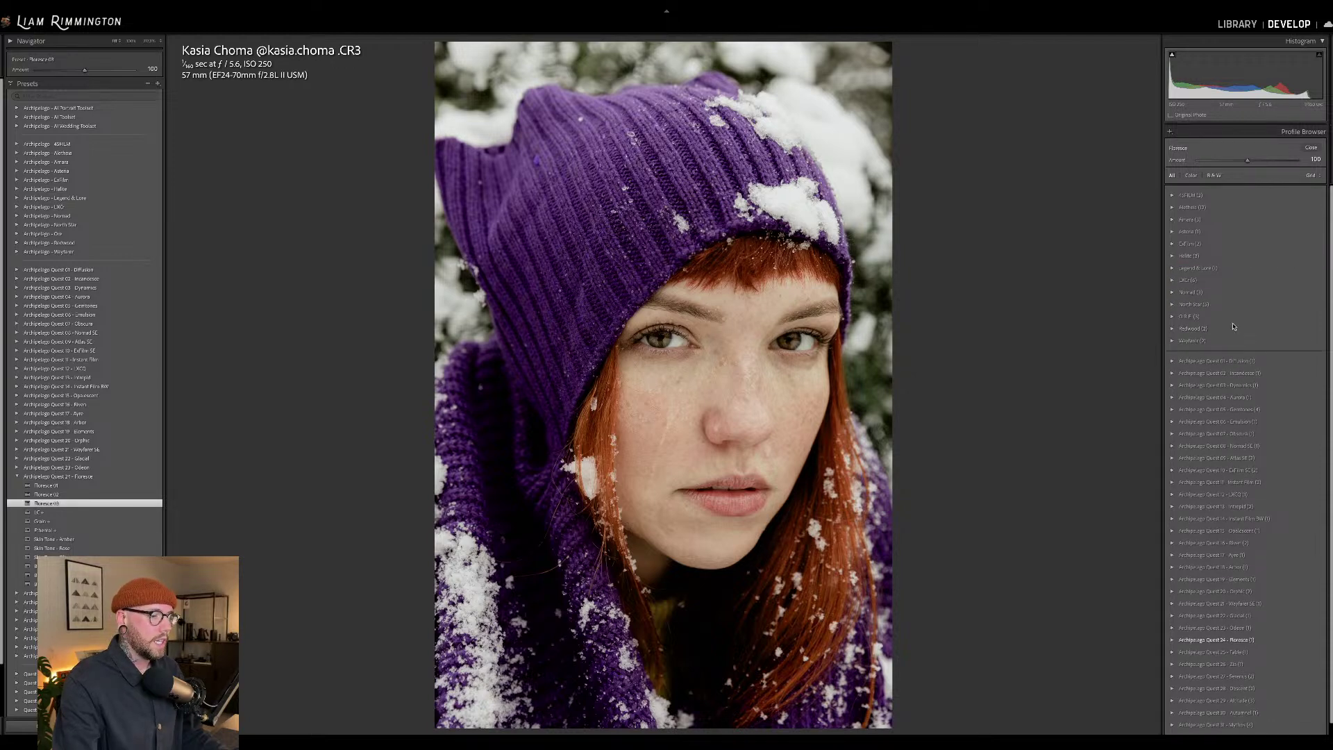
left_click(1172, 207)
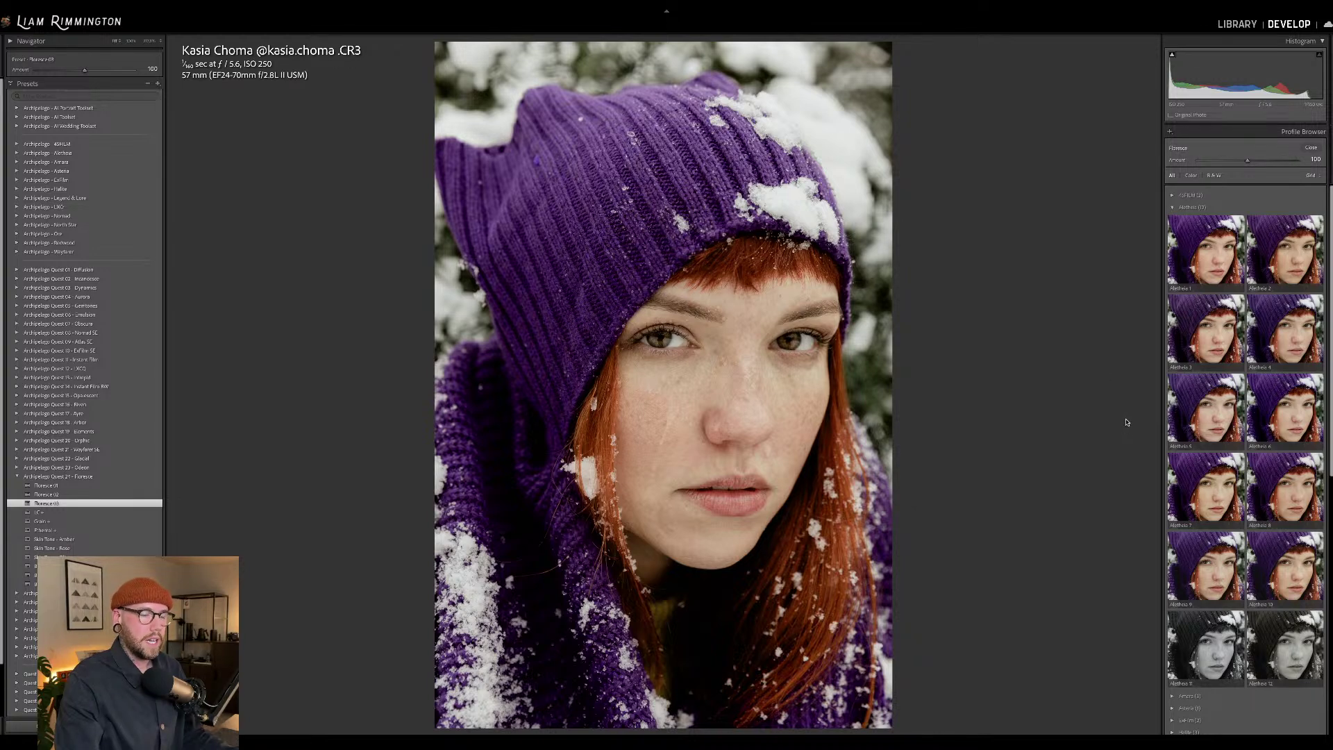
left_click(1206, 409)
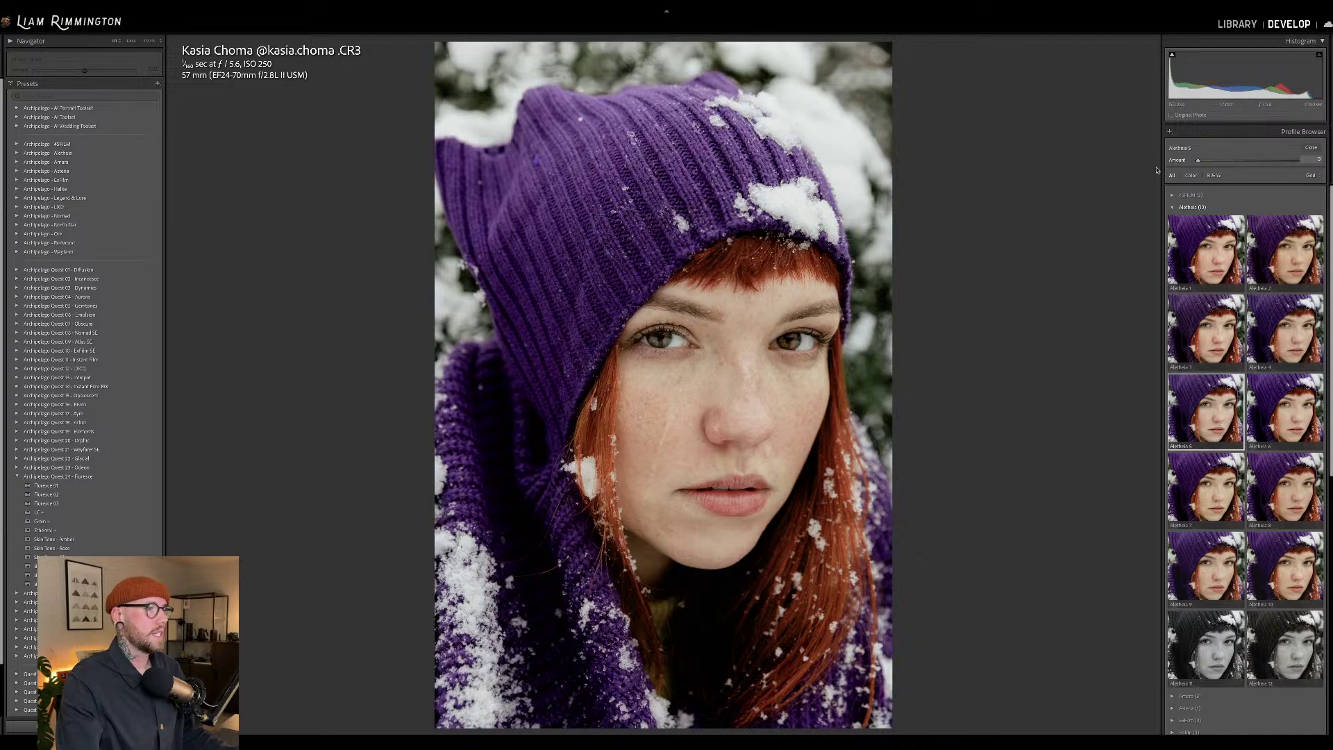
left_click_drag(1248, 161, 1296, 161)
left_click_drag(1211, 169, 1262, 170)
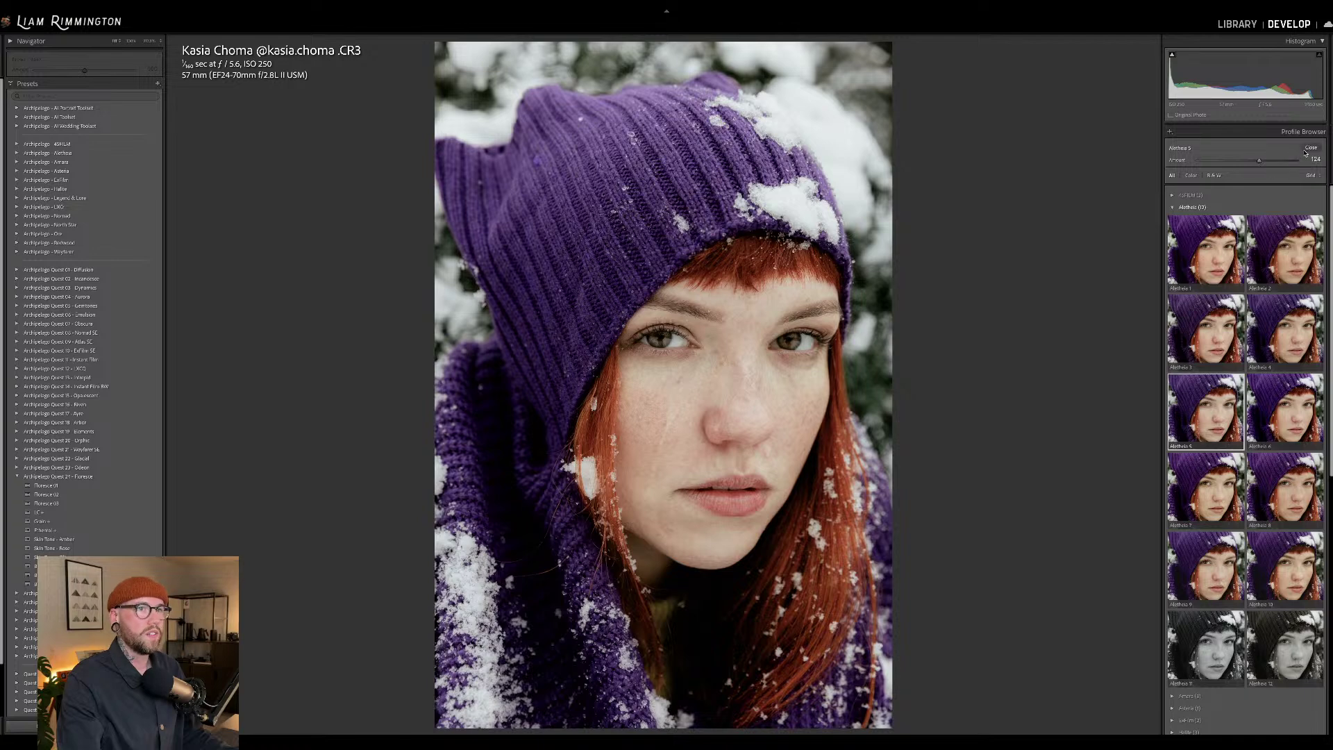
left_click(1311, 147)
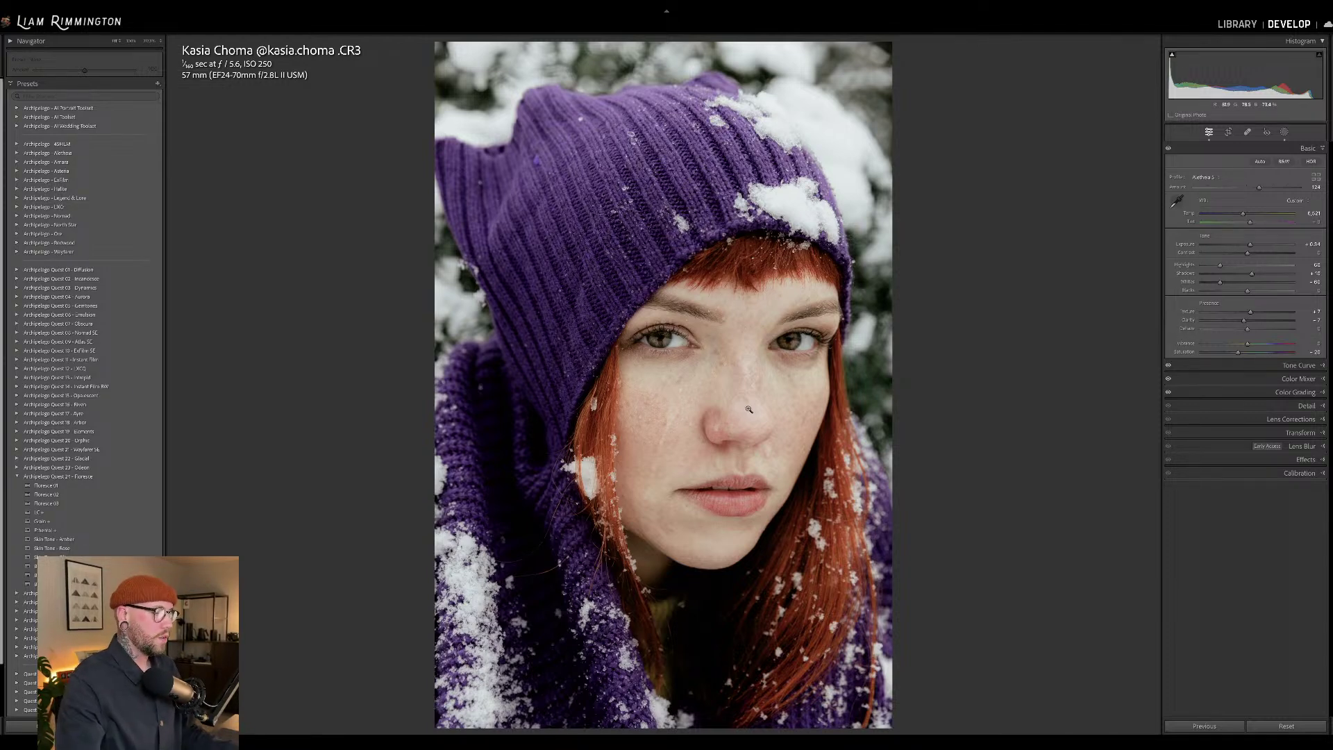
- Apply the Skin Restore Tone preset from the Archipelago AI Portrait Toolset and lower its amount to 73
left_click(17, 476)
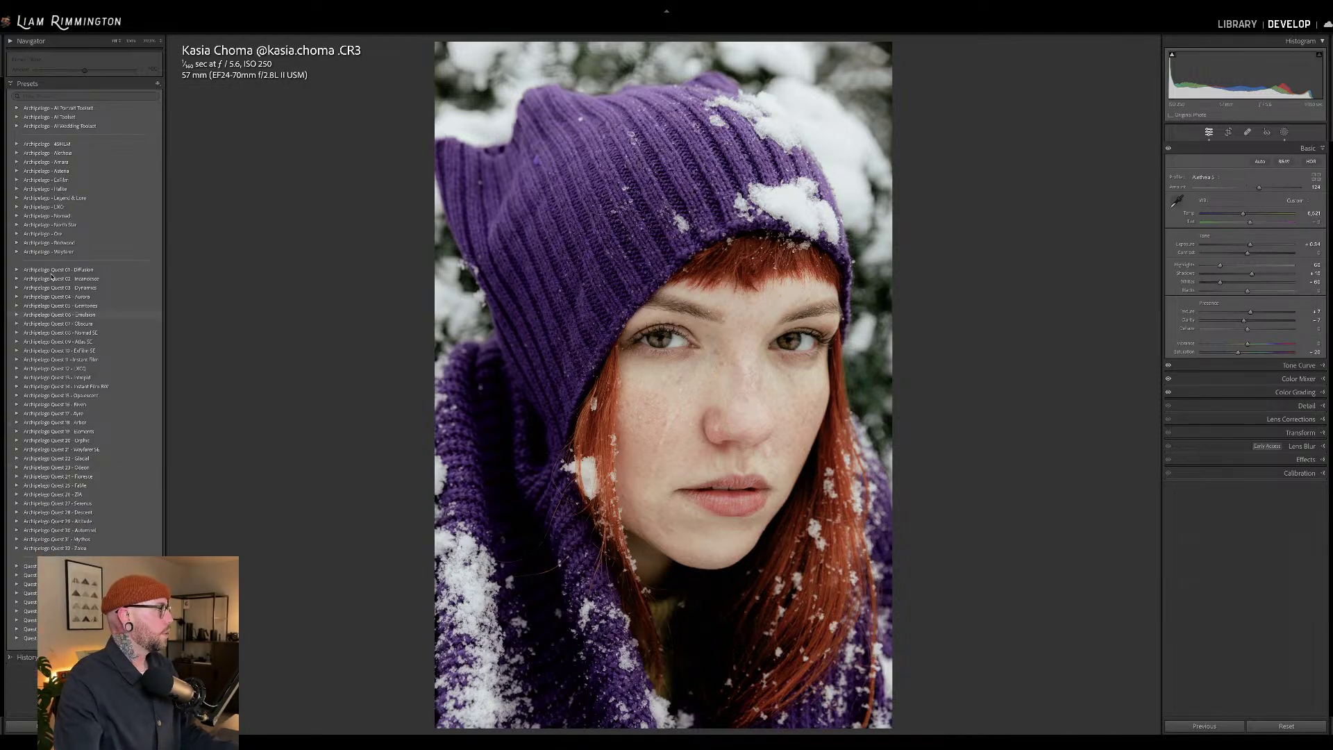
left_click(17, 108)
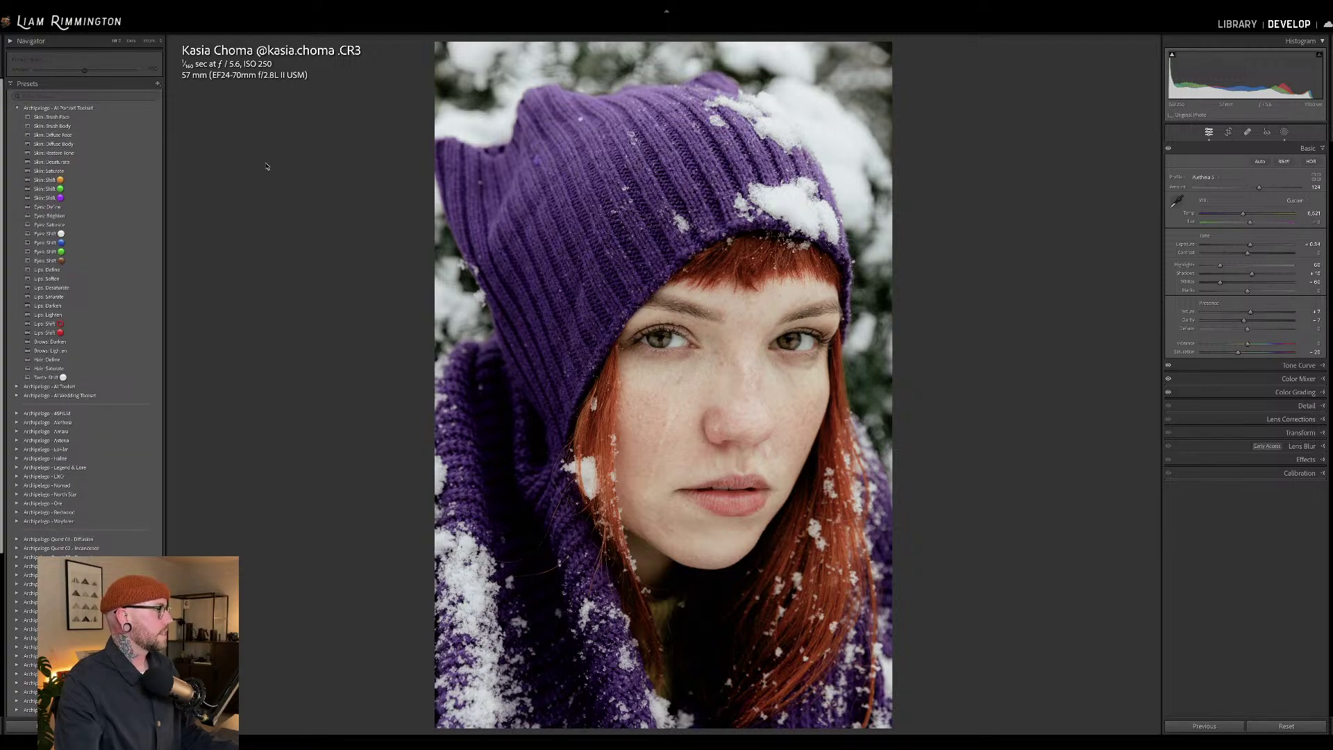
left_click(147, 155)
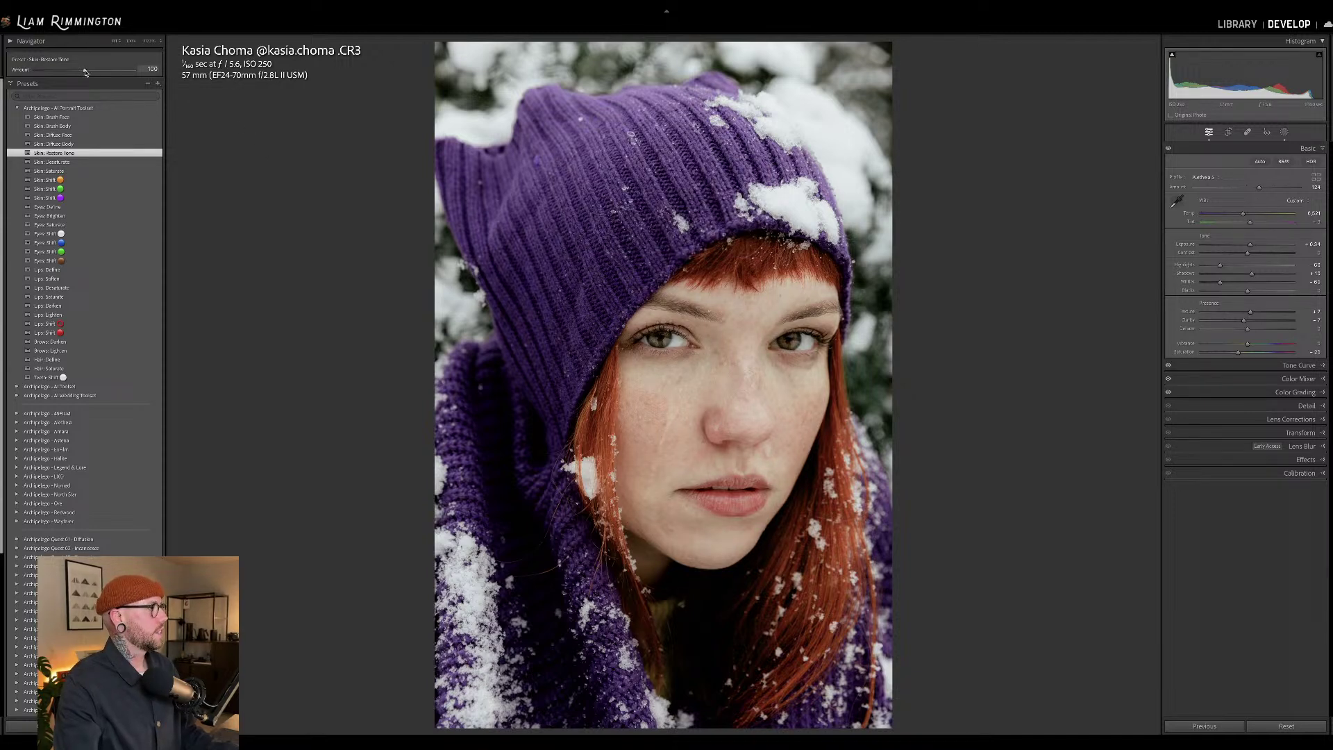
mouse_move(84, 70)
left_mouse_down()
mouse_move(136, 72)
mouse_move(35, 71)
mouse_move(69, 81)
left_mouse_up()
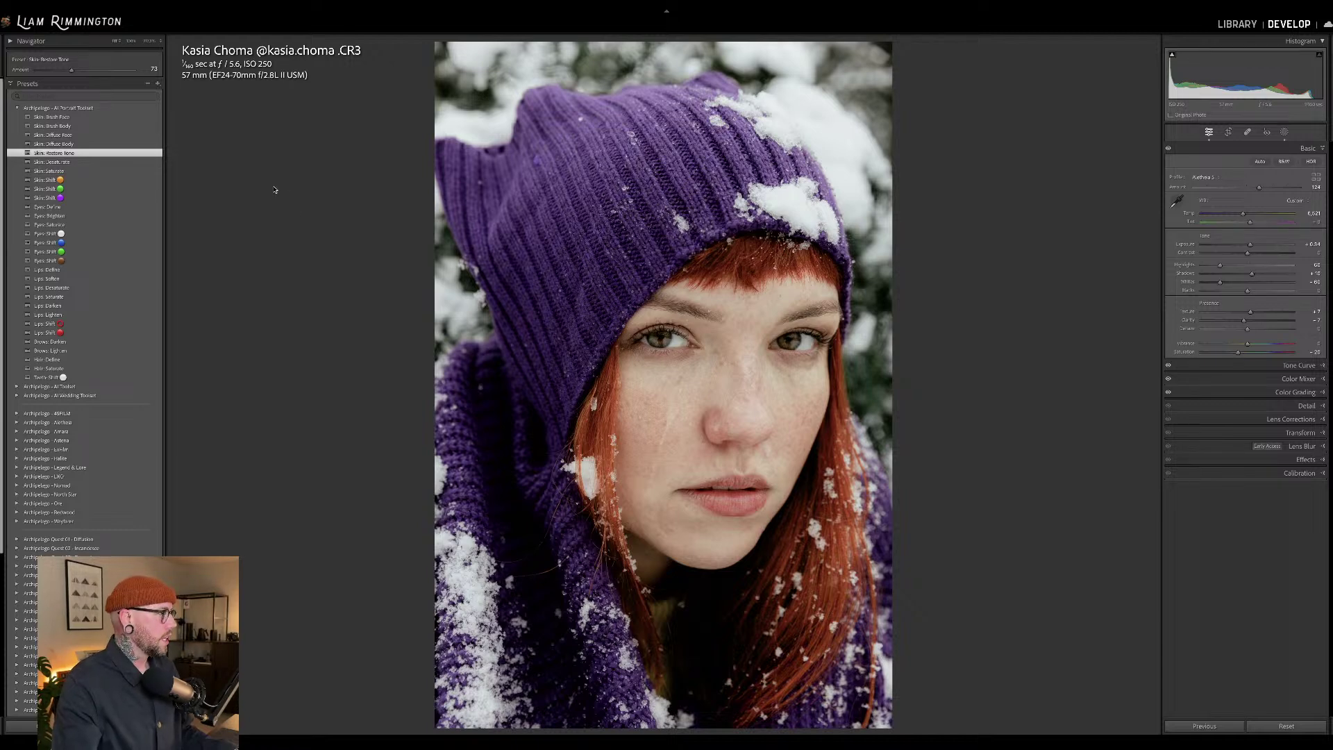
- Apply the orange Skin Shift preset and set its amount to 101
left_click(155, 180)
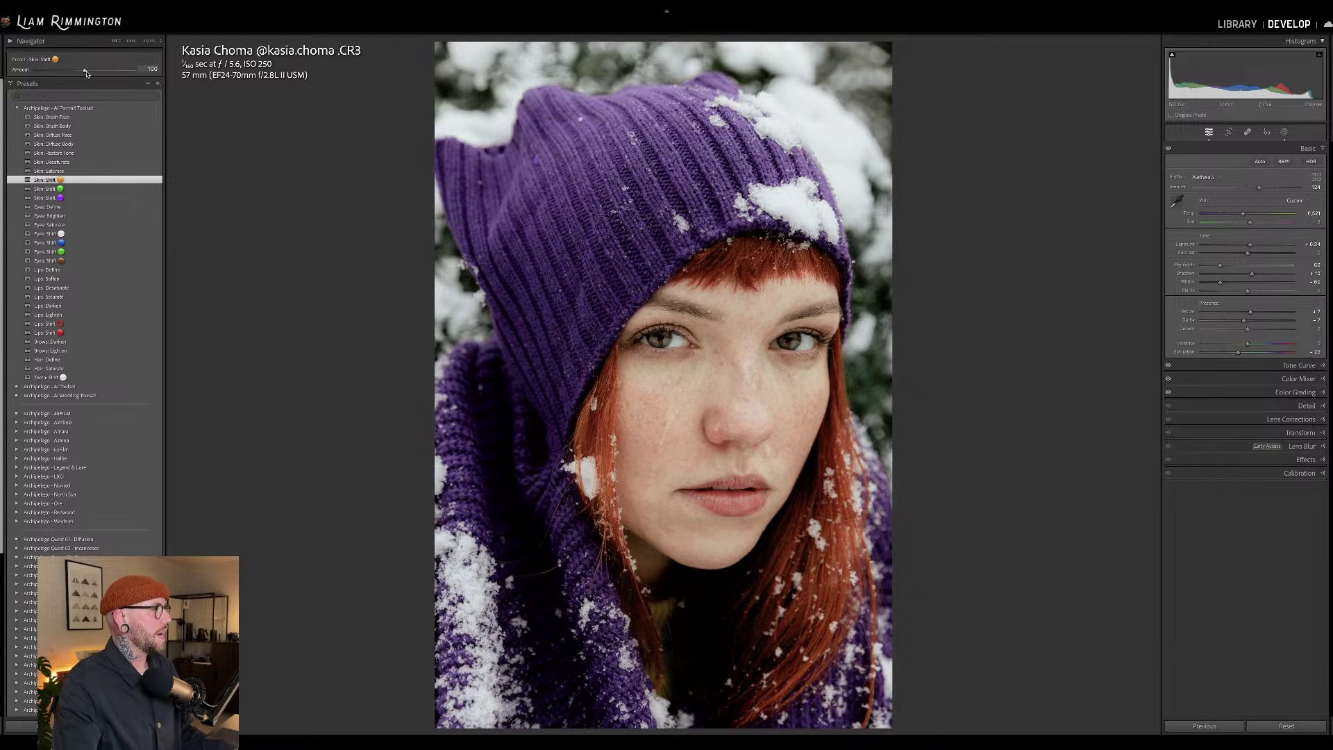
left_click_drag(23, 71, 76, 72)
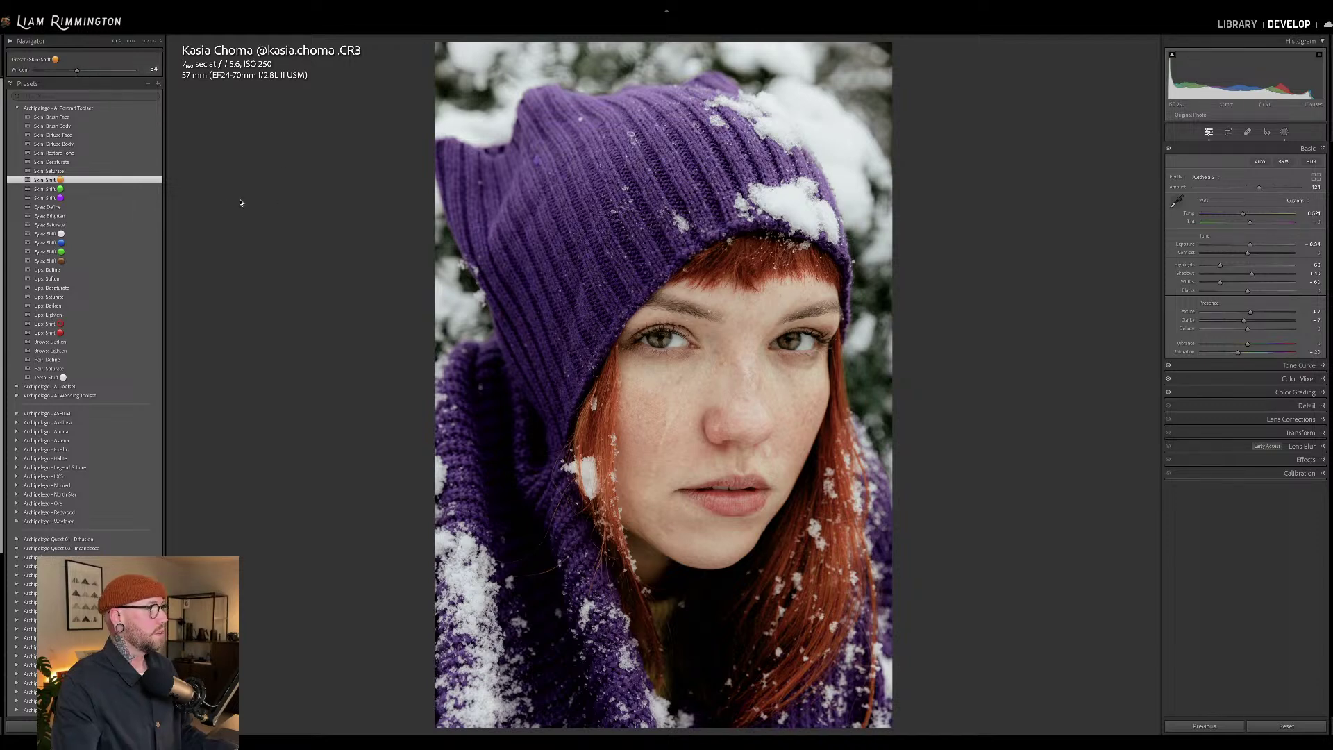
mouse_move(77, 72)
left_mouse_down()
mouse_move(104, 74)
mouse_move(84, 76)
left_mouse_up()
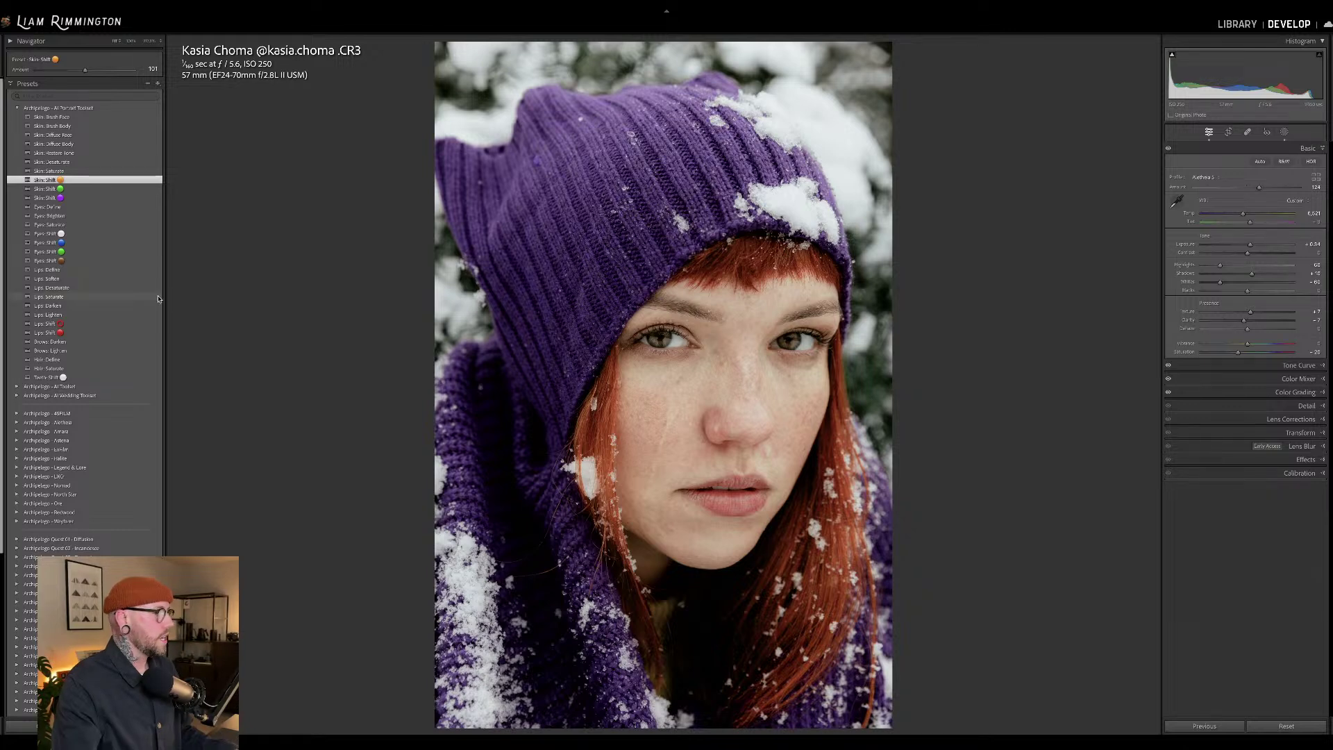
- Apply the Lips Saturate preset at an amount of 139, plus the Brows Darken preset
left_click(49, 296)
mouse_move(84, 74)
left_mouse_down()
mouse_move(116, 73)
mouse_move(94, 75)
left_mouse_up()
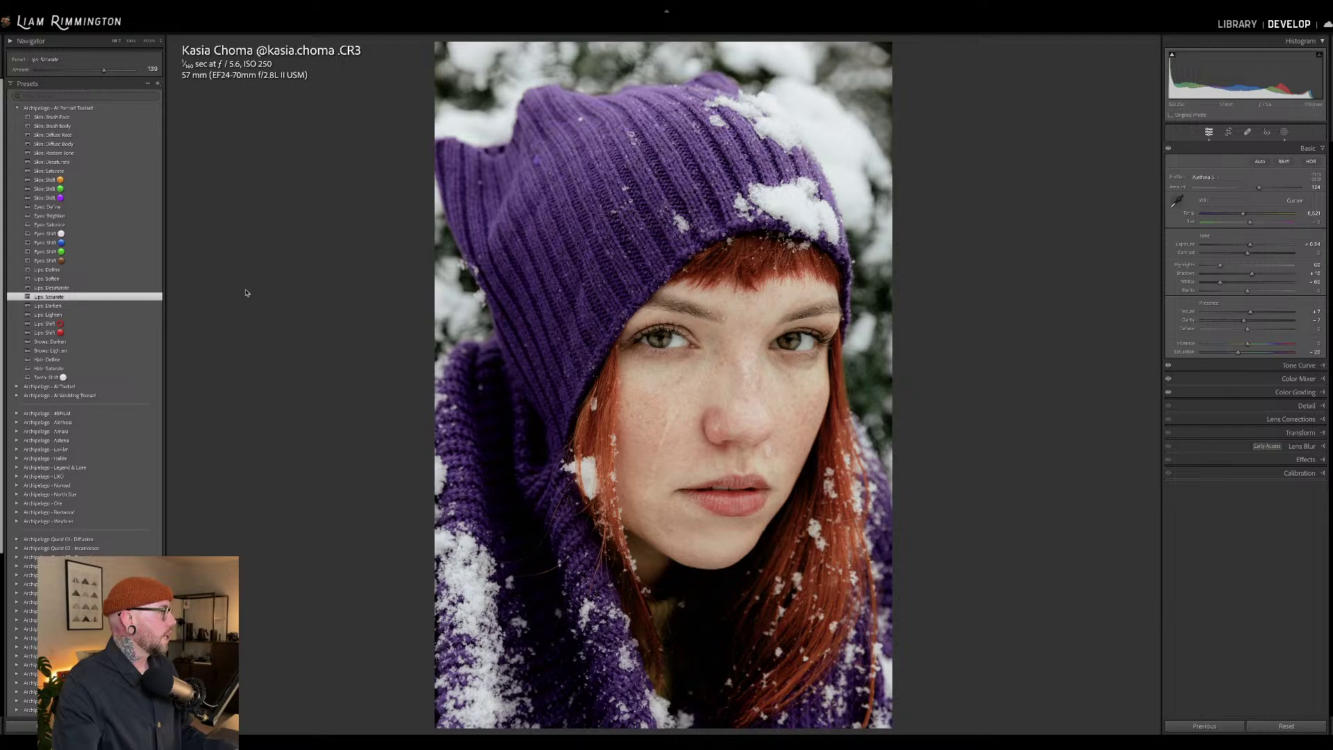
left_click(50, 341)
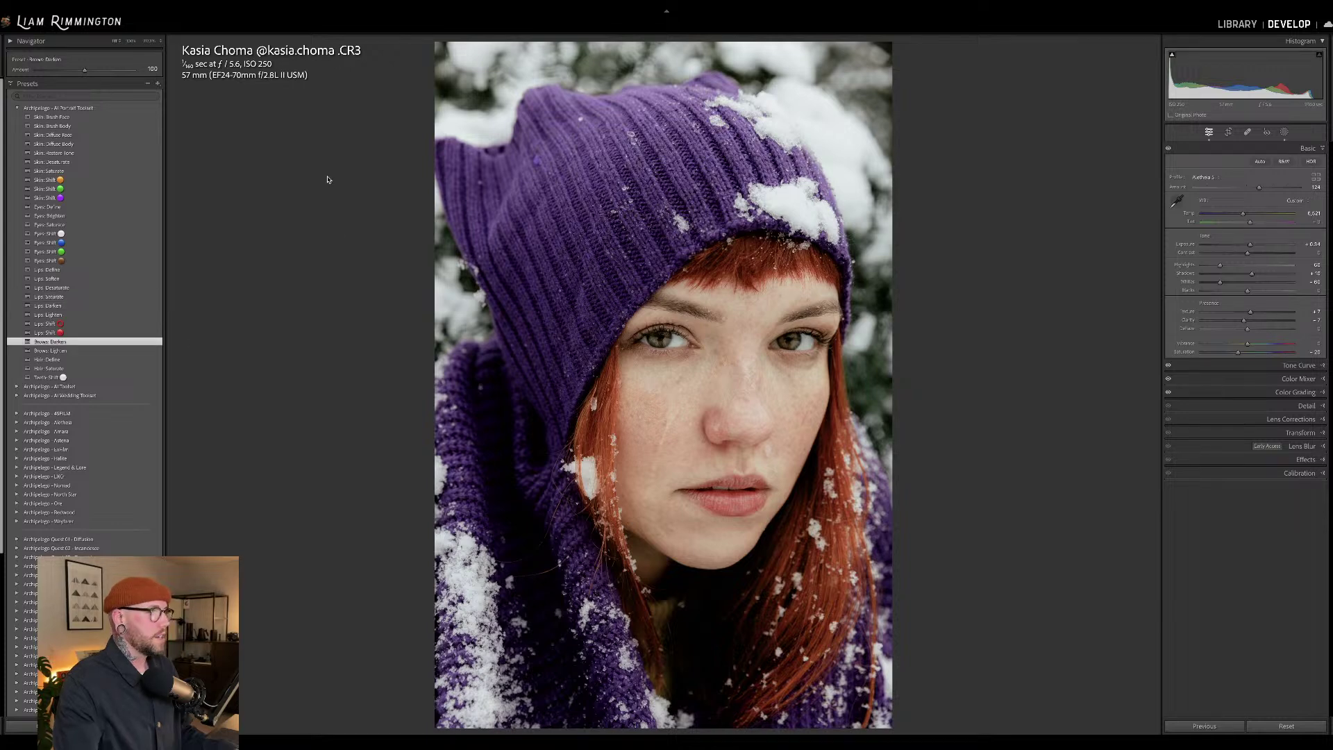
- Set the Brows Darken preset's amount to 121, and apply the Eyes Brighten preset at an amount of 73
left_click_drag(88, 73, 96, 73)
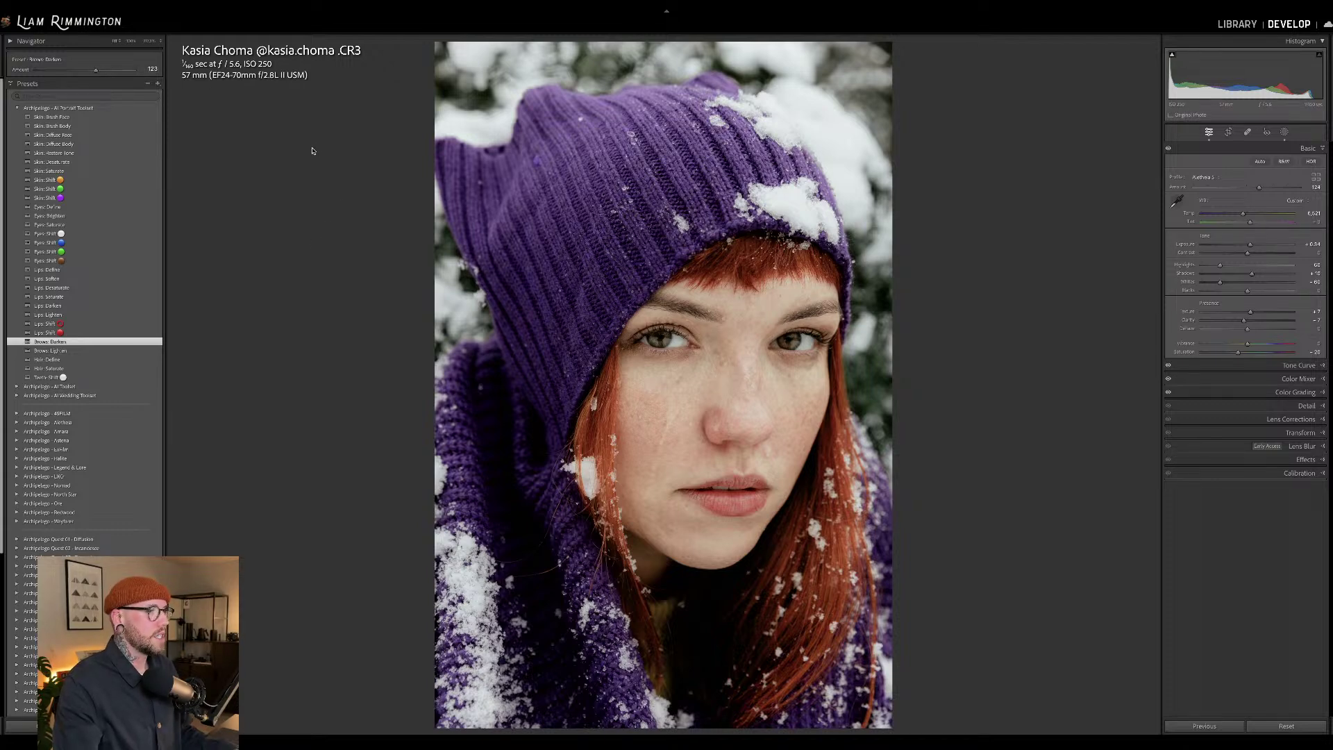
left_click_drag(96, 70, 96, 70)
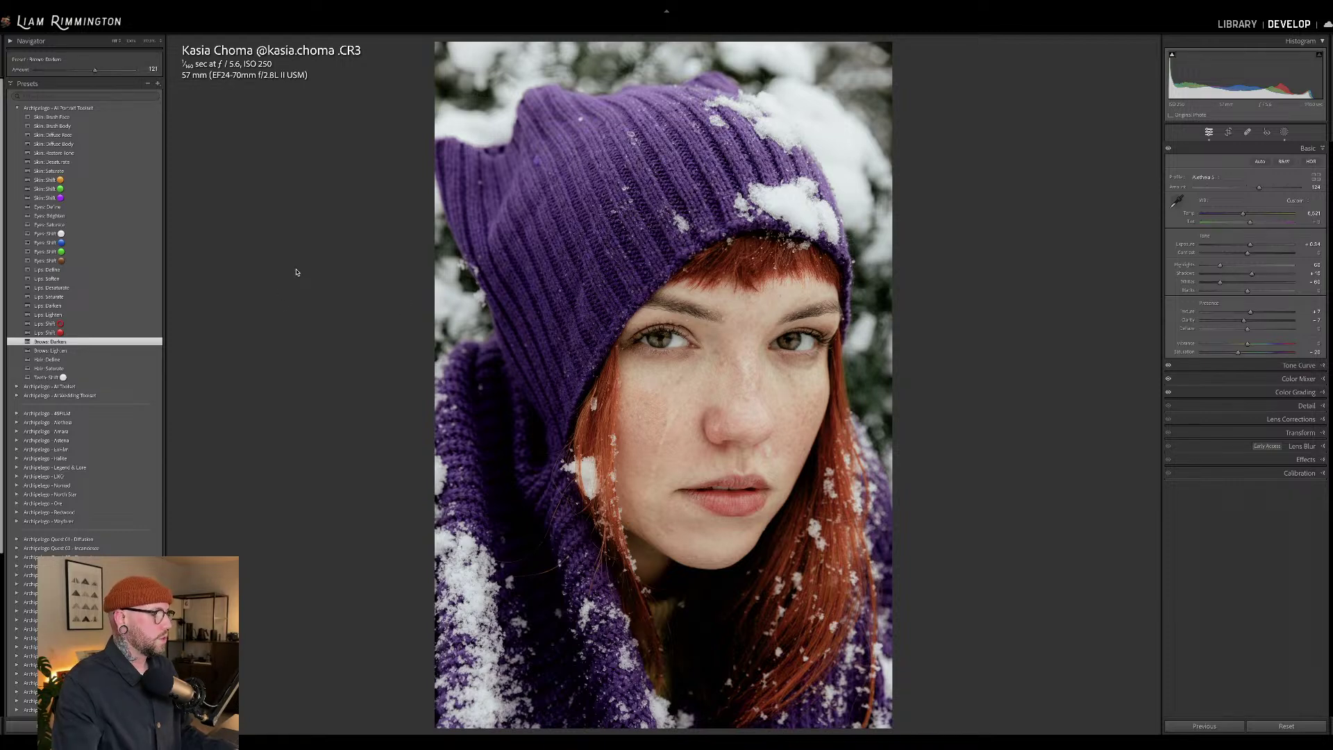
left_click(155, 215)
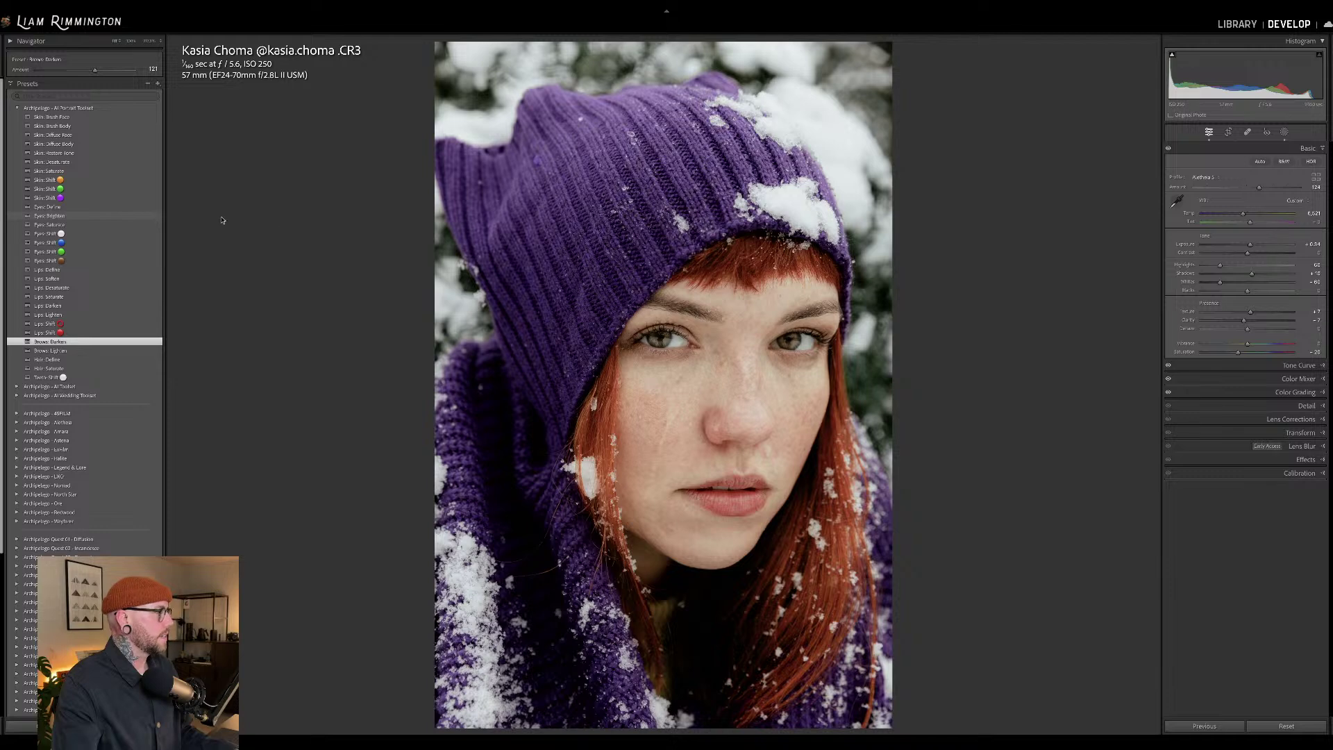
mouse_move(84, 70)
left_mouse_down()
mouse_move(35, 74)
mouse_move(72, 78)
left_mouse_up()
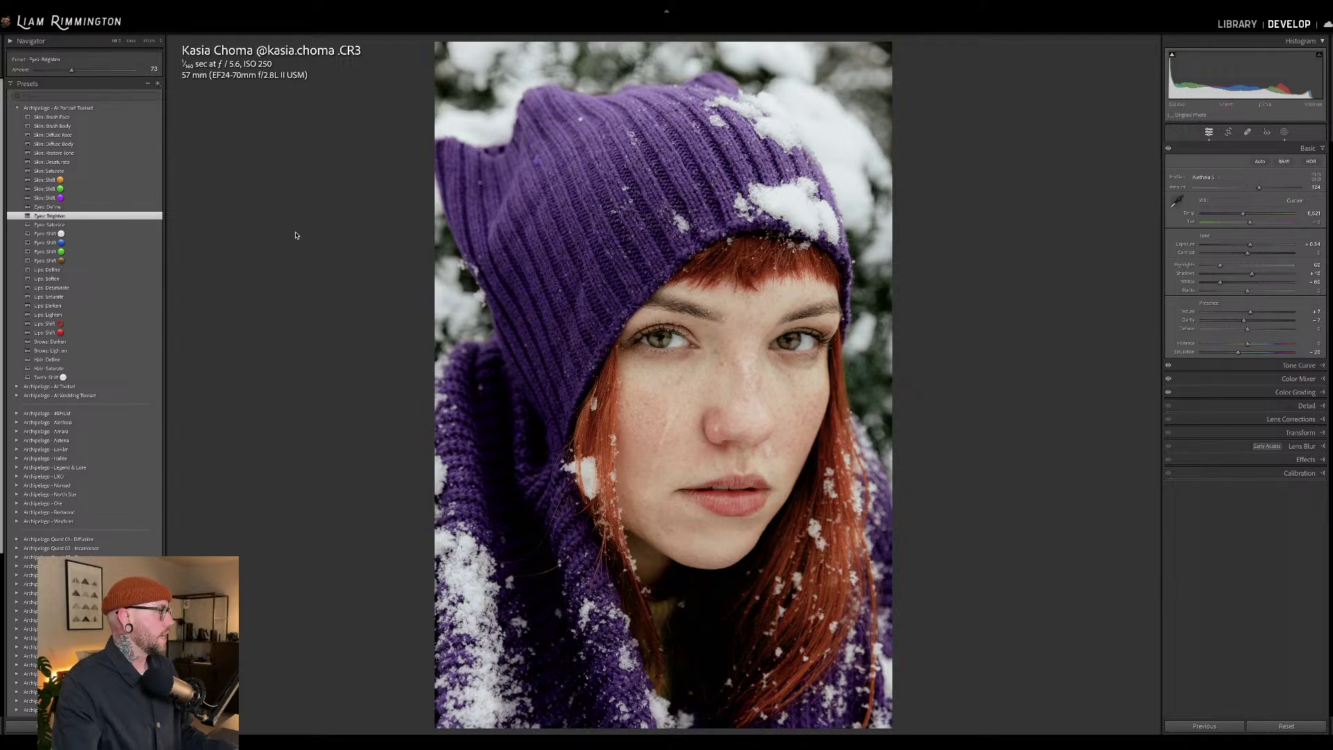
- Apply the Eyes Saturate preset, fine-tune its amount, and collapse the AI Portrait Toolset group
key("Down")
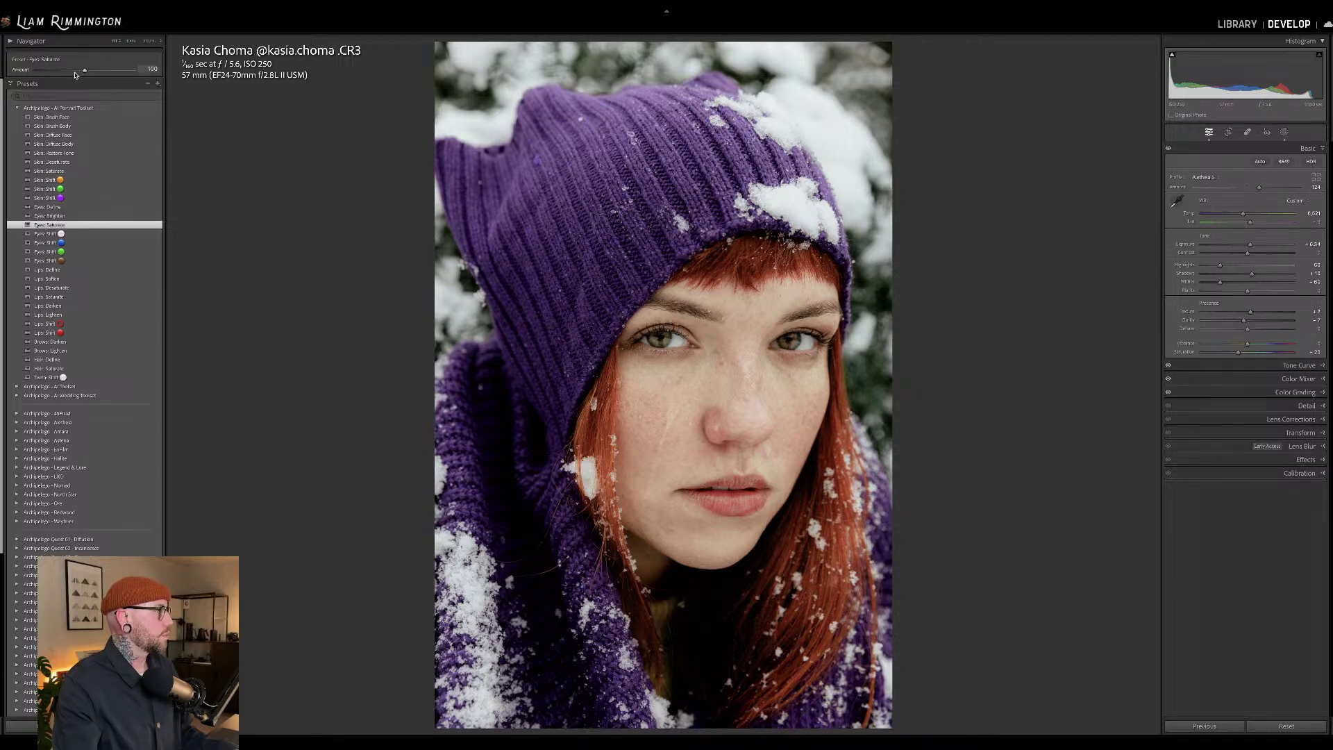
mouse_move(83, 72)
left_mouse_down()
mouse_move(120, 77)
mouse_move(85, 75)
left_mouse_up()
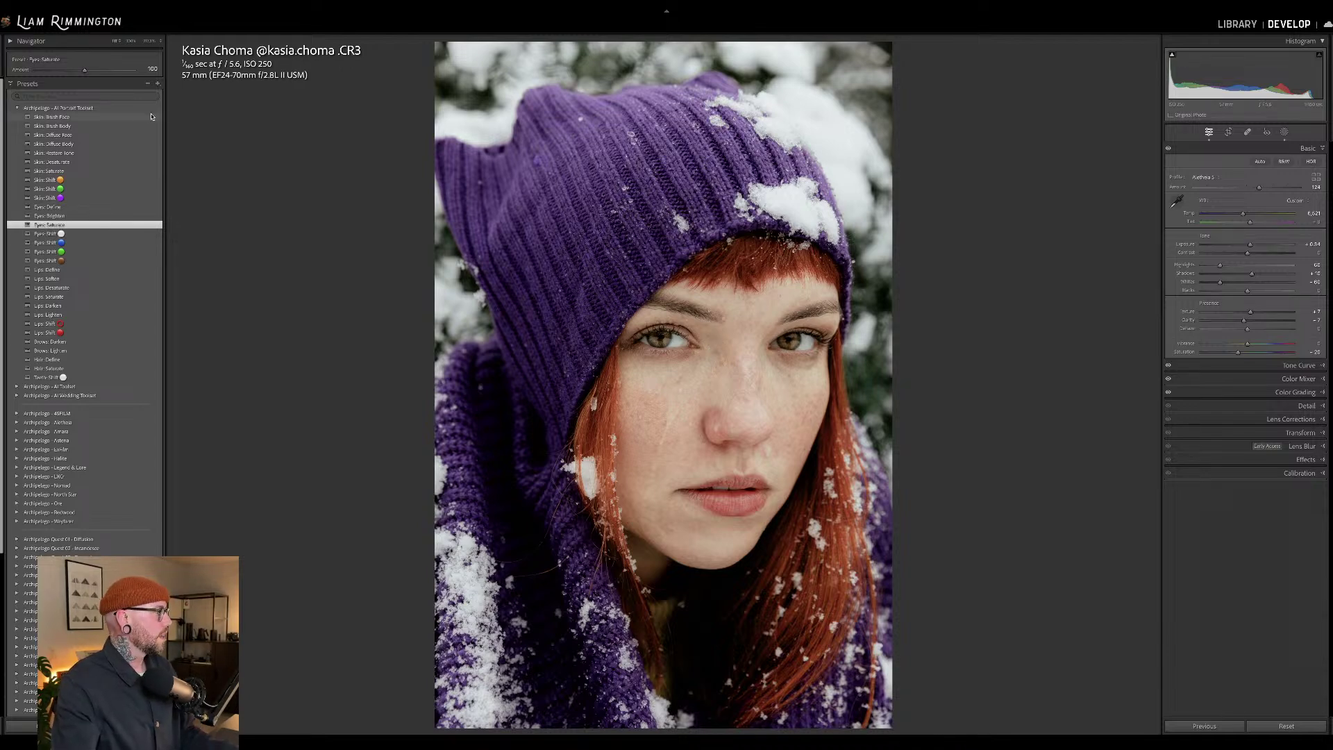
left_click(18, 107)
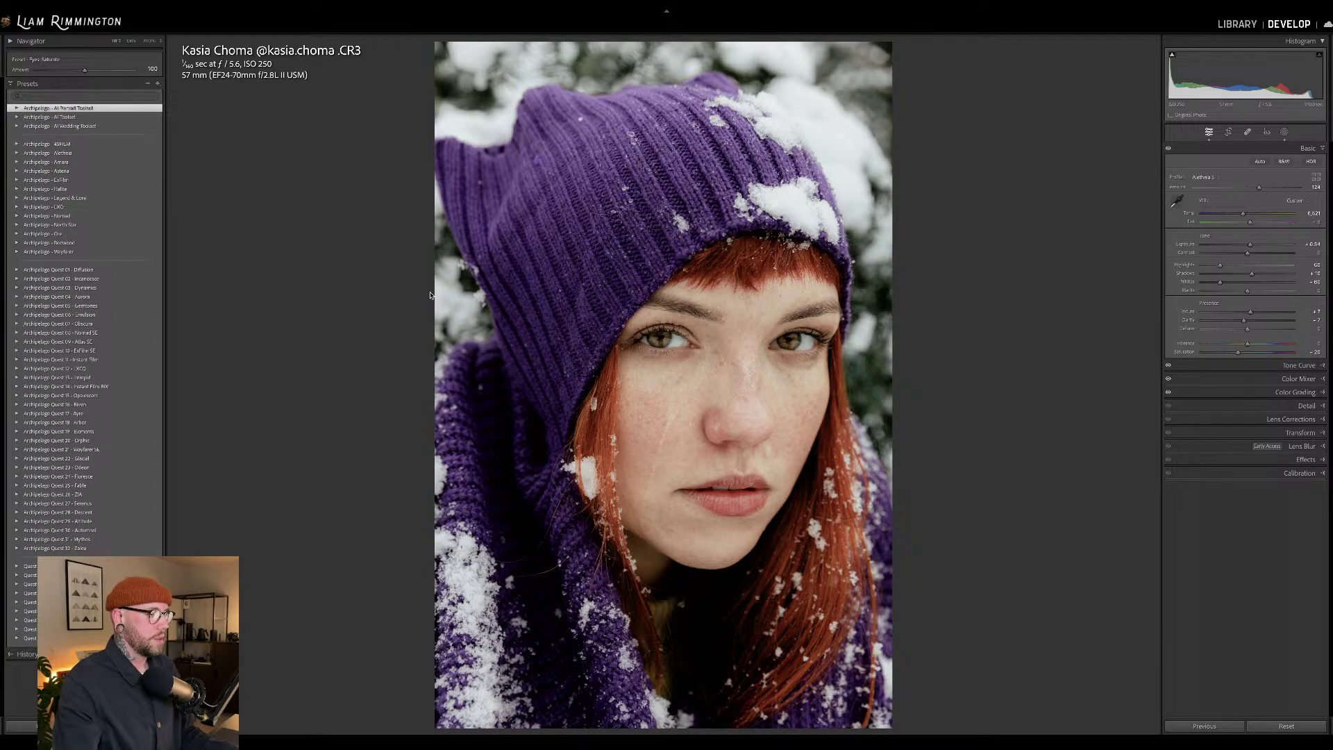
- Apply the Adjust with Amount Slider preset from the Quest 22 Glacial group and set its amount to 183
left_click(16, 459)
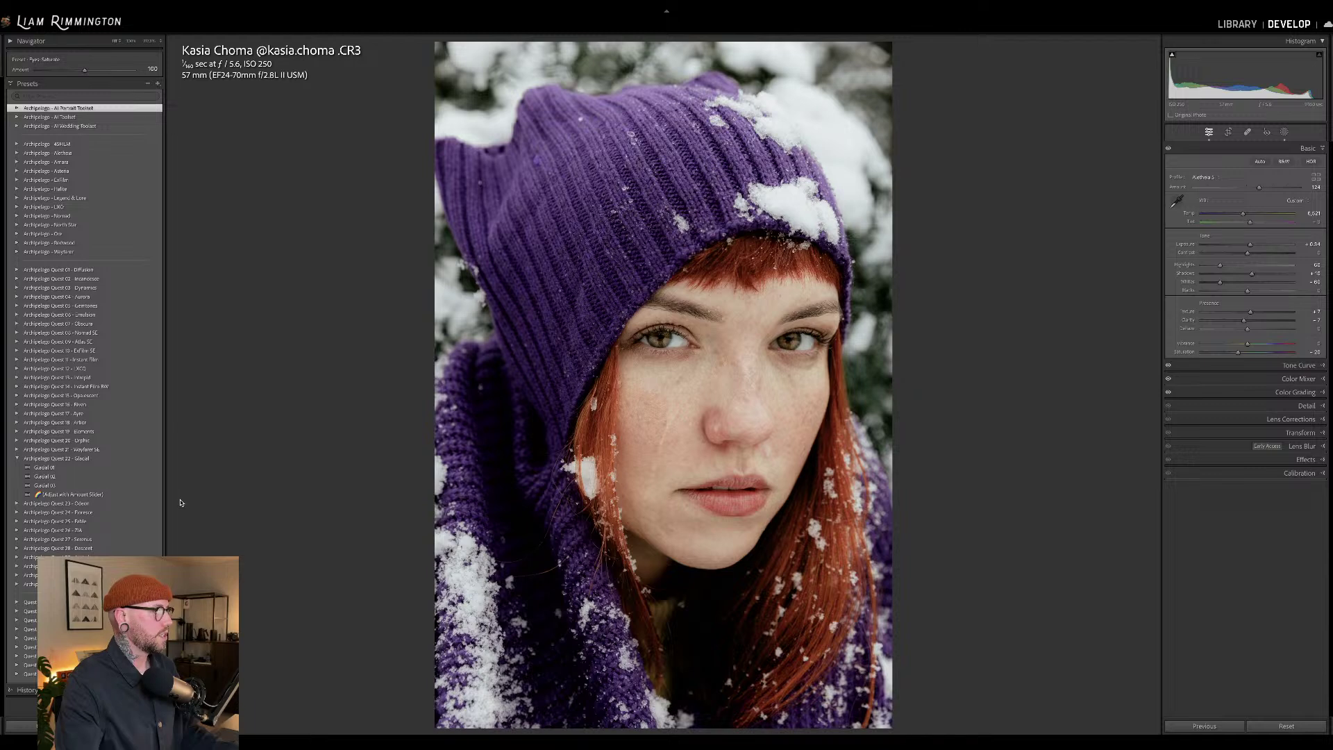
left_click(154, 495)
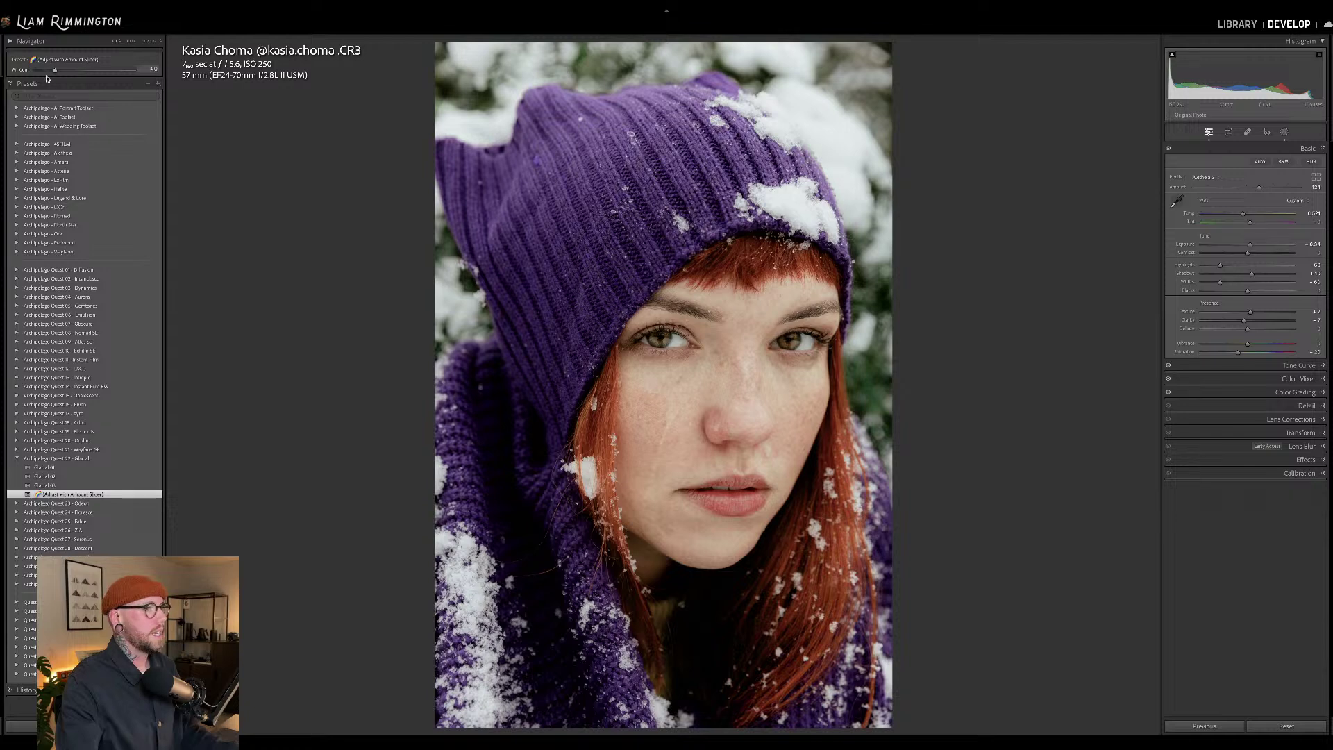
mouse_move(69, 71)
left_mouse_down()
mouse_move(138, 73)
mouse_move(88, 78)
left_mouse_up()
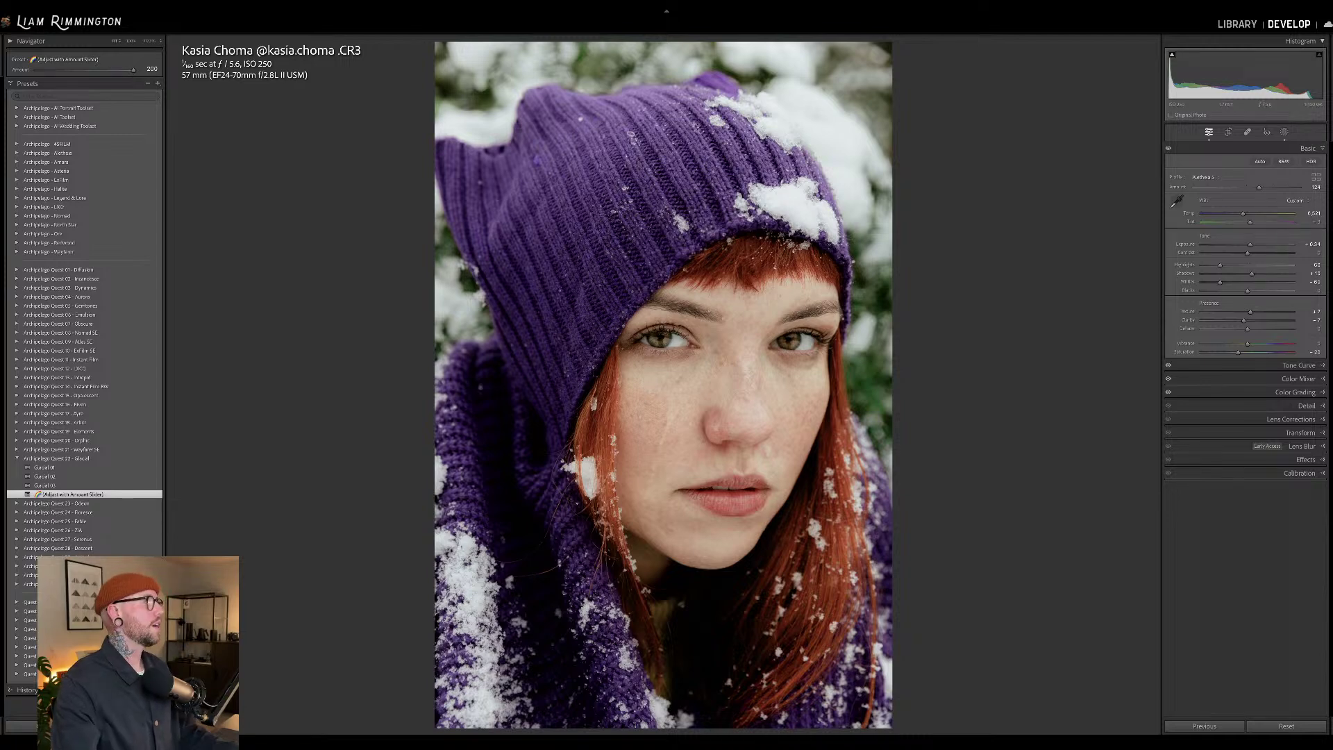
mouse_move(134, 70)
left_mouse_down()
mouse_move(114, 72)
mouse_move(125, 71)
left_mouse_up()
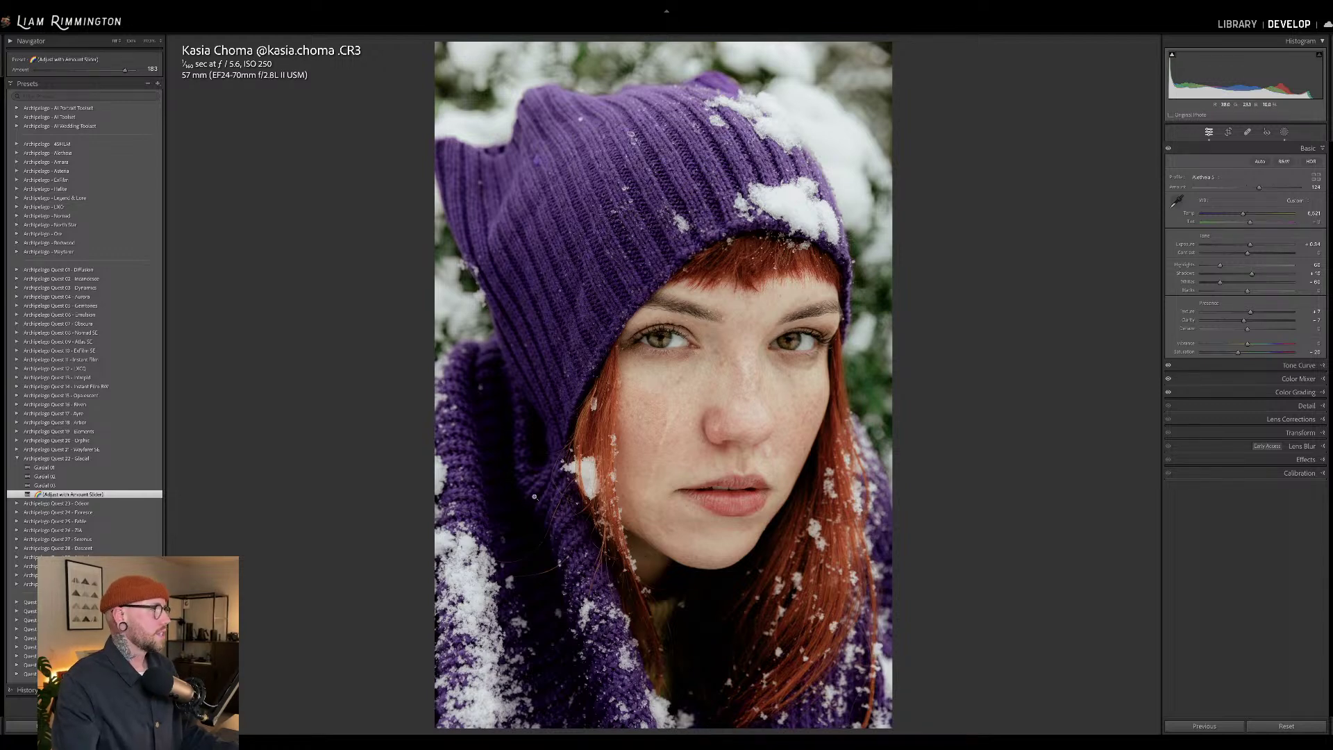
left_click(17, 458)
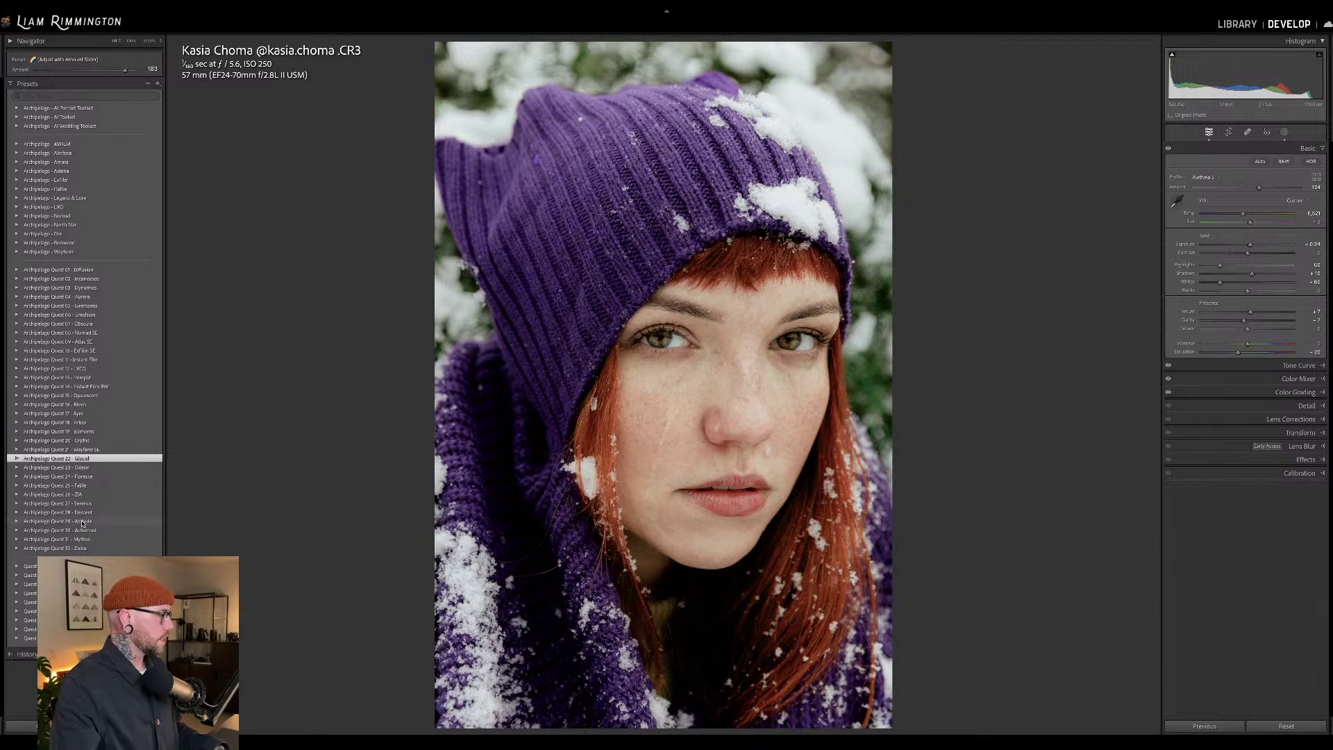
- Apply the Tilt Shift preset from the Archipelago Quest 27 group and raise its amount to 156
left_click(18, 503)
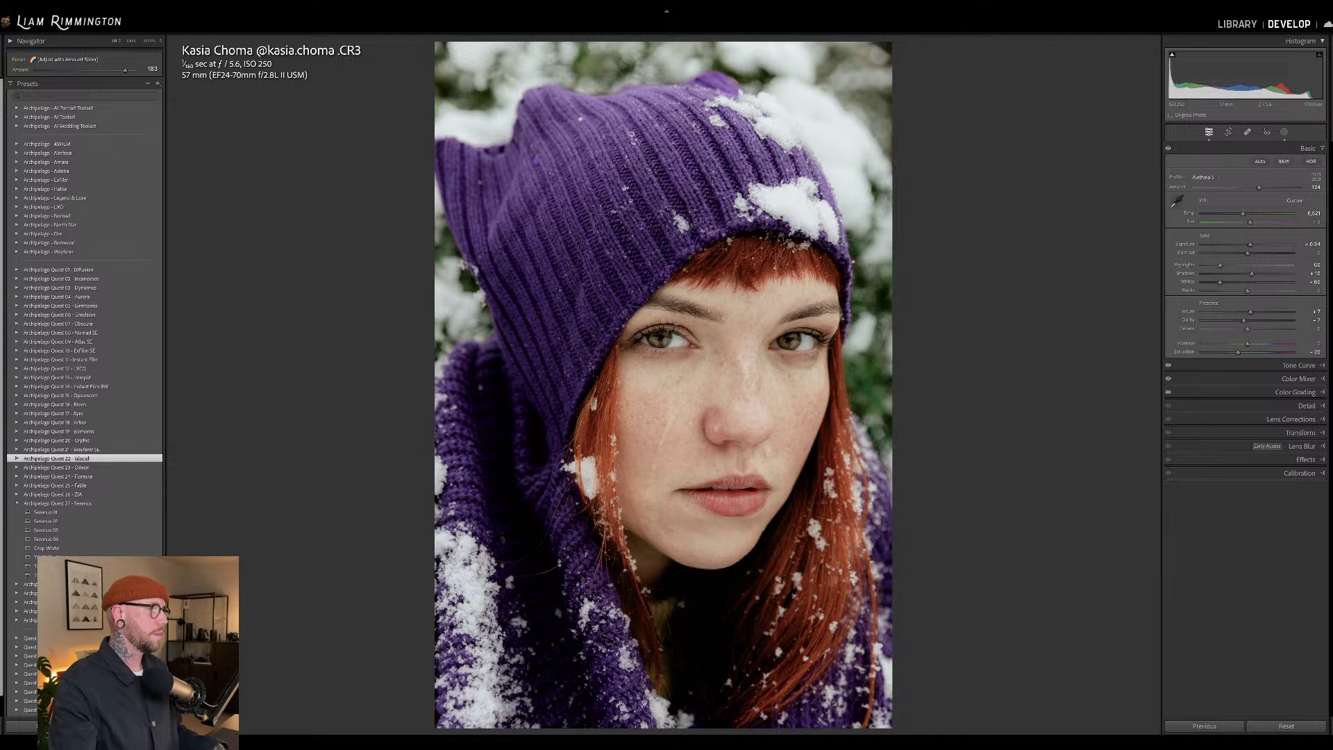
left_click(69, 556)
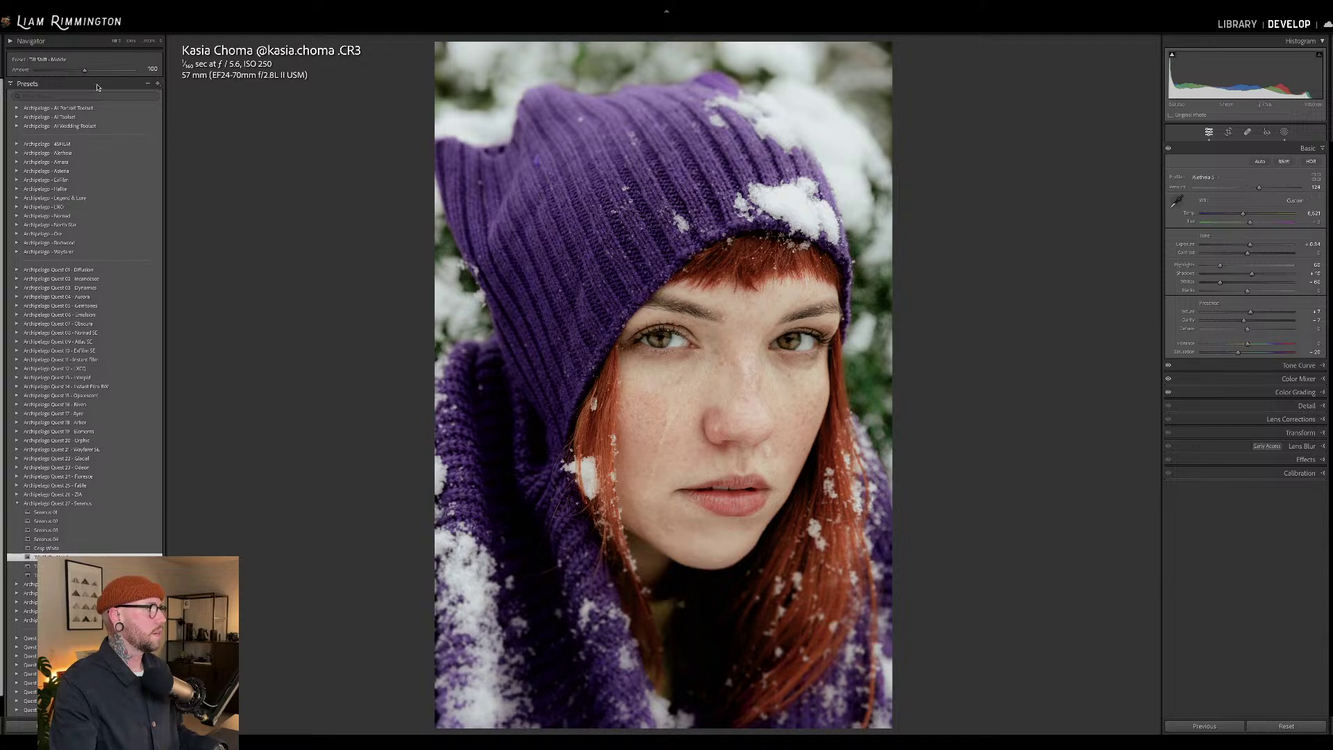
left_click_drag(84, 70, 111, 75)
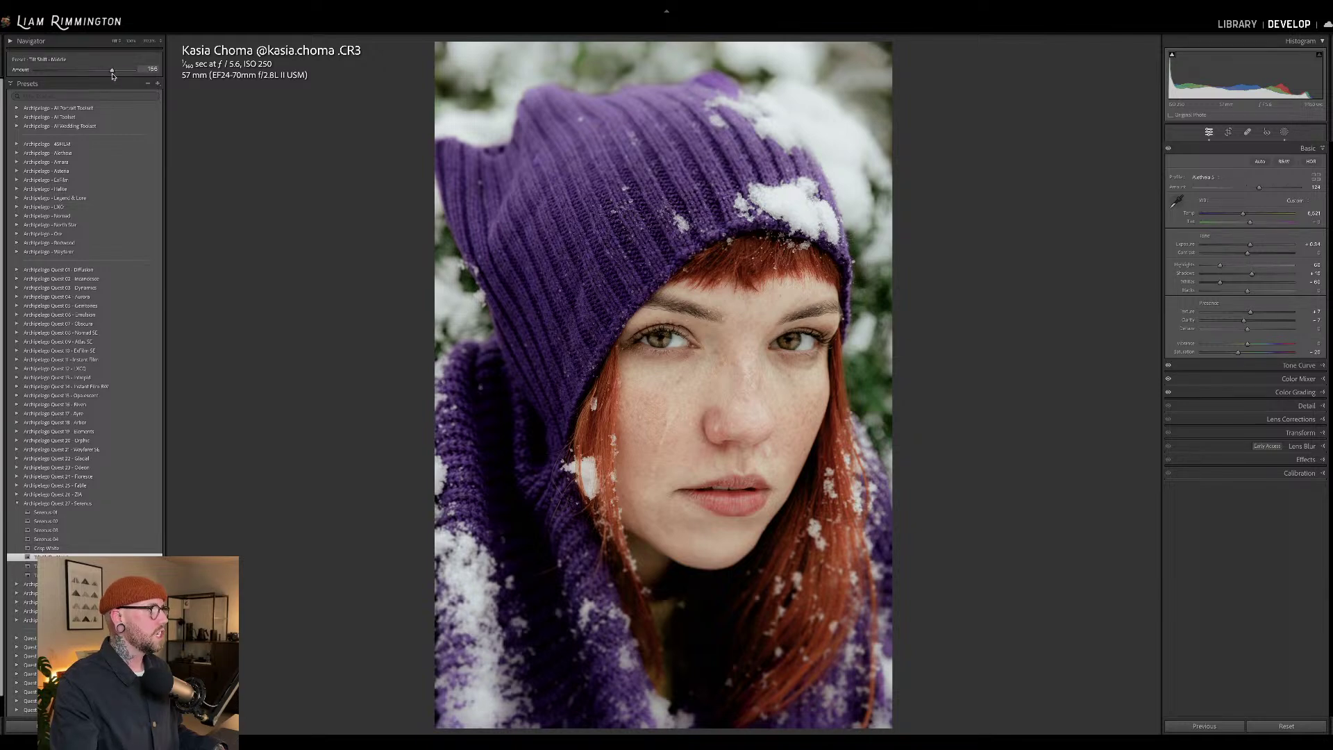
left_click(18, 502)
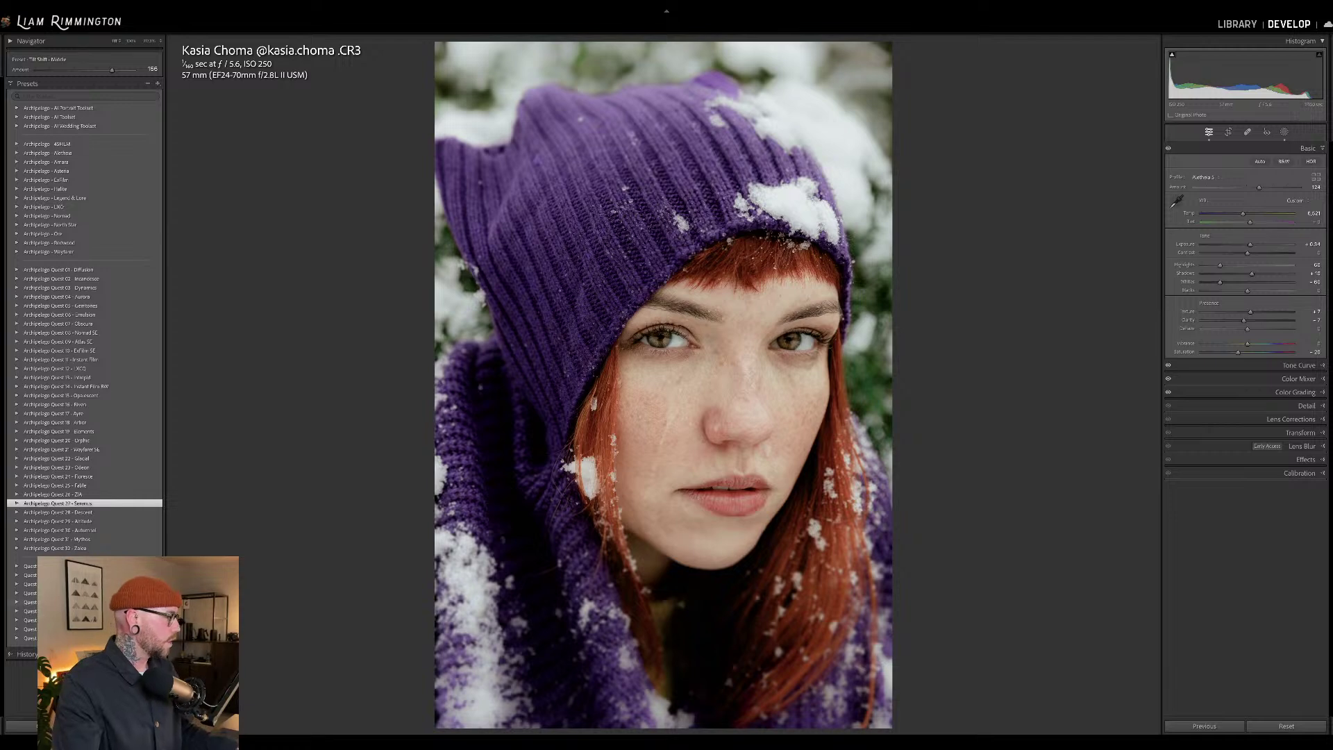
- Add two hazy effects from the Quest Tools 04 Prism Effects presets, fogging the portrait's lower edge and the scarf's left side
left_click(17, 602)
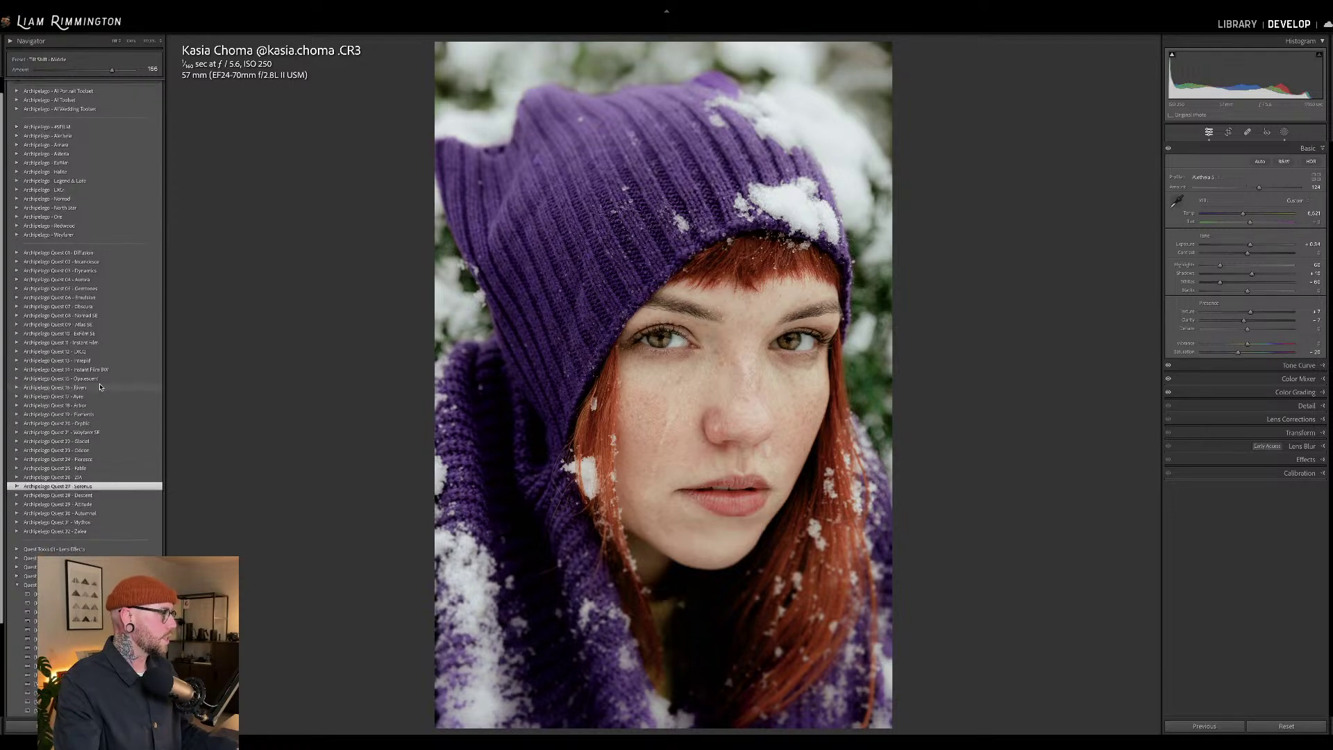
scroll(109, 404, "down", 3)
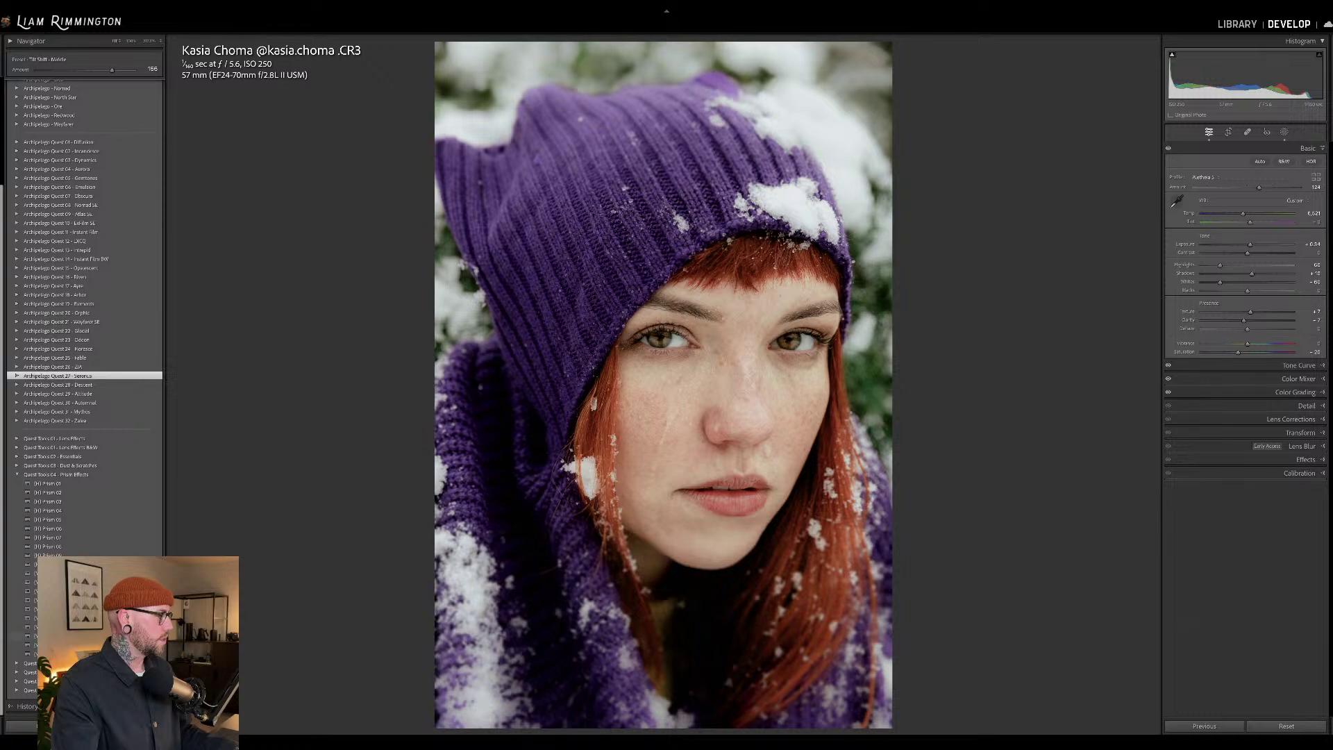
left_click(41, 635)
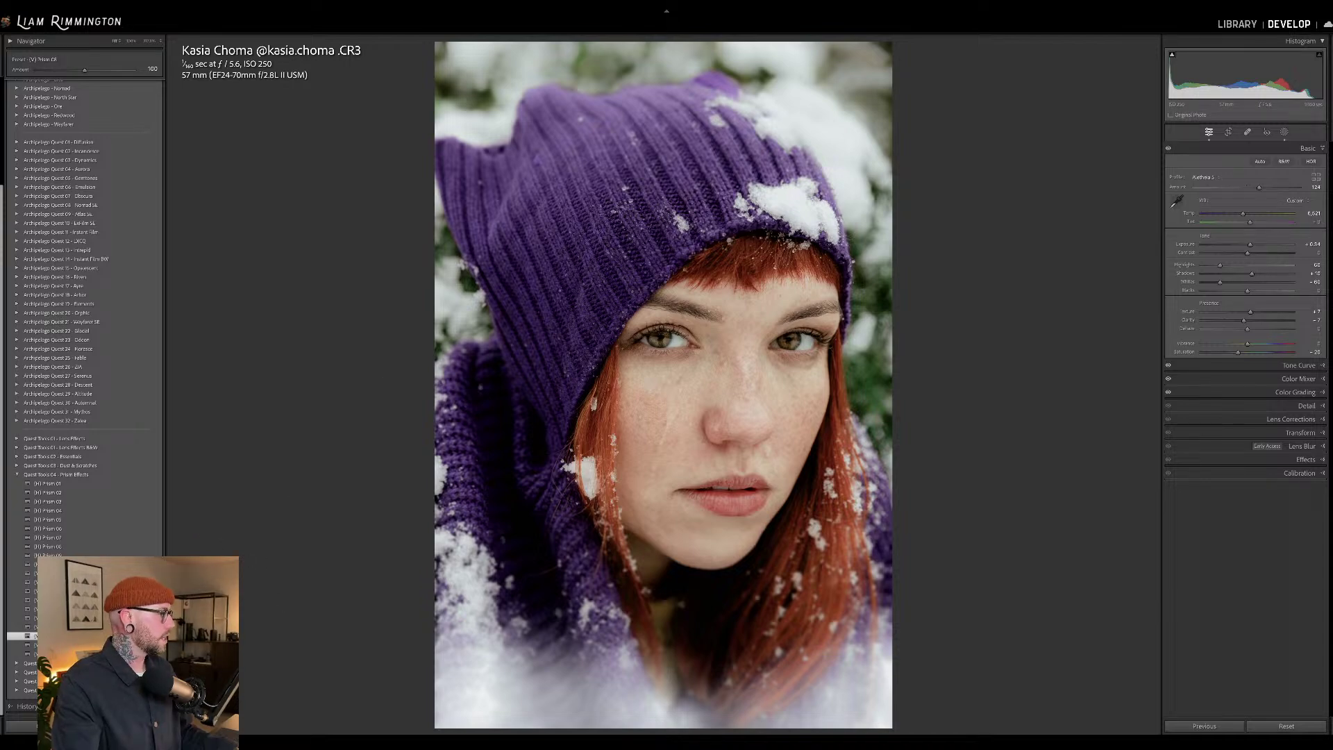
left_click(50, 590)
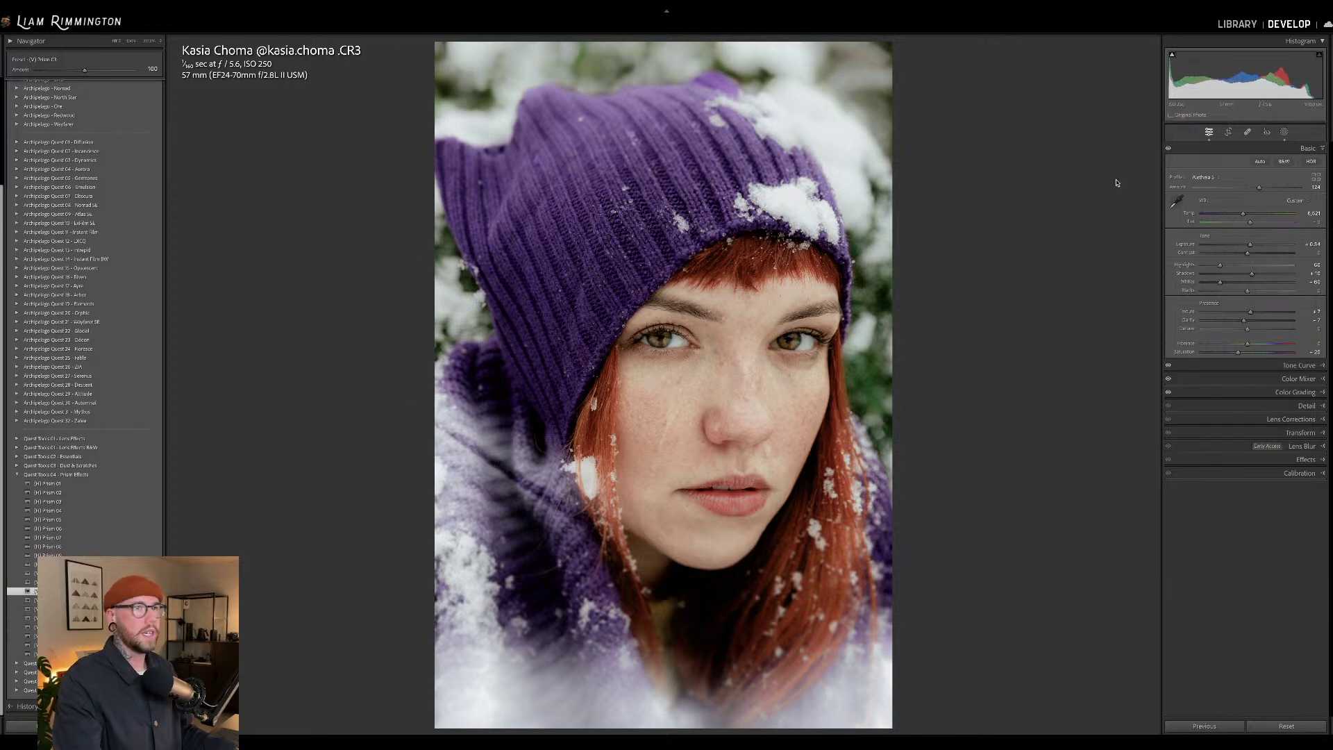
- Move the prism mask that hazes the scarf's left side out past the photo's upper-right corner
left_click(1284, 132)
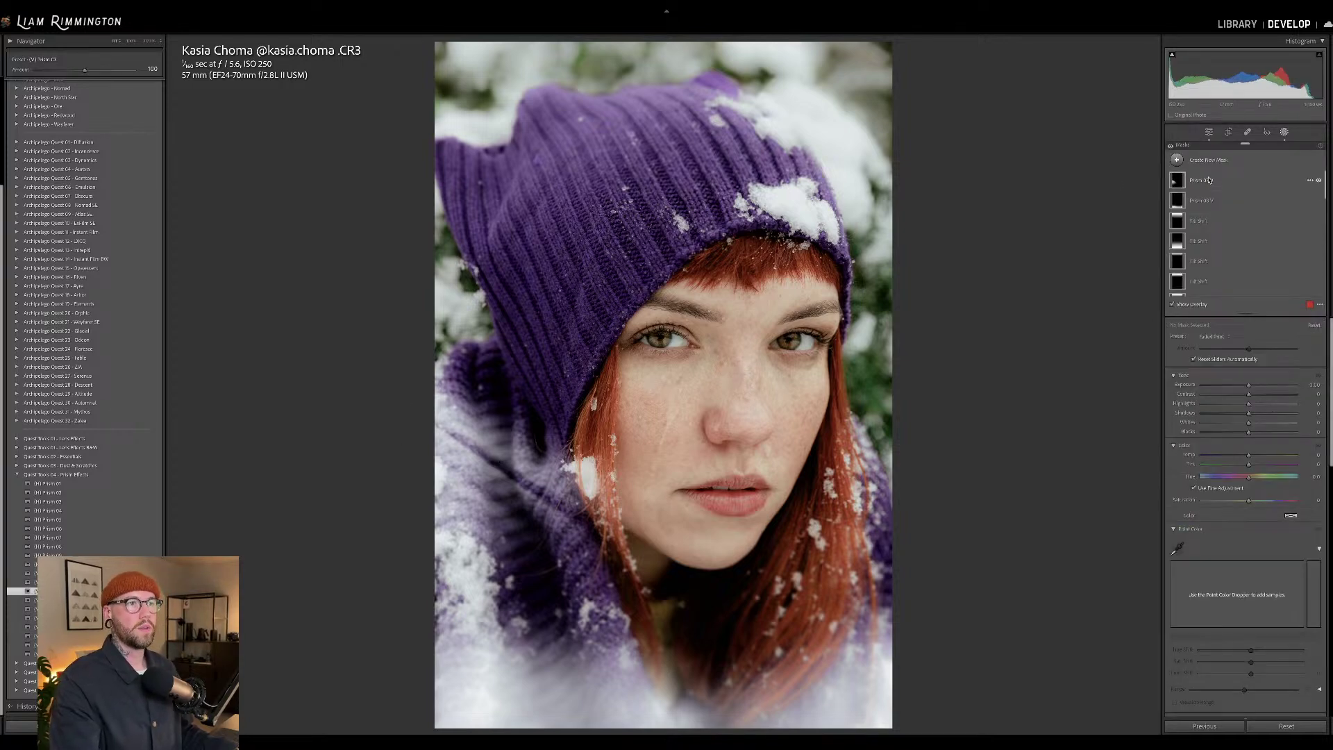
left_click(1200, 200)
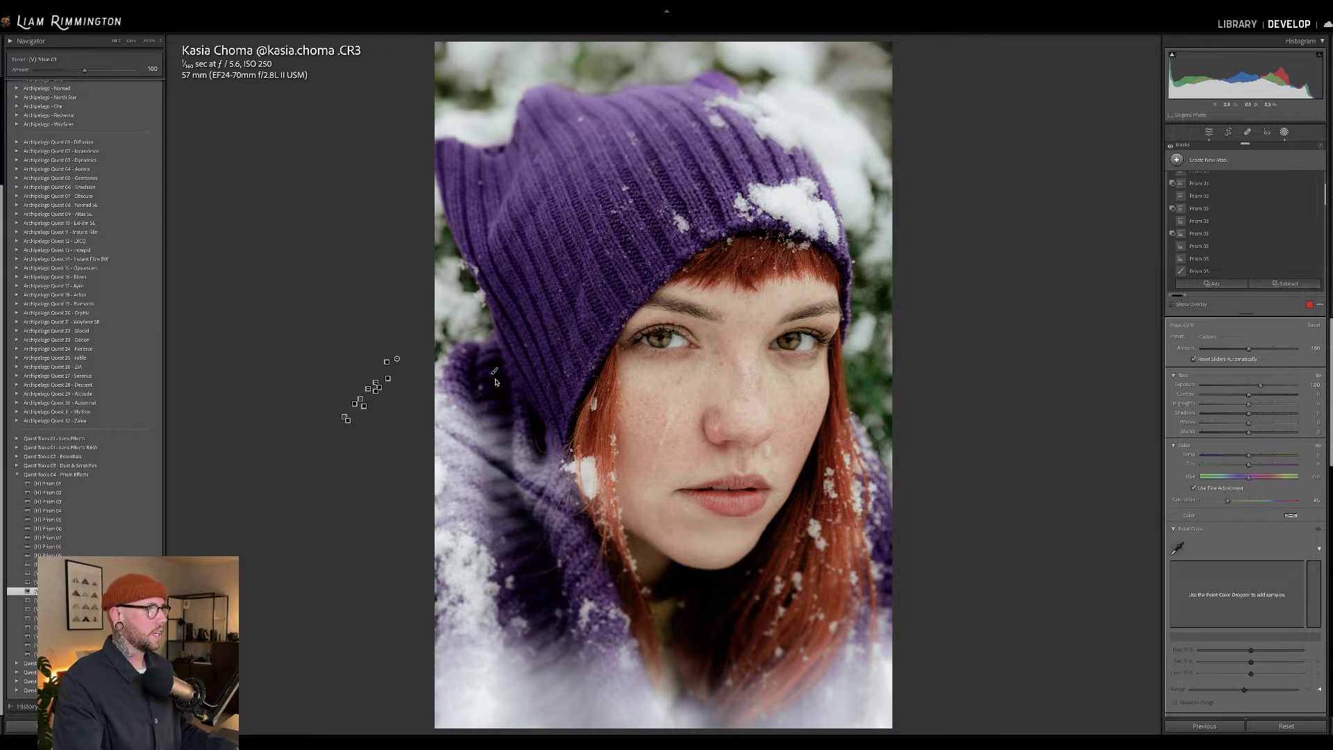
left_click_drag(494, 371, 891, 43)
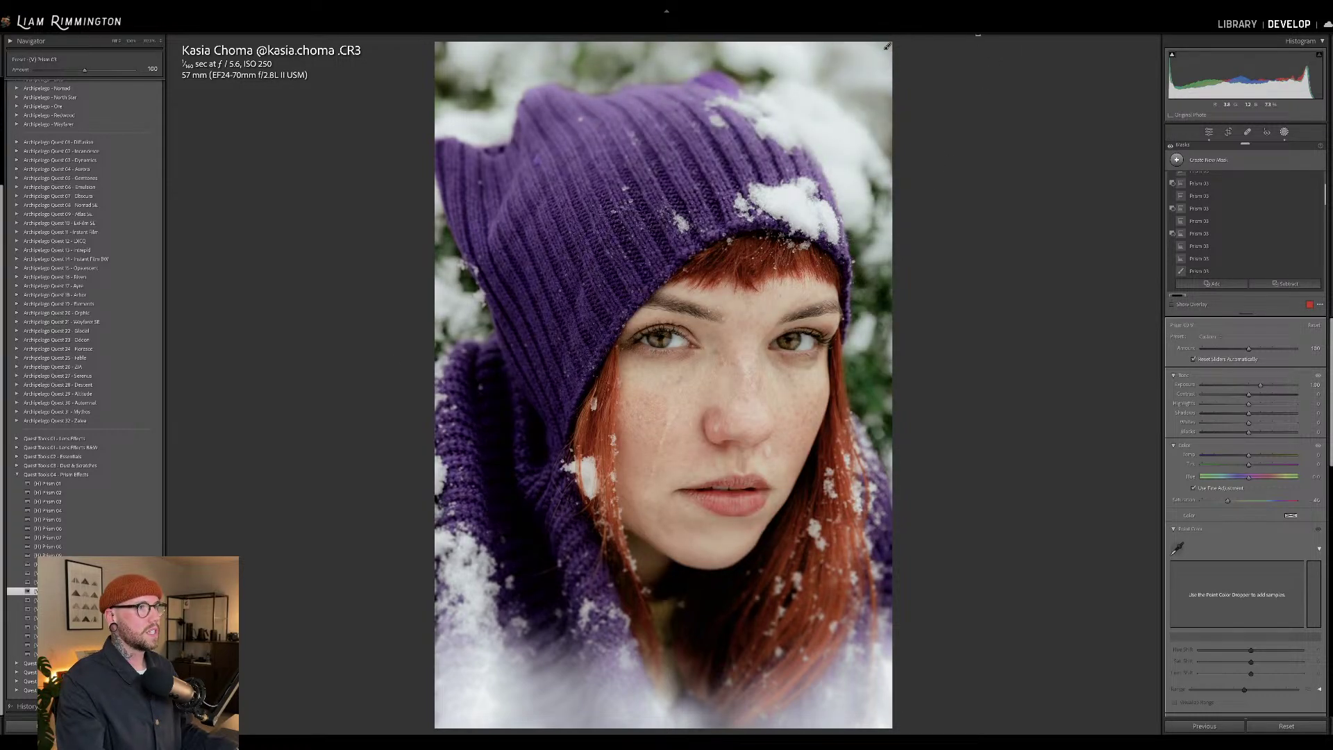
left_click_drag(982, 37, 948, 54)
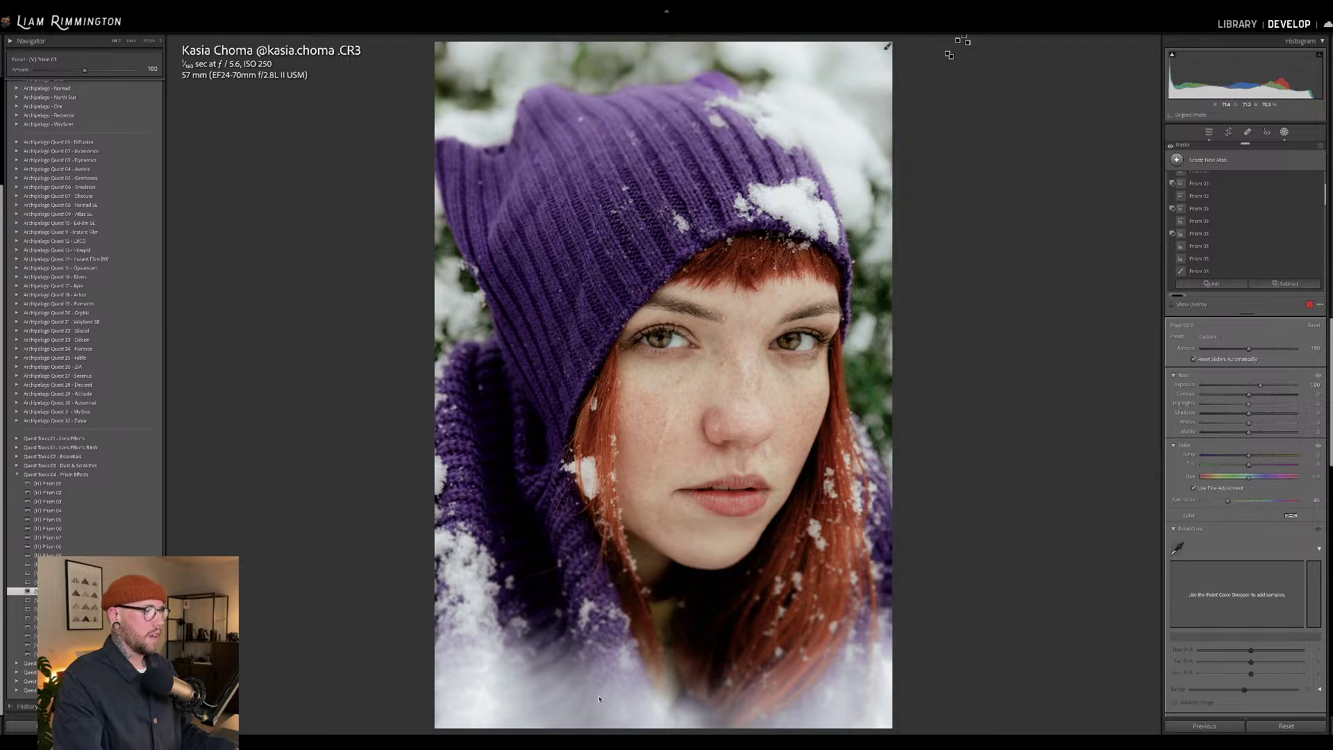
left_click(930, 239)
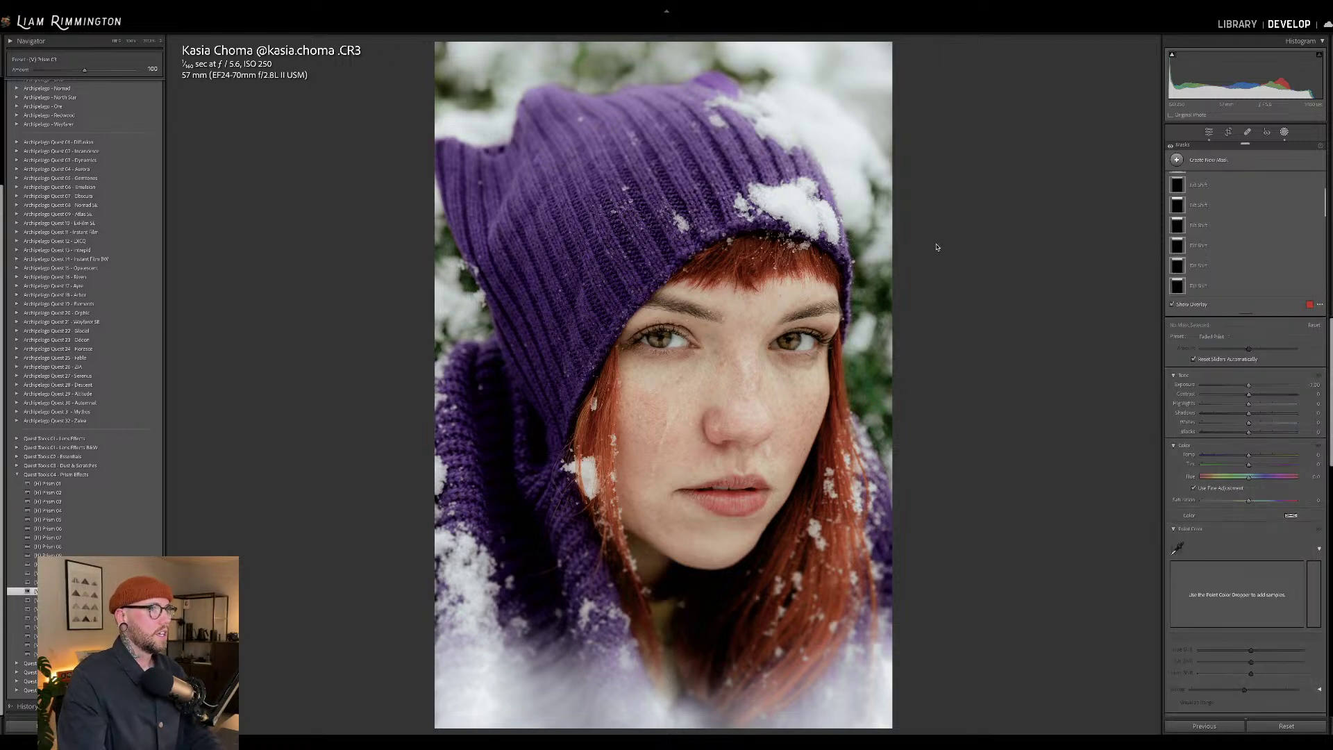
- Collapse the Prism Effects presets, leave masking, and raise the Alethea profile's amount to 137
left_click(18, 476)
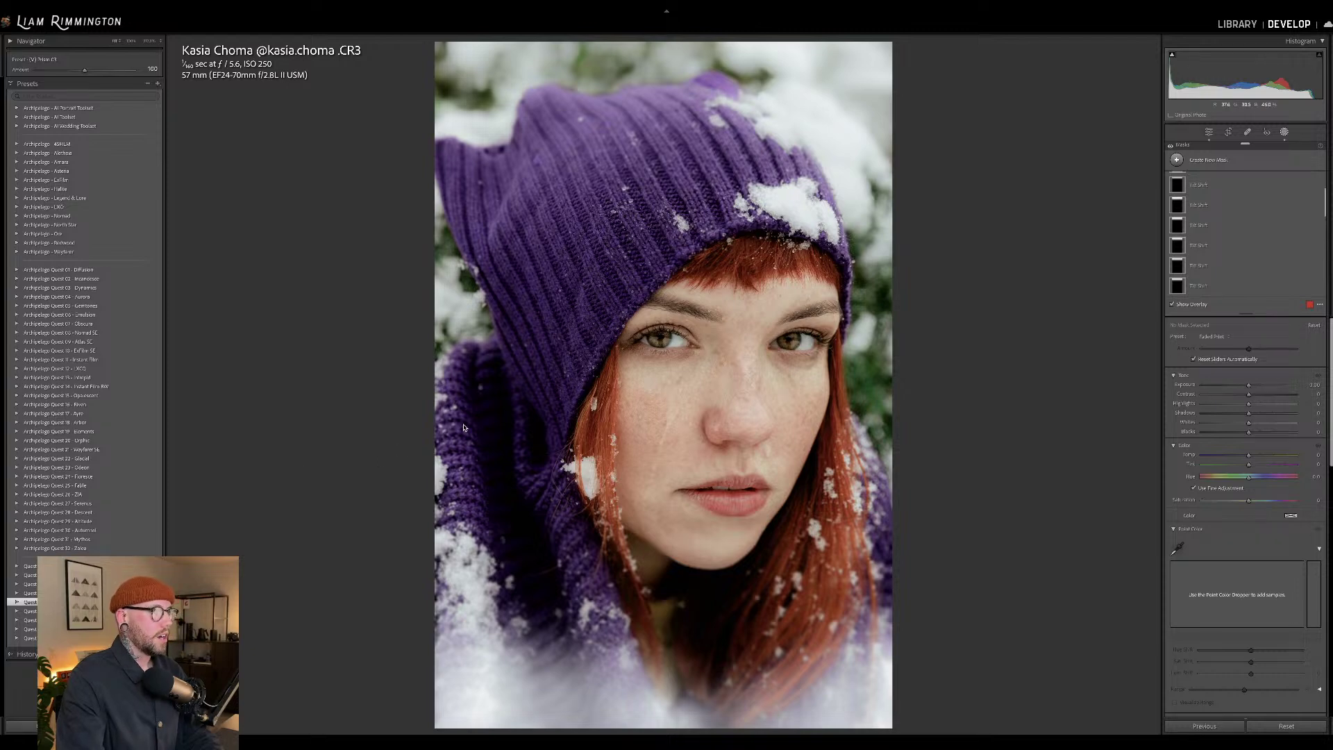
key("shift+w")
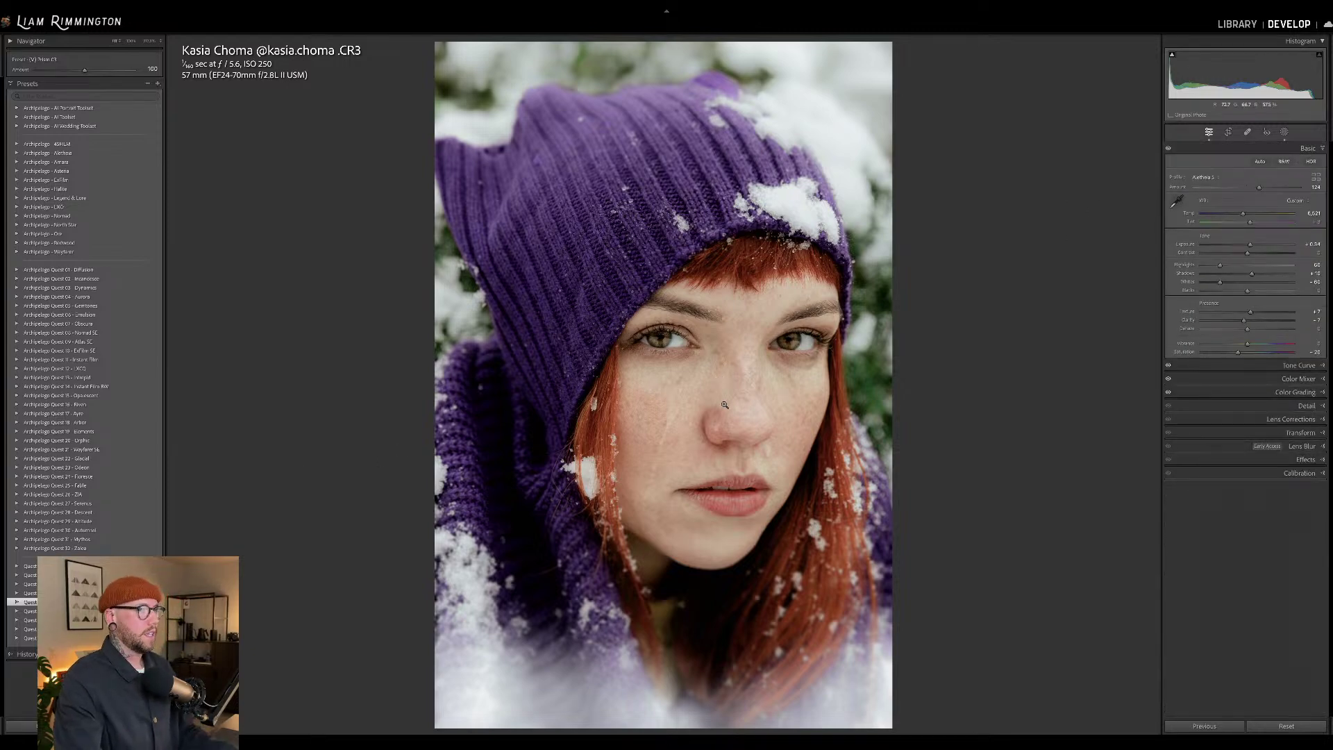
left_click_drag(1259, 187, 1264, 189)
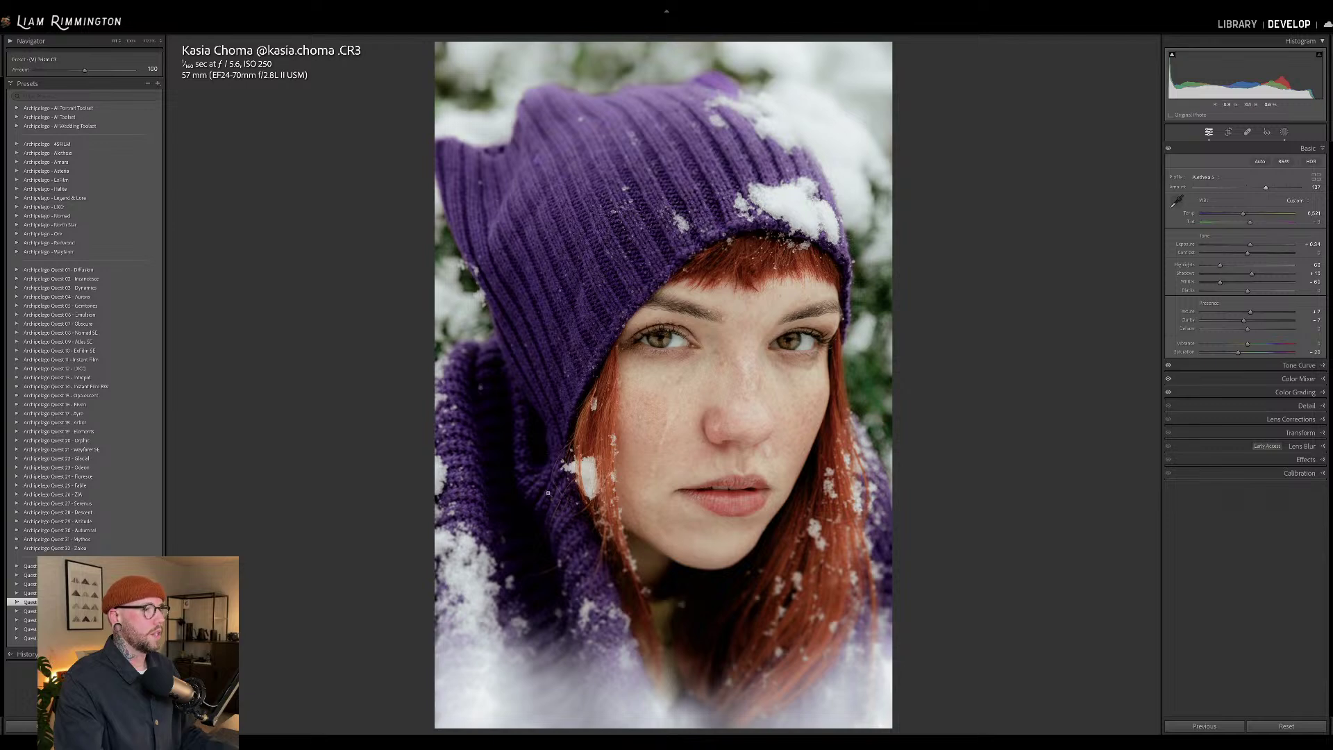
- Create a Luminance Range mask sampled from the dark shadow area of the purple scarf
left_click(1284, 132)
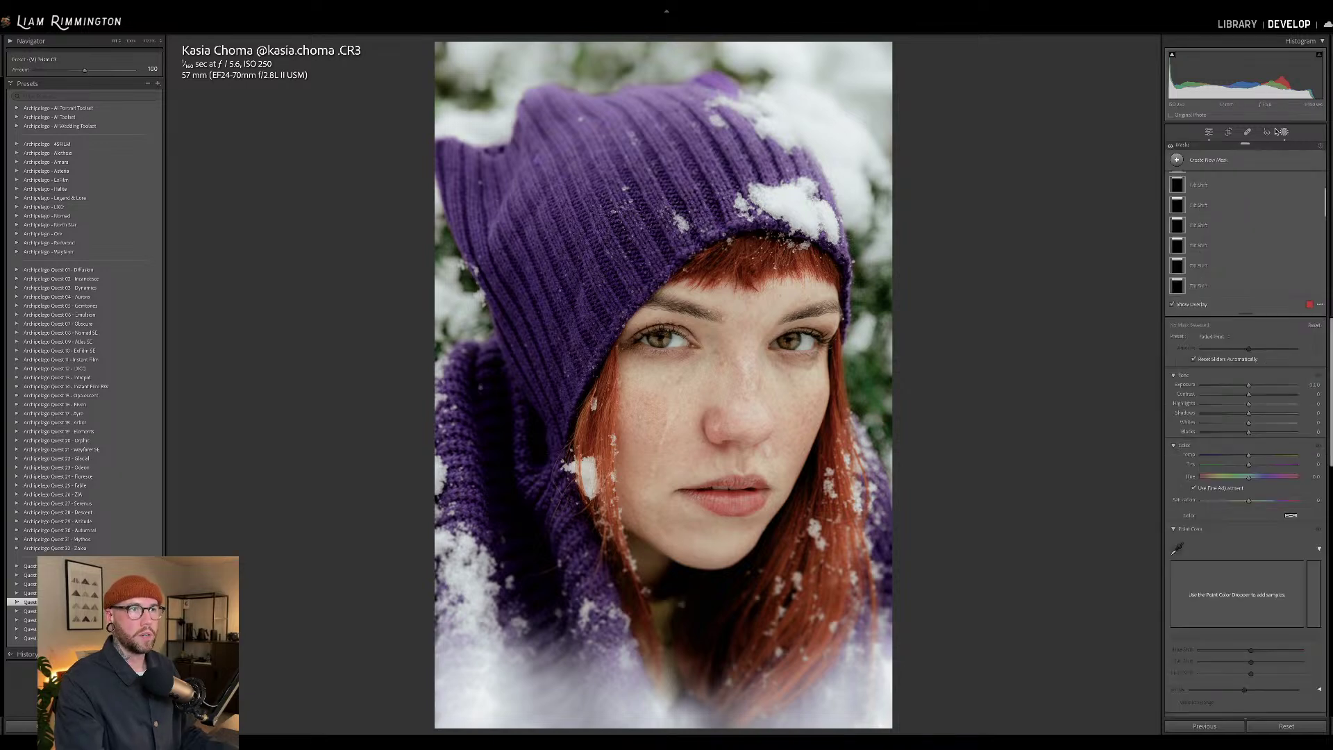
left_click(1203, 160)
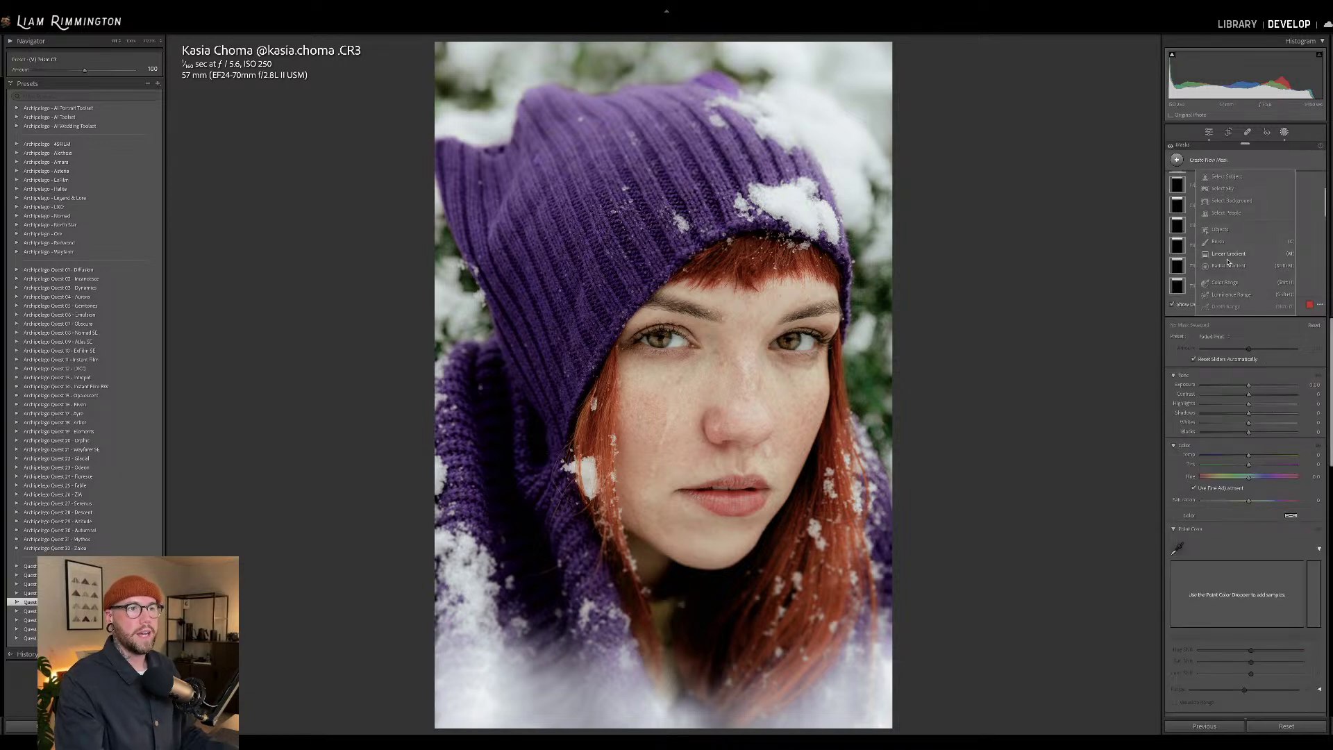
left_click(1230, 295)
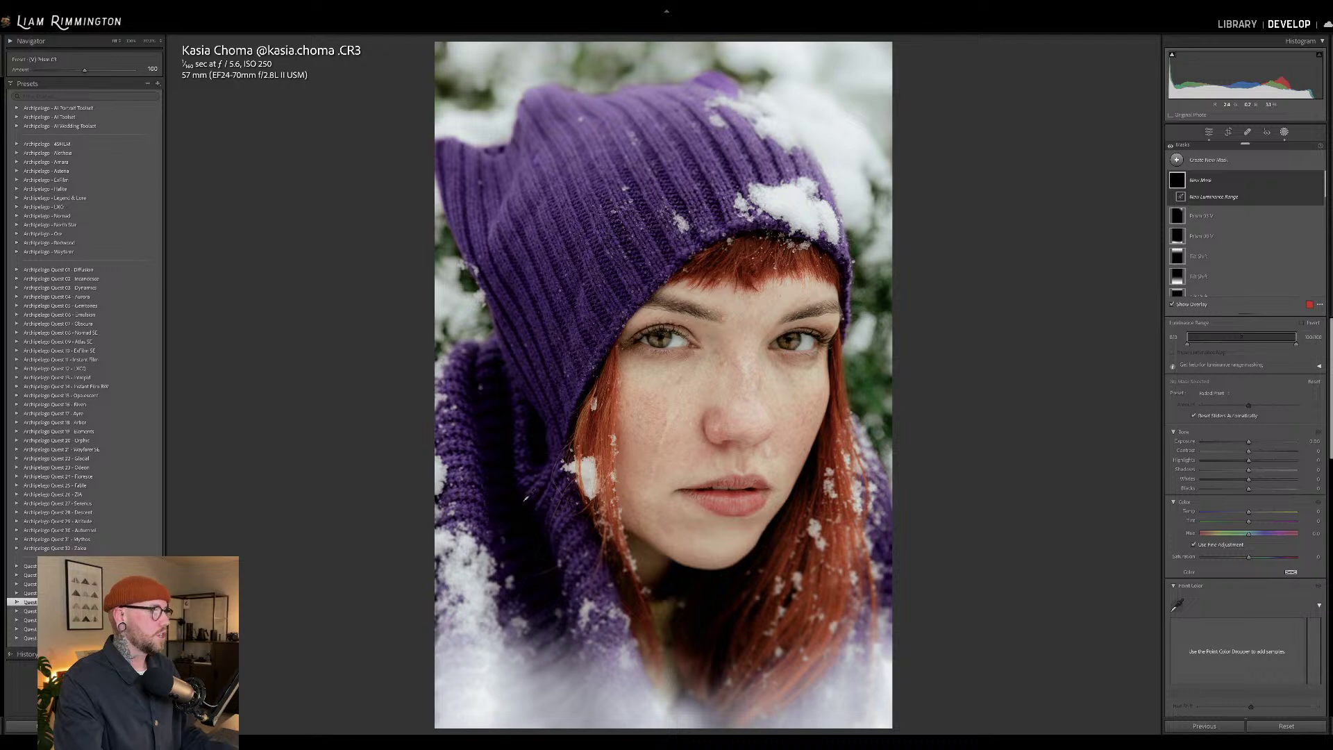
left_click(507, 461)
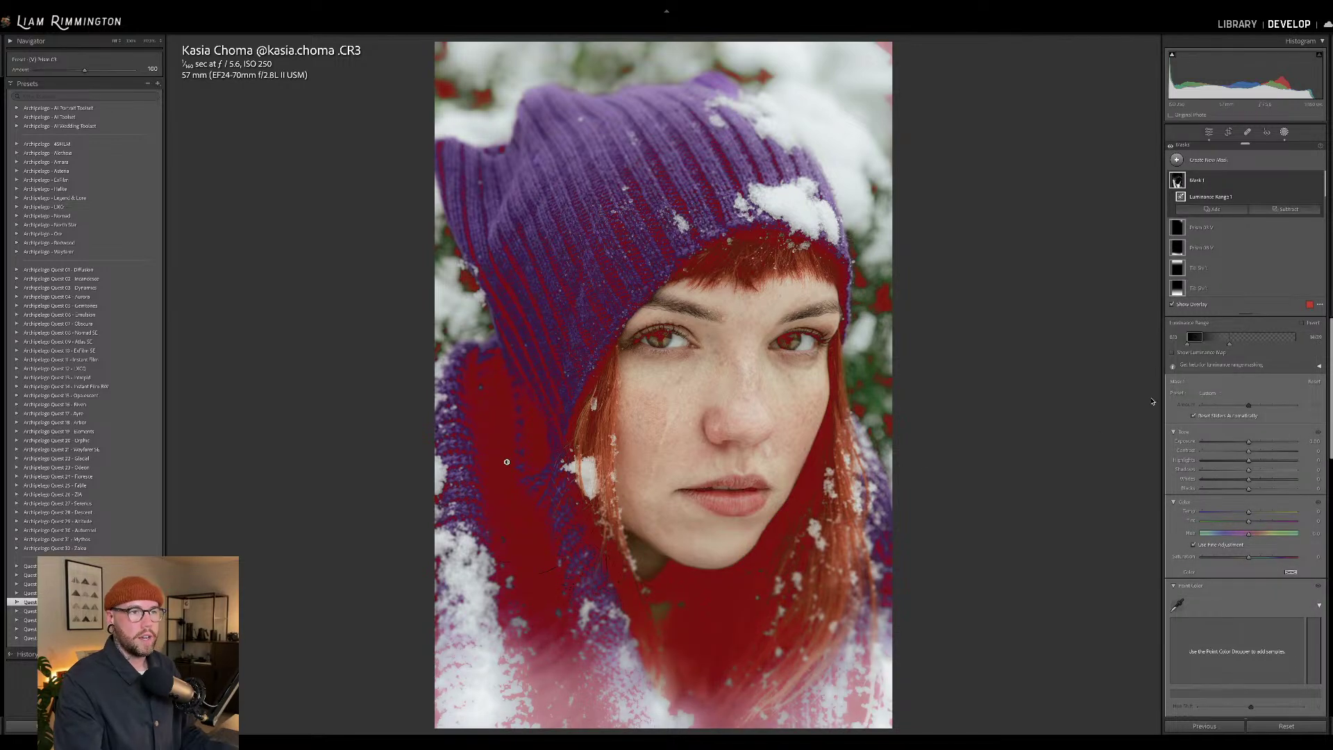
- Raise the shadows and contrast of the luminance mask, comparing the image with and without it
mouse_move(1250, 472)
left_mouse_down()
mouse_move(1270, 473)
mouse_move(1258, 452)
left_mouse_up()
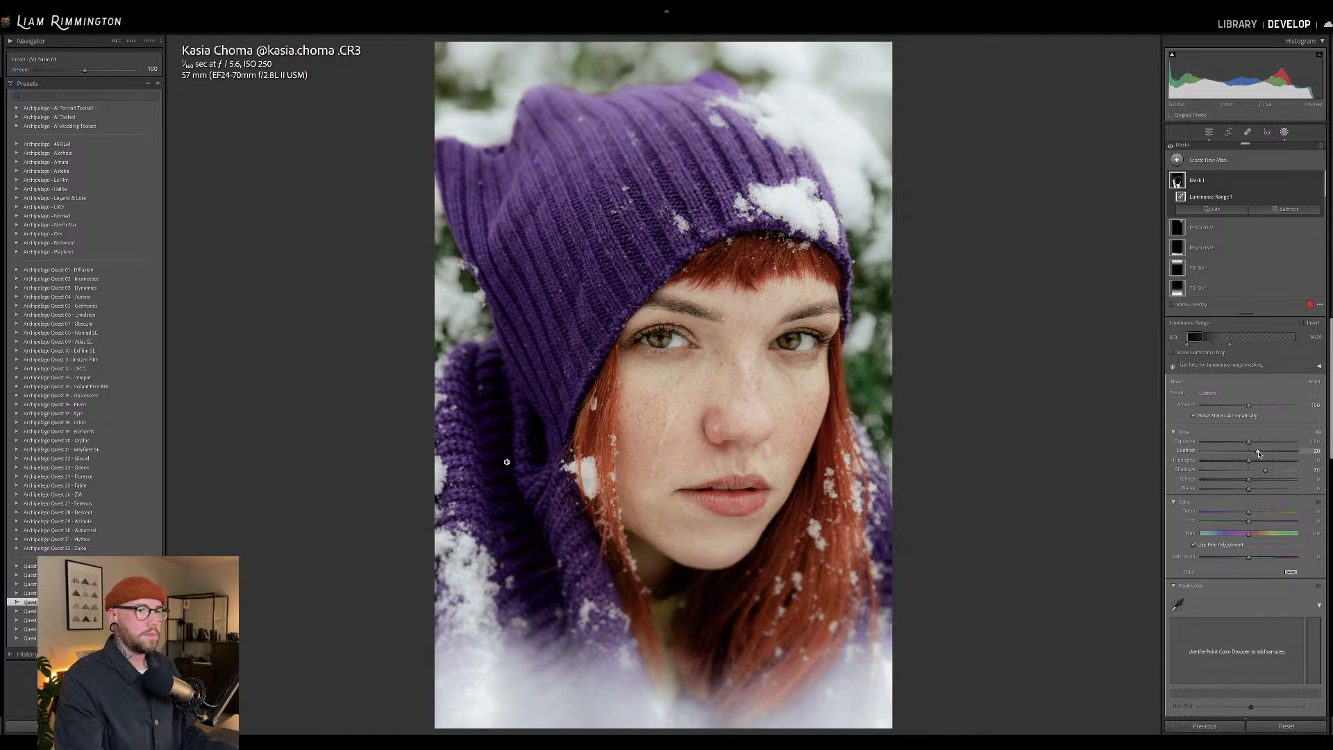
left_click(1317, 182)
left_click(1318, 182)
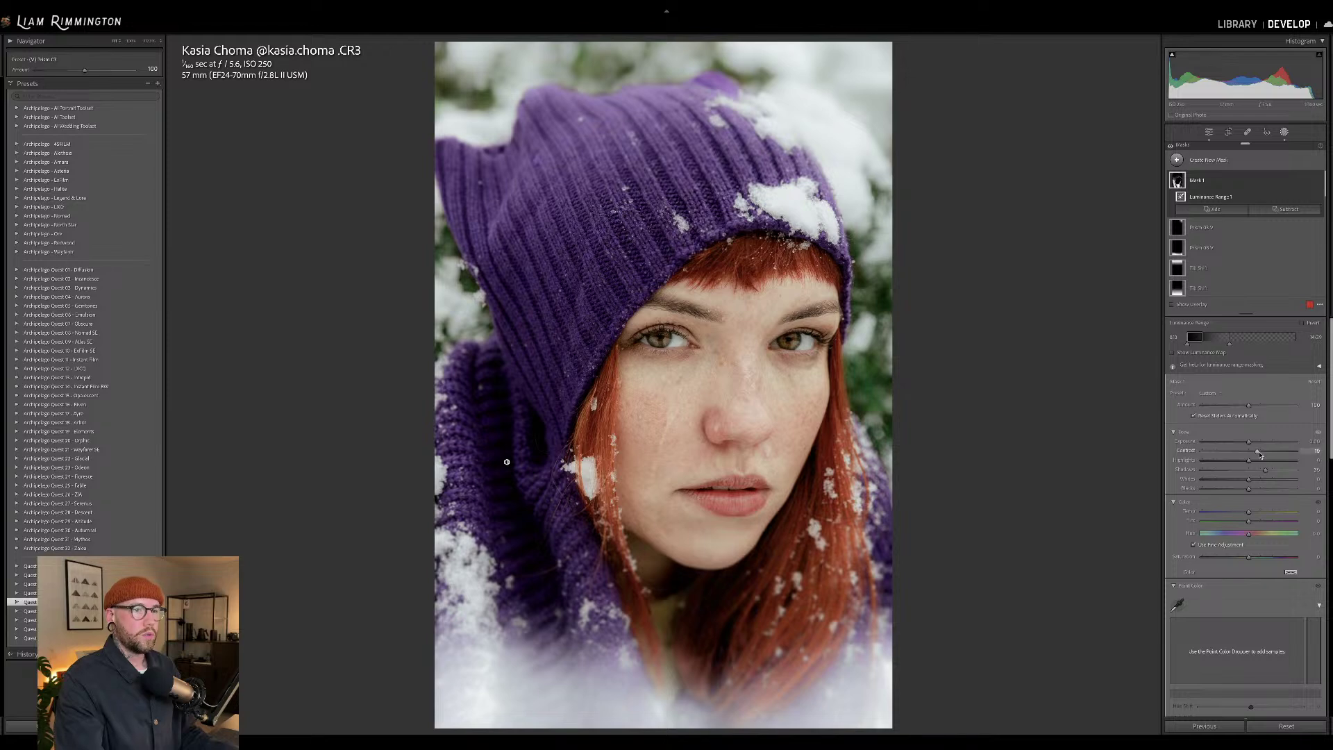
left_click_drag(1257, 451, 1260, 453)
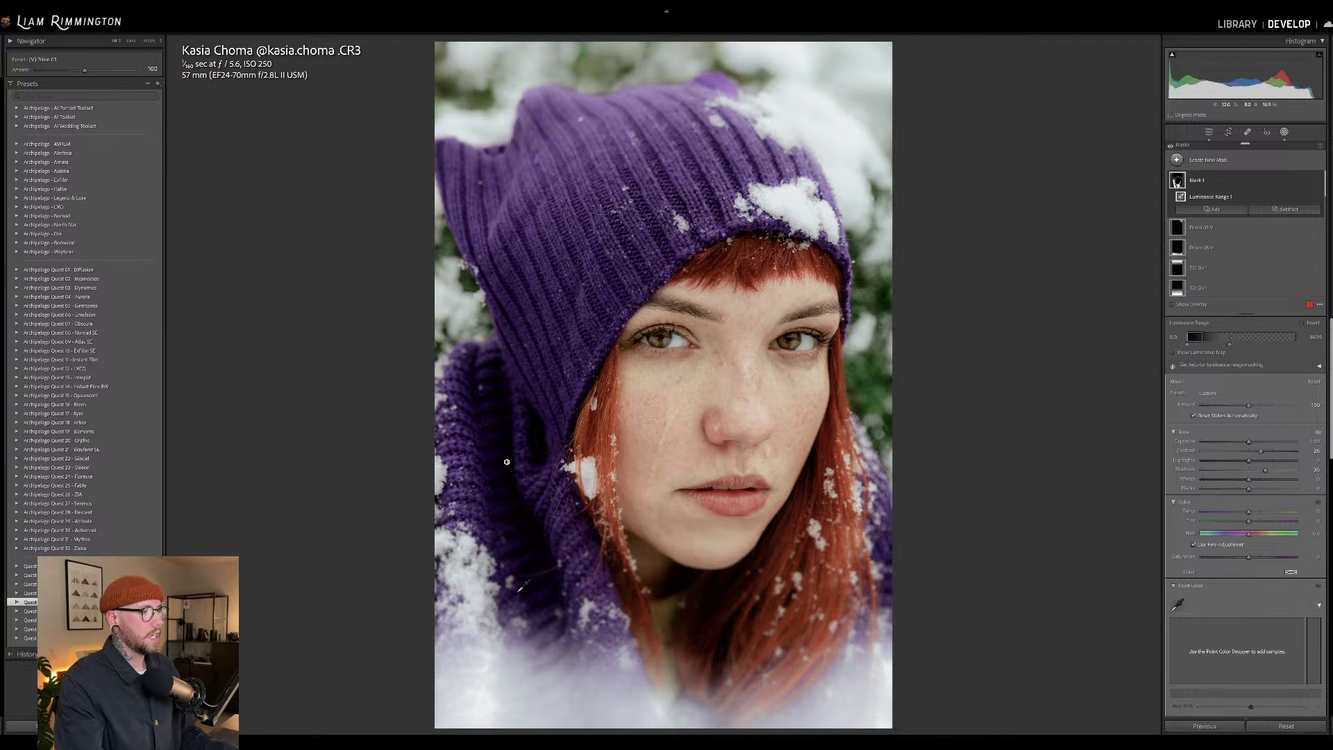
- Compare the portrait with and without the luminance mask, then close masking
mouse_move(1319, 181)
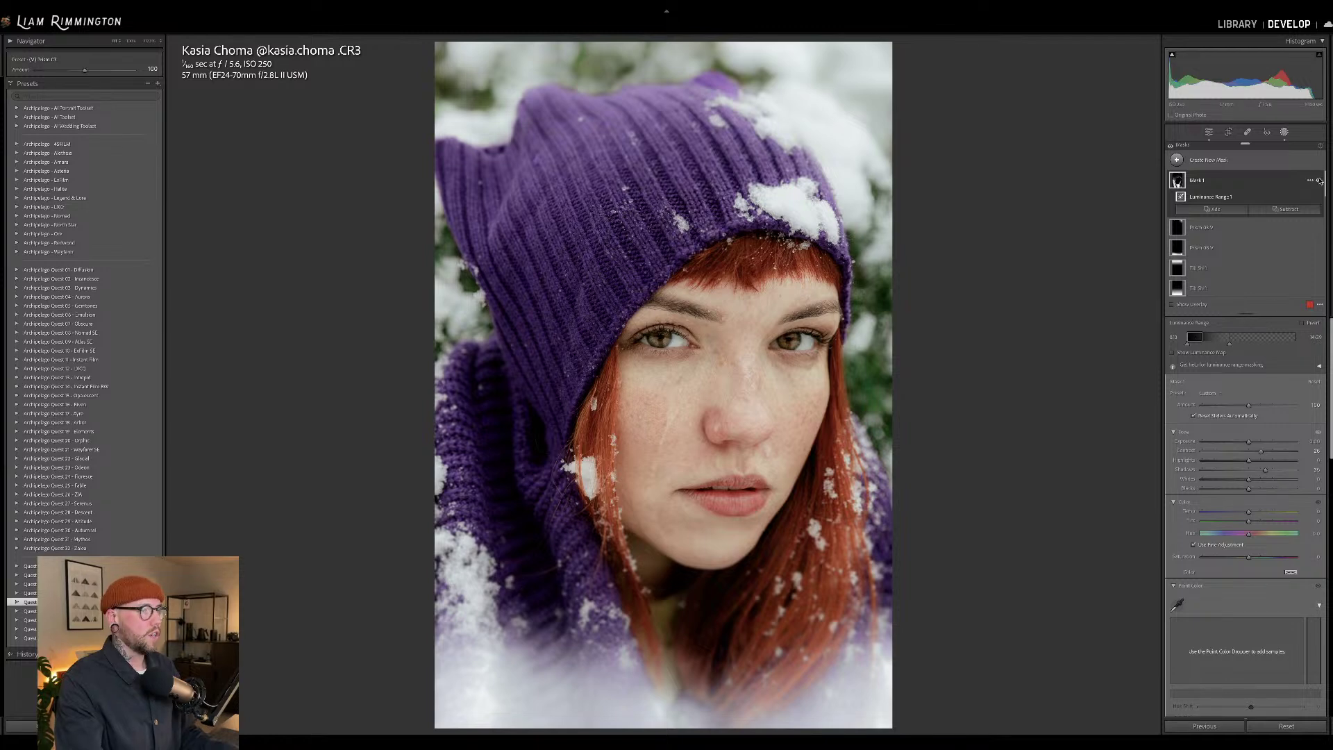
left_click(1319, 180)
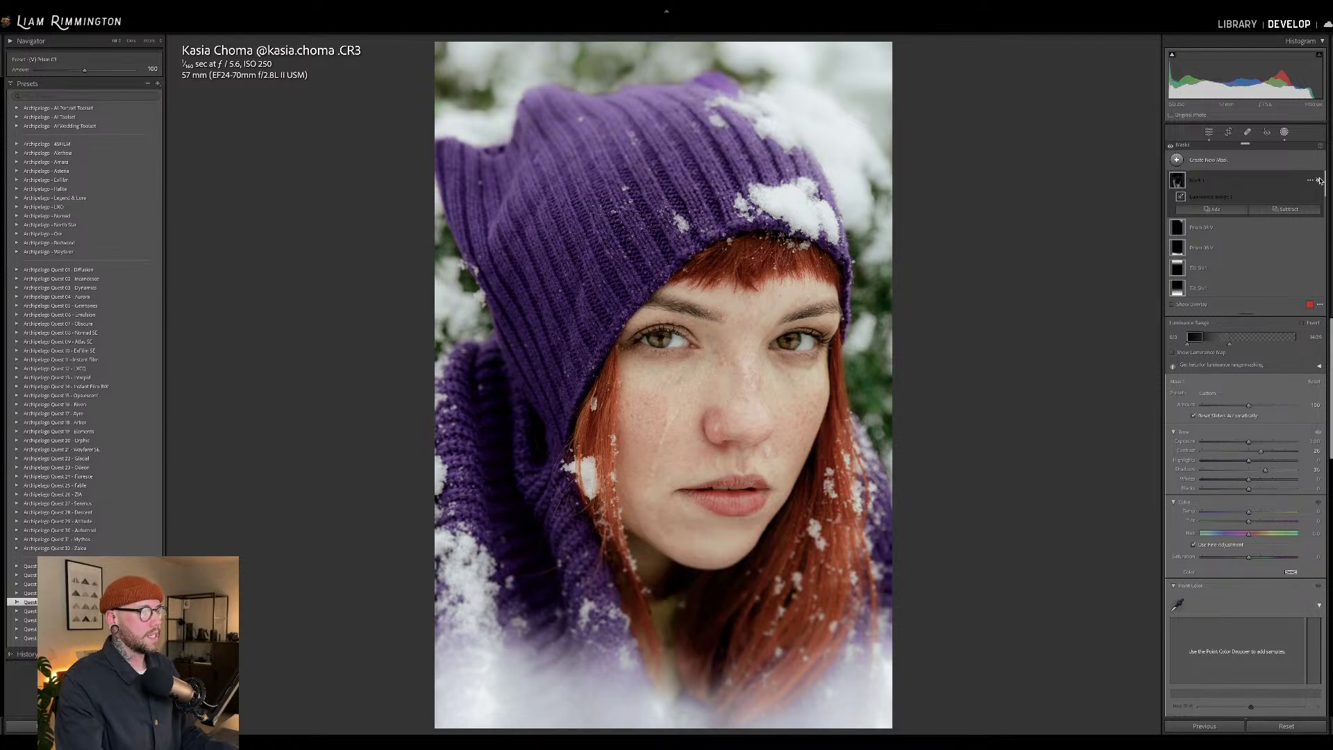
left_click(1319, 181)
left_click(1318, 180)
left_click(1319, 181)
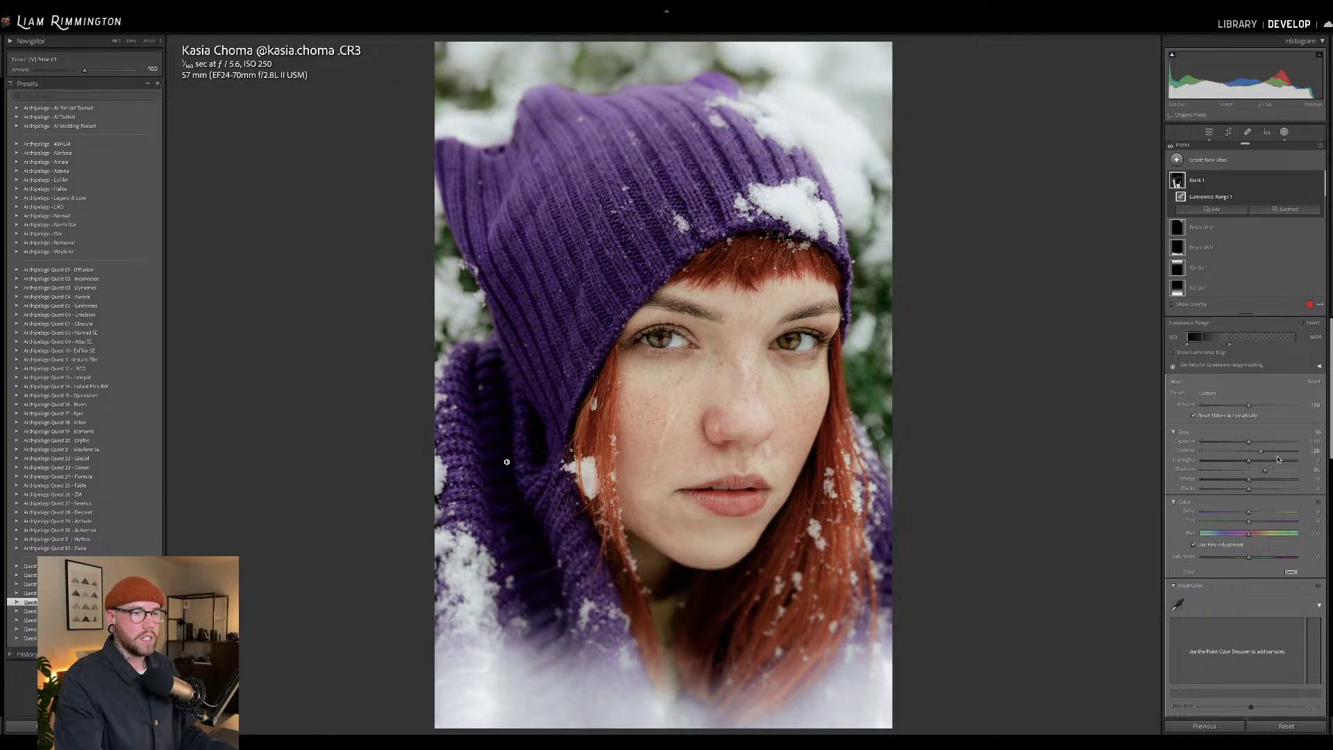
left_click_drag(1265, 470, 1263, 471)
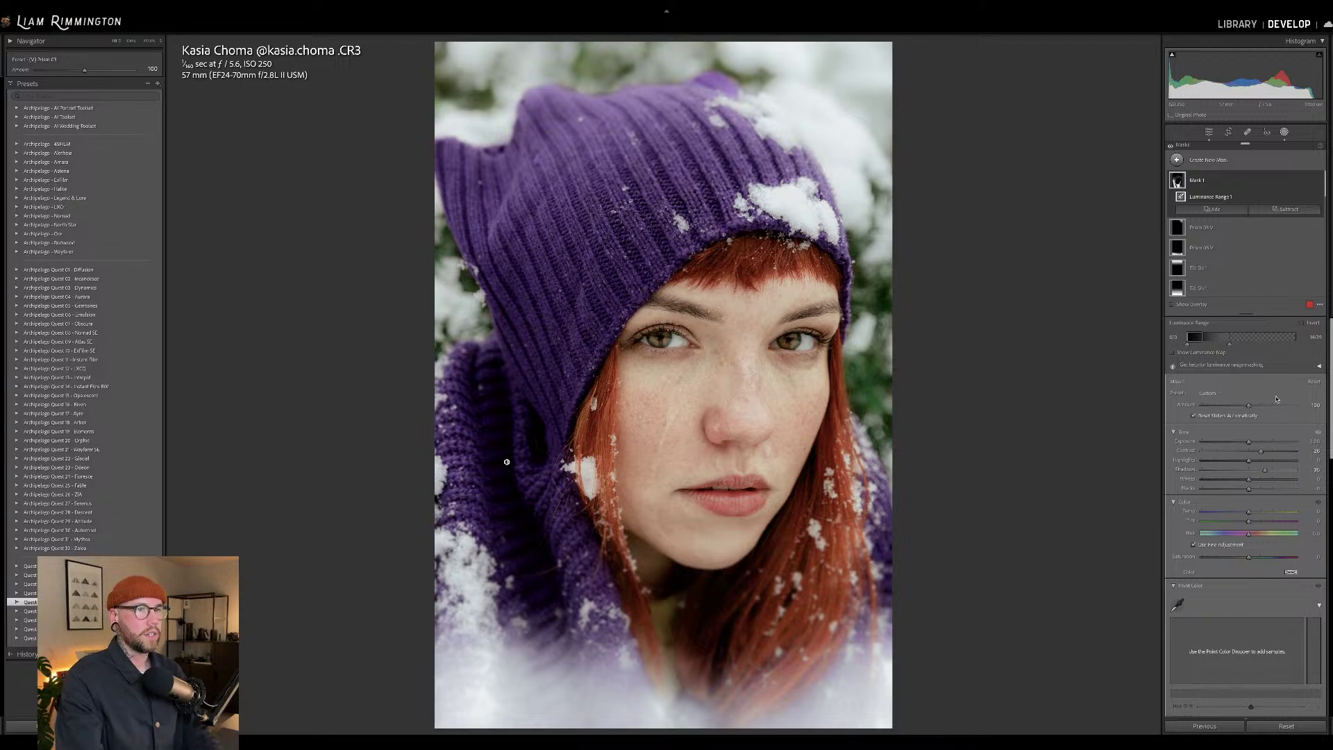
left_click_drag(1248, 406, 1248, 407)
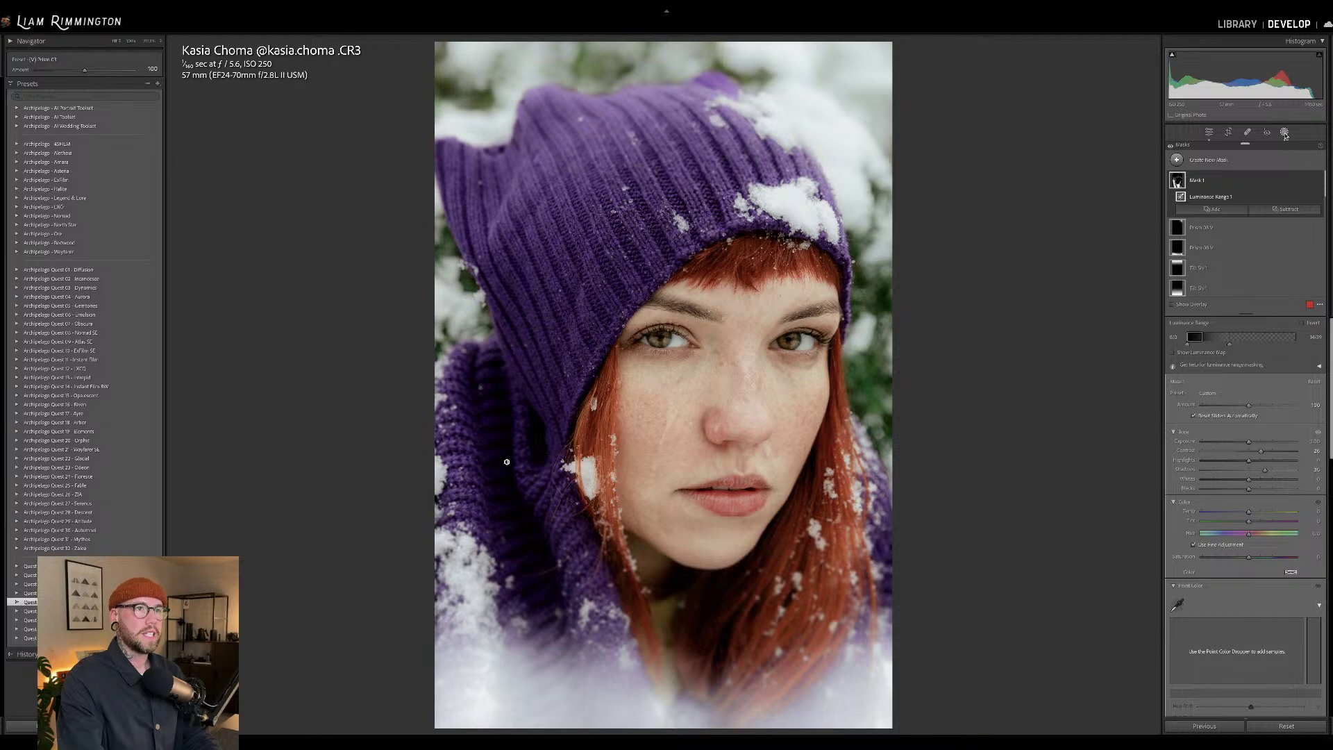
left_click(1284, 132)
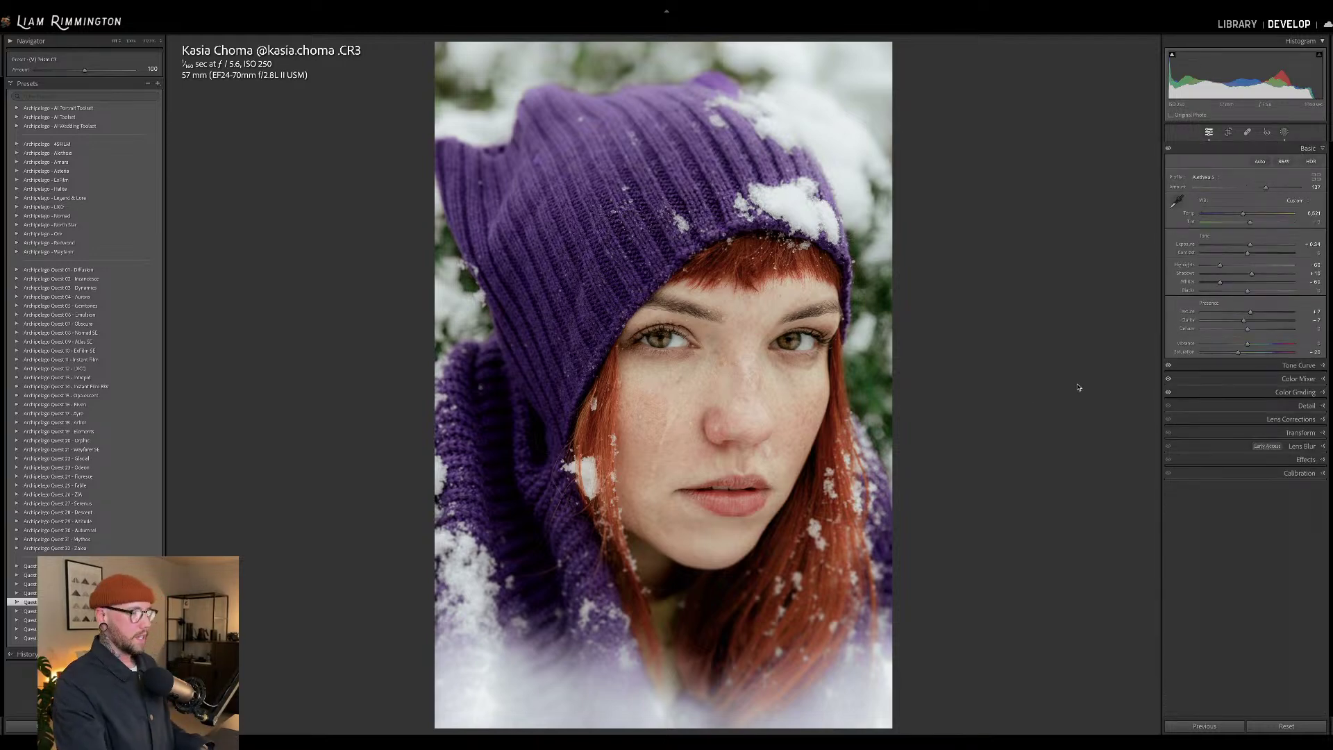
- Compare the edited portrait with its original, including side by side, and examine the face's skin, eyes and lips up close
key("backslash")
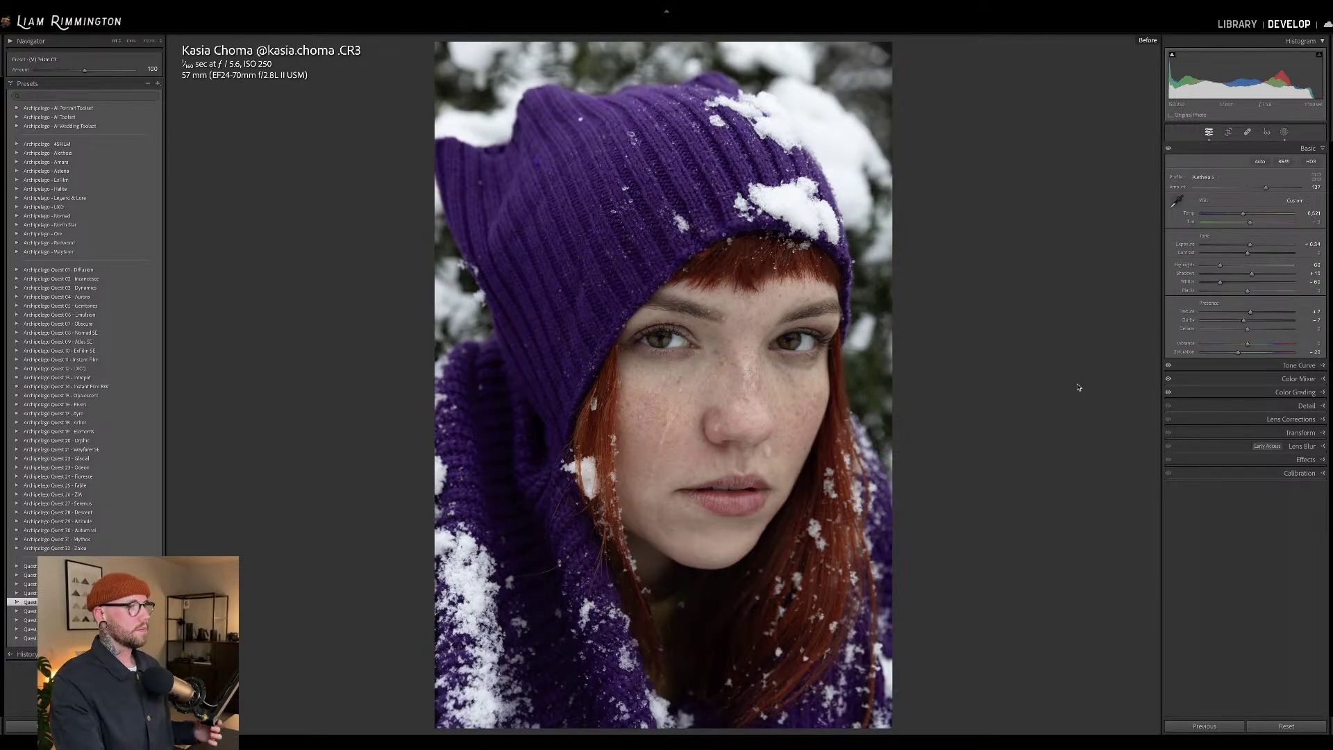
key("backslash")
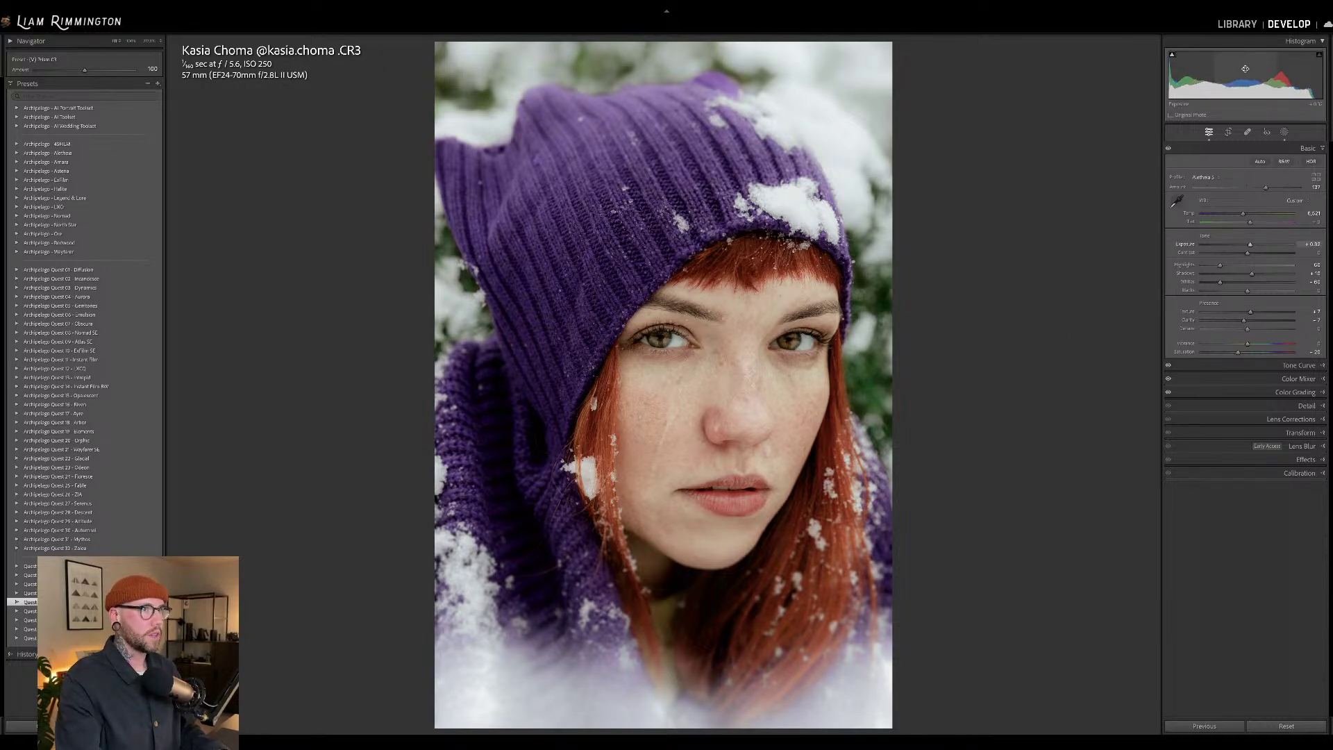
key("y")
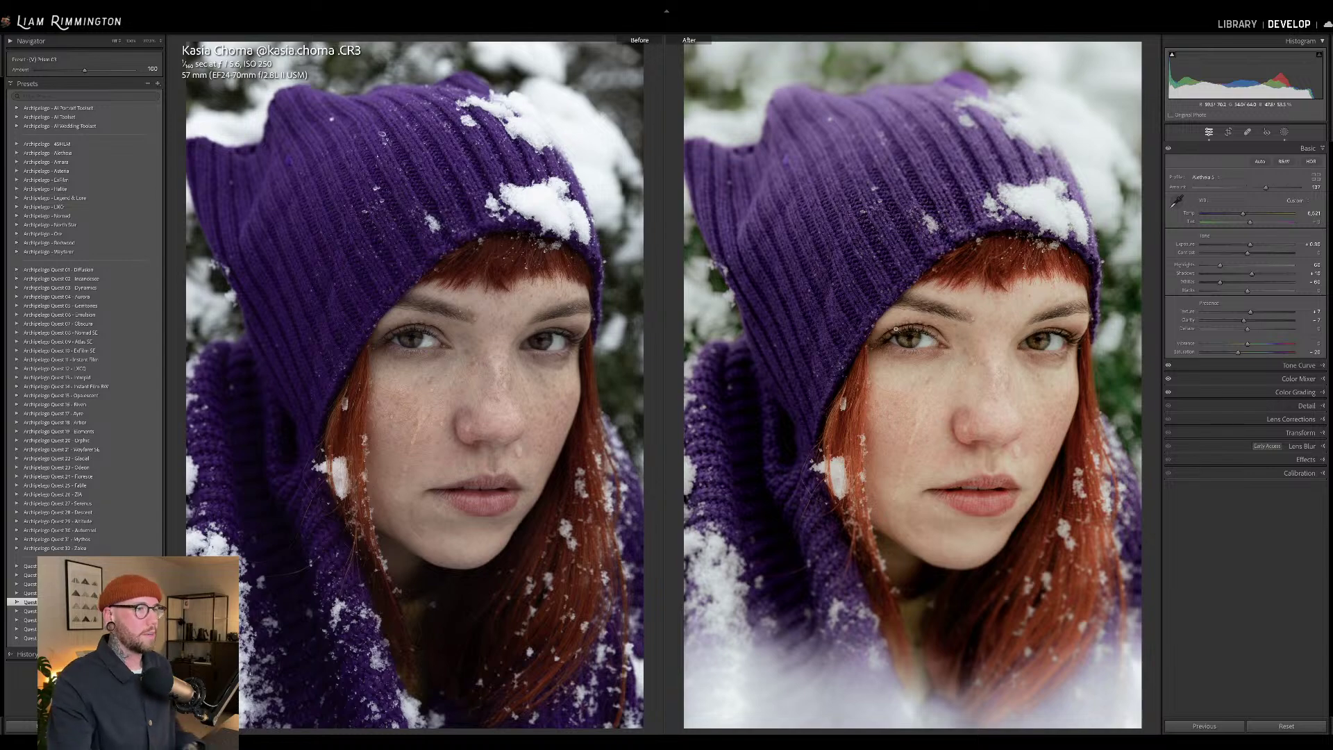
left_click(938, 425)
left_click_drag(974, 418, 980, 576)
left_click_drag(975, 229, 965, 430)
left_click_drag(979, 318, 983, 80)
left_click_drag(954, 487, 848, 435)
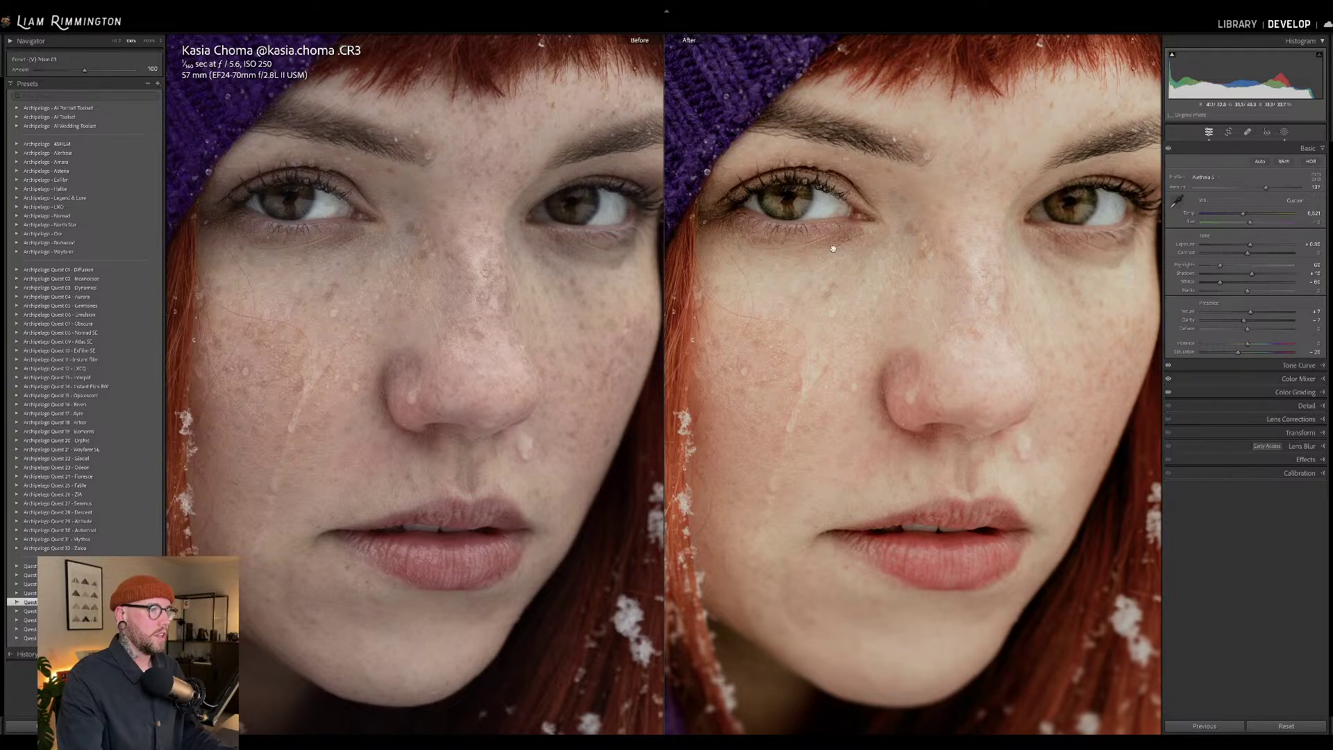
left_click_drag(833, 238, 835, 305)
left_click_drag(837, 389, 836, 330)
left_click_drag(839, 694, 839, 611)
left_click_drag(840, 666, 839, 551)
left_click_drag(884, 363, 885, 525)
left_click_drag(903, 259, 906, 451)
left_click(882, 408)
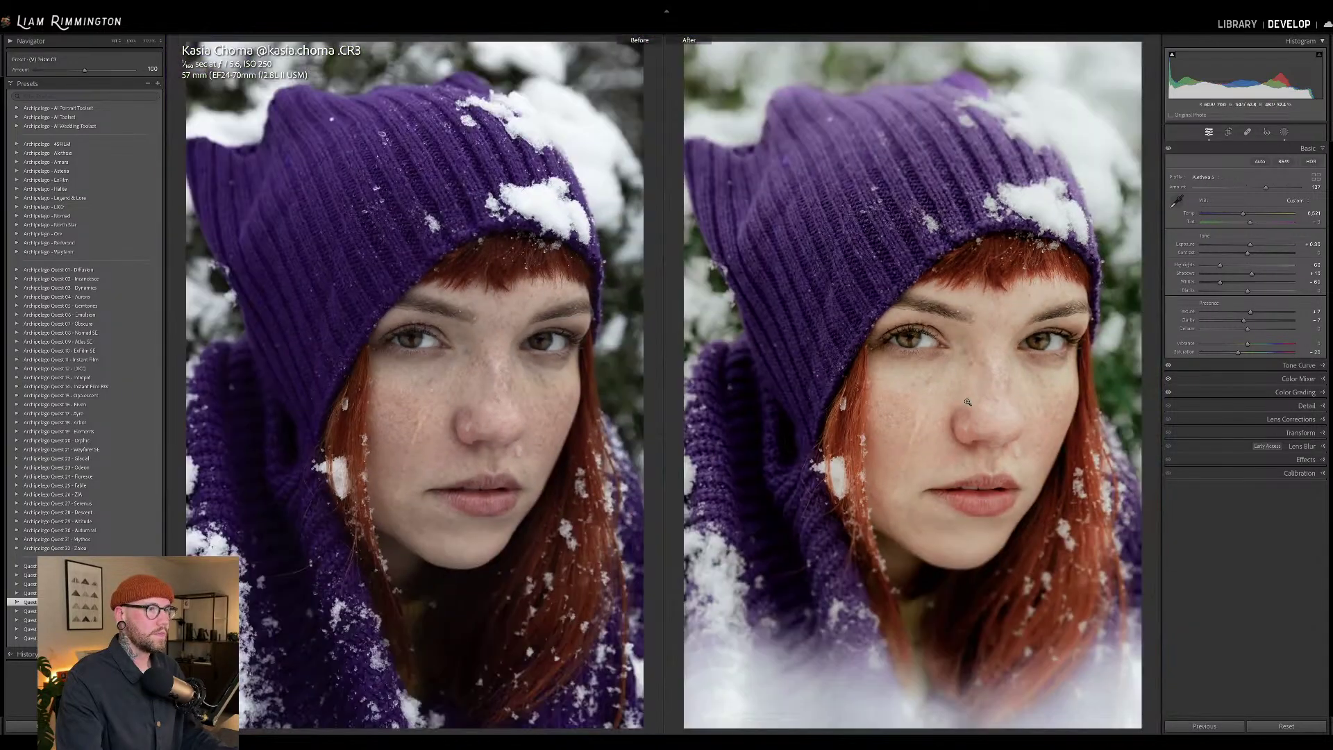
- Switch repeatedly between the original and edited versions of the full-frame snowy portrait
key("backslash")
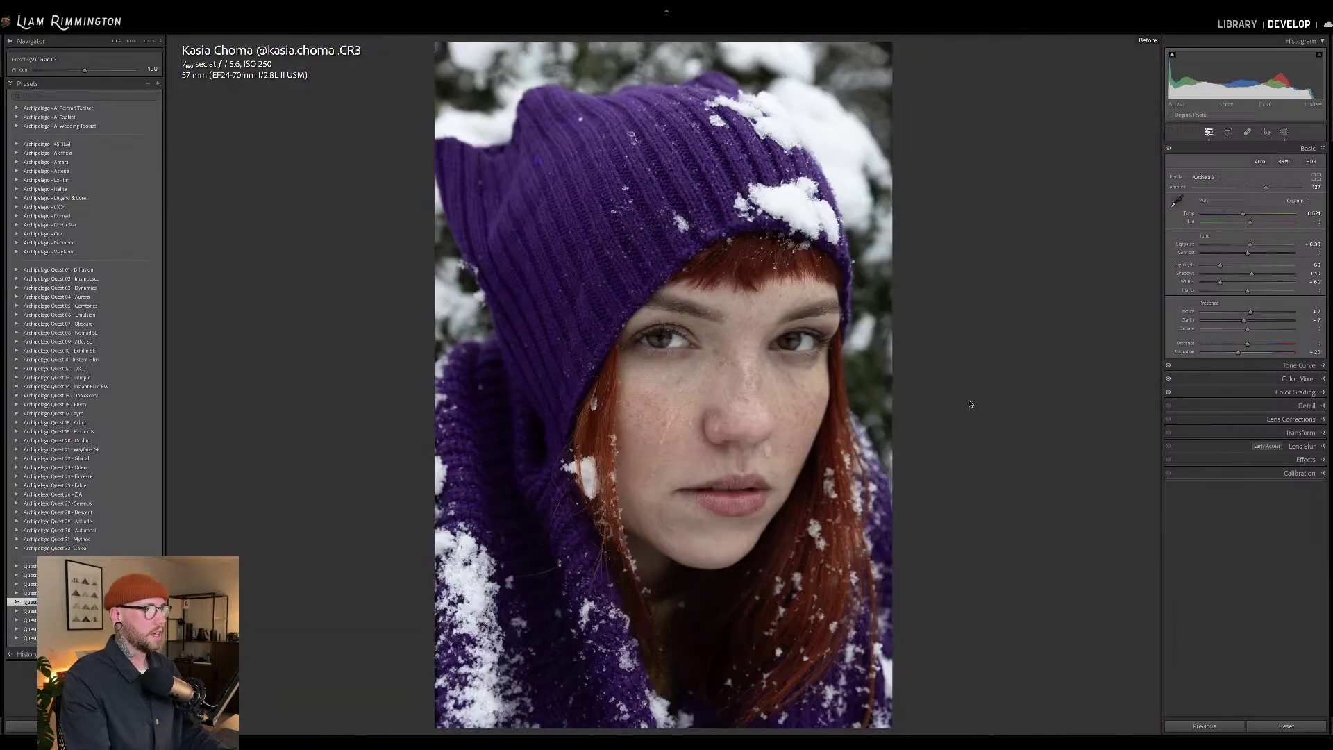
key("backslash")
key("backslash")
key("backslash")
key("backslash")
key("backslash")
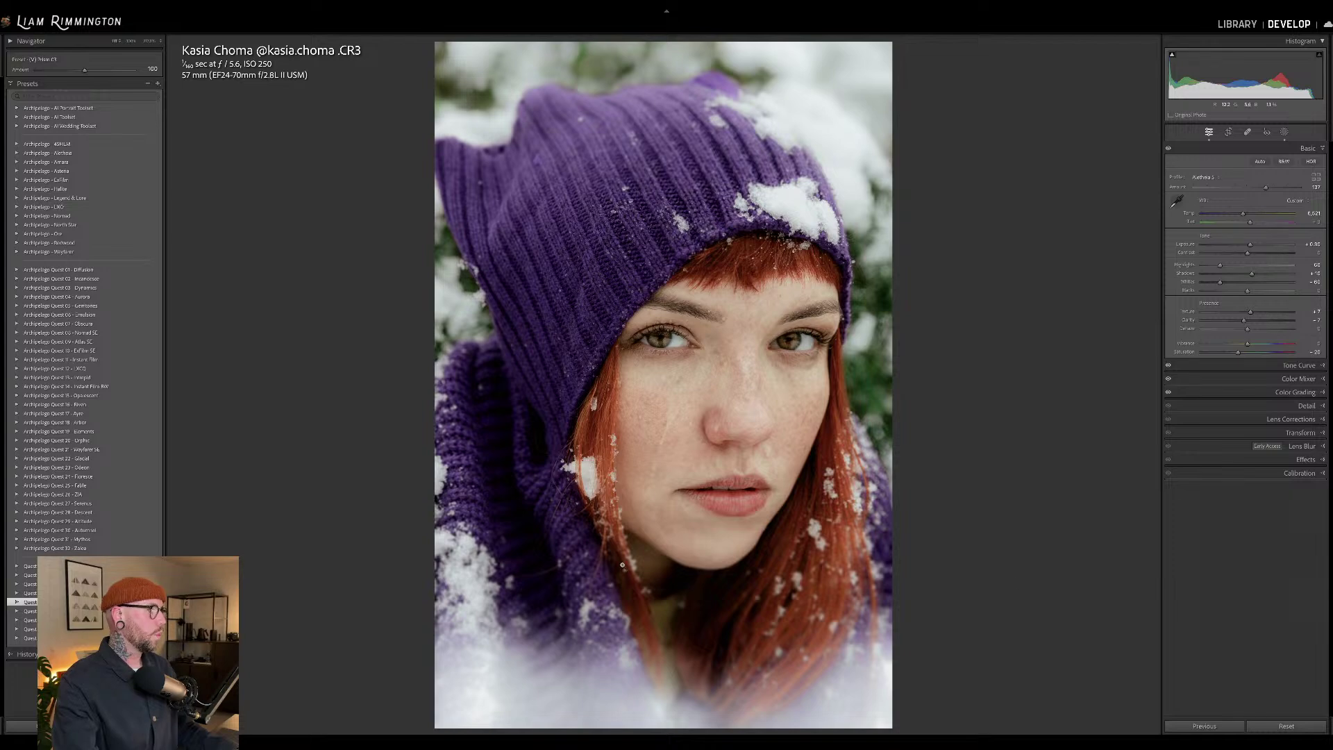
- Expand the preset group just below the highlighted one, preview its effects on the portrait, and collapse it
left_click(15, 613)
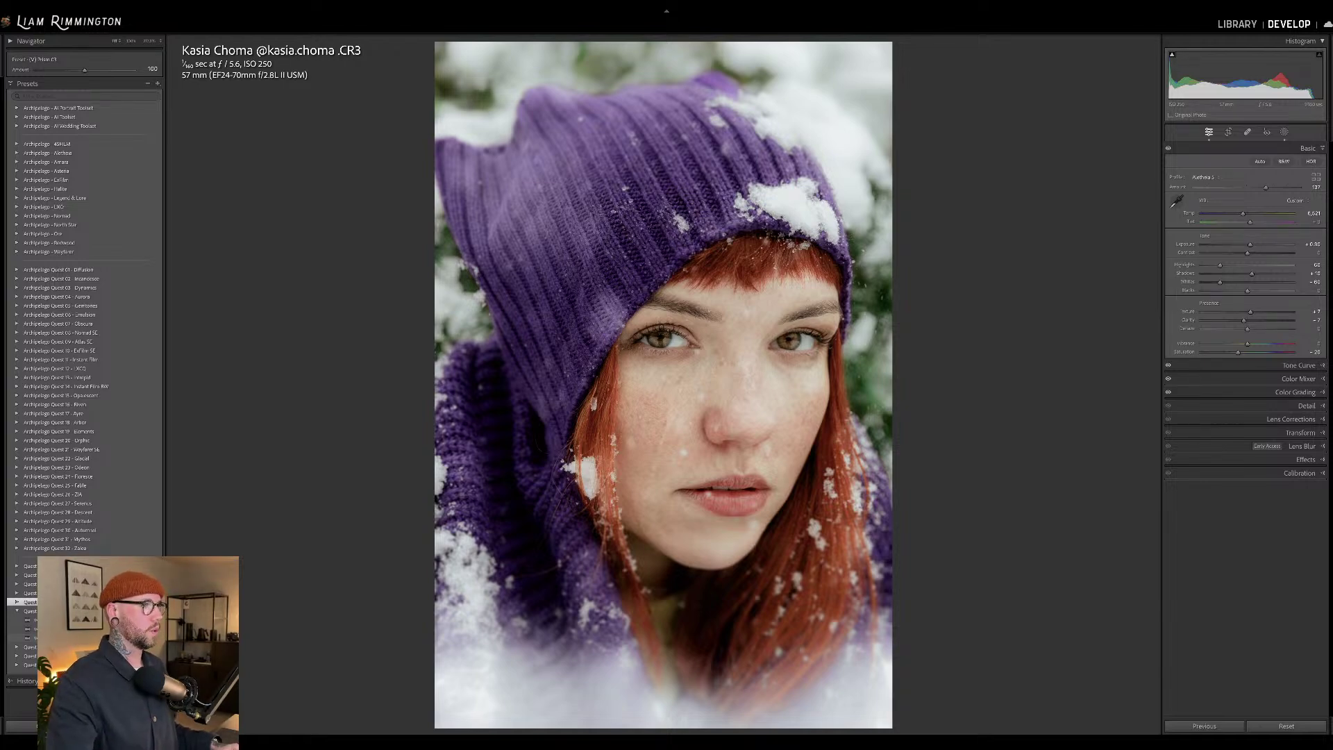
left_click(17, 611)
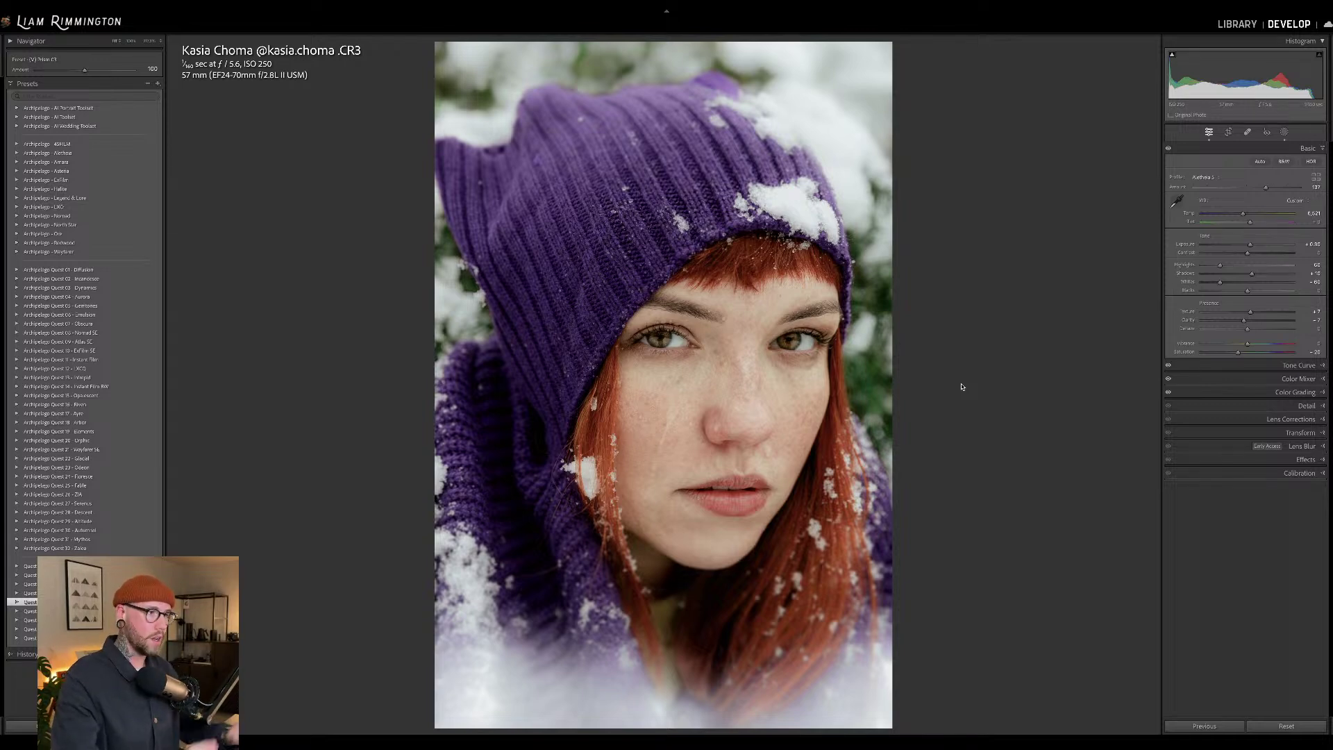
- Return to the library grid, select all four photos, and show them side by side in Survey view
key("g")
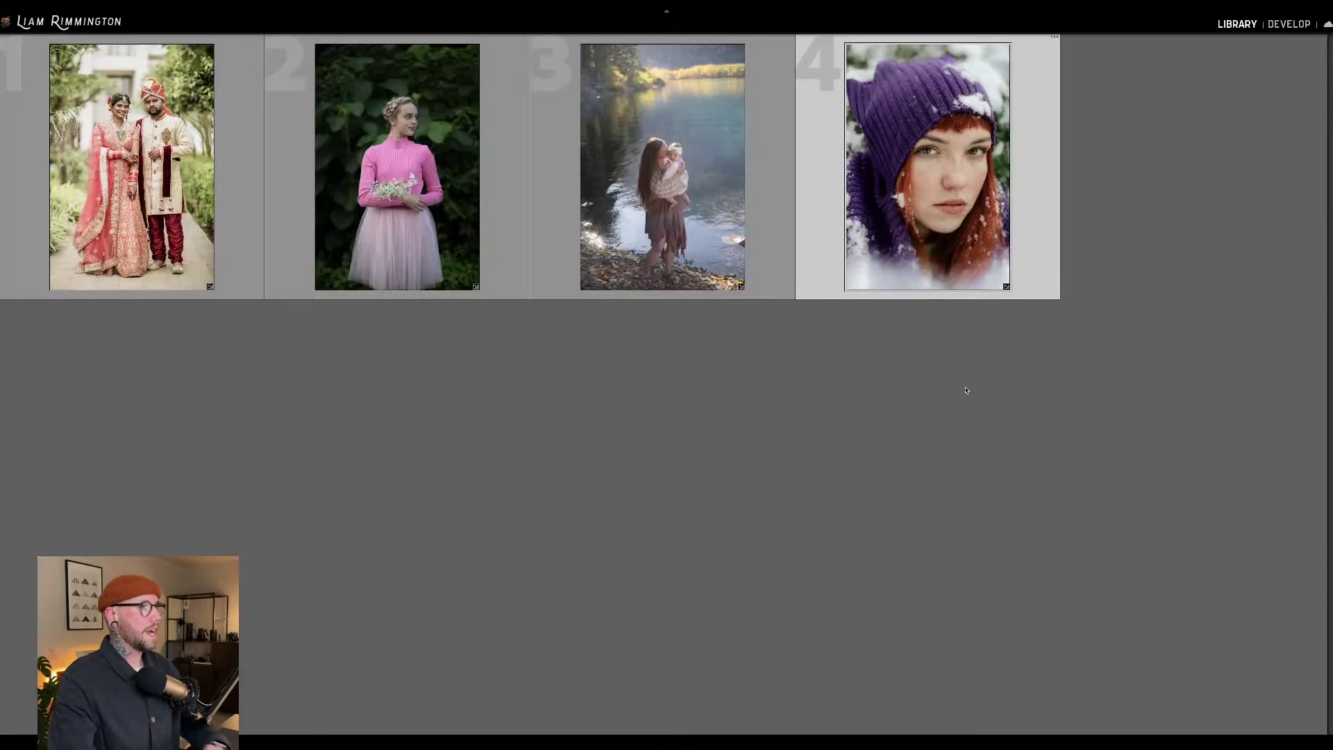
left_click(587, 393)
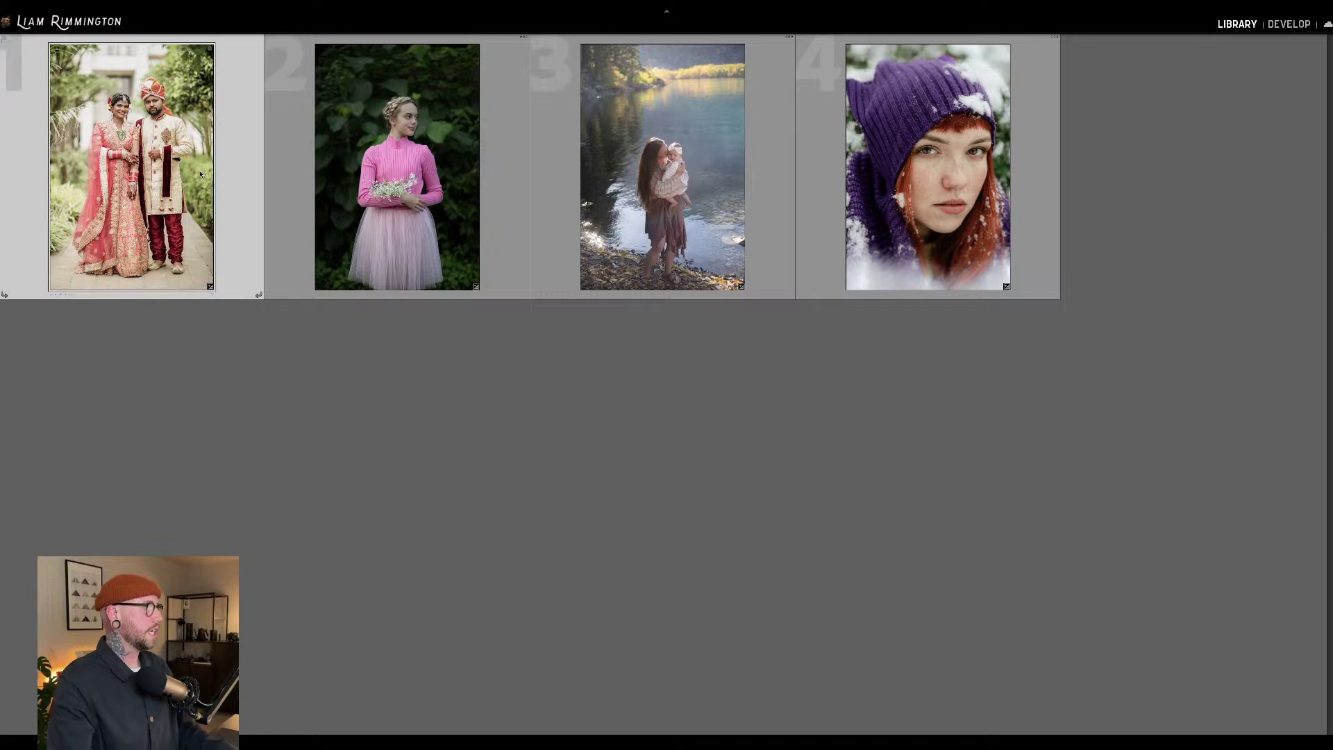
key("ctrl+a")
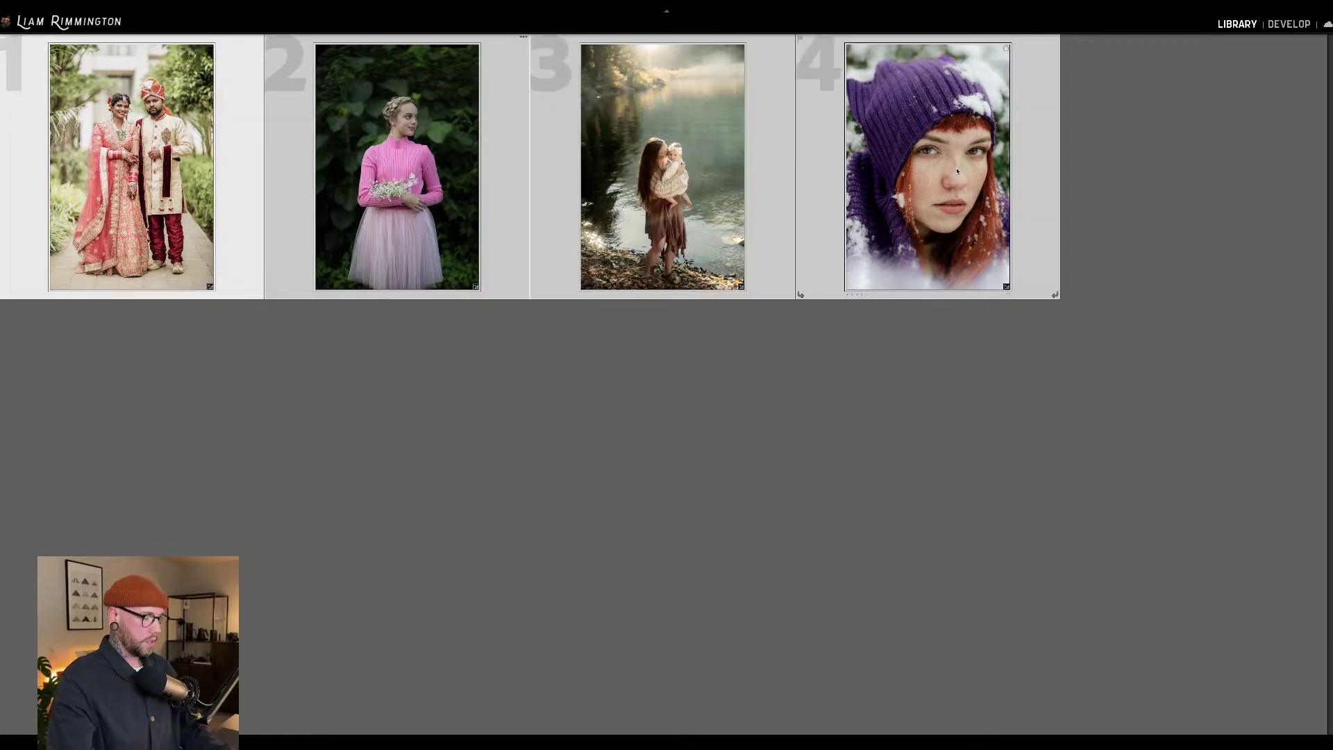
key("n")
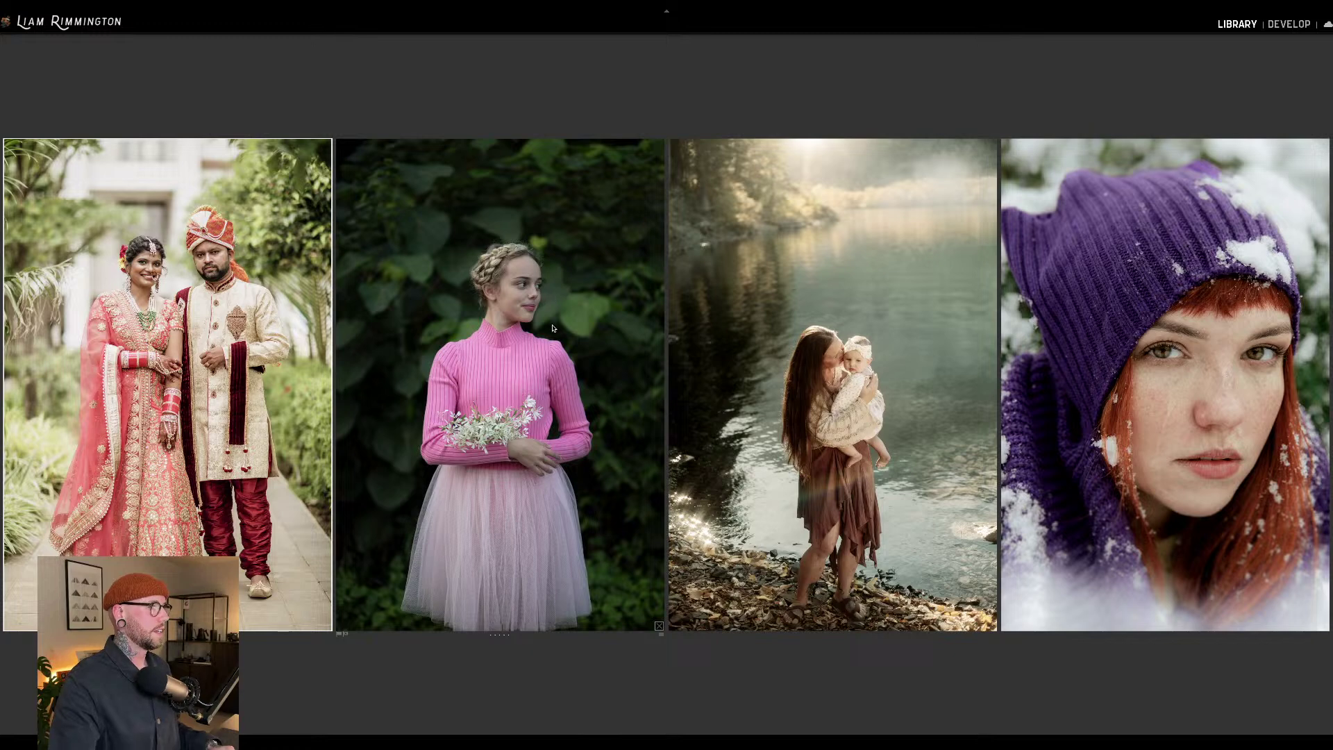
- Open the second photo, the pink-sweater portrait, in Develop to refresh its preview
key("g")
left_click(443, 158)
key("d")
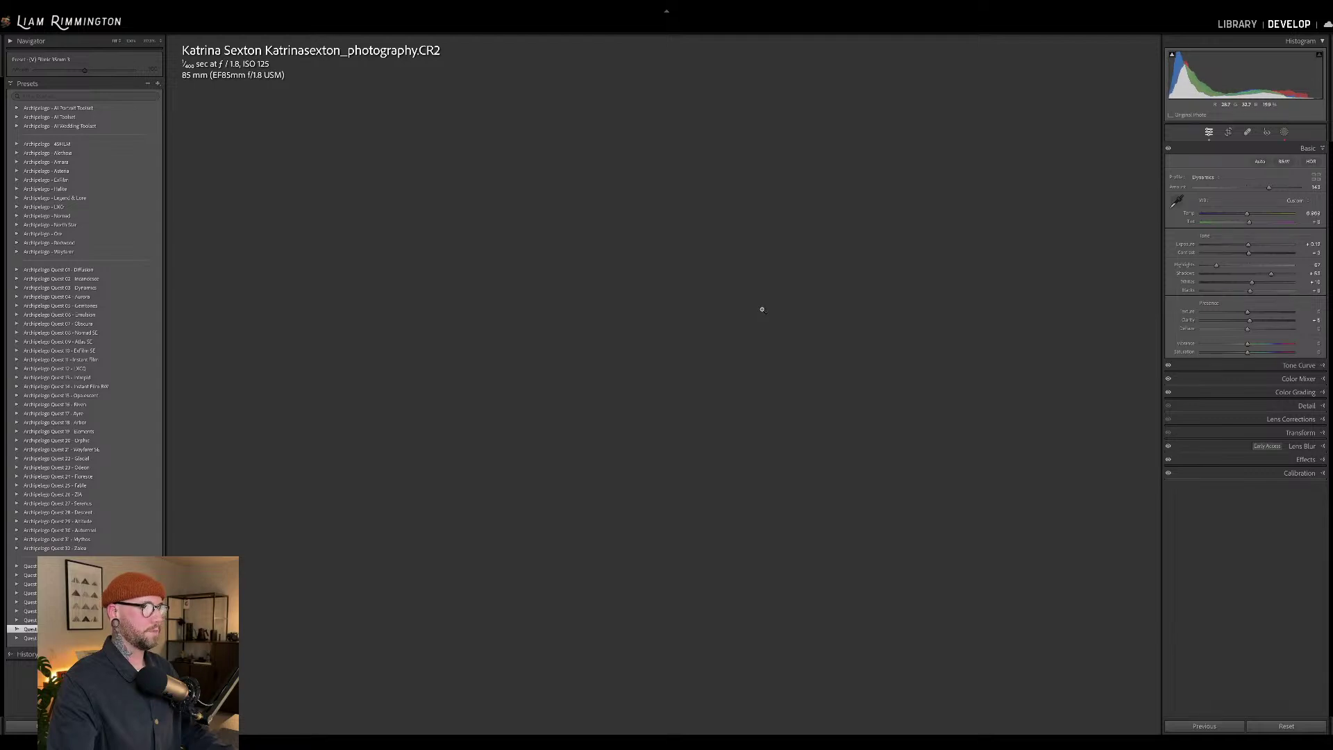
- Reselect all four photos in the library grid and survey the finished edits together
key("g")
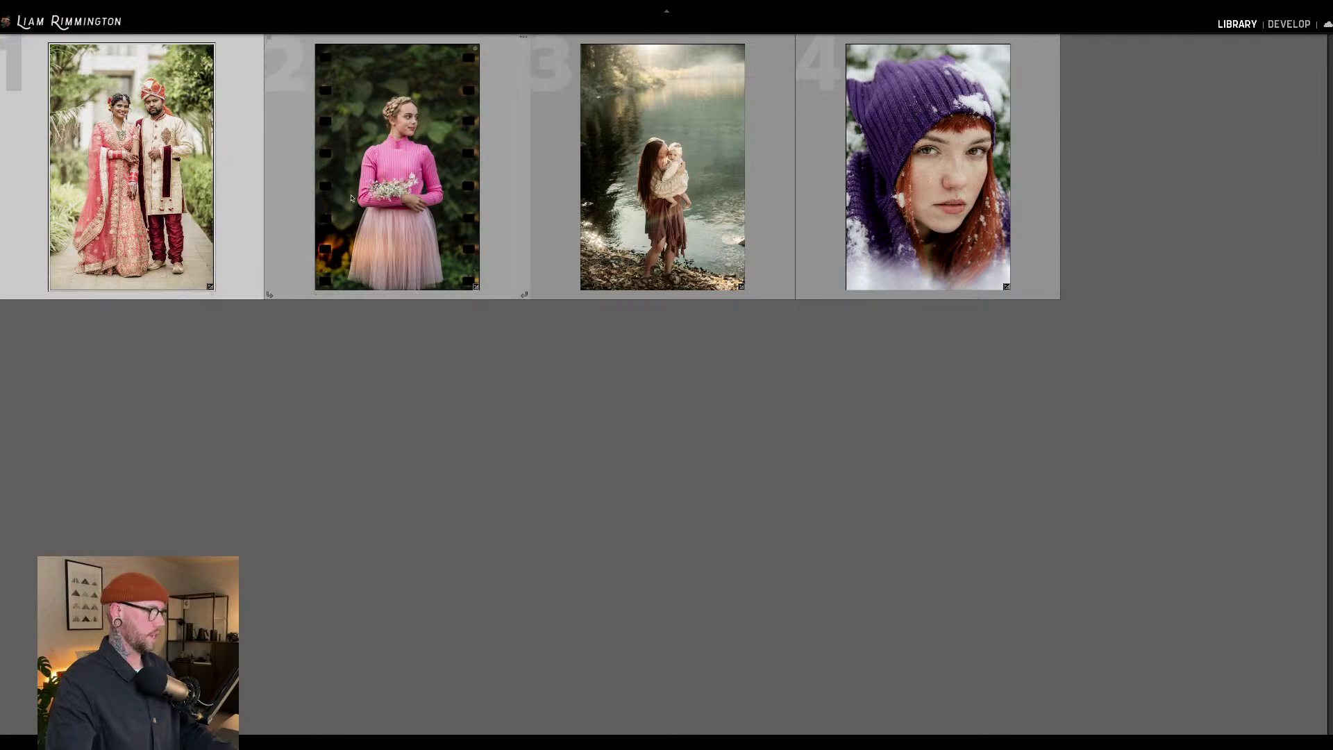
key("ctrl+a")
key("n")
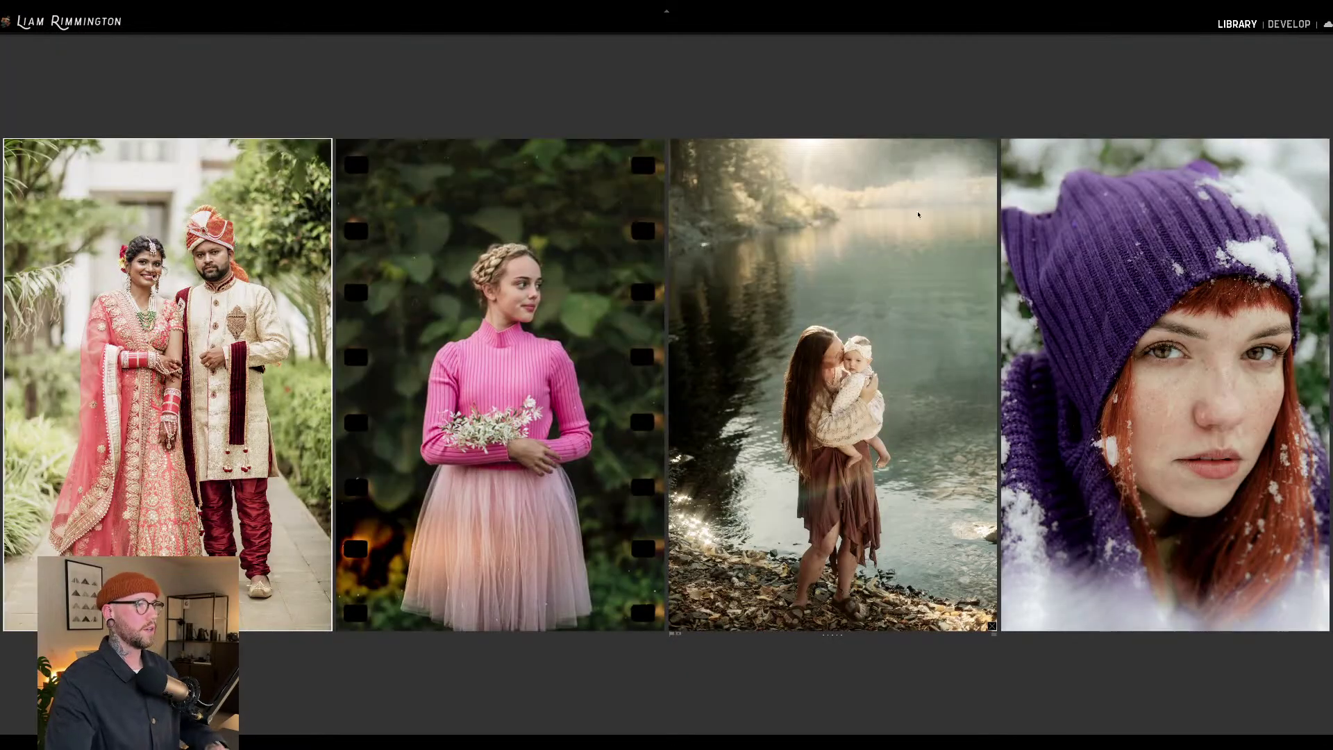